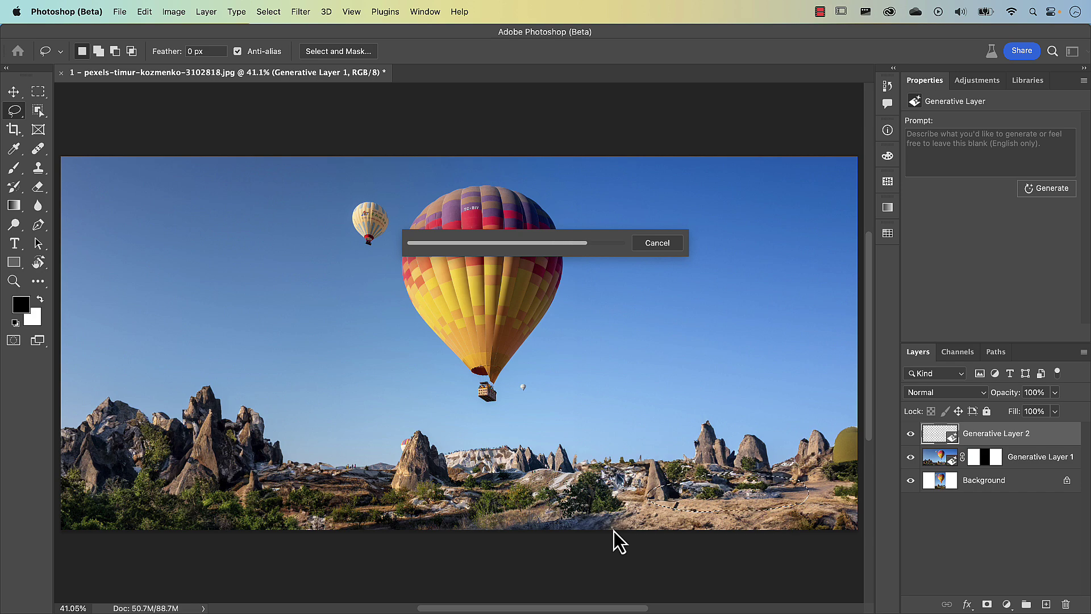
Remove the selected pedestrian and parked cars from the street photo using Generative Fill with an empty prompt
{"action": "scroll", "coordinate": [707, 503], "scroll_direction": "up", "scroll_amount": 3}
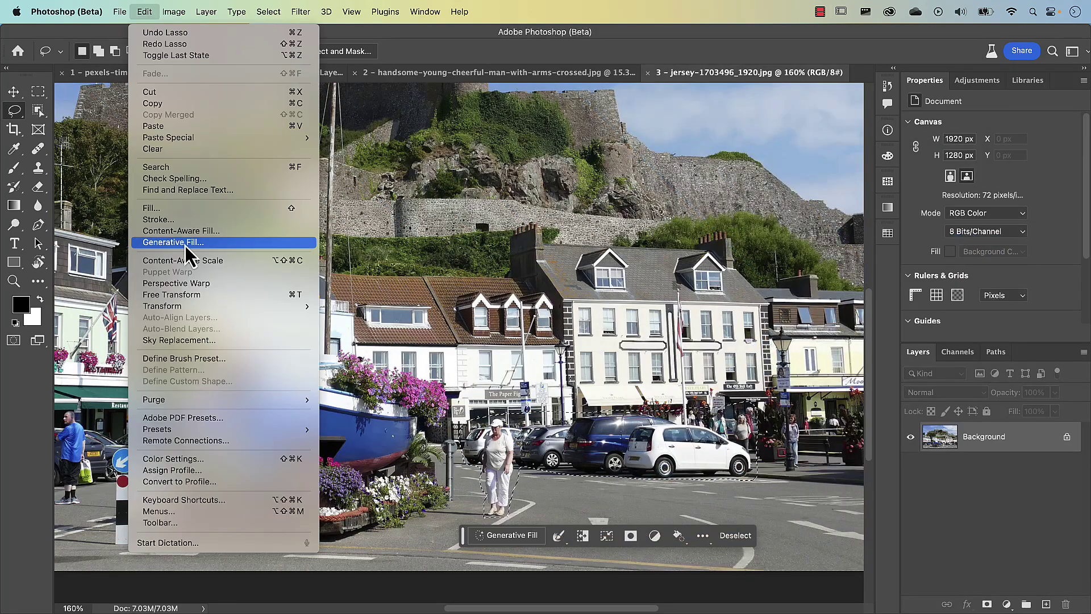
{"action": "left_click", "coordinate": [236, 263]}
{"action": "left_click", "coordinate": [589, 379]}
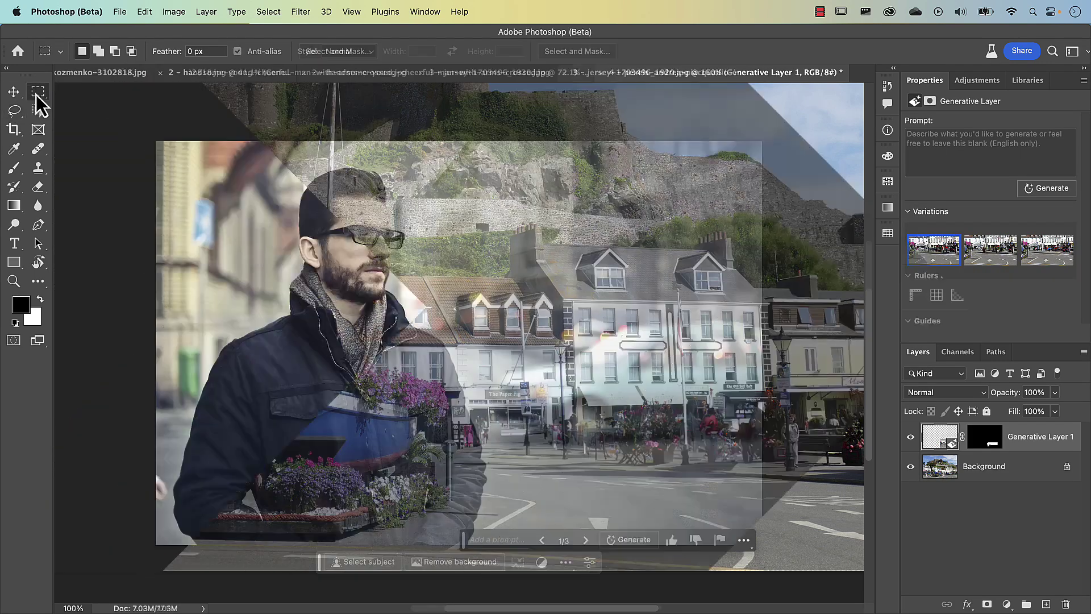
Select a tall rectangular area in the portrait of the man wearing glasses and start Generative Fill on it
{"action": "left_click_drag", "start_coordinate": [370, 164], "coordinate": [574, 545]}
{"action": "left_click", "coordinate": [387, 562]}
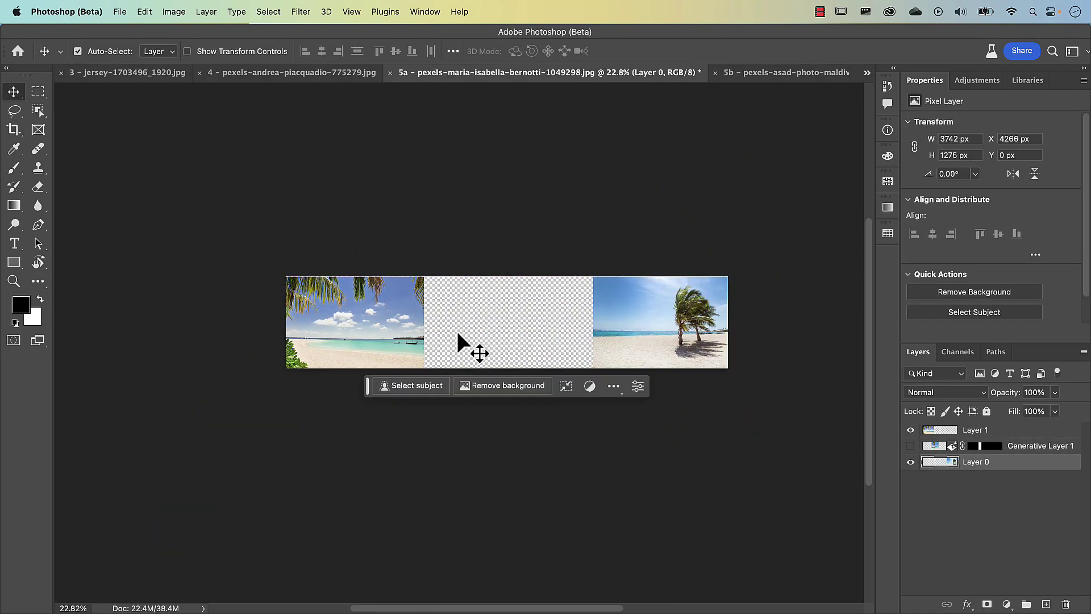
Select the transparent gap between the two beach photos, slightly overlapping both, and fill it using Generative Fill with an empty prompt
{"action": "key", "text": "m"}
{"action": "left_click_drag", "start_coordinate": [419, 272], "coordinate": [598, 380]}
{"action": "left_click", "coordinate": [580, 384]}
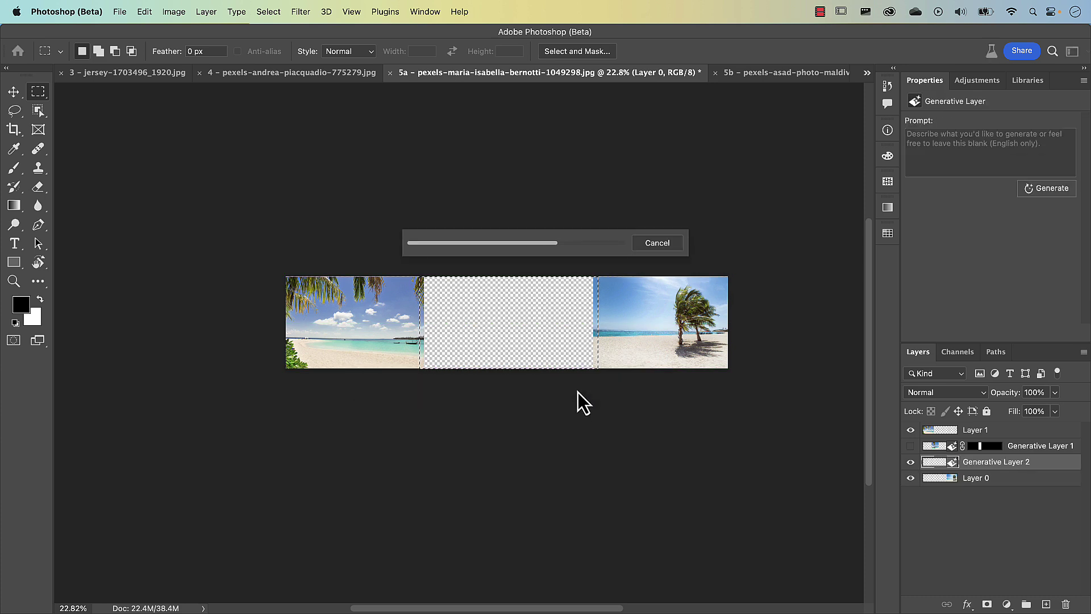
{"action": "key", "text": "super+0"}
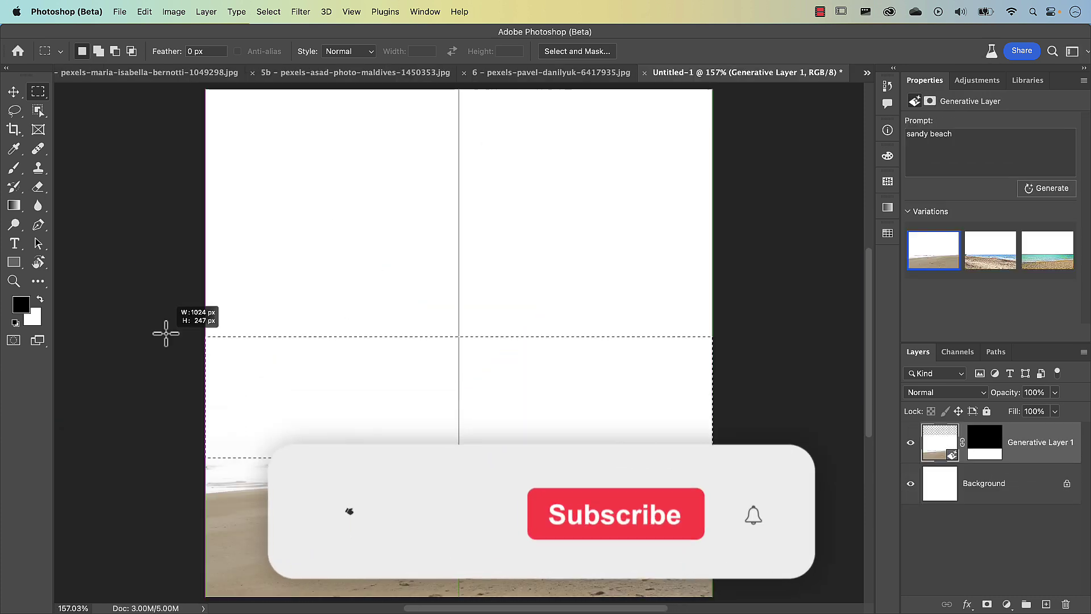
Select a full-width strip above the sandy beach, generate a fill for it, and choose the third variation
{"action": "left_click_drag", "start_coordinate": [165, 332], "coordinate": [733, 457]}
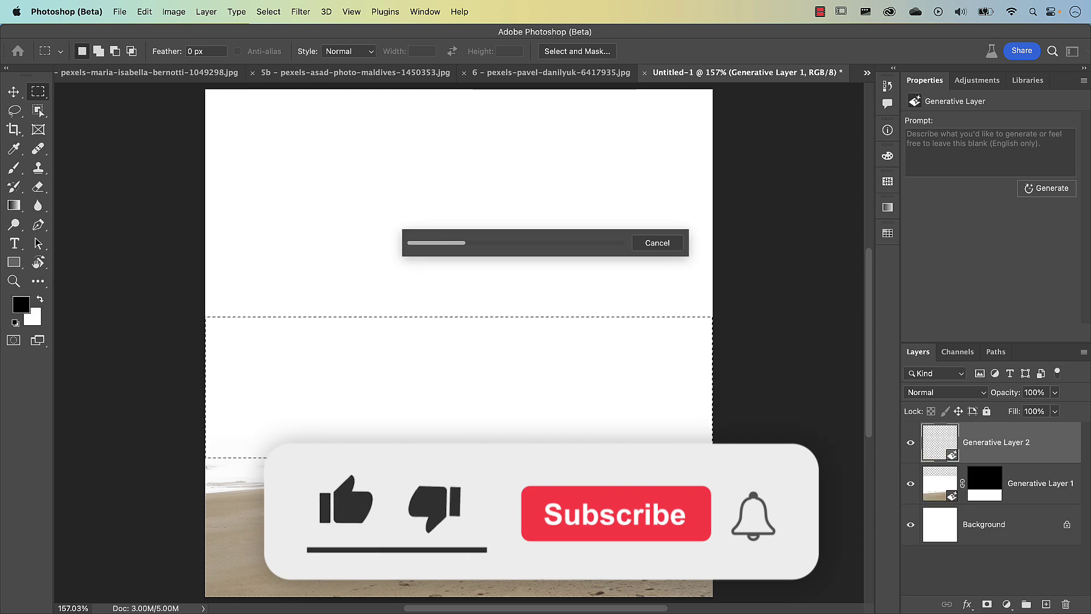
{"action": "left_click", "coordinate": [1048, 248]}
Select the blank sky area down to the mountain tops, and outline an area along the mountains with the Lasso tool
{"action": "left_click_drag", "start_coordinate": [203, 87], "coordinate": [719, 366]}
{"action": "key", "text": "l"}
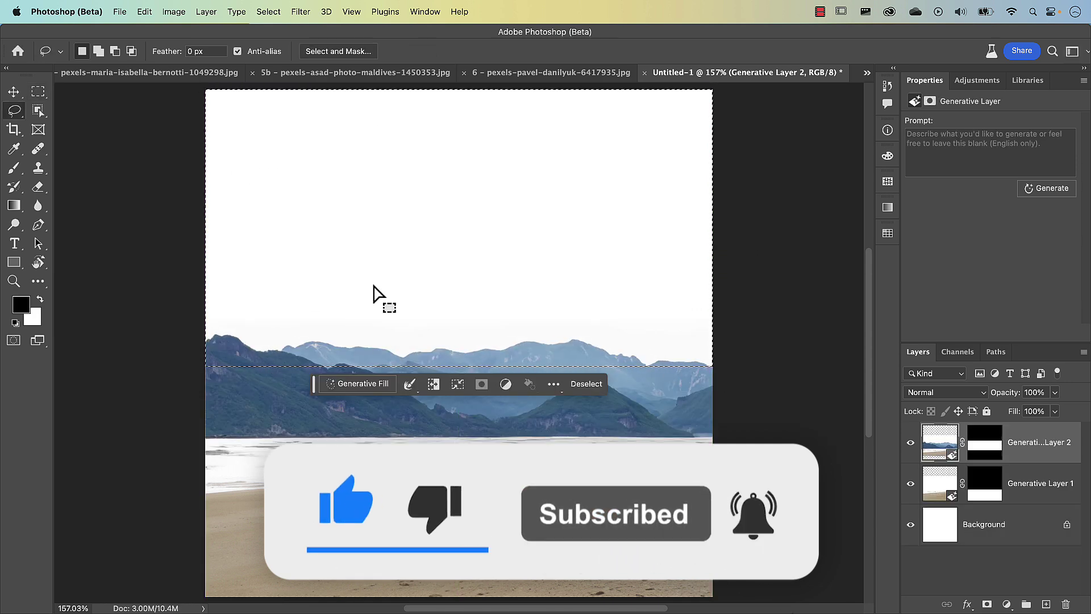
{"action": "left_click_drag", "start_coordinate": [214, 360], "coordinate": [655, 374]}
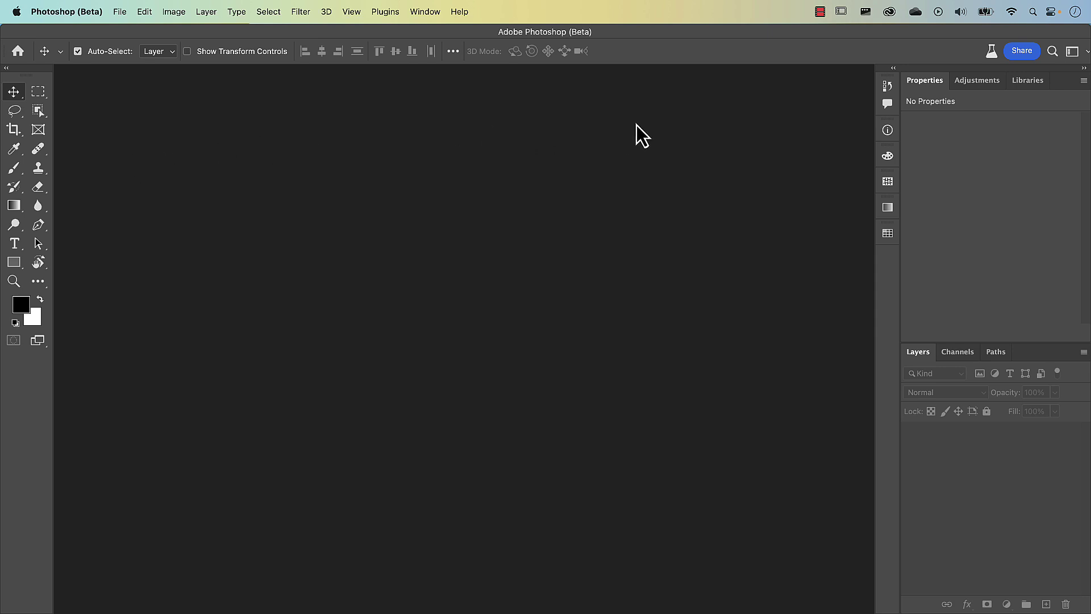
Switch to Creative Cloud and check the installed apps for updates
{"action": "left_click", "coordinate": [890, 12]}
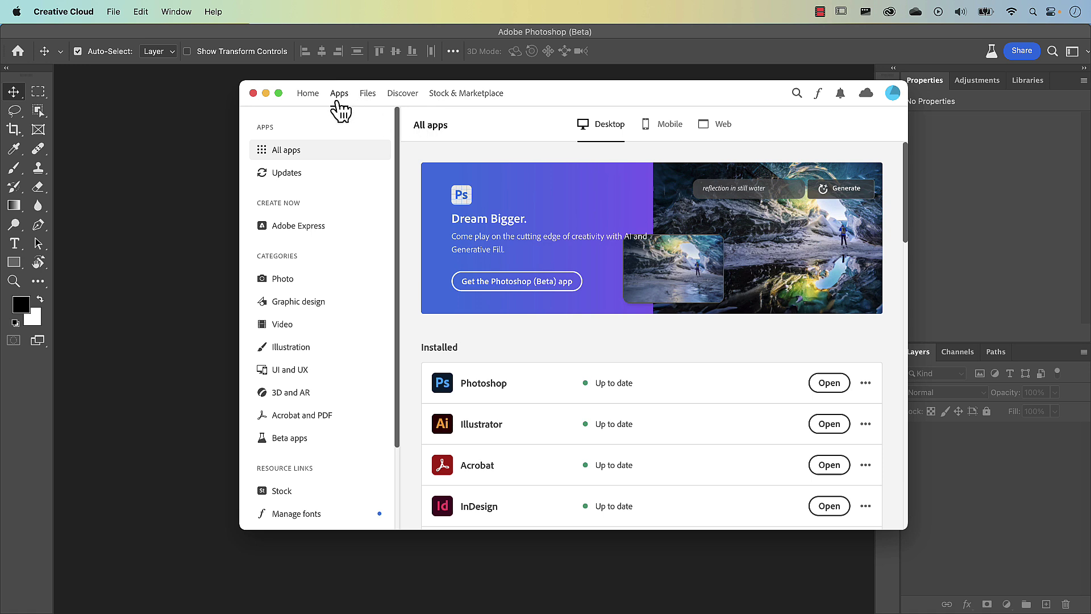
{"action": "left_click", "coordinate": [293, 179]}
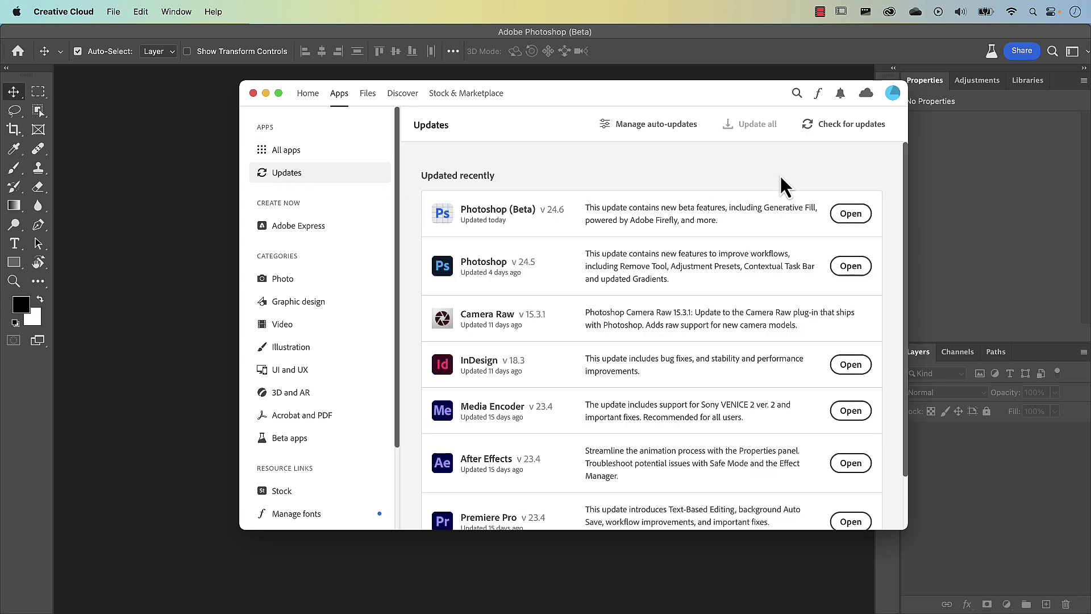
{"action": "left_click", "coordinate": [839, 129]}
Review the available beta apps, including Photoshop (Beta), and close the Creative Cloud window
{"action": "left_click", "coordinate": [292, 439]}
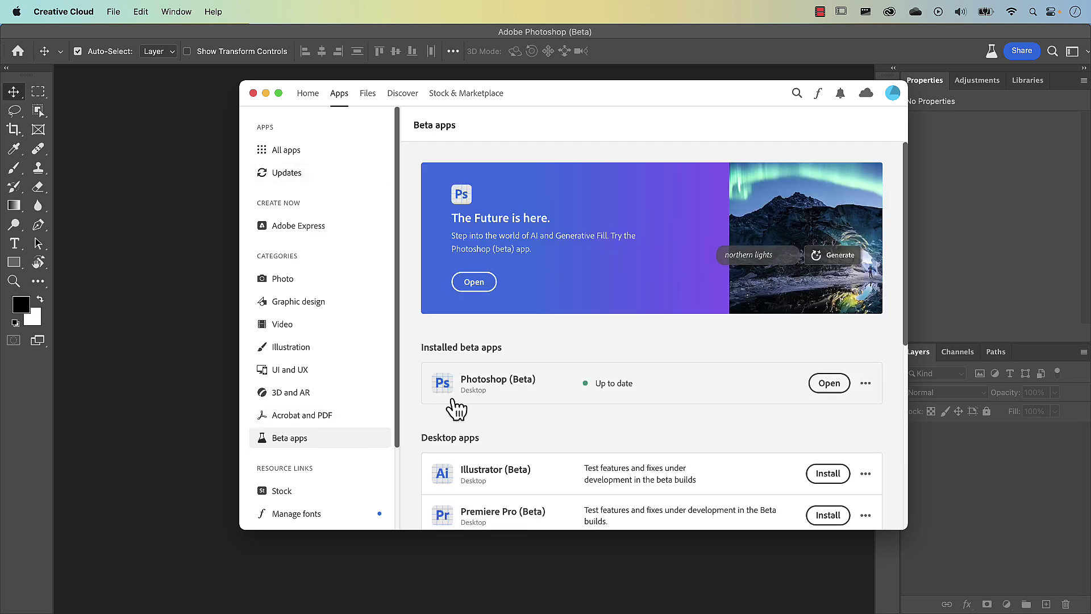
{"action": "scroll", "coordinate": [517, 395], "scroll_direction": "down", "scroll_amount": 2}
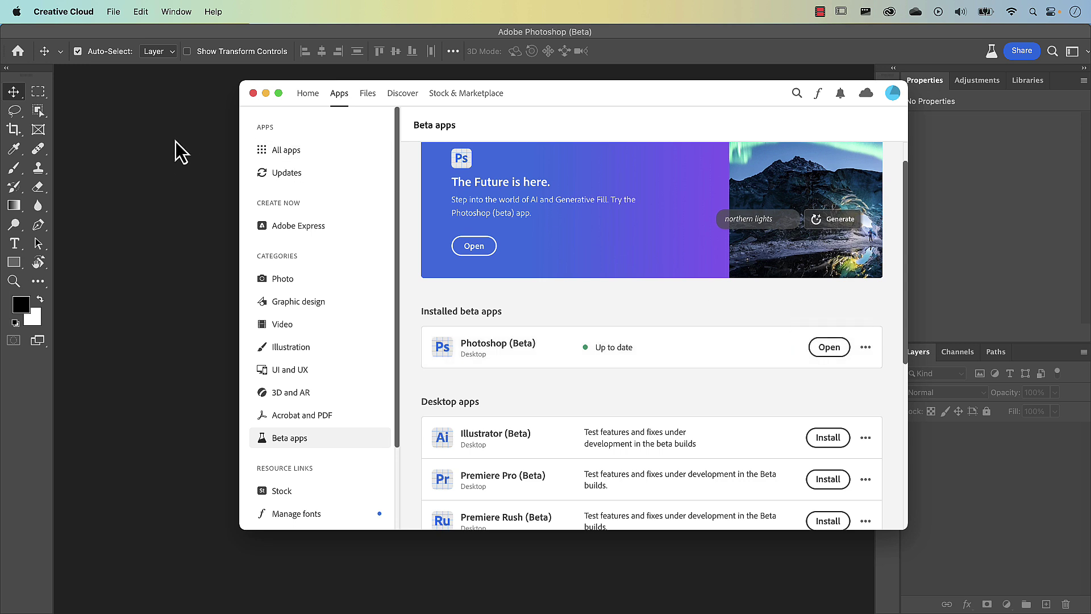
{"action": "left_click", "coordinate": [252, 93]}
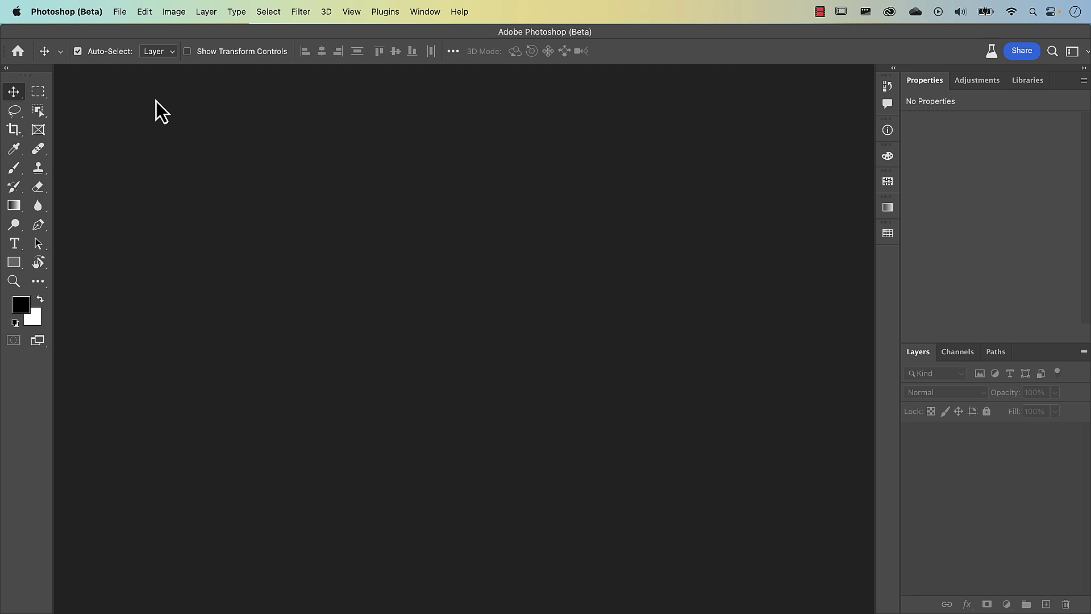
Open the hot-air balloon JPEG, numbered 1, from the Images folder
{"action": "left_click", "coordinate": [119, 12]}
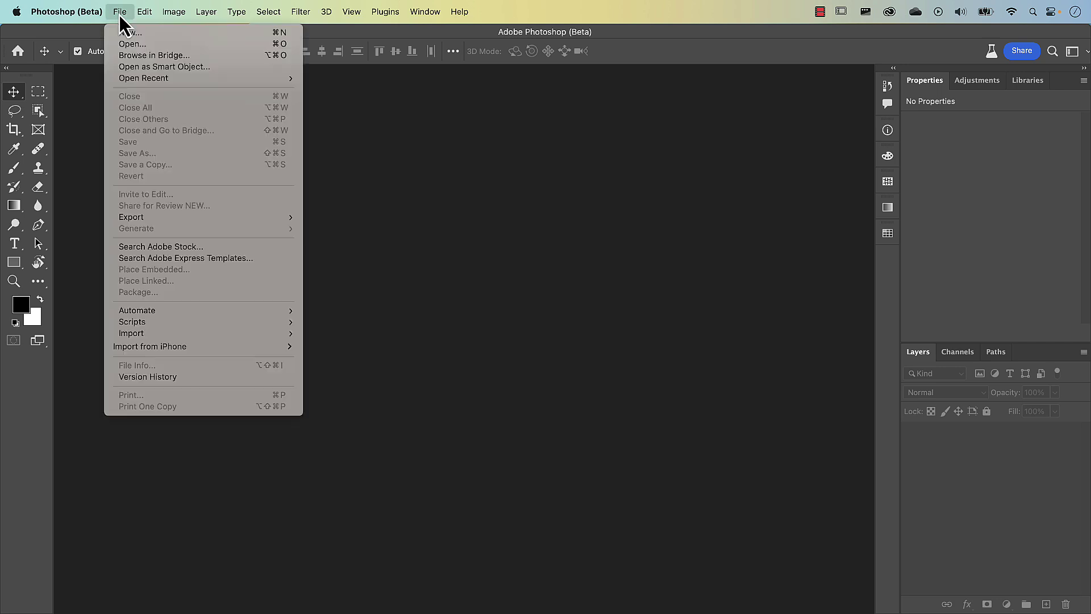
{"action": "left_click", "coordinate": [124, 46]}
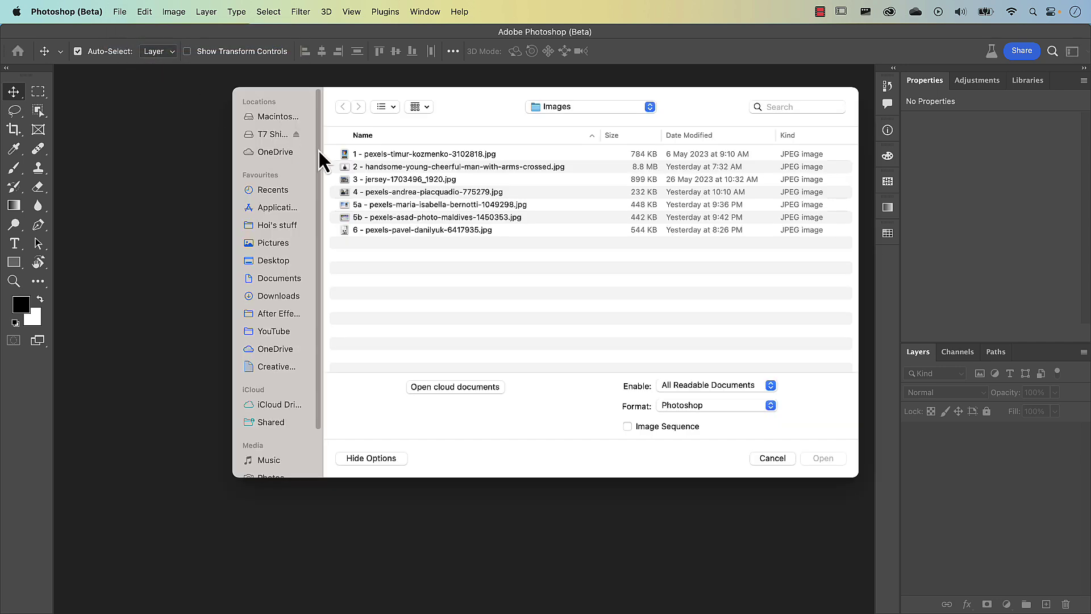
{"action": "left_click", "coordinate": [386, 155]}
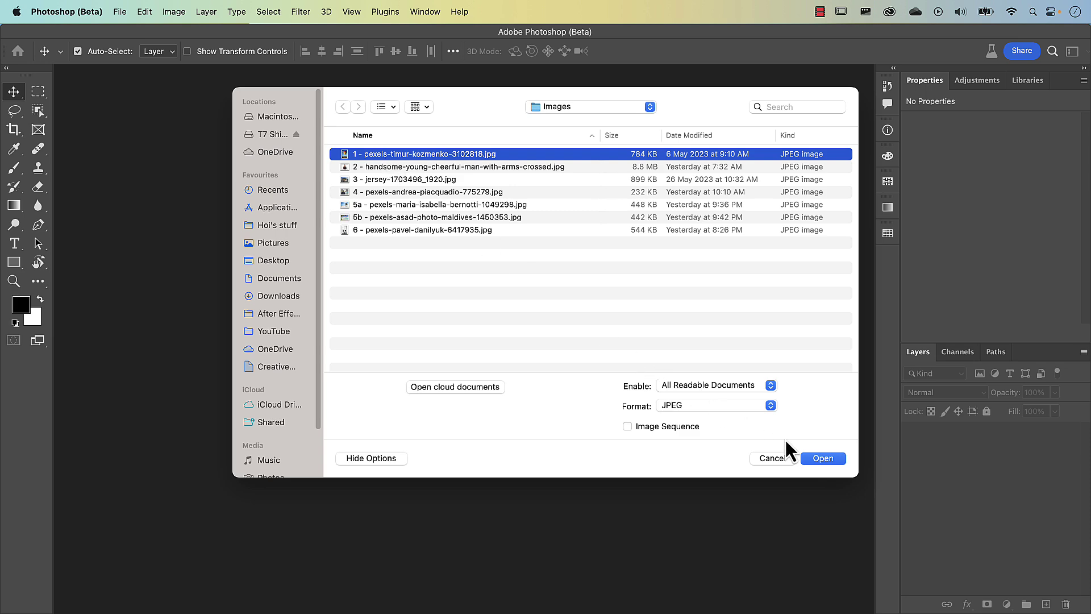
{"action": "left_click", "coordinate": [822, 460]}
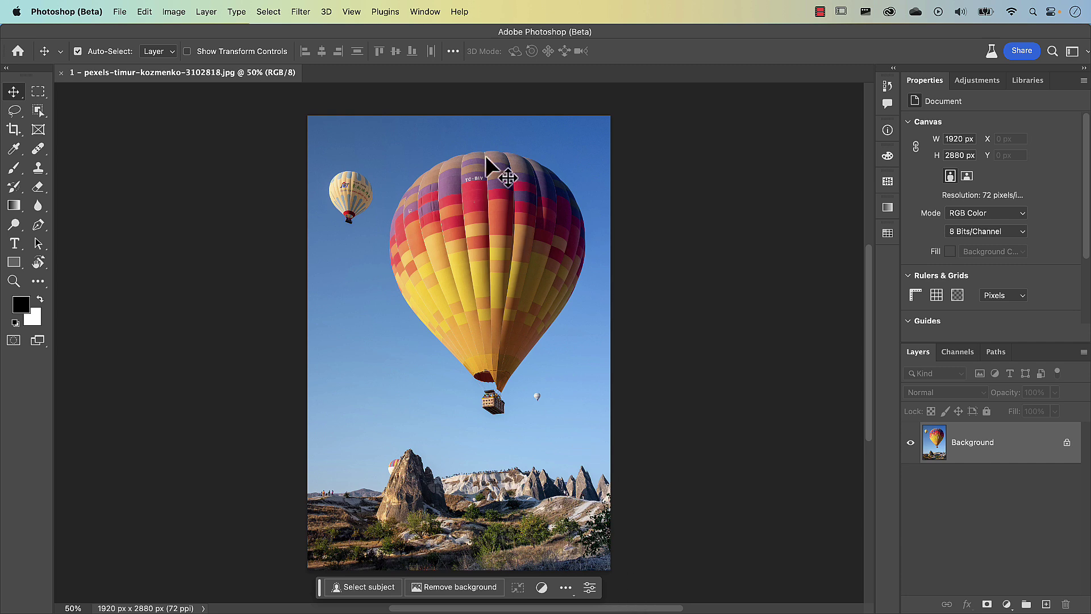
Check whether the Contextual Task Bar is enabled for the workspace
{"action": "left_click", "coordinate": [421, 15]}
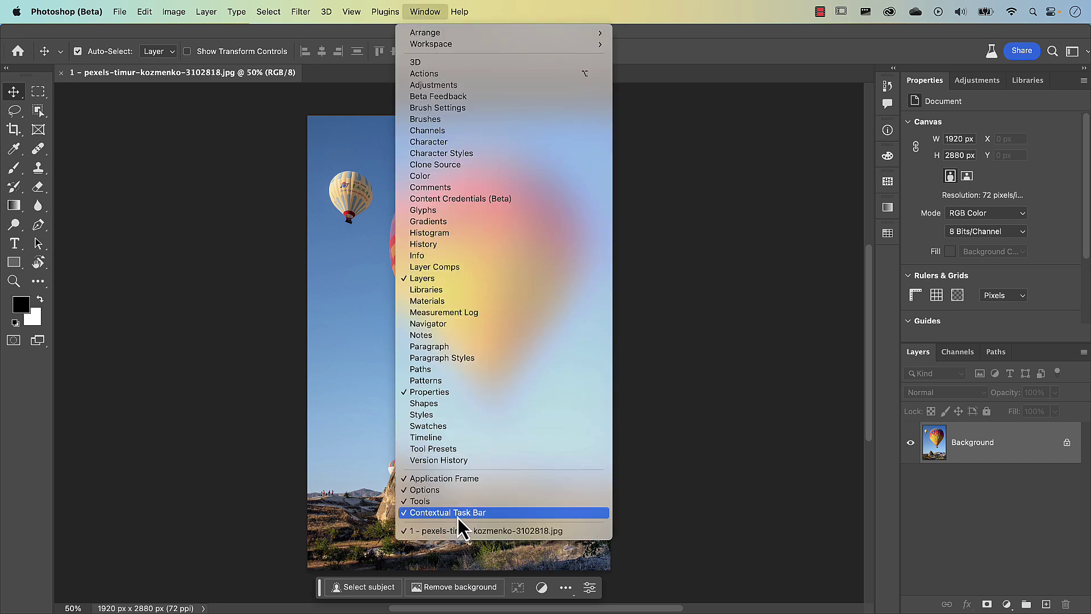
{"action": "left_click", "coordinate": [657, 554]}
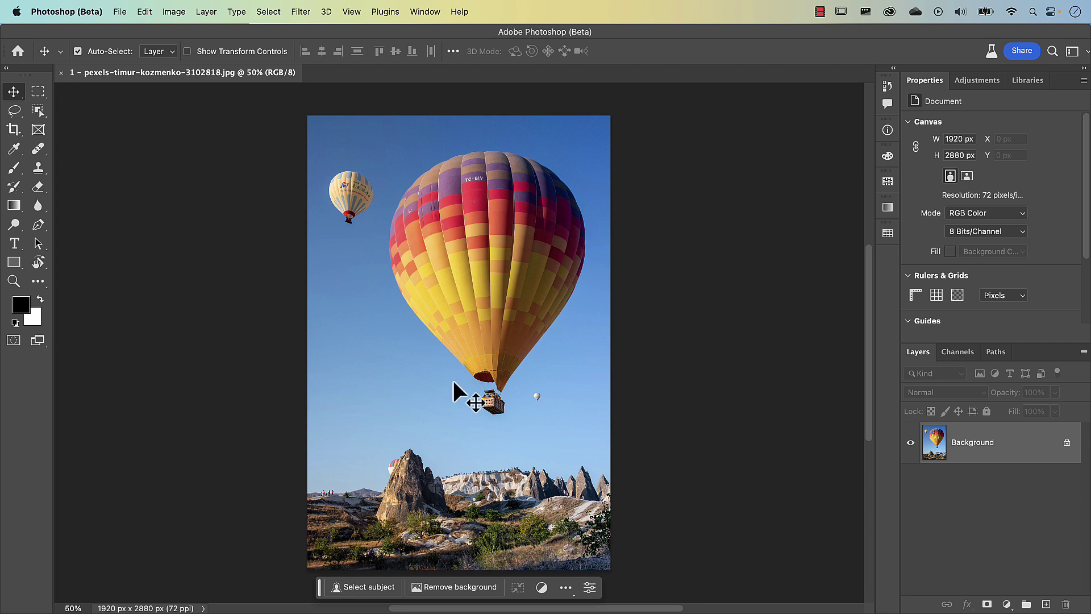
Widen the canvas equally on both sides of the balloon photo with the Crop tool to about 6148 px, keeping the height
{"action": "key", "text": "c"}
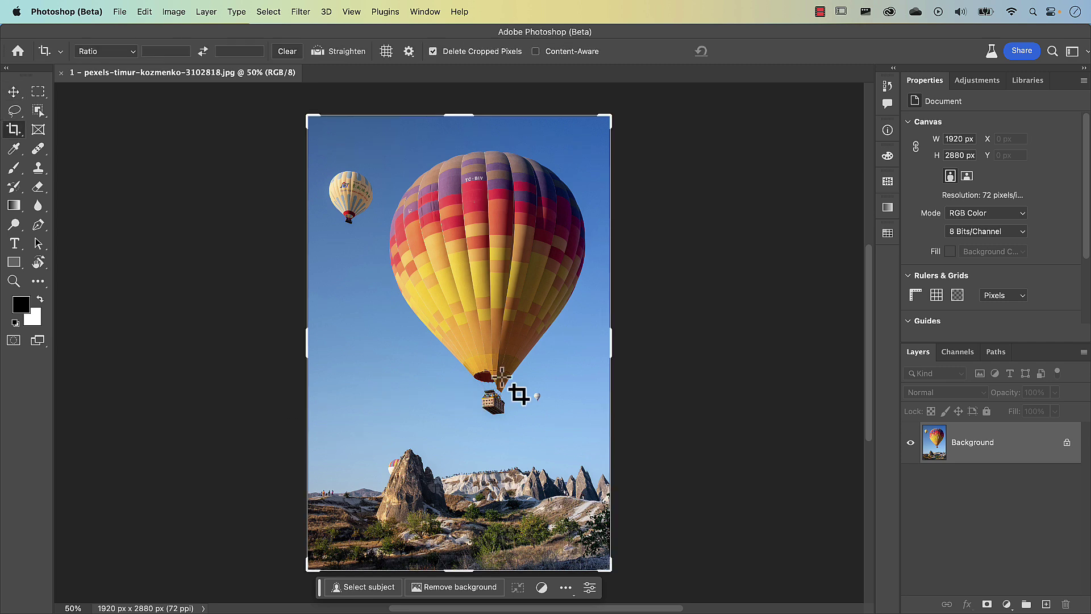
{"action": "left_click", "coordinate": [611, 342]}
{"action": "left_click_drag", "start_coordinate": [611, 342], "coordinate": [839, 377]}
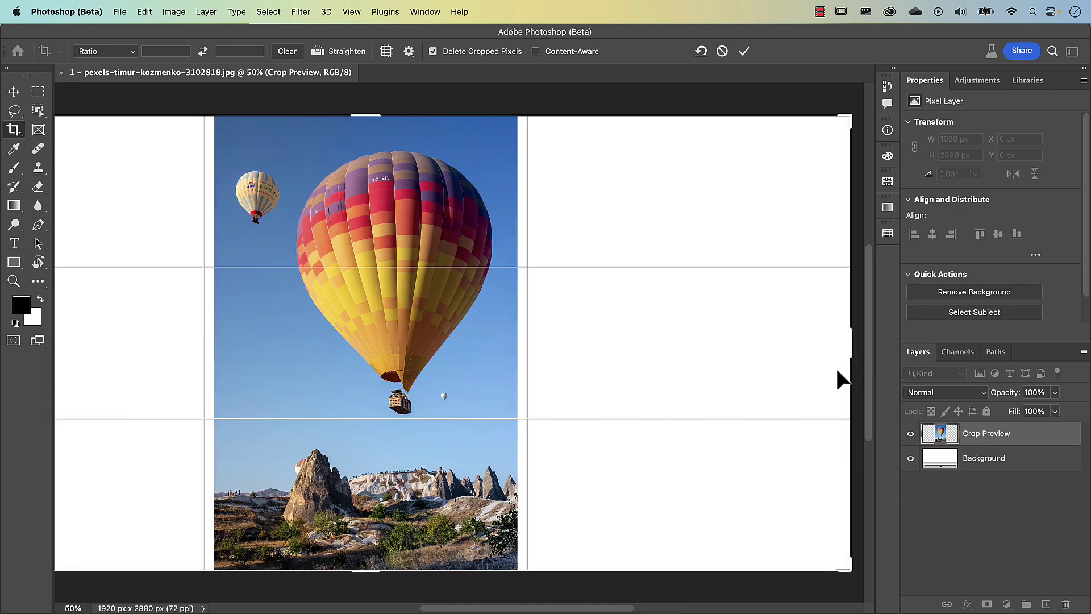
{"action": "left_click", "coordinate": [745, 52]}
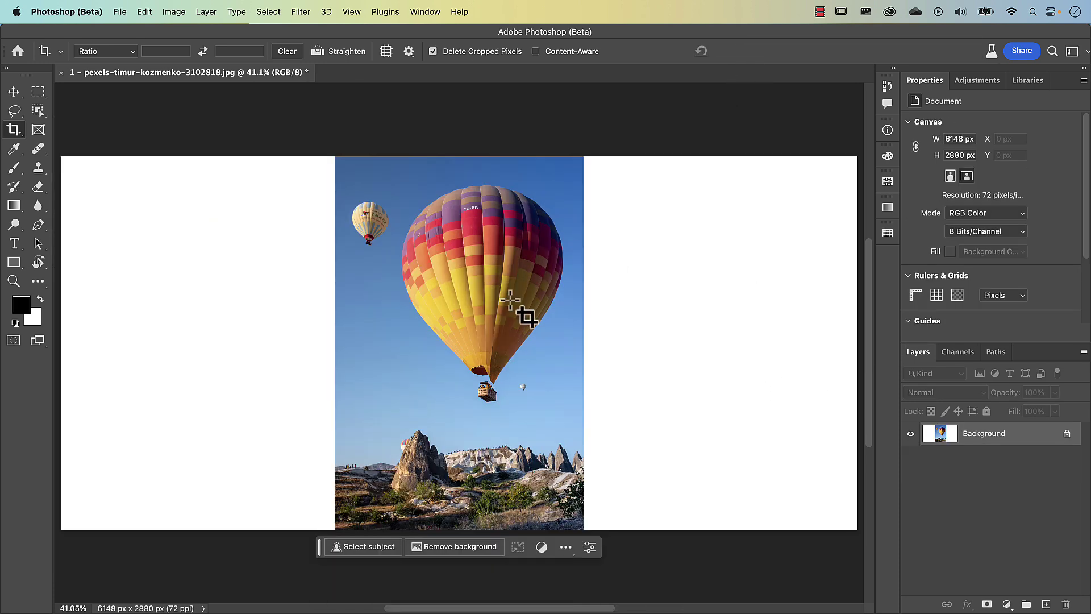
{"action": "left_click", "coordinate": [42, 94]}
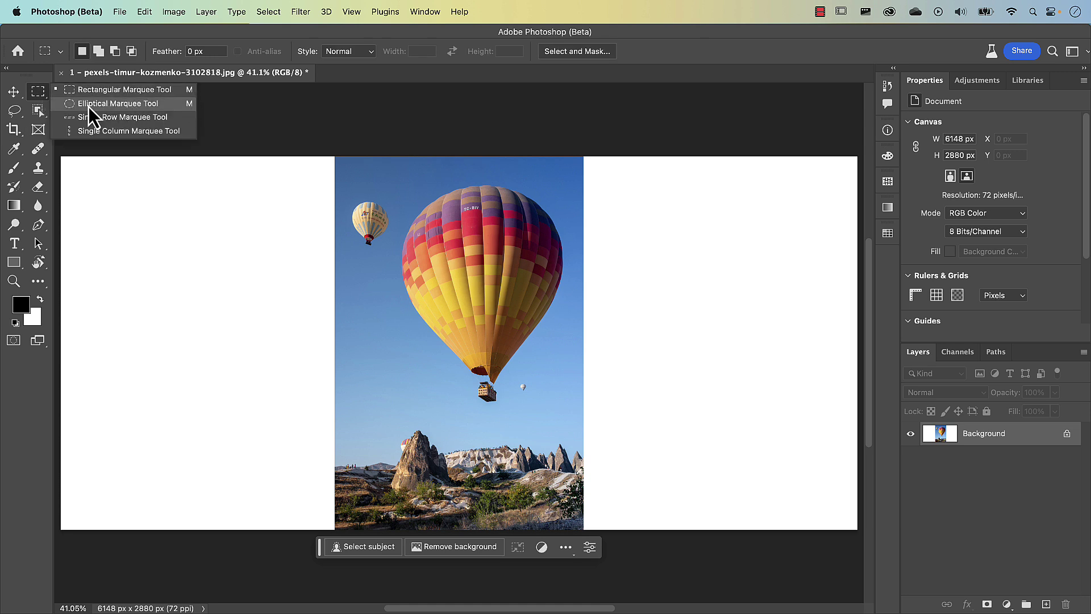
{"action": "left_click", "coordinate": [159, 104]}
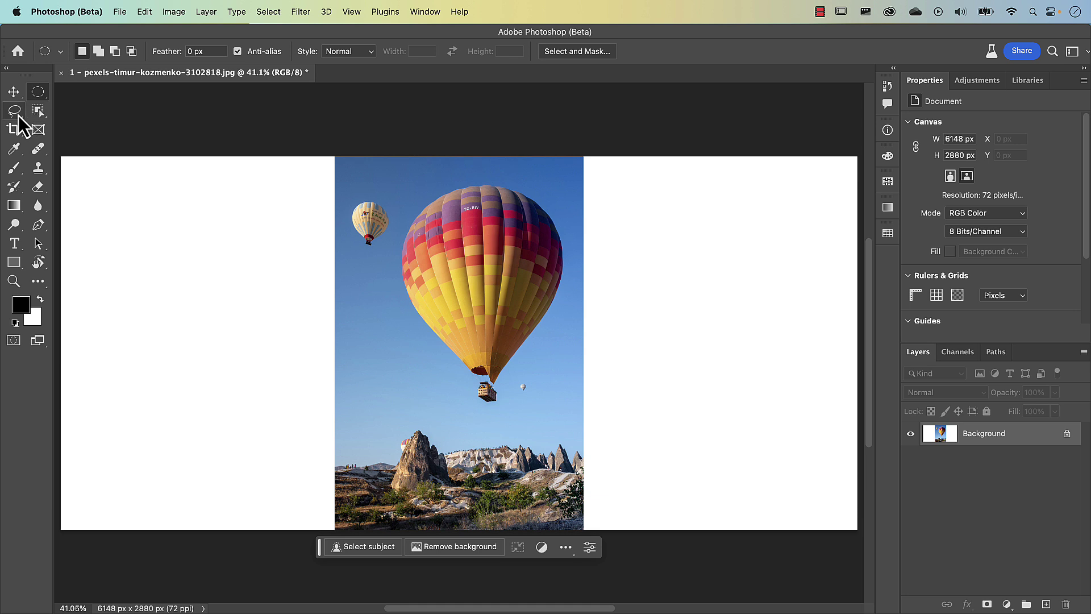
{"action": "left_click", "coordinate": [18, 115]}
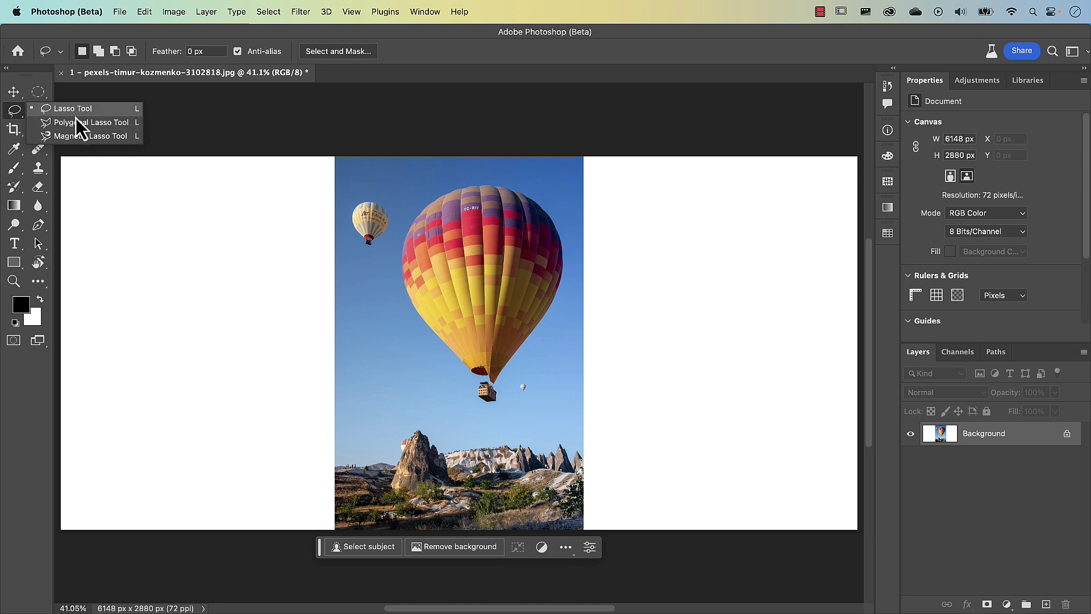
Select both blank side areas with the Rectangular Marquee tool, slightly overlapping the edges of the balloon photo
{"action": "left_click", "coordinate": [44, 91]}
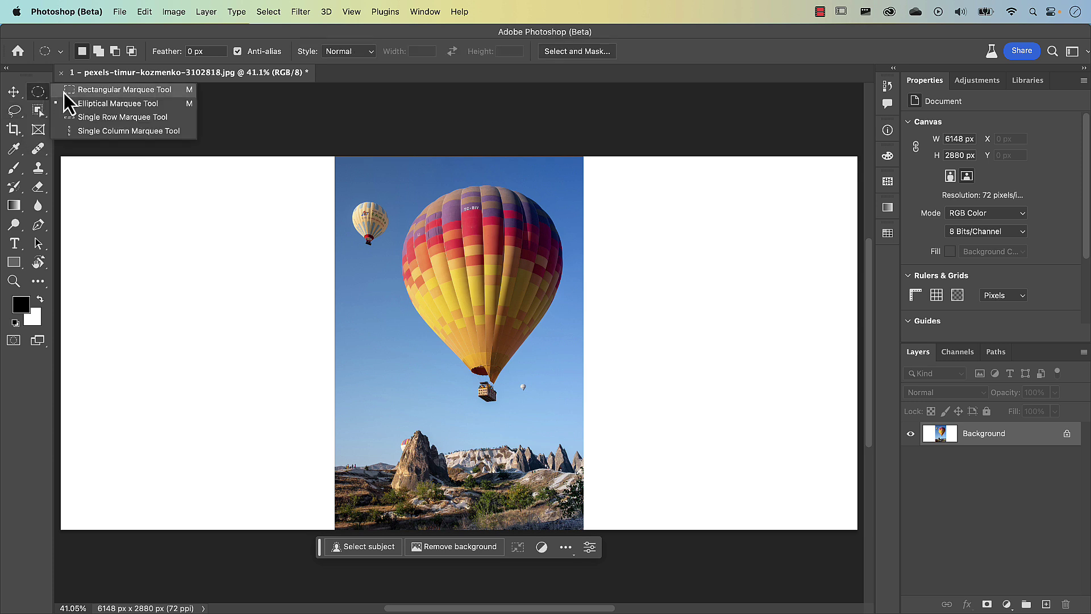
{"action": "left_click", "coordinate": [134, 92]}
{"action": "left_click_drag", "start_coordinate": [59, 151], "coordinate": [339, 534]}
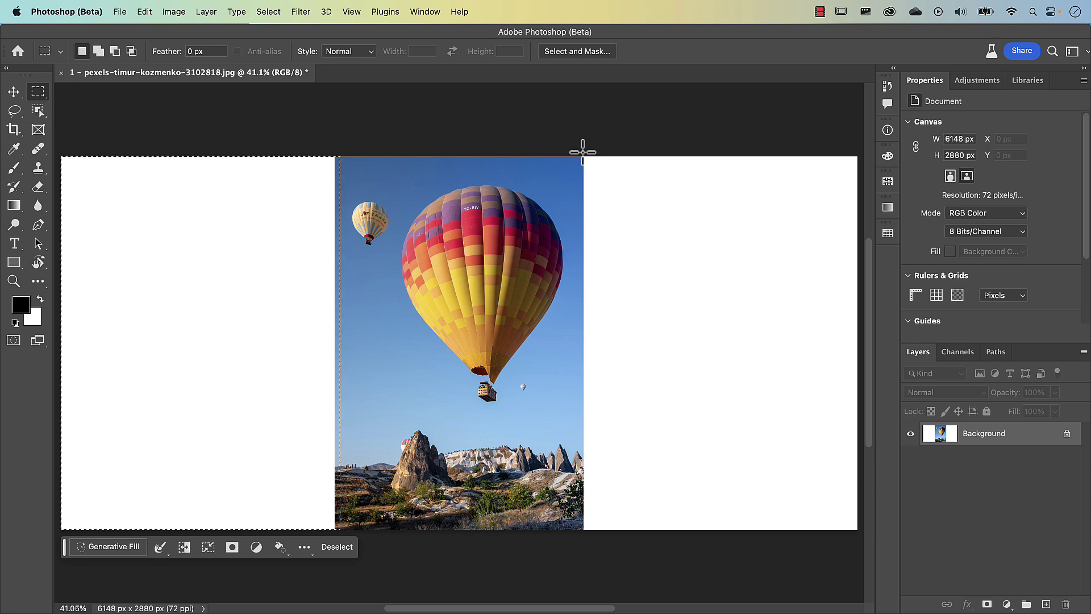
{"action": "left_click_drag", "start_coordinate": [582, 154], "coordinate": [463, 608]}
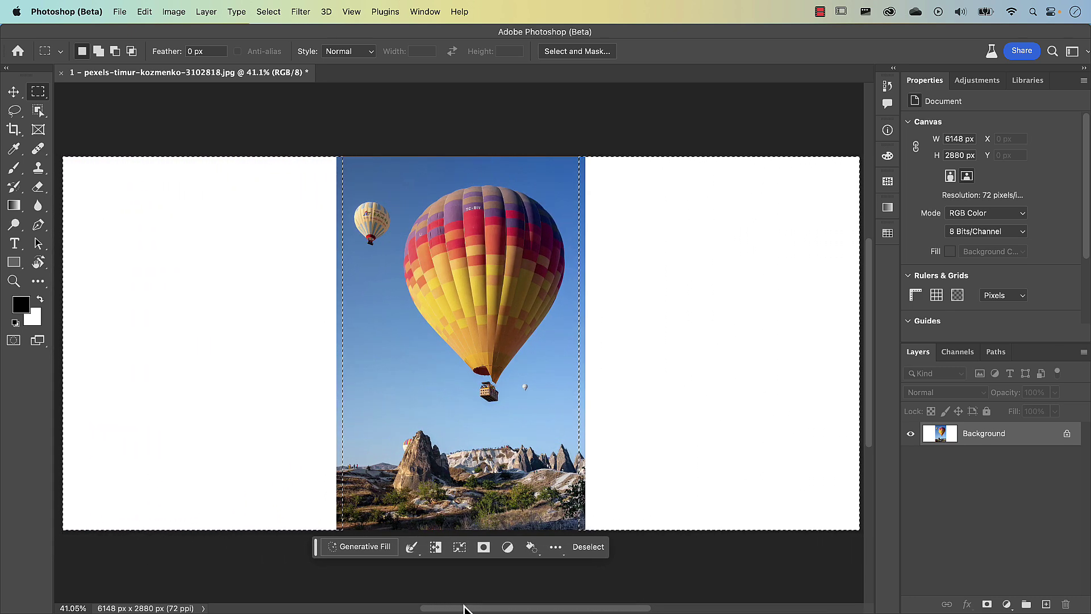
Run Generative Fill with an empty prompt on both blank sides and choose the third variation
{"action": "left_click", "coordinate": [372, 548]}
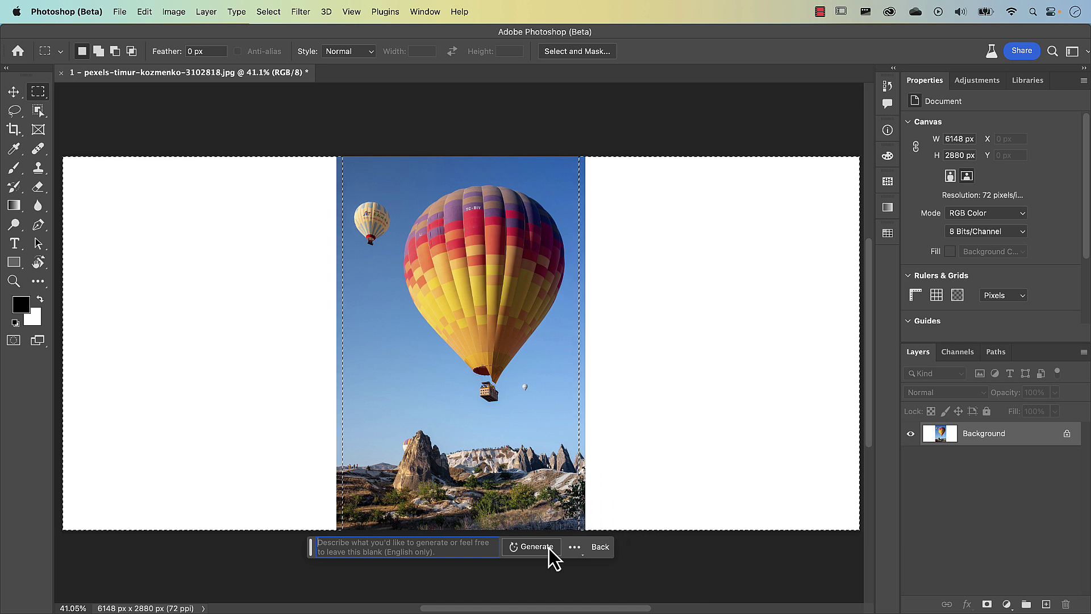
{"action": "left_click", "coordinate": [547, 548]}
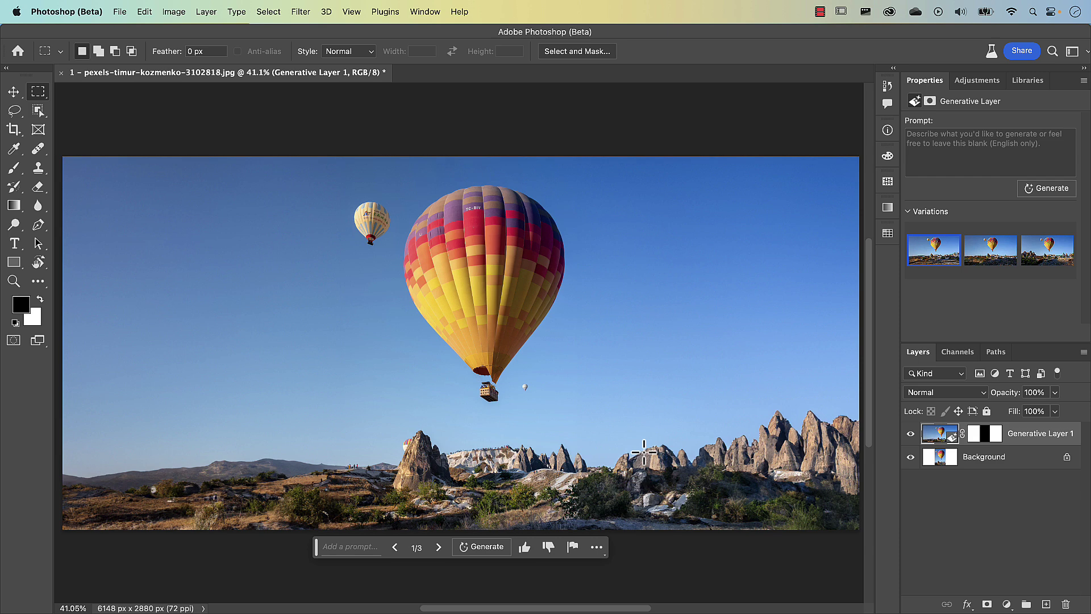
{"action": "left_click", "coordinate": [437, 550]}
{"action": "left_click", "coordinate": [437, 549]}
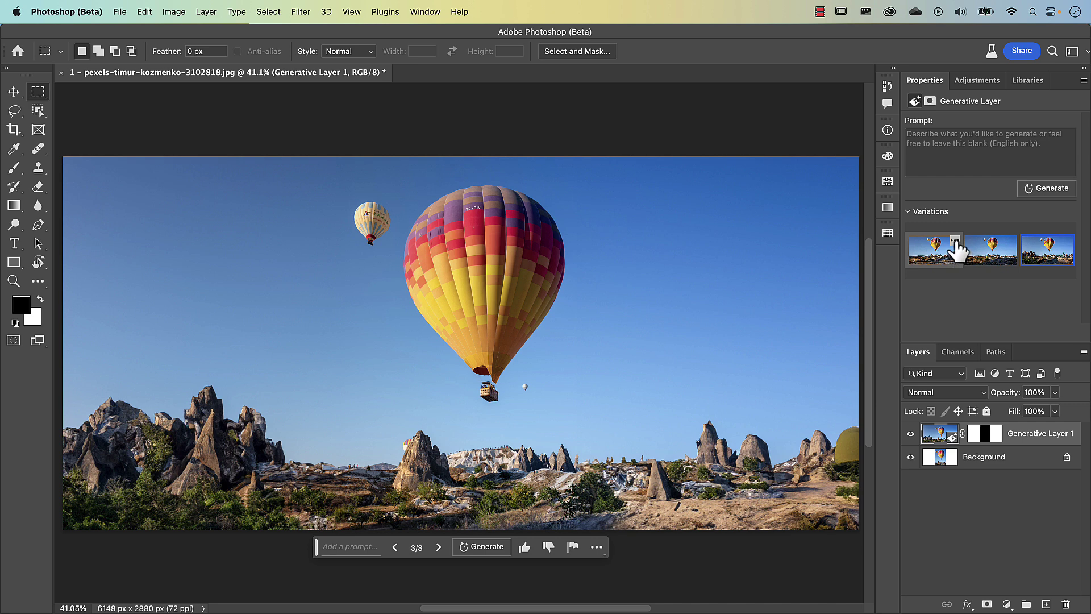
{"action": "left_click", "coordinate": [955, 242]}
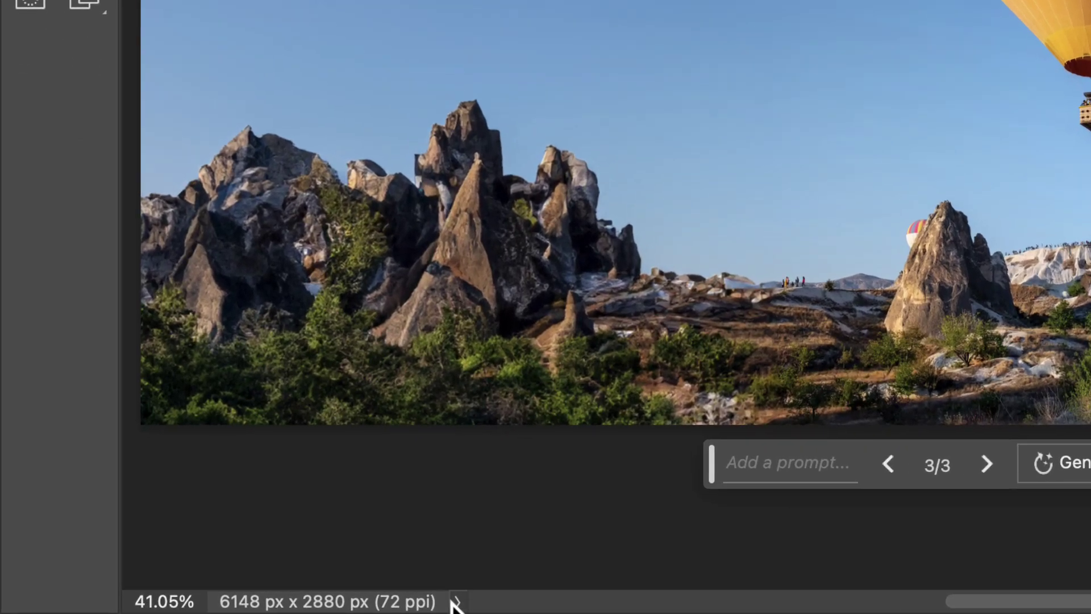
Set the document status readout to show the document file sizes
{"action": "left_click", "coordinate": [455, 603]}
{"action": "left_click", "coordinate": [571, 396]}
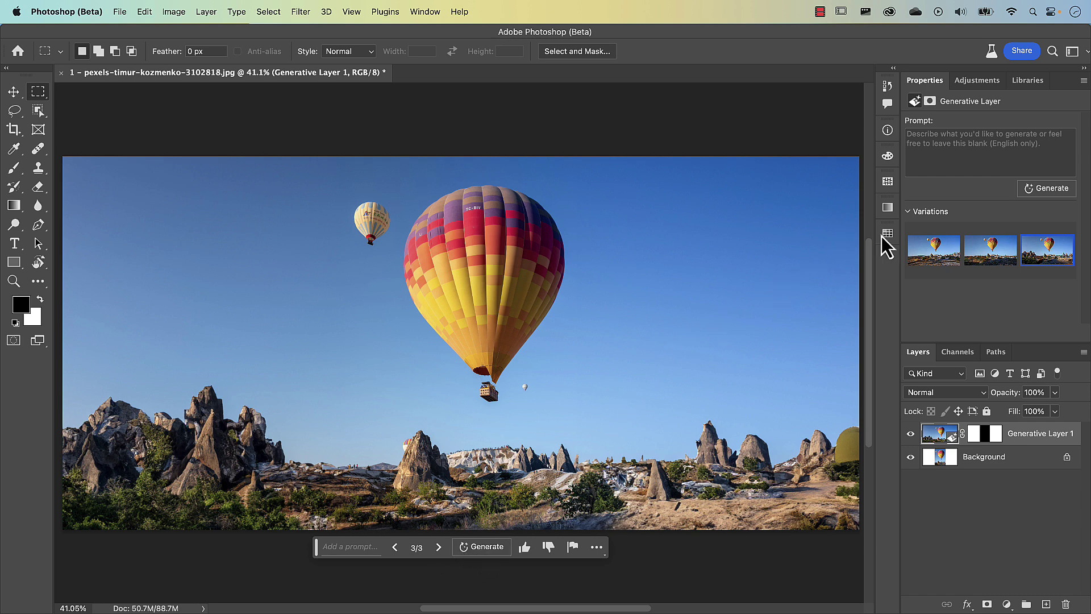
Generate another set of variations for the extended landscape and switch to the second one
{"action": "left_click", "coordinate": [1038, 191]}
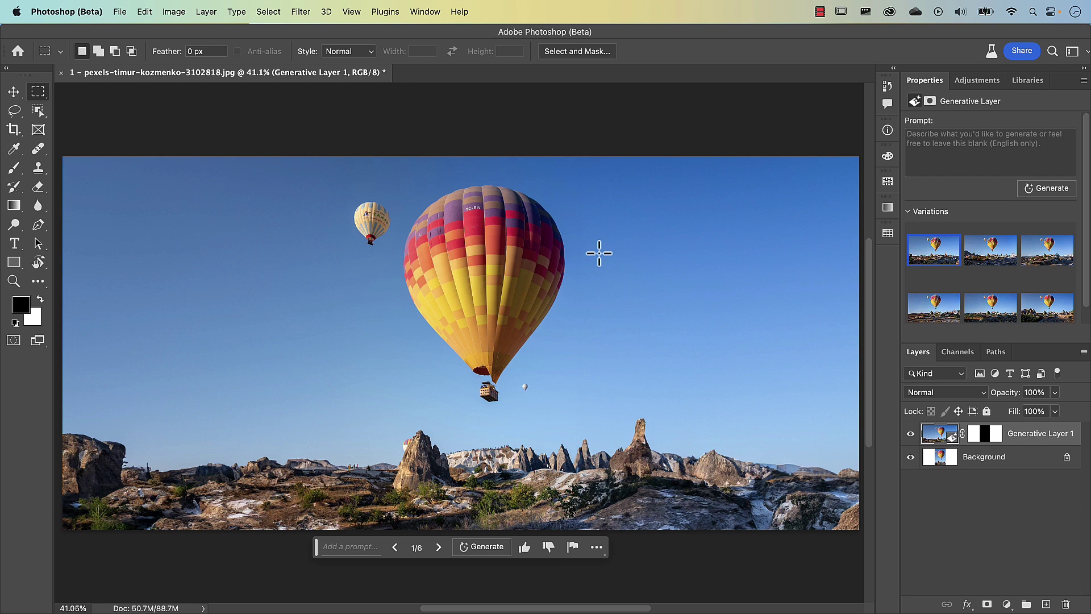
{"action": "left_click", "coordinate": [438, 548]}
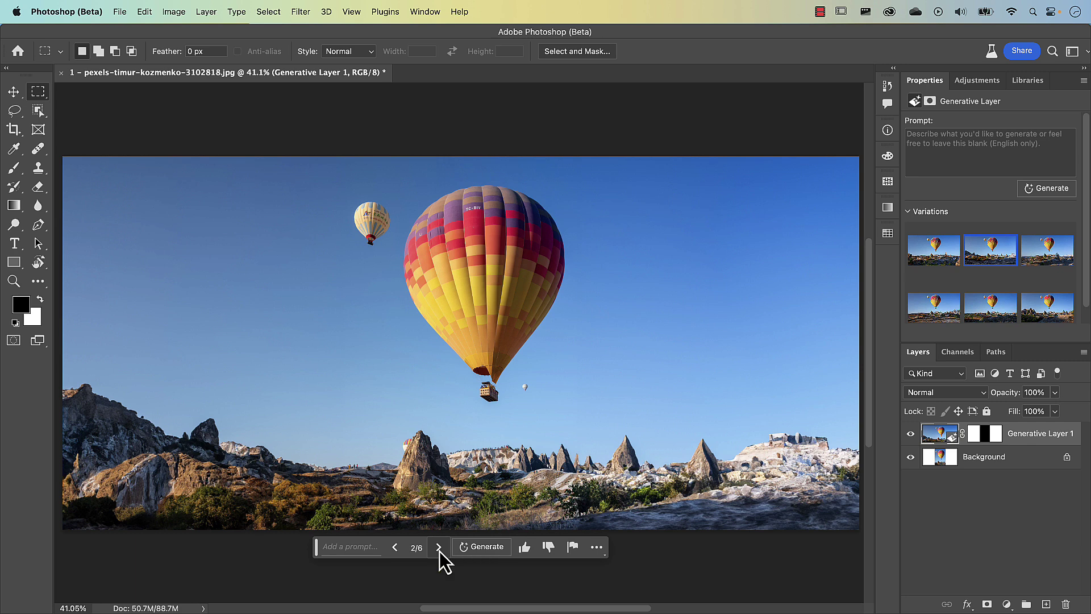
Step through the variations of the extended landscape and choose the sixth one
{"action": "left_click", "coordinate": [439, 548]}
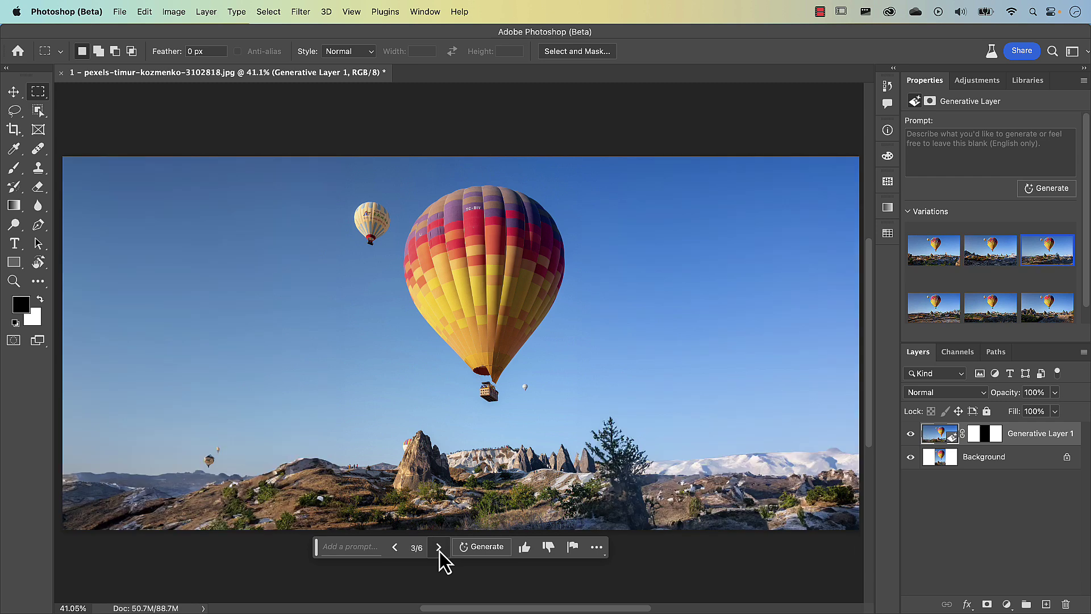
{"action": "left_click", "coordinate": [438, 547]}
{"action": "left_click", "coordinate": [439, 548]}
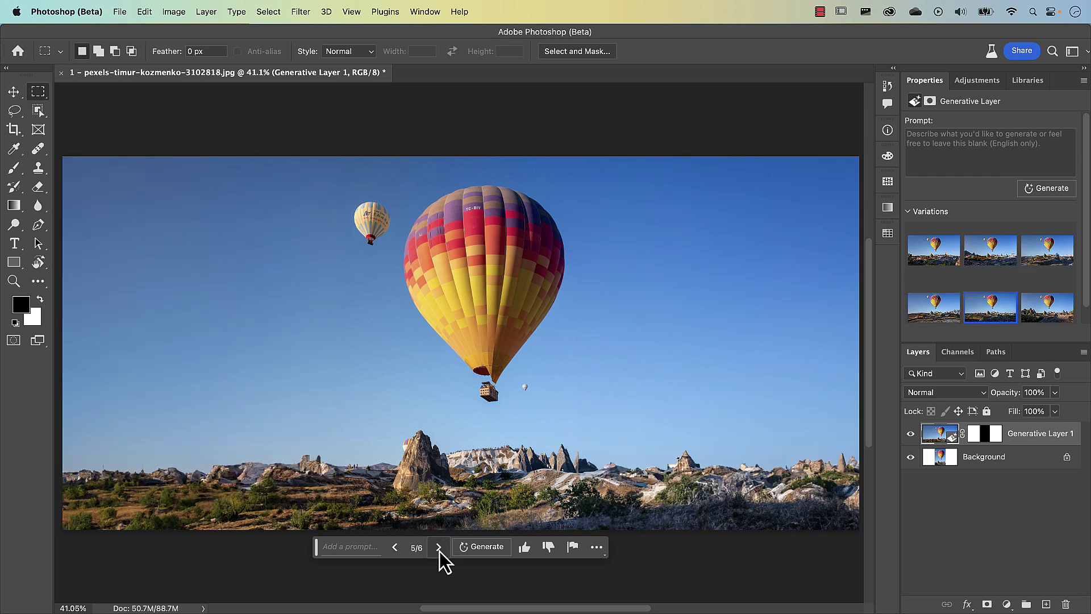
{"action": "left_click", "coordinate": [439, 548]}
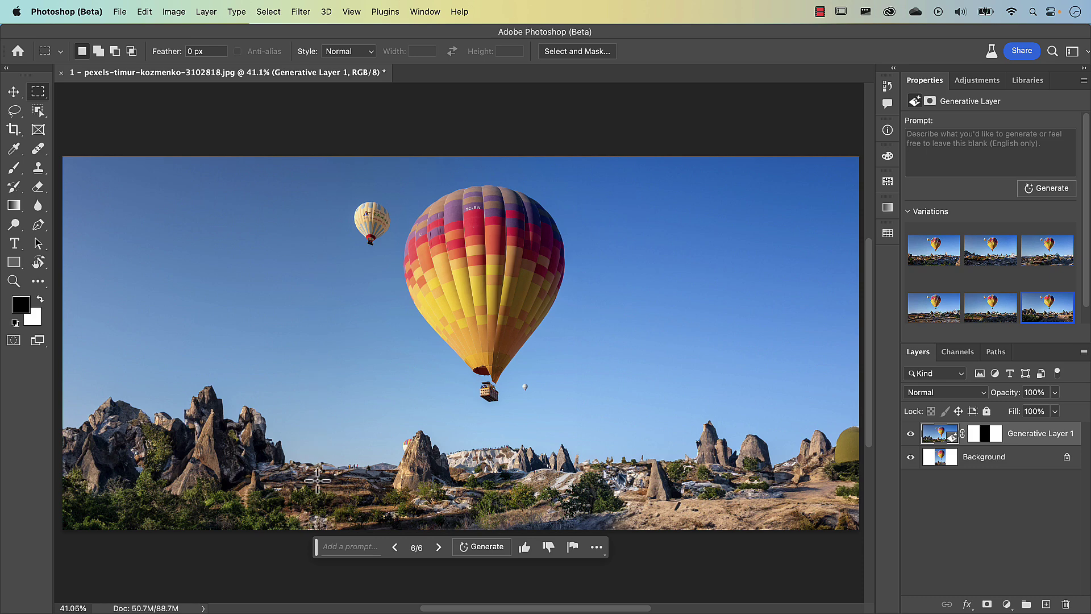
Examine the seam between the generated area and the original photo beside the pointed rock for differences in sharpness
{"action": "scroll", "coordinate": [314, 419], "scroll_direction": "up", "scroll_amount": 6}
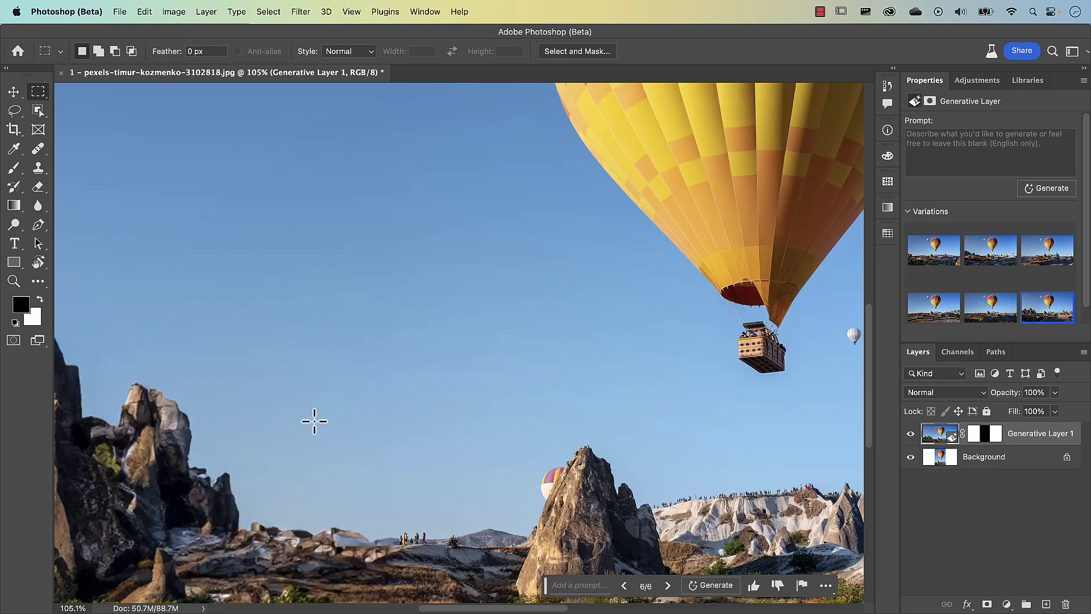
{"action": "left_click_drag", "start_coordinate": [447, 309], "coordinate": [424, 209]}
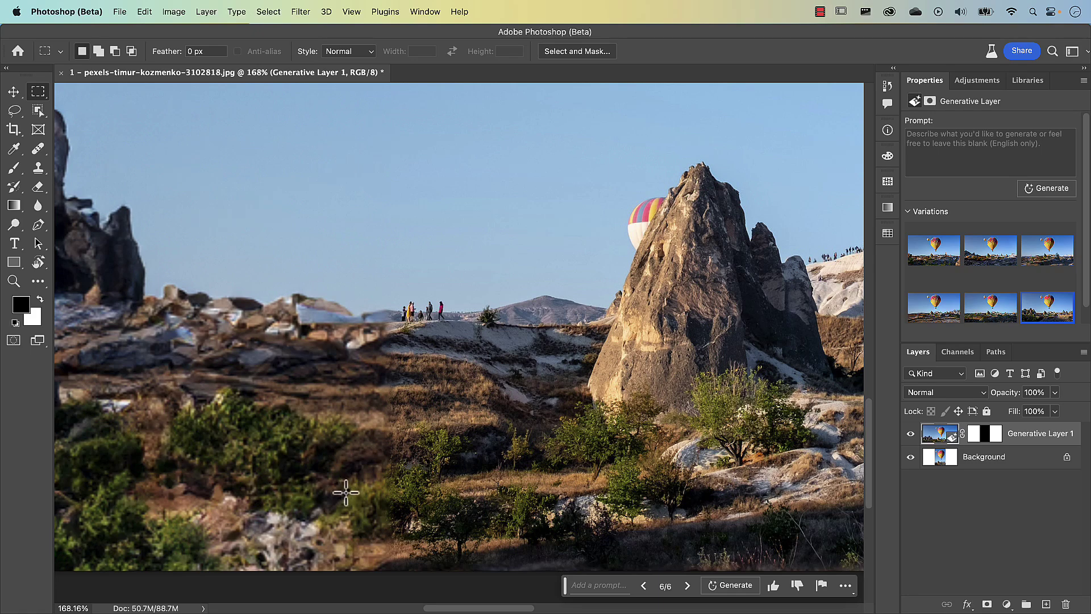
{"action": "scroll", "coordinate": [361, 494], "scroll_direction": "up", "scroll_amount": 2}
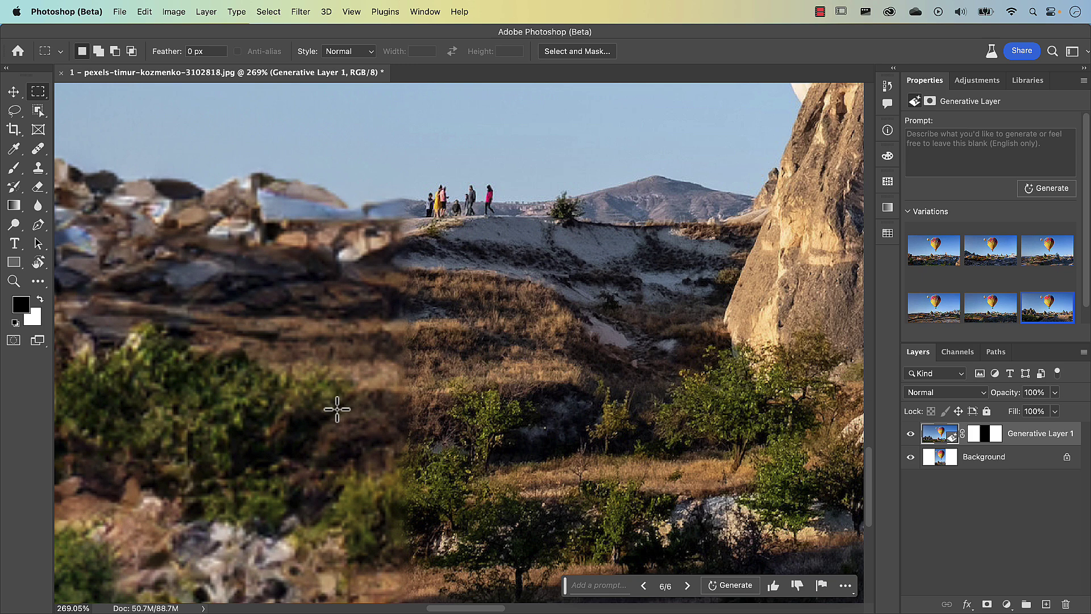
{"action": "scroll", "coordinate": [337, 409], "scroll_direction": "up", "scroll_amount": 2}
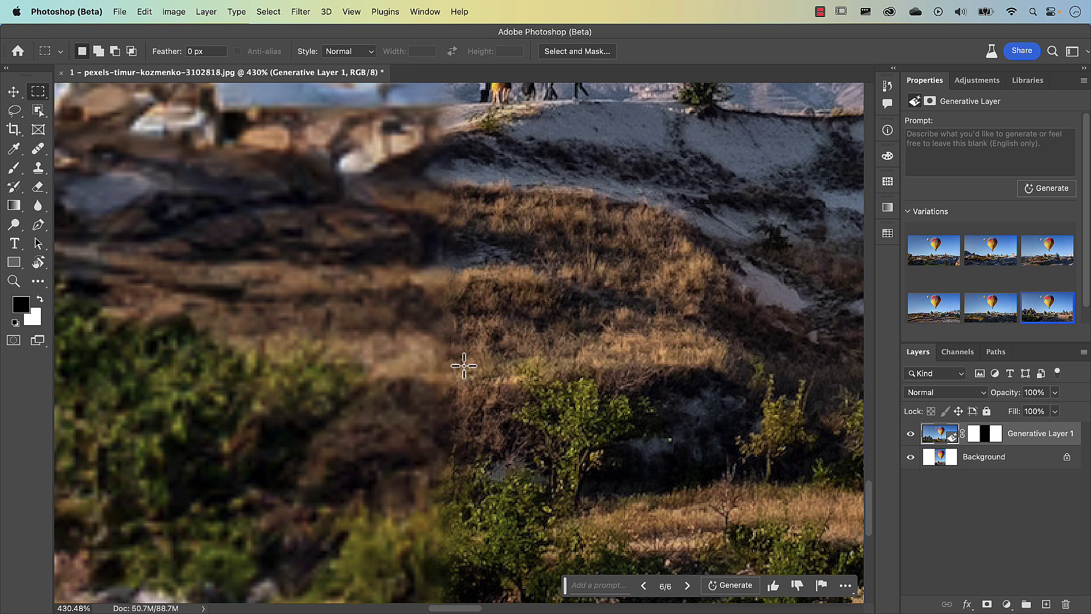
{"action": "key", "text": "super+0"}
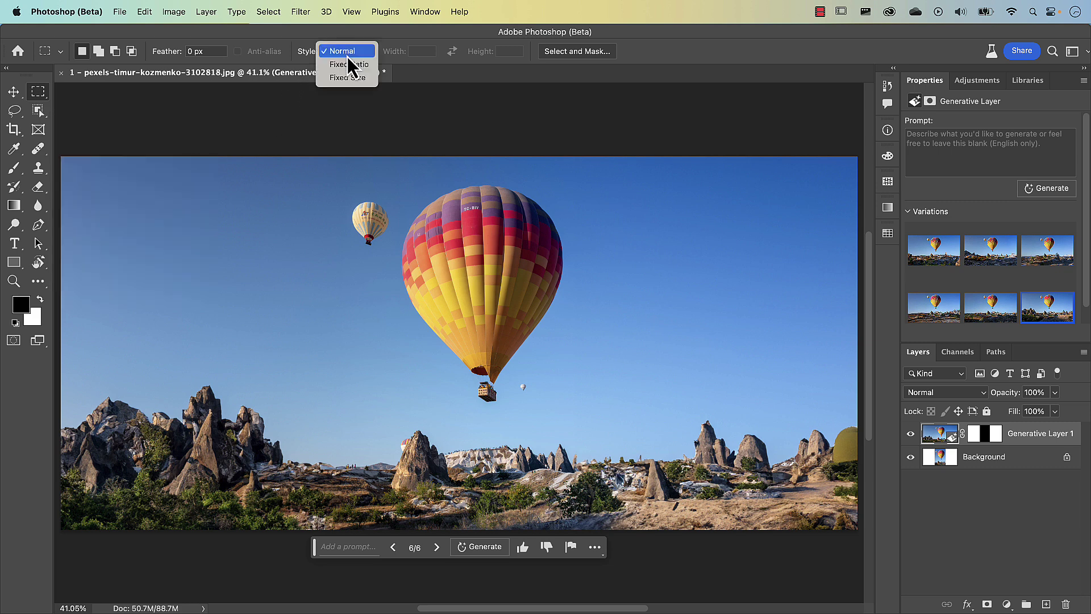
Place a fixed-size 1024 by 1024 px rectangular selection over the rocks in the generated landscape and shift it around
{"action": "left_click", "coordinate": [348, 78]}
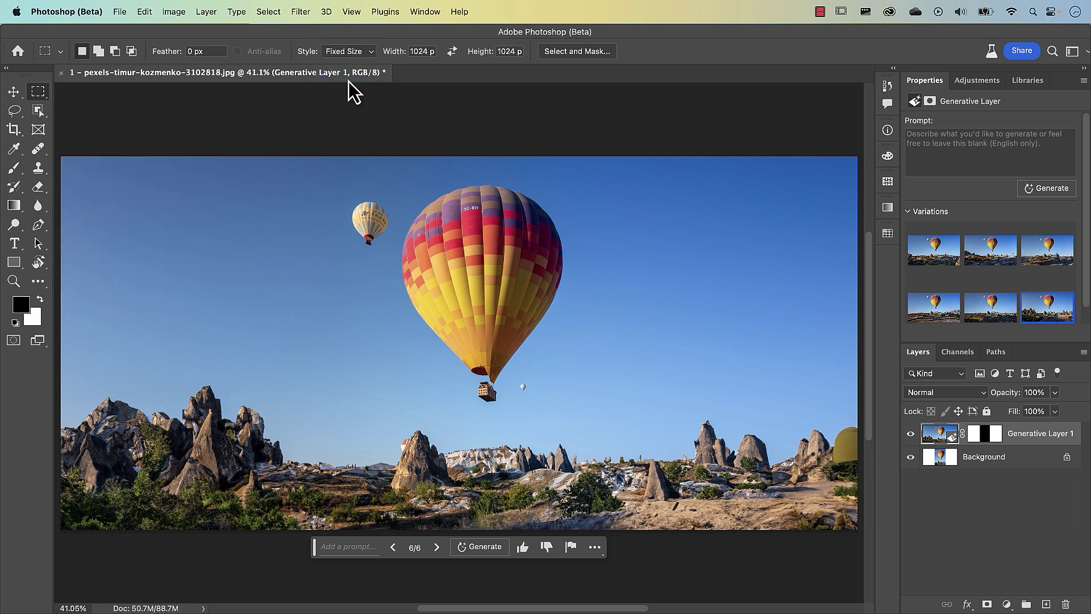
{"action": "left_click_drag", "start_coordinate": [413, 51], "coordinate": [455, 54]}
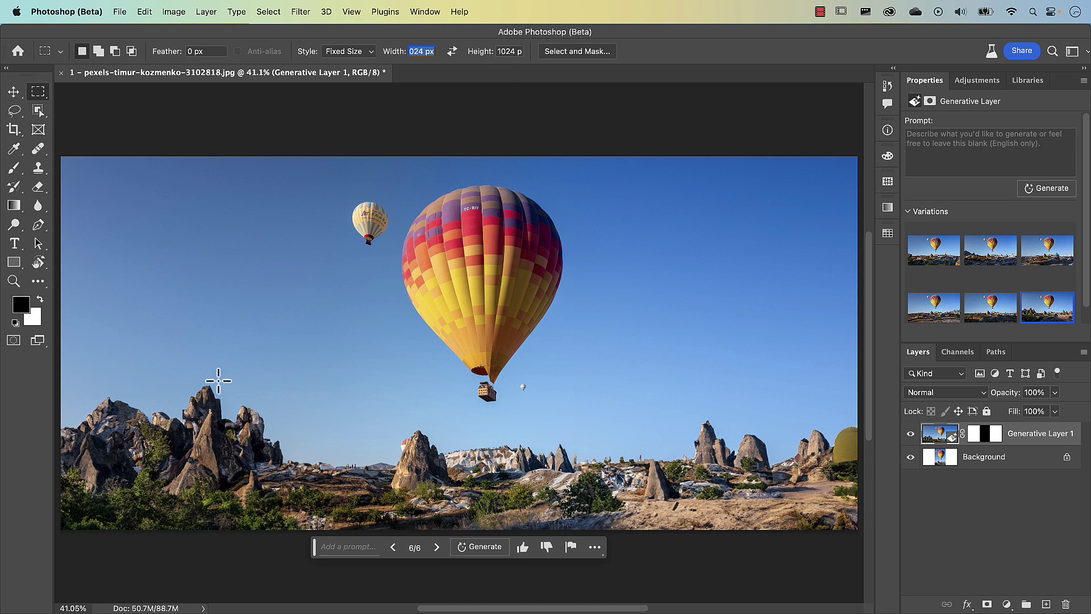
{"action": "left_click", "coordinate": [214, 361]}
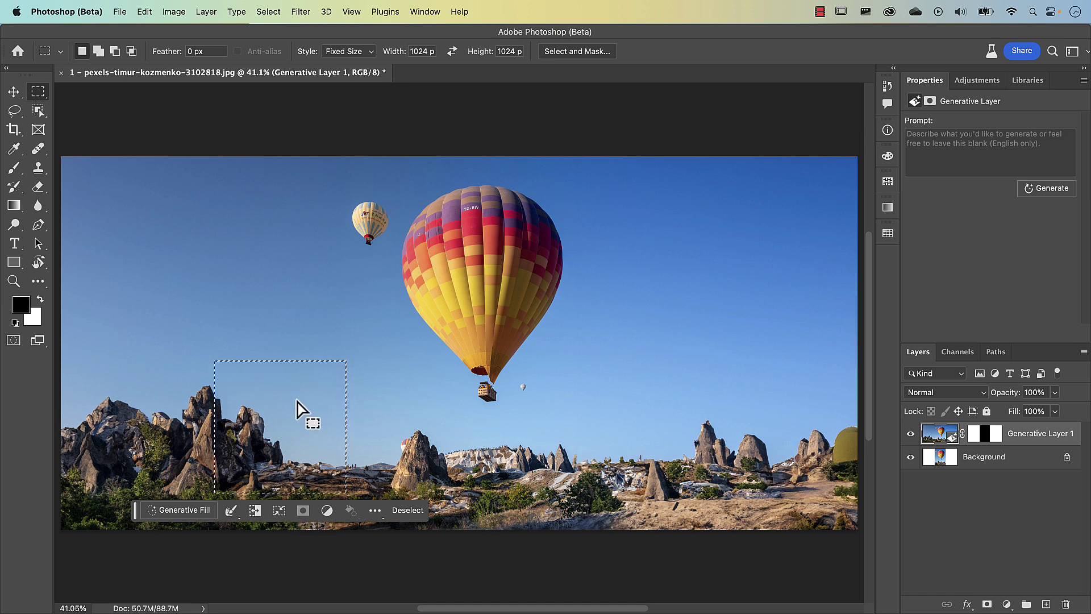
{"action": "left_click_drag", "start_coordinate": [299, 397], "coordinate": [341, 435]}
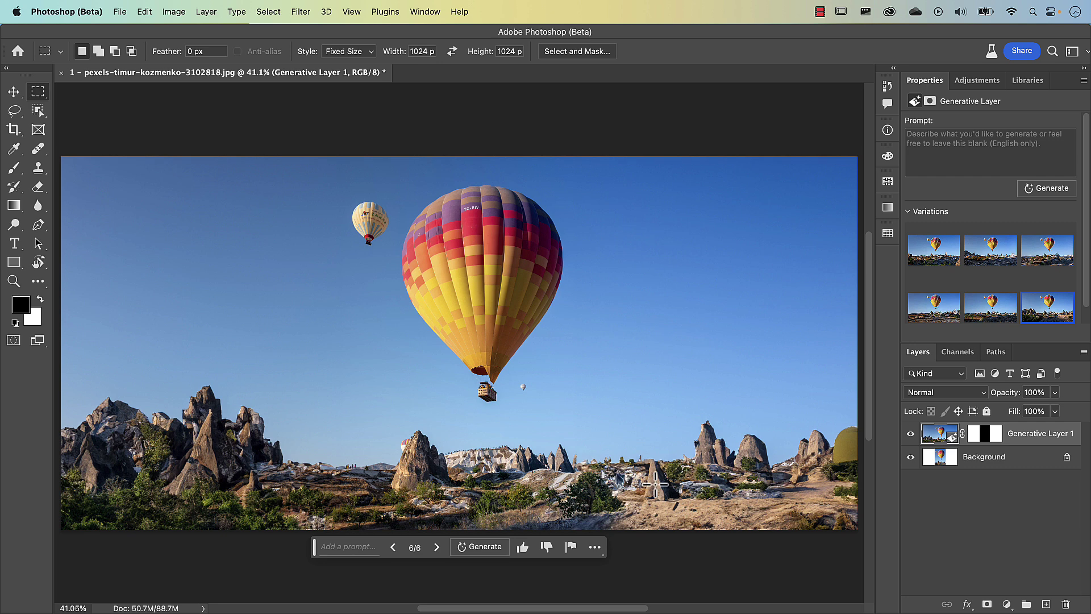
Lasso an oval area on the bare ground in the generated foreground and run Generative Fill with the prompt "reflective lake"
{"action": "key", "text": "l"}
{"action": "mouse_move", "coordinate": [734, 472]}
{"action": "left_mouse_down"}
{"action": "mouse_move", "coordinate": [653, 488]}
{"action": "mouse_move", "coordinate": [704, 510]}
{"action": "mouse_move", "coordinate": [804, 499]}
{"action": "mouse_move", "coordinate": [739, 474]}
{"action": "left_mouse_up"}
{"action": "left_click", "coordinate": [621, 529]}
{"action": "type", "text": "reflective lake"}
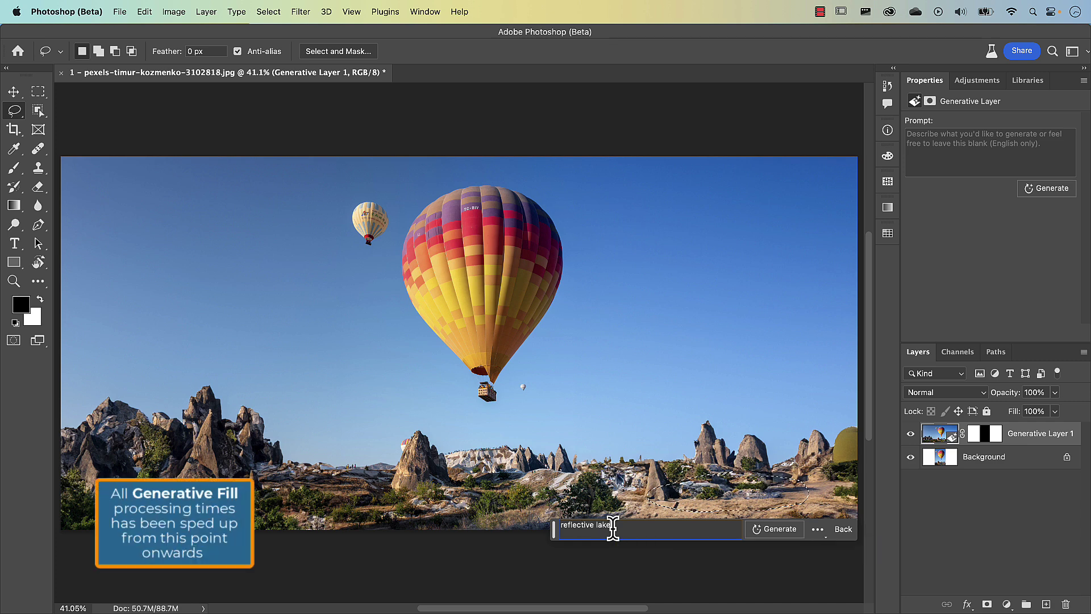
{"action": "key", "text": "Return"}
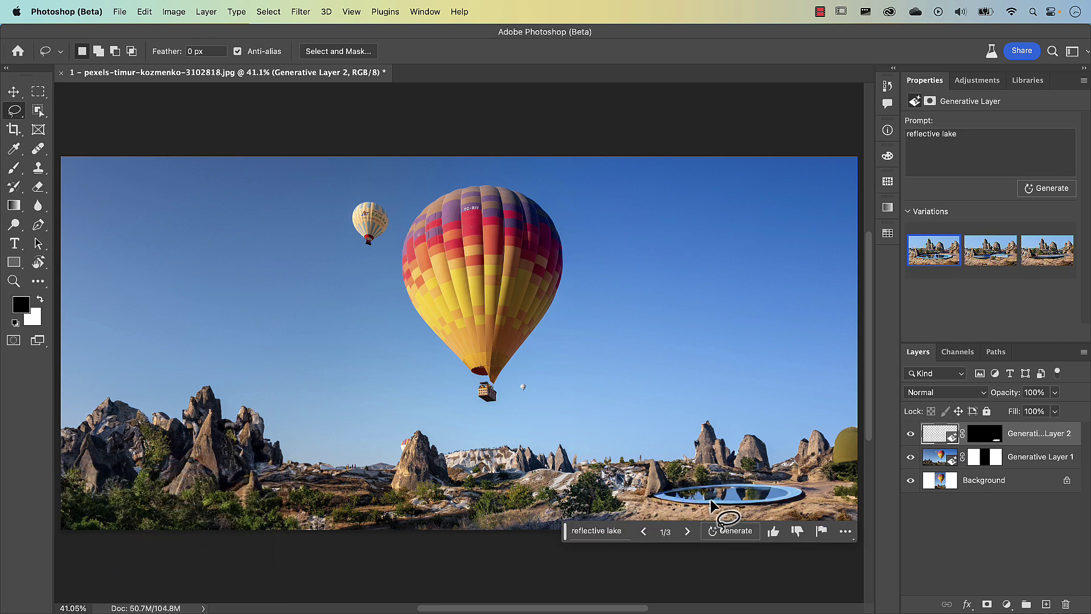
View the generated lake up close and step through its variations to the third one
{"action": "scroll", "coordinate": [715, 498], "scroll_direction": "up", "scroll_amount": 6}
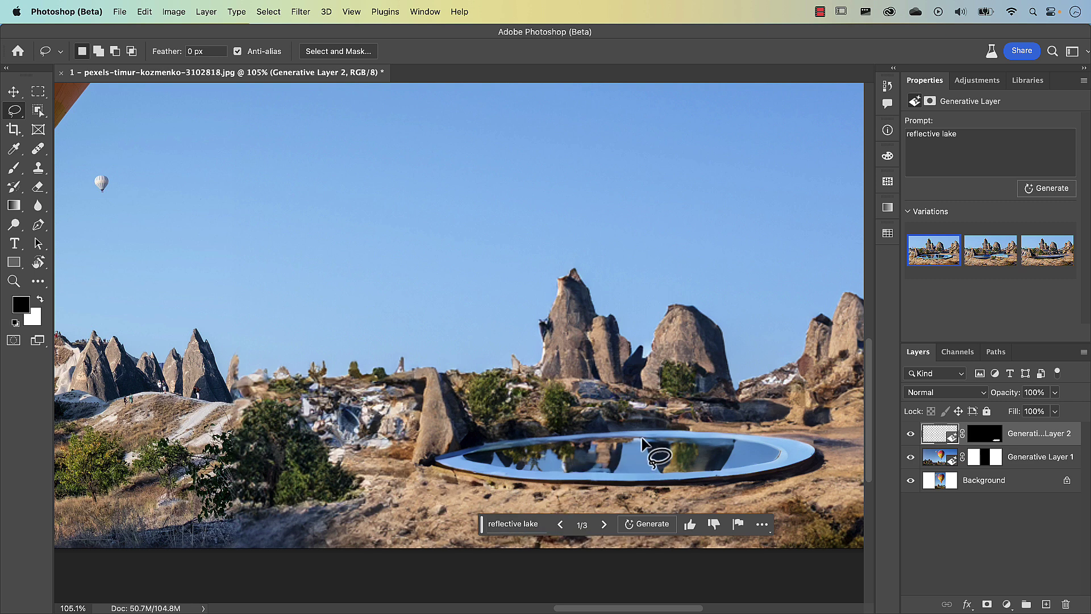
{"action": "left_click", "coordinate": [605, 524]}
{"action": "left_click", "coordinate": [602, 530]}
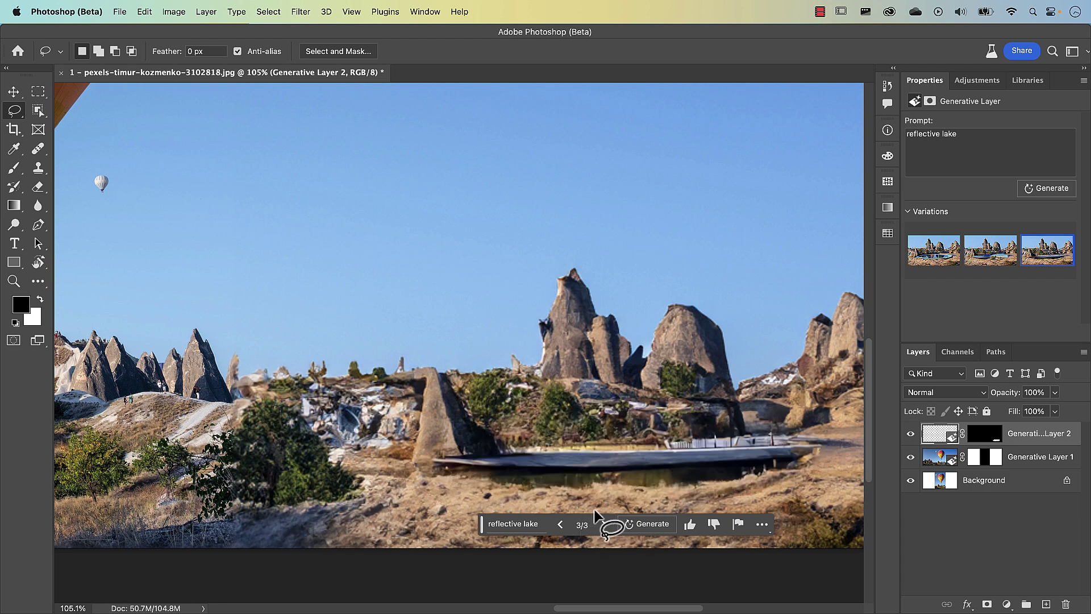
Generate another set of "reflective lake" variations and choose the fourth one, the oval pool with the blue rim
{"action": "left_click", "coordinate": [645, 526]}
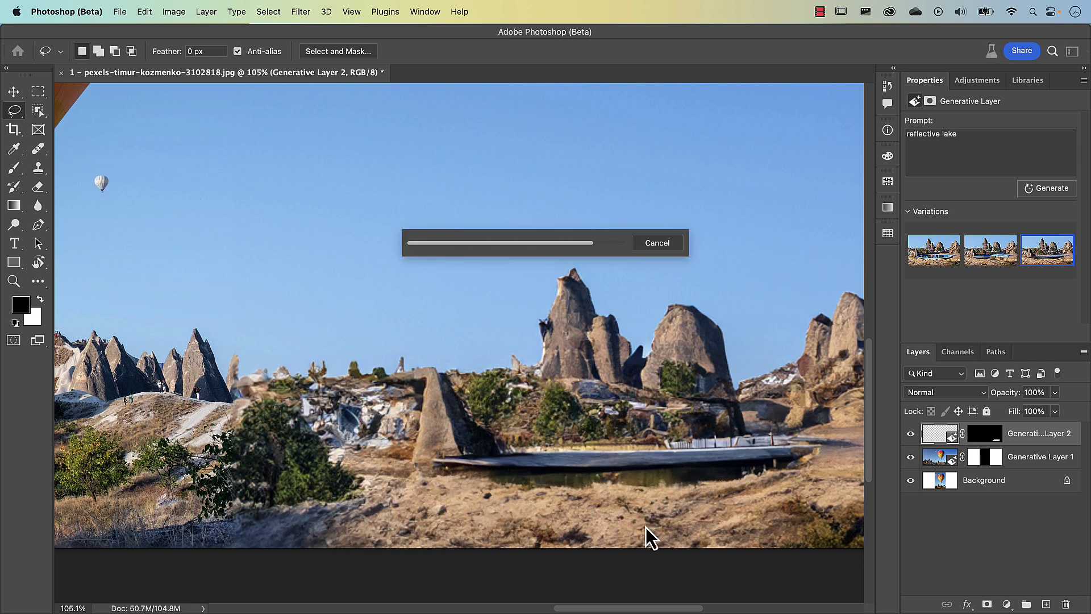
{"action": "left_click", "coordinate": [605, 528]}
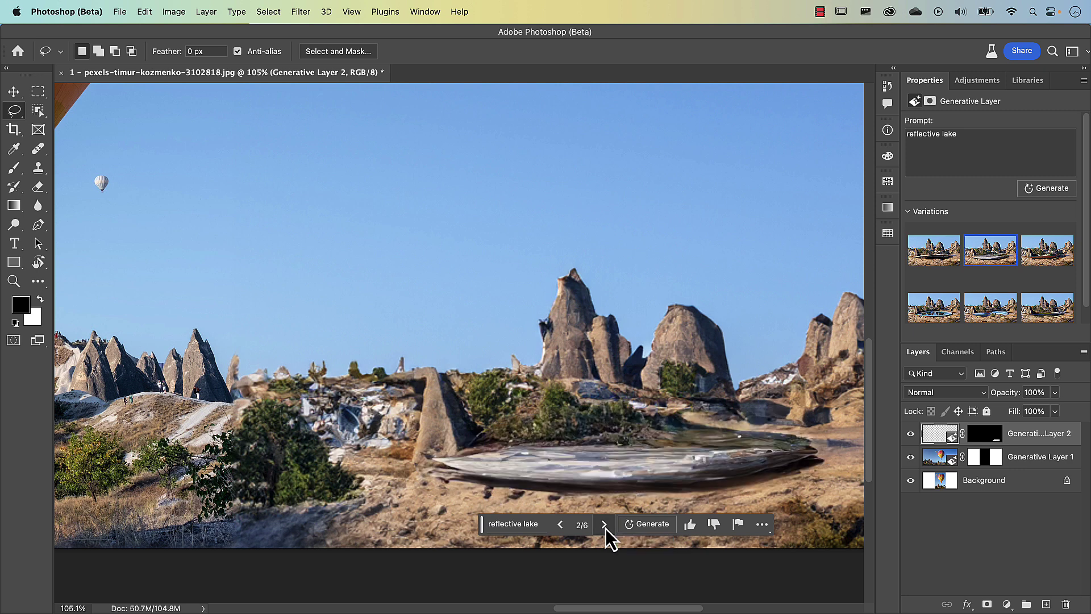
{"action": "left_click", "coordinate": [606, 528]}
{"action": "left_click", "coordinate": [605, 529]}
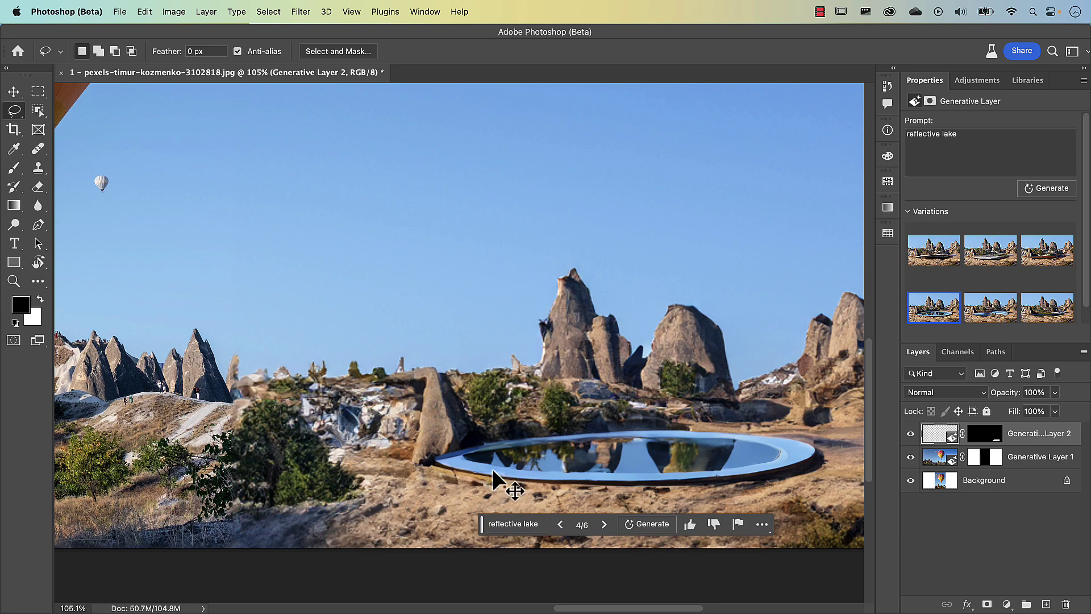
{"action": "key", "text": "super+0"}
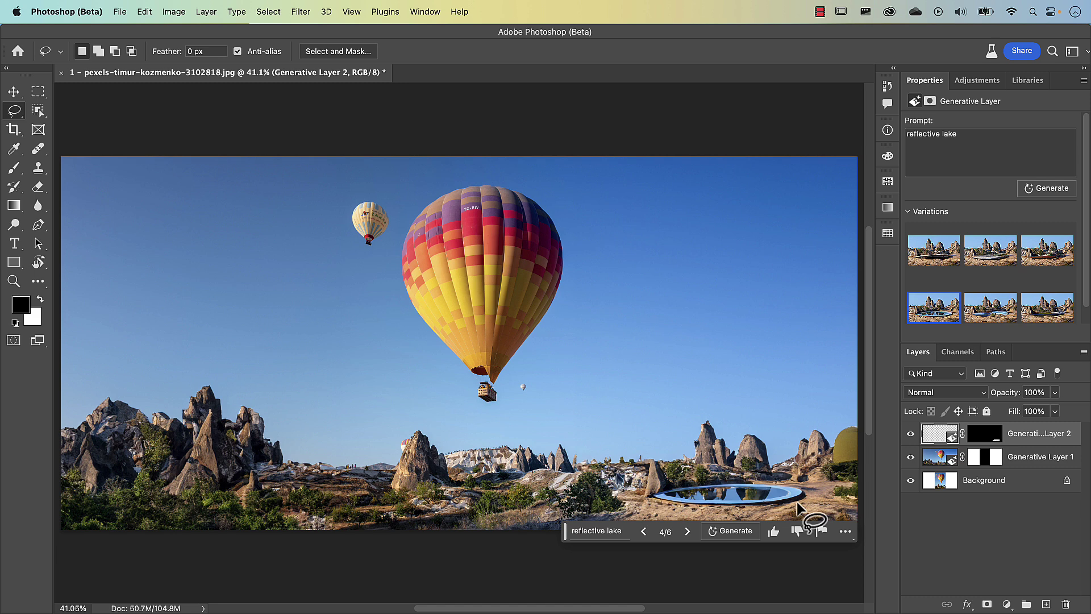
Try moving the generated lake layer up into the sky, and undo the move
{"action": "key", "text": "v"}
{"action": "left_click_drag", "start_coordinate": [761, 495], "coordinate": [749, 376]}
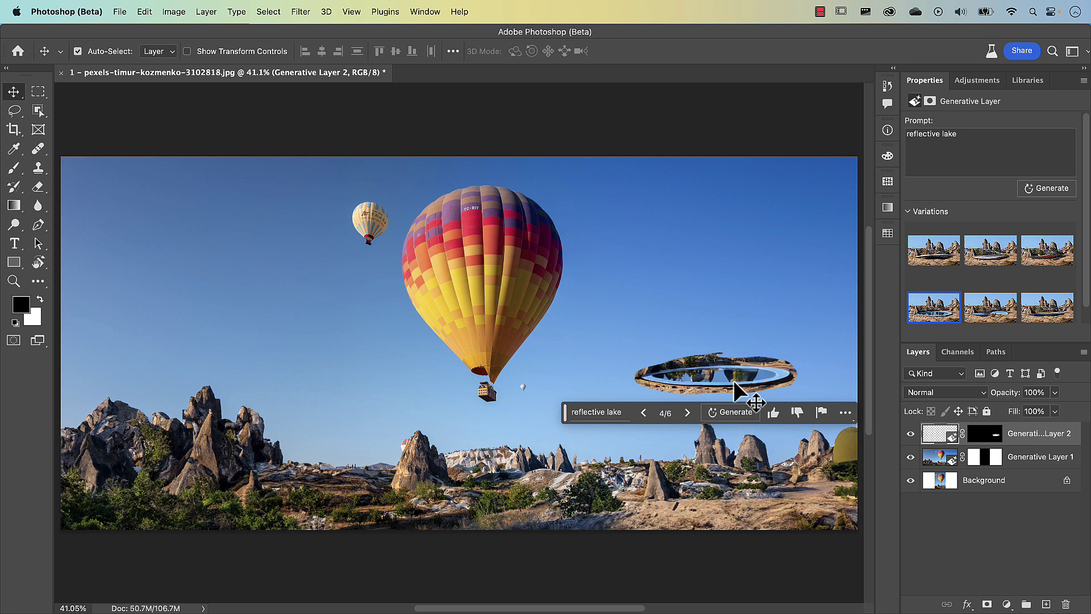
{"action": "key", "text": "super"}
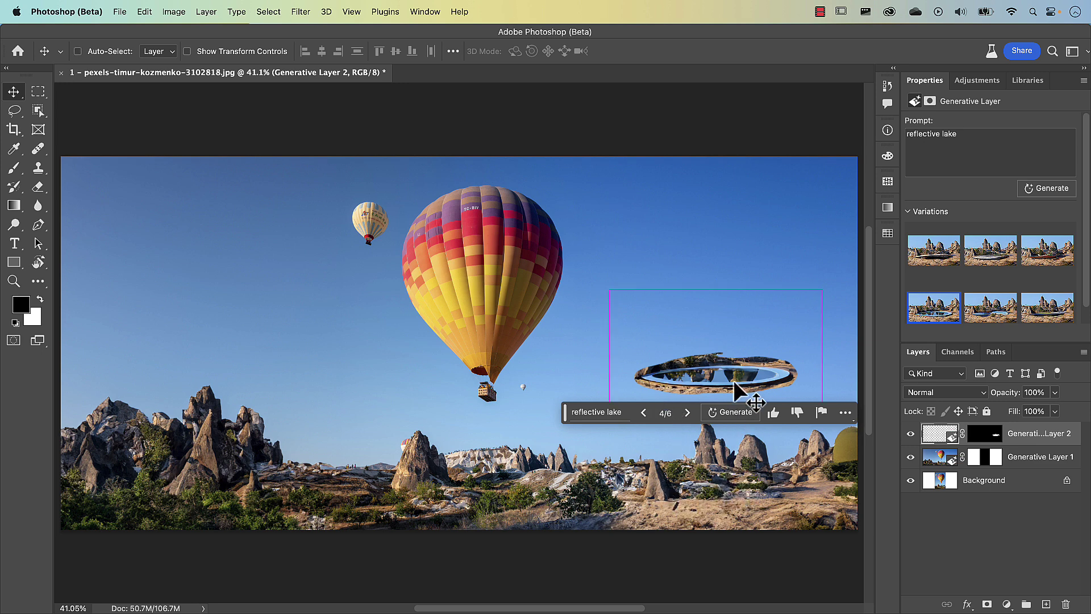
{"action": "key", "text": "super+z"}
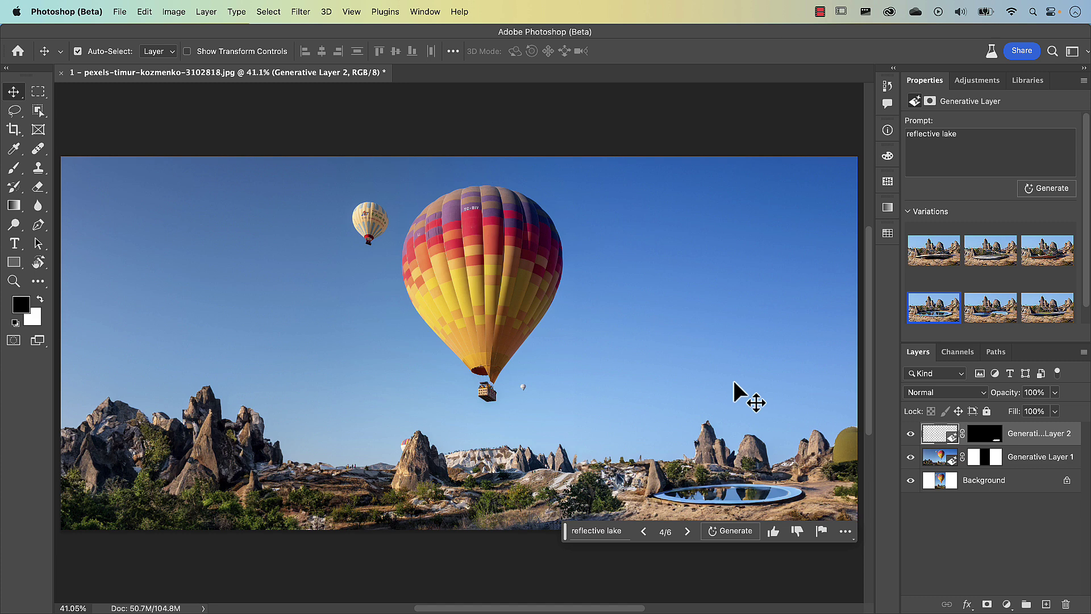
Try enlarging the generated lake to about 120.5% width and 973 px height with Free Transform, and cancel the transformation
{"action": "key", "text": "super+t"}
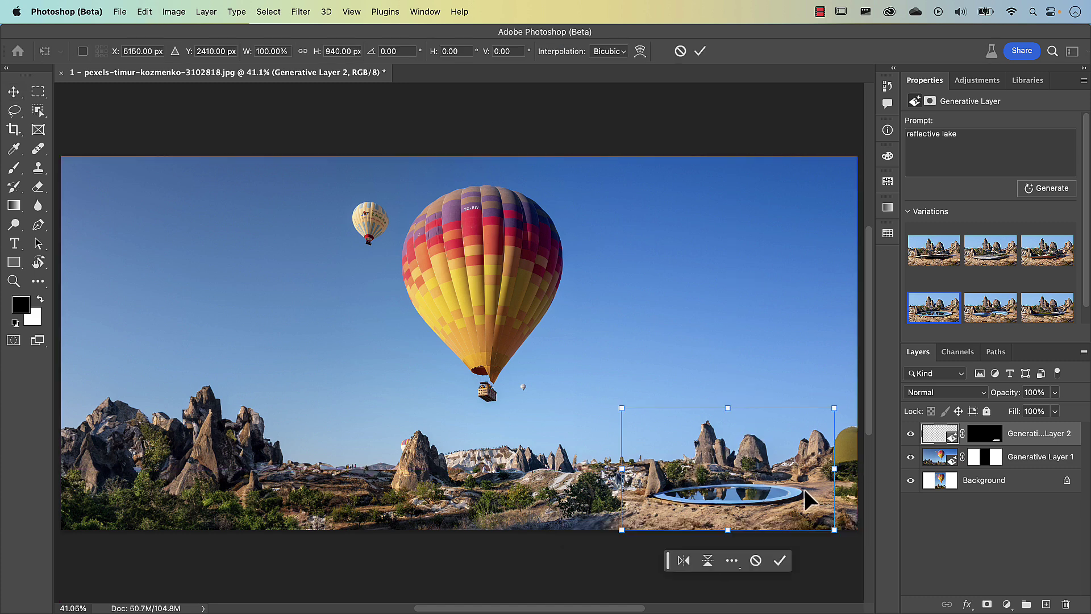
{"action": "left_click_drag", "start_coordinate": [621, 408], "coordinate": [578, 403]}
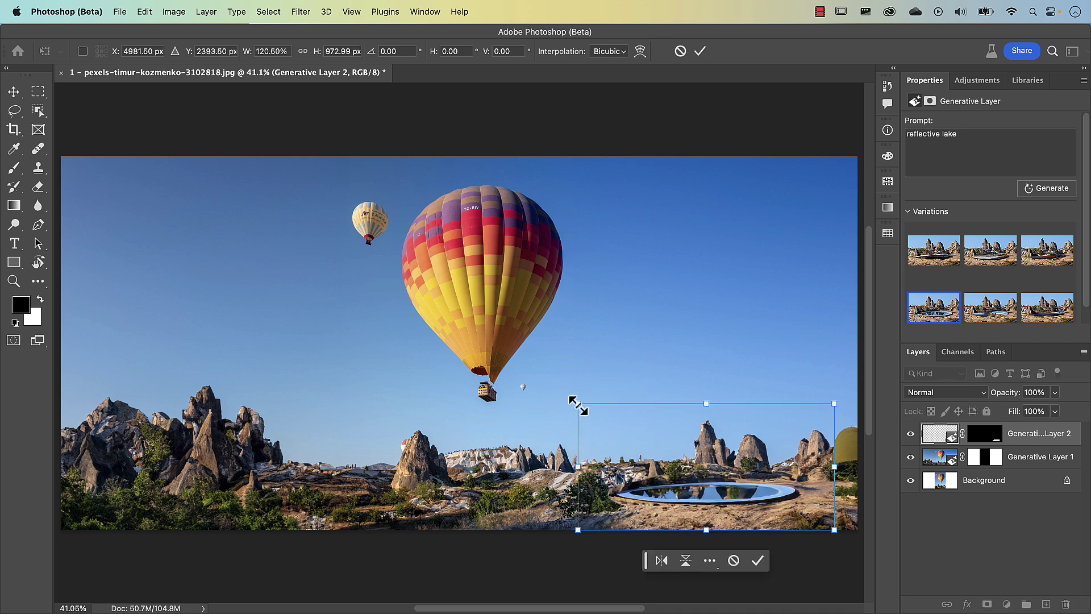
{"action": "scroll", "coordinate": [700, 466], "scroll_direction": "up", "scroll_amount": 5}
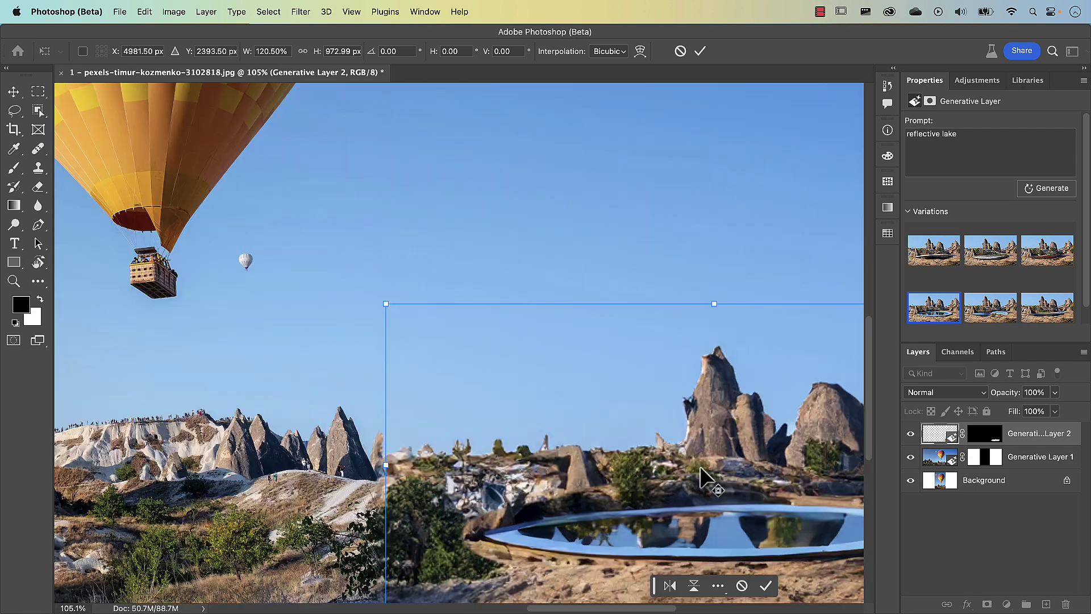
{"action": "left_click_drag", "start_coordinate": [736, 504], "coordinate": [602, 396]}
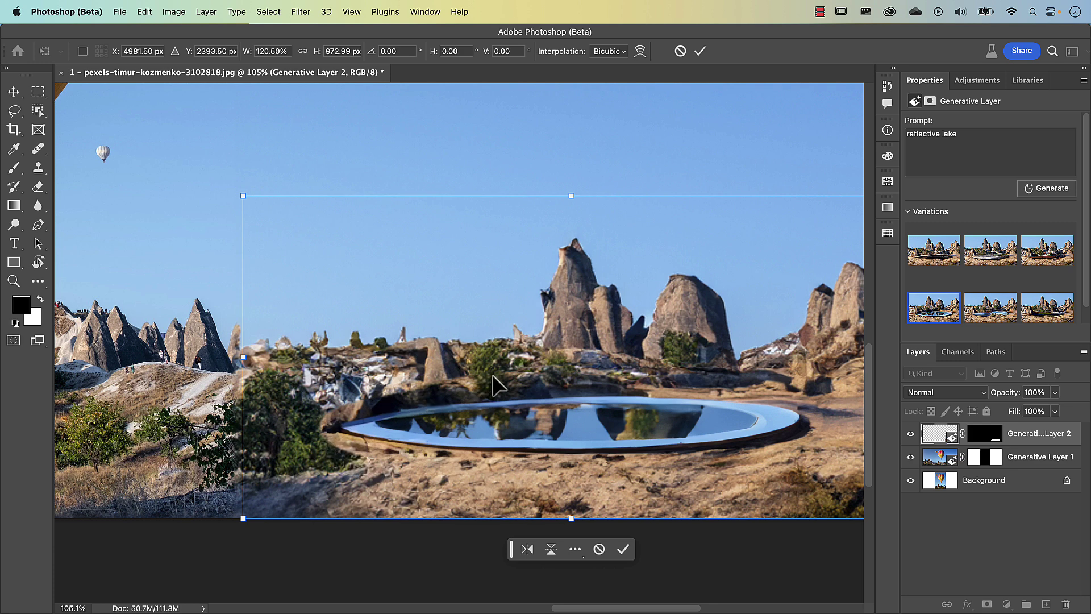
{"action": "left_click", "coordinate": [599, 549]}
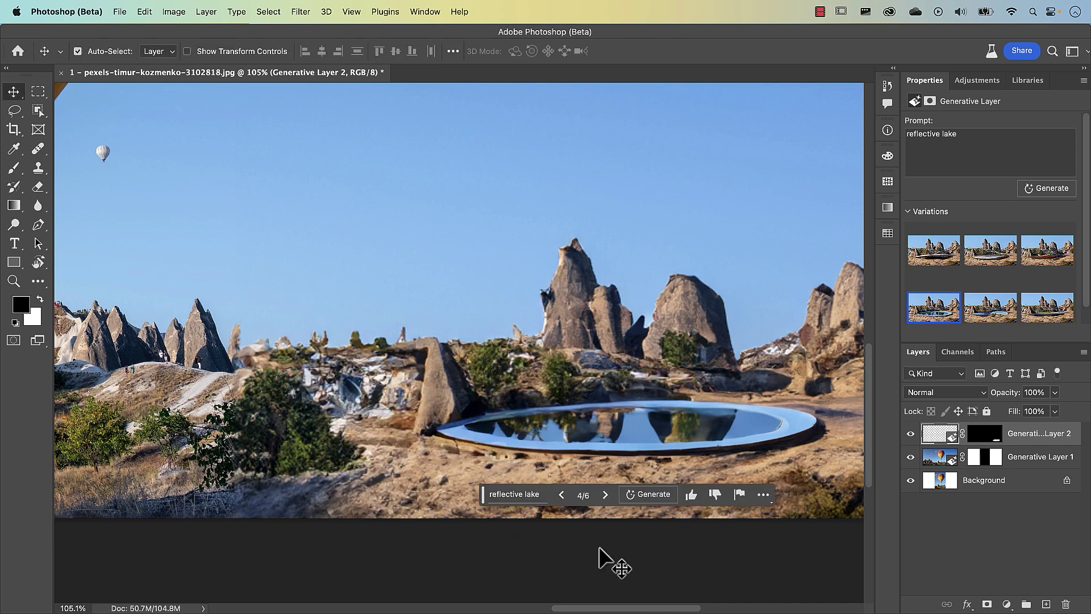
Generate another "reflective lake" on a new layer with the first lake hidden, and choose the third variation
{"action": "key", "text": "super+0"}
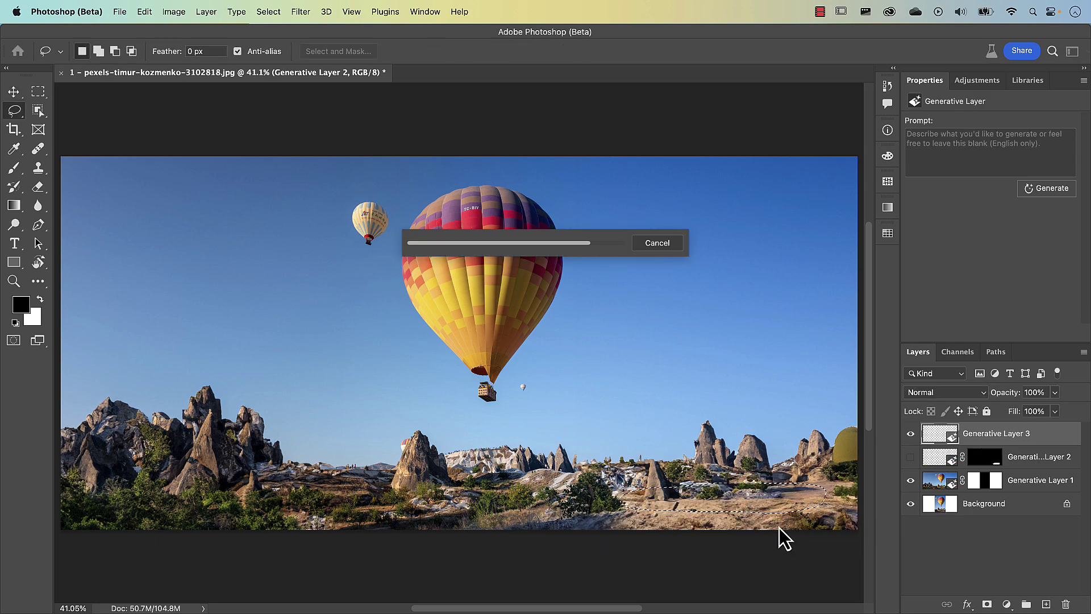
{"action": "scroll", "coordinate": [716, 500], "scroll_direction": "up", "scroll_amount": 3}
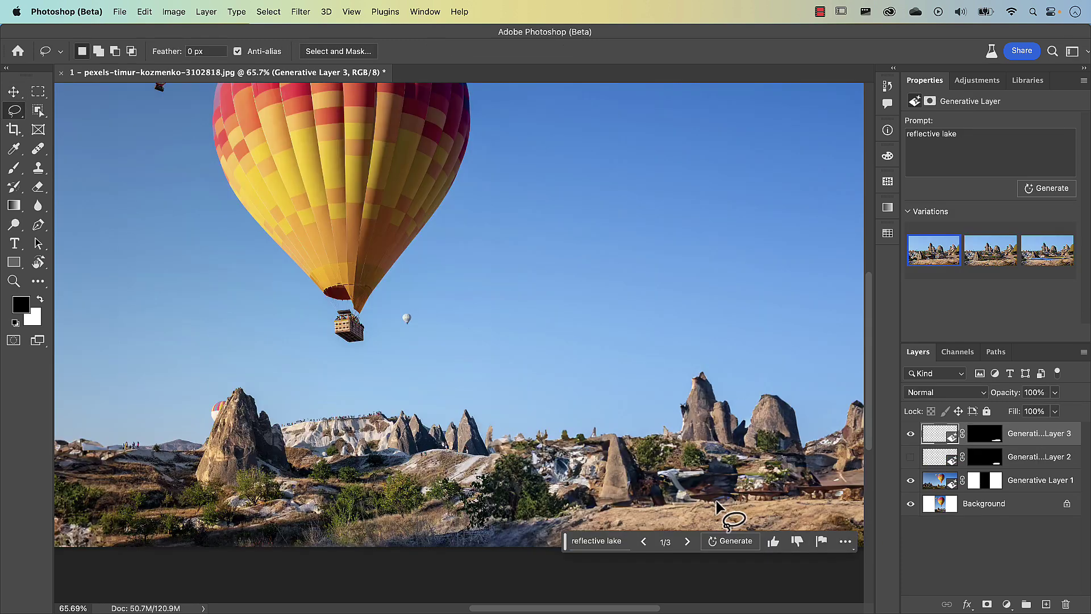
{"action": "scroll", "coordinate": [716, 500], "scroll_direction": "up", "scroll_amount": 3}
{"action": "left_click", "coordinate": [613, 531]}
{"action": "left_click", "coordinate": [613, 531]}
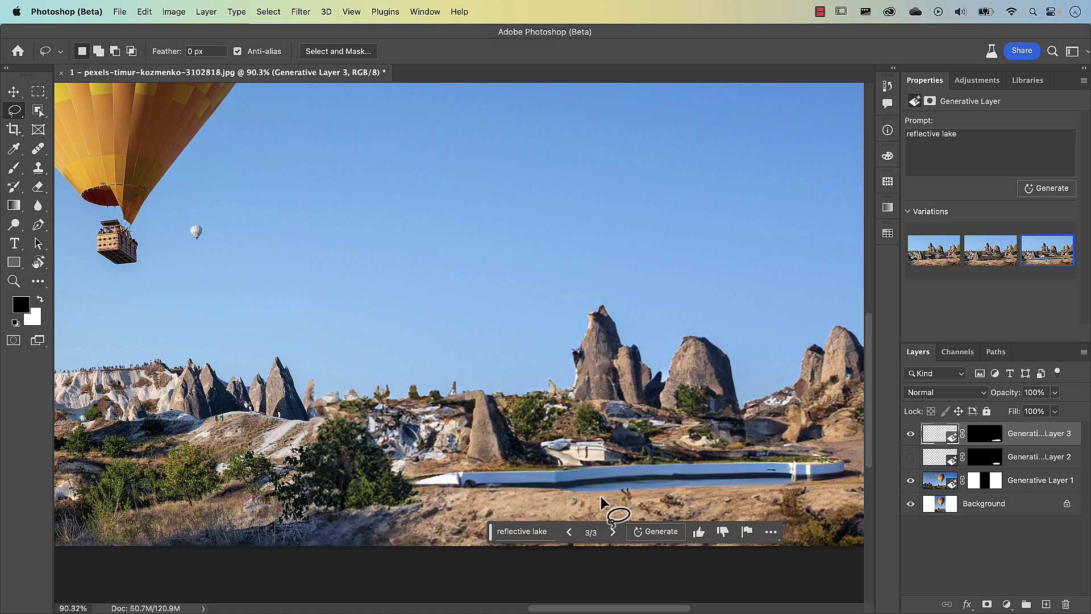
Hide the newer lake layer and show the first lake layer again
{"action": "left_click", "coordinate": [910, 433]}
{"action": "left_click", "coordinate": [911, 456]}
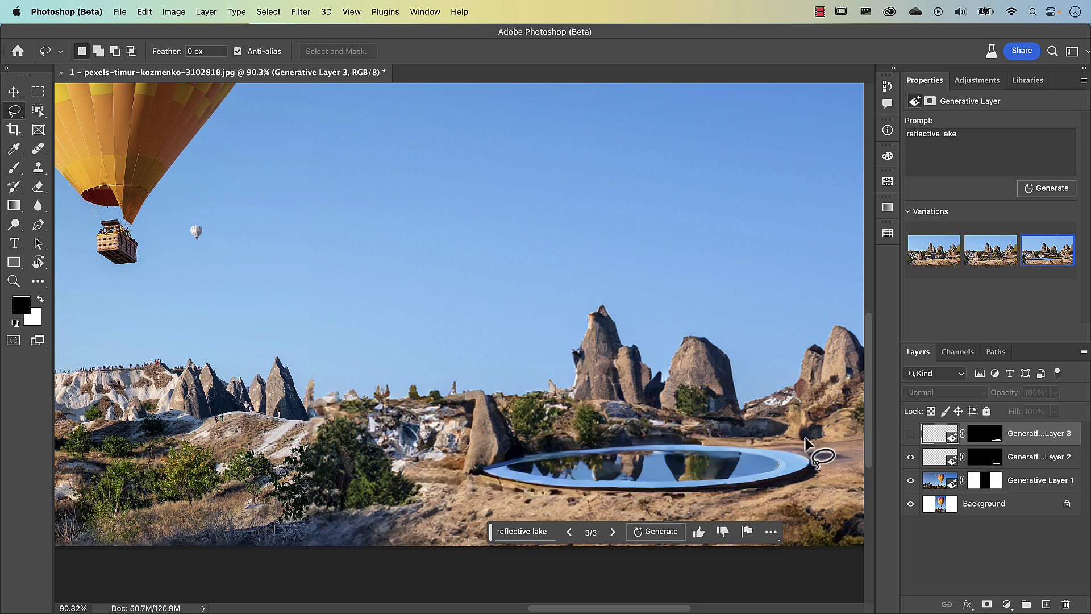
Paint with black on the visible lake layer's mask around the lake's rim, using the Brush tool
{"action": "left_click", "coordinate": [991, 467]}
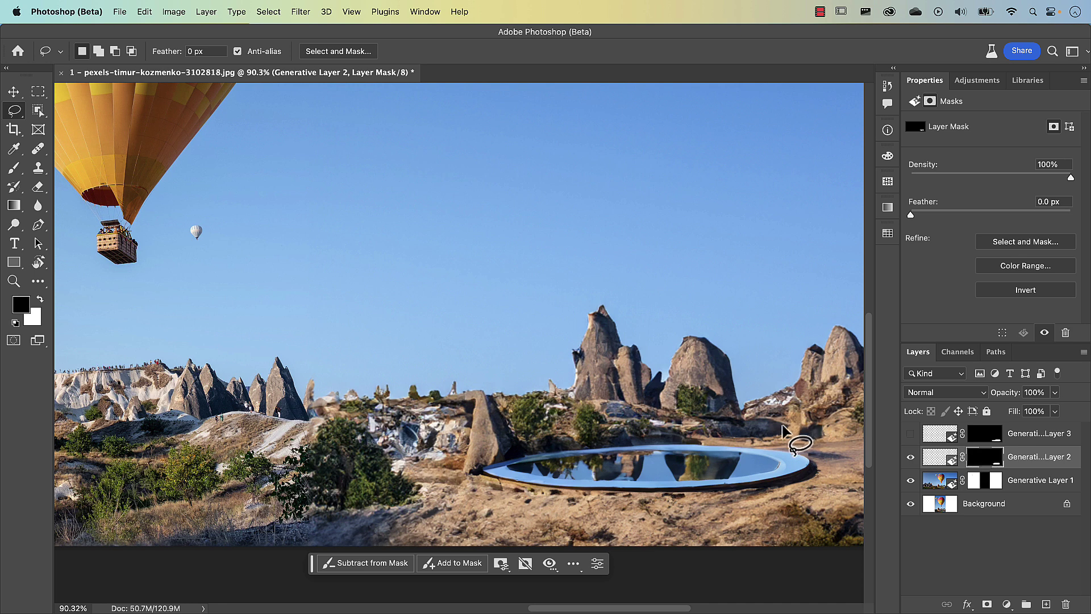
{"action": "key", "text": "b"}
{"action": "left_click_drag", "start_coordinate": [749, 408], "coordinate": [725, 411]}
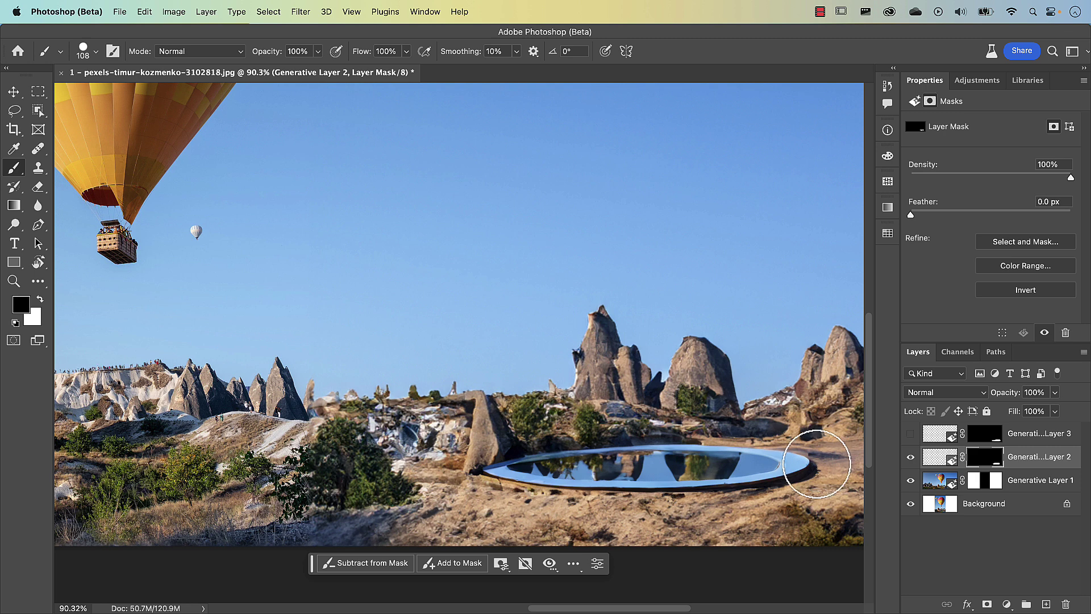
{"action": "mouse_move", "coordinate": [823, 471]}
{"action": "left_mouse_down"}
{"action": "mouse_move", "coordinate": [811, 445]}
{"action": "mouse_move", "coordinate": [828, 463]}
{"action": "mouse_move", "coordinate": [824, 478]}
{"action": "mouse_move", "coordinate": [810, 492]}
{"action": "mouse_move", "coordinate": [823, 465]}
{"action": "mouse_move", "coordinate": [784, 499]}
{"action": "mouse_move", "coordinate": [568, 507]}
{"action": "mouse_move", "coordinate": [475, 494]}
{"action": "left_mouse_up"}
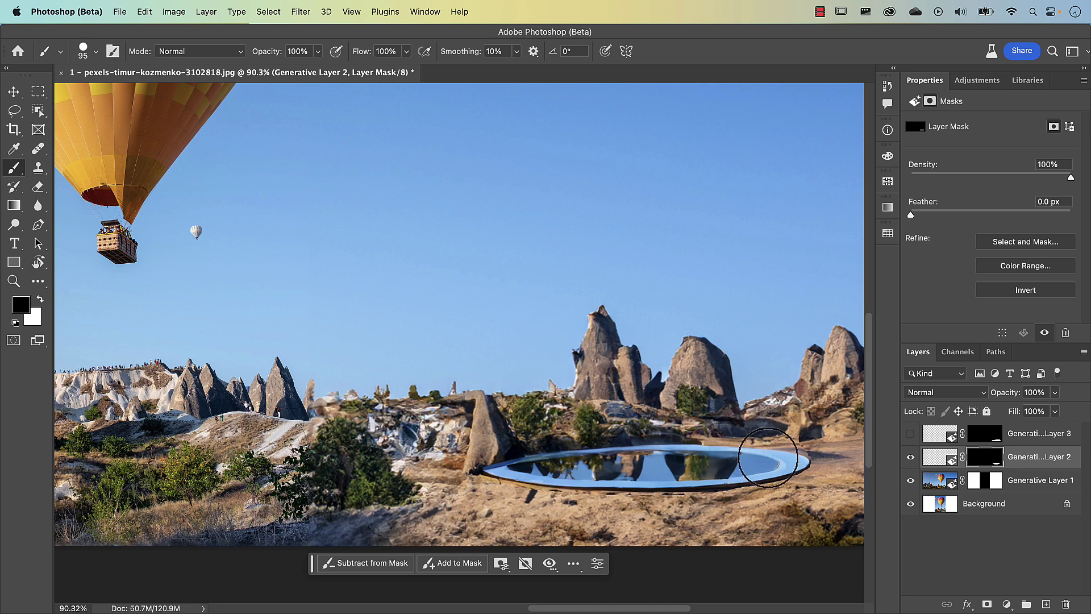
Lasso an area on the lake's right shore and fill it with Generative Fill using the prompt "elephant drinking from lake"
{"action": "key", "text": "l"}
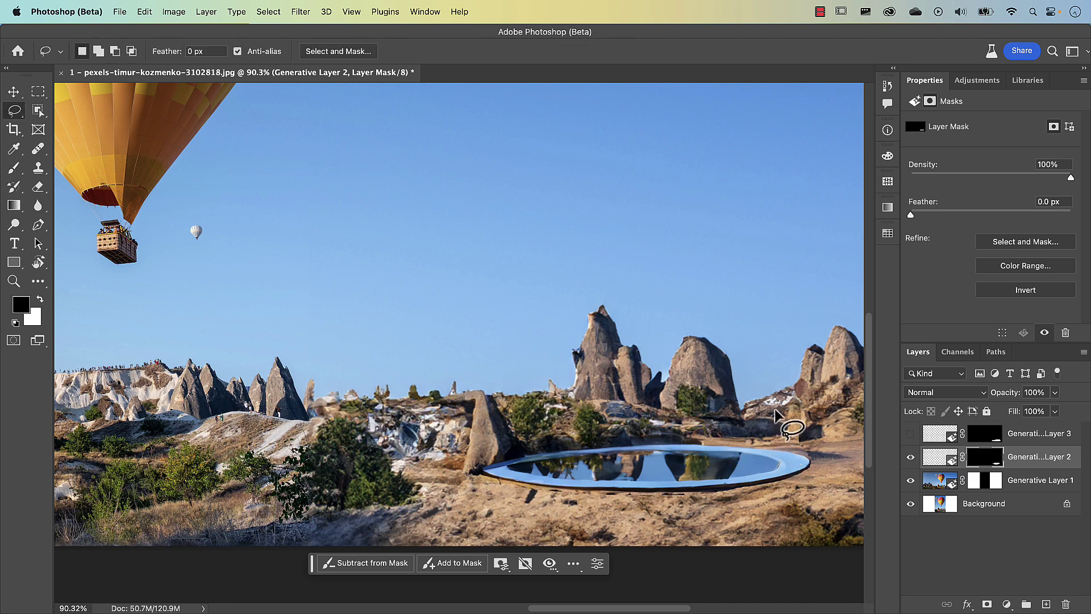
{"action": "mouse_move", "coordinate": [776, 403]}
{"action": "left_mouse_down"}
{"action": "mouse_move", "coordinate": [754, 404]}
{"action": "mouse_move", "coordinate": [729, 437]}
{"action": "mouse_move", "coordinate": [734, 459]}
{"action": "mouse_move", "coordinate": [779, 471]}
{"action": "mouse_move", "coordinate": [822, 449]}
{"action": "mouse_move", "coordinate": [820, 417]}
{"action": "mouse_move", "coordinate": [778, 399]}
{"action": "mouse_move", "coordinate": [738, 403]}
{"action": "left_mouse_up"}
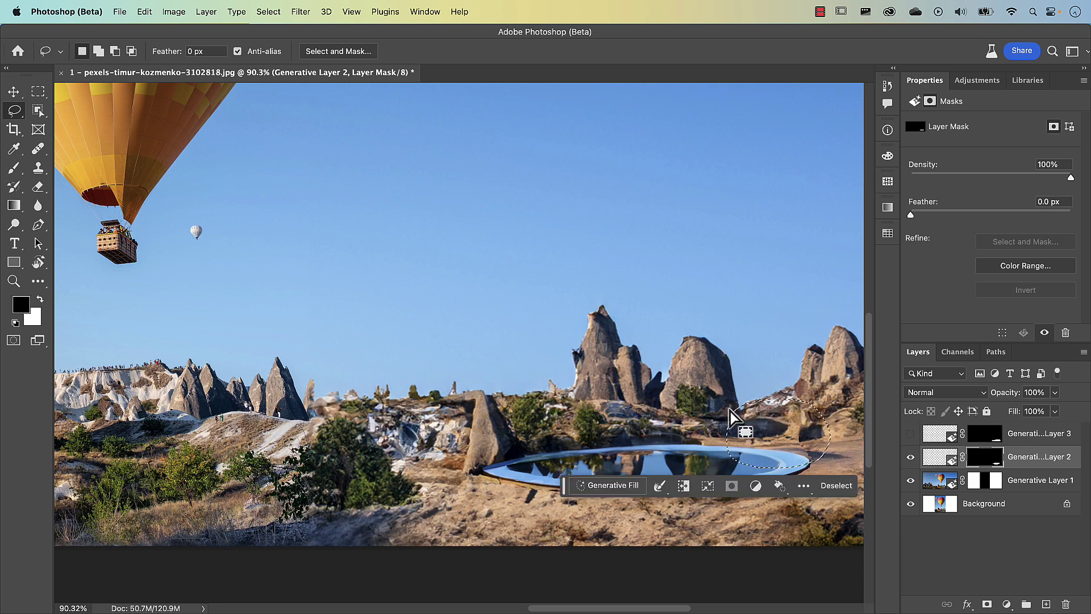
{"action": "left_click", "coordinate": [612, 486]}
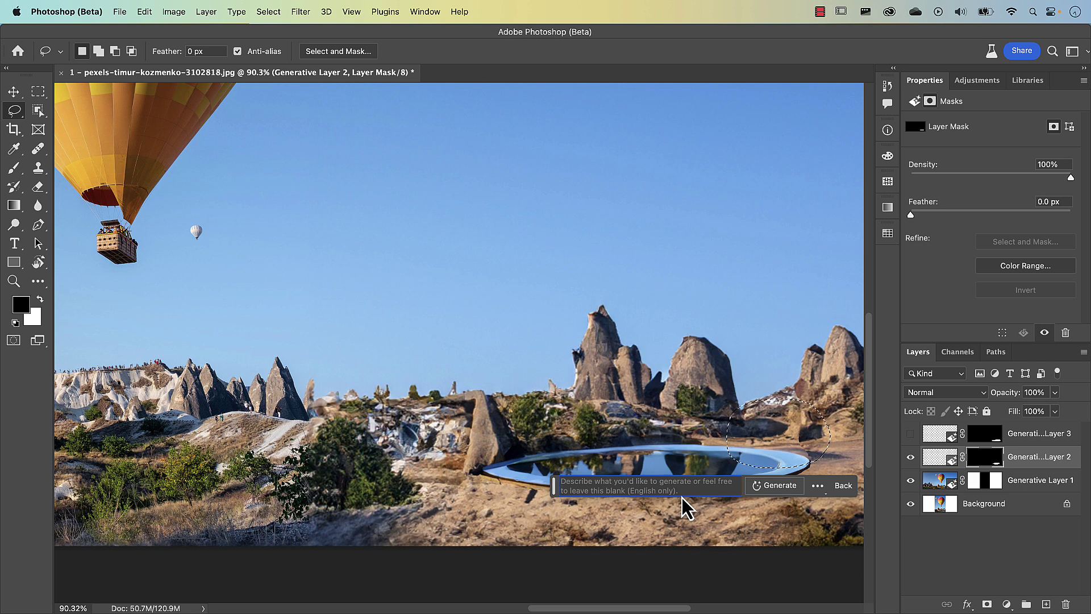
{"action": "type", "text": "elep"}
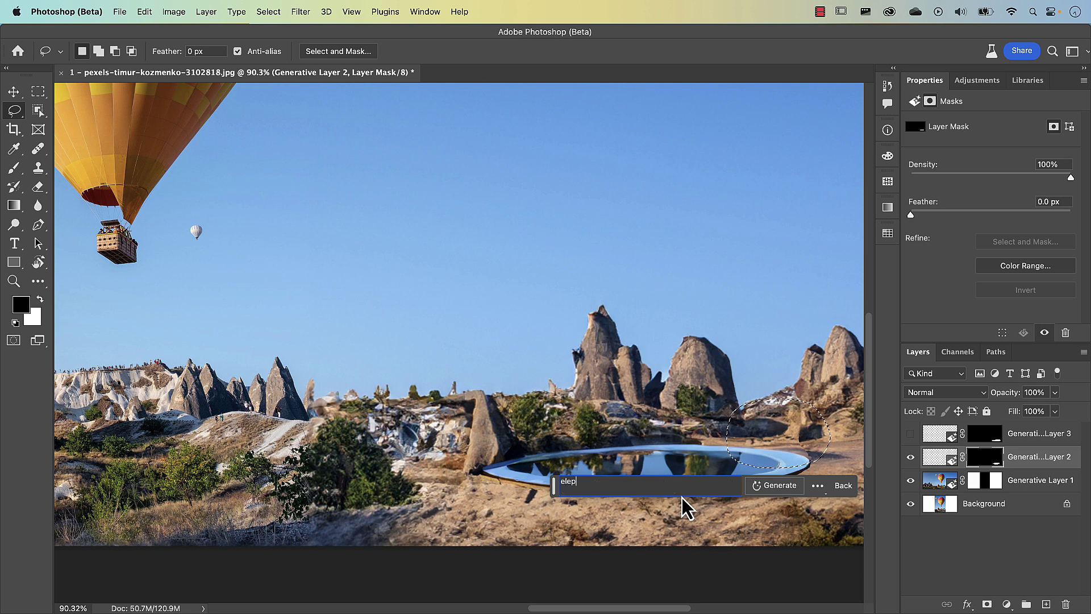
{"action": "type", "text": "hant d"}
{"action": "type", "text": "king from lake"}
{"action": "key", "text": "Return"}
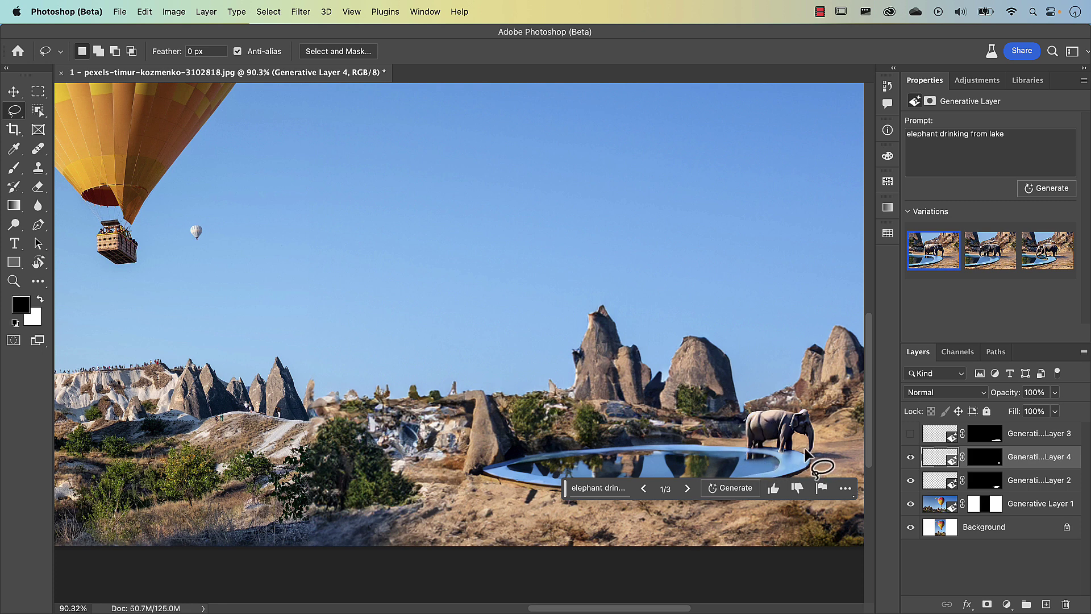
Choose the third elephant variation and inspect it up close at the water's edge
{"action": "left_click", "coordinate": [689, 490]}
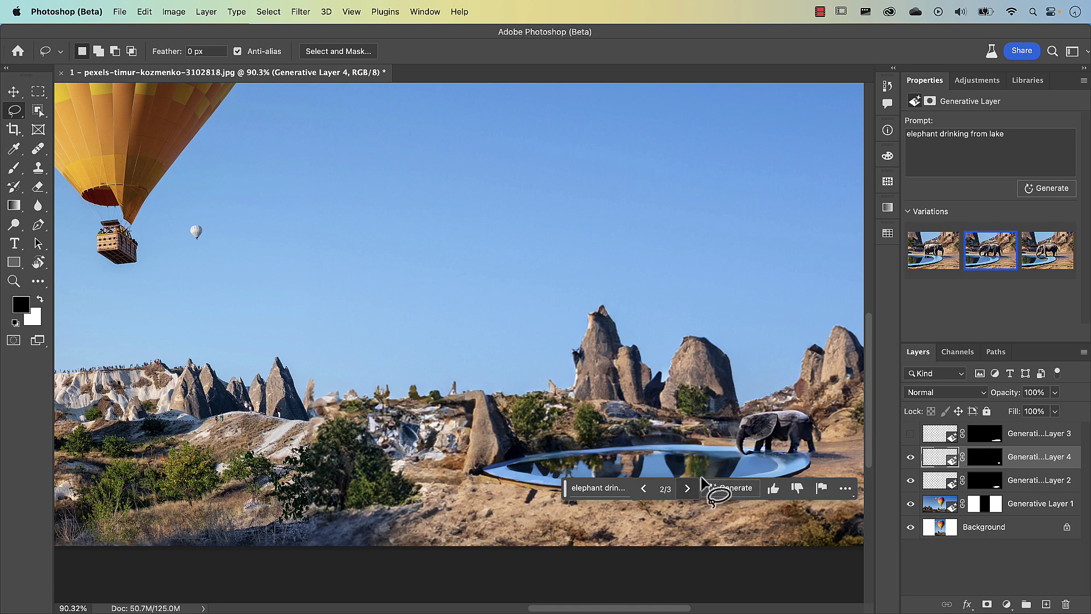
{"action": "left_click", "coordinate": [688, 489]}
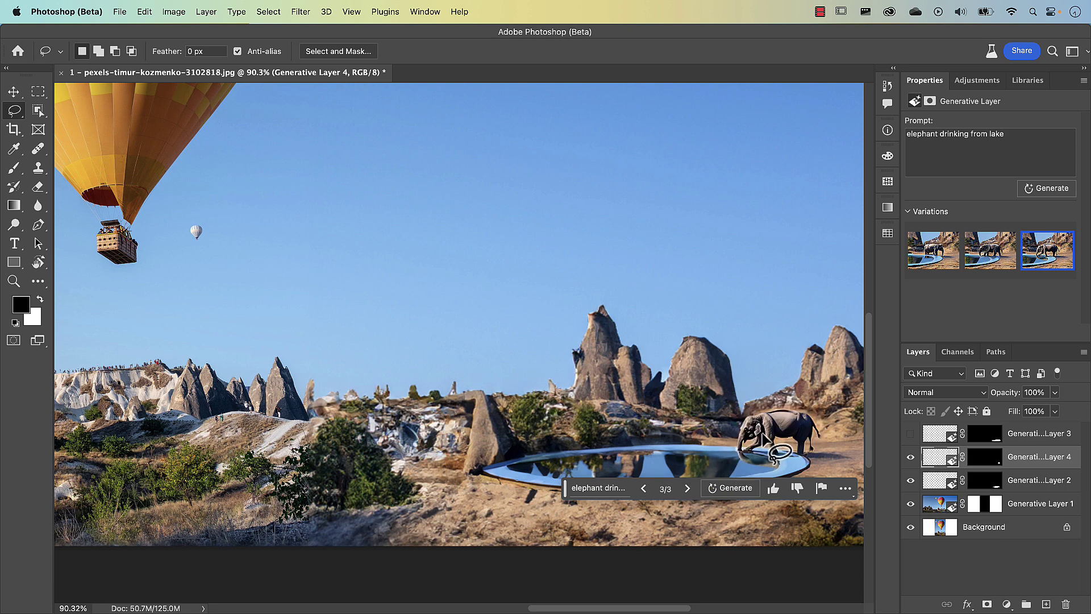
{"action": "scroll", "coordinate": [759, 466], "scroll_direction": "up", "scroll_amount": 5}
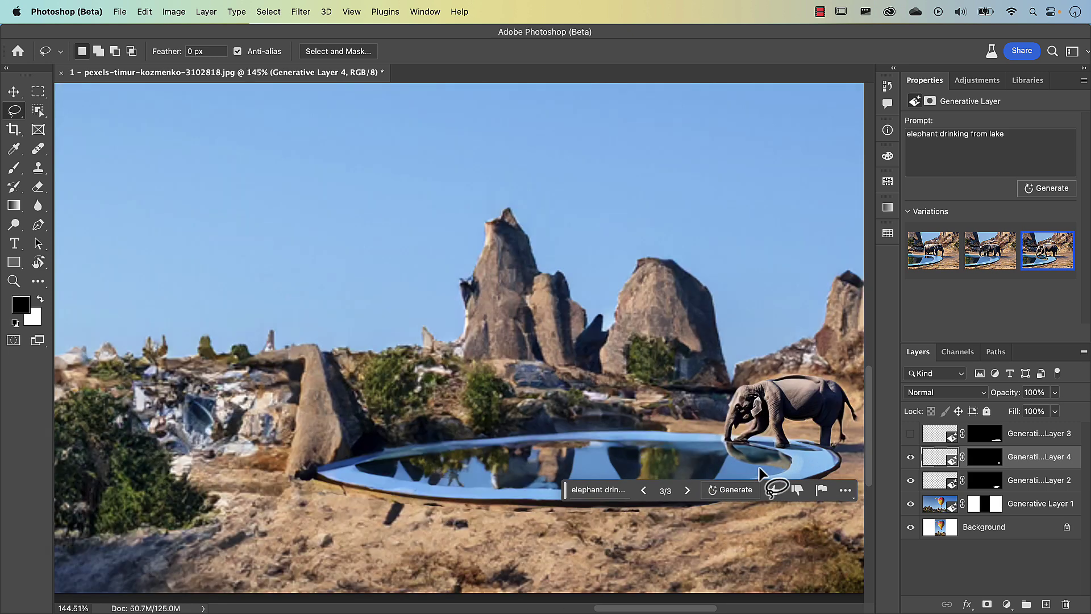
{"action": "scroll", "coordinate": [760, 472], "scroll_direction": "up", "scroll_amount": 5}
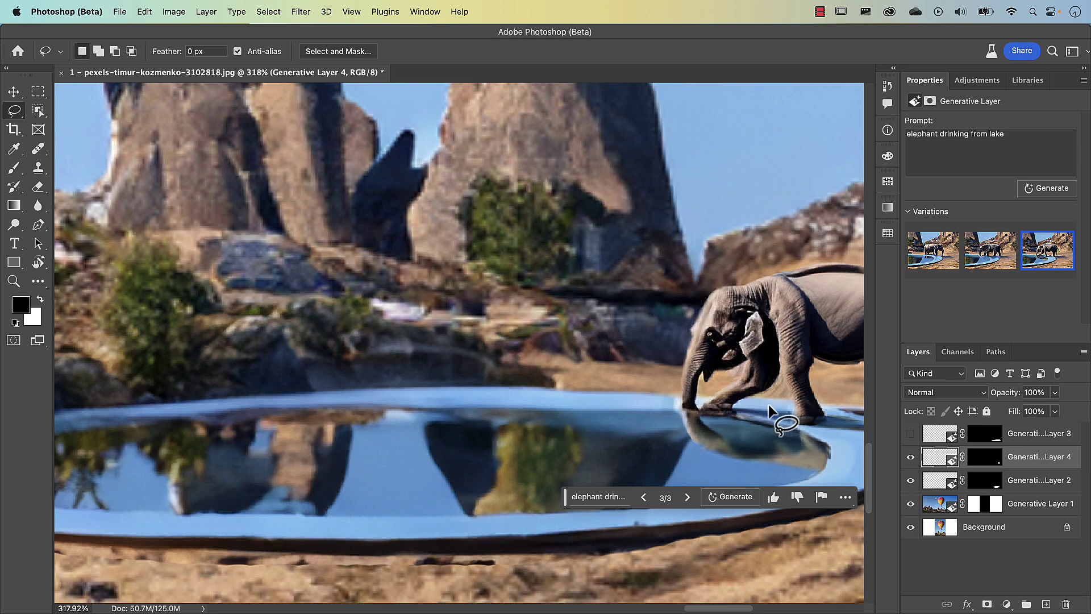
{"action": "left_click_drag", "start_coordinate": [776, 394], "coordinate": [568, 401]}
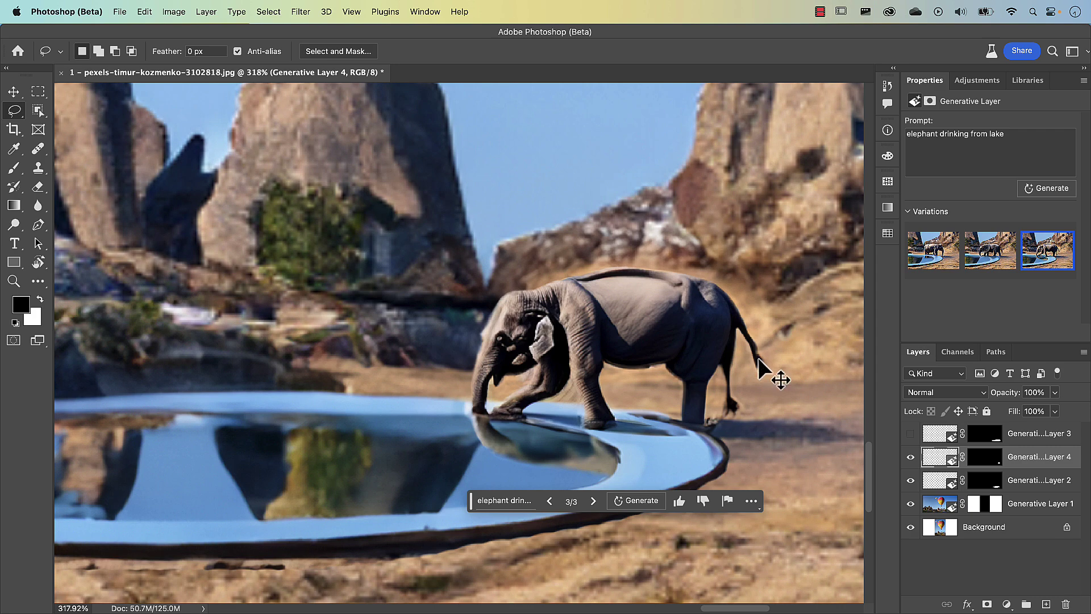
{"action": "key", "text": "super+0"}
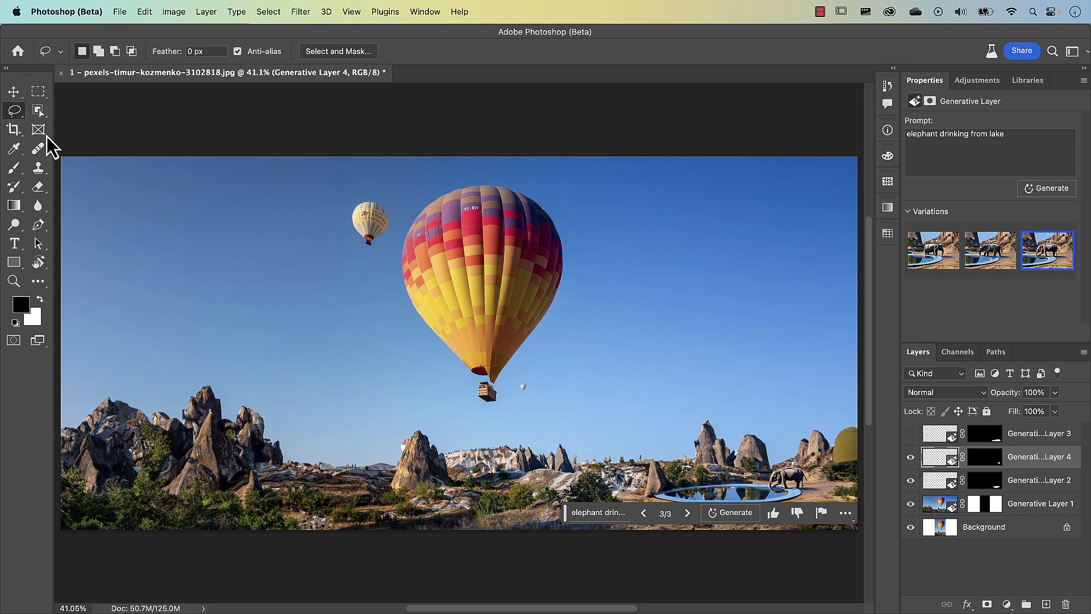
Try drawing a lasso selection that mixes straight and freehand edges over the ground left of the central rock, and deselect it
{"action": "right_click", "coordinate": [16, 114]}
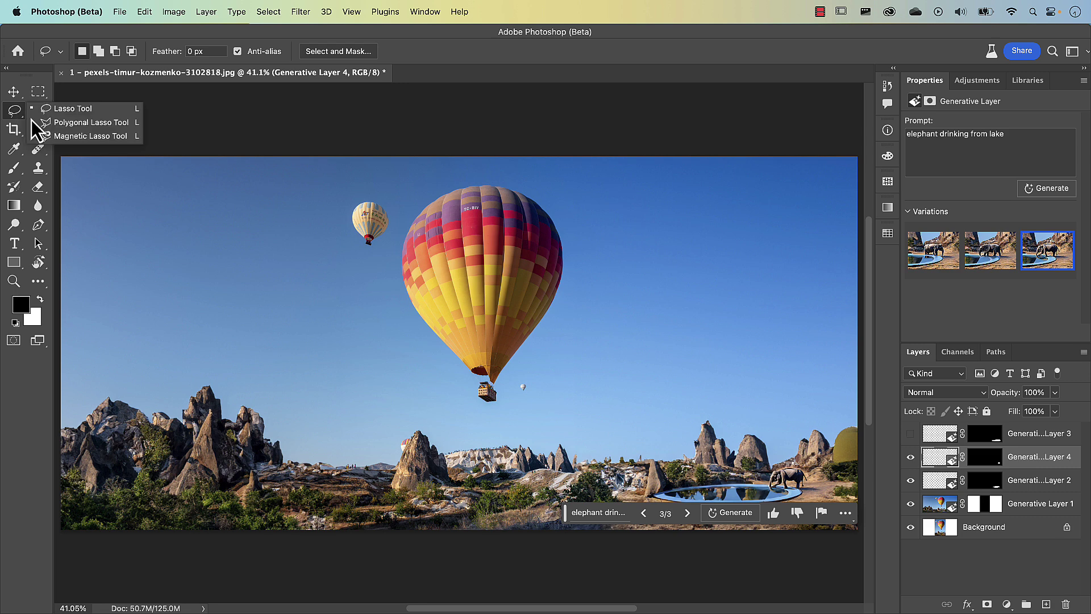
{"action": "left_click", "coordinate": [75, 109]}
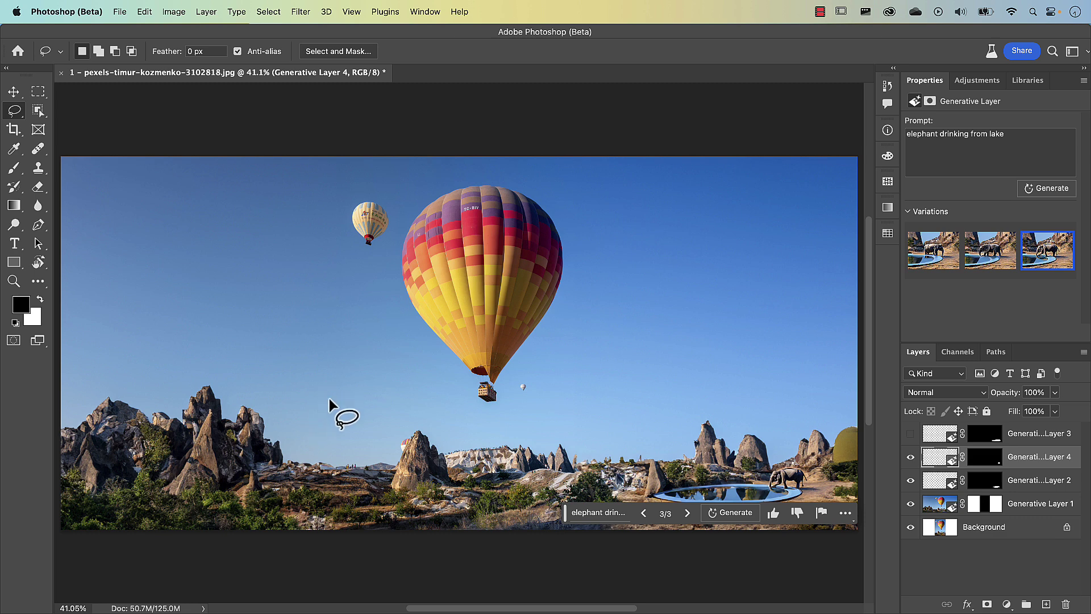
{"action": "mouse_move", "coordinate": [332, 440]}
{"action": "left_mouse_down"}
{"action": "mouse_move", "coordinate": [331, 517]}
{"action": "mouse_move", "coordinate": [366, 517]}
{"action": "mouse_move", "coordinate": [368, 439]}
{"action": "left_mouse_up"}
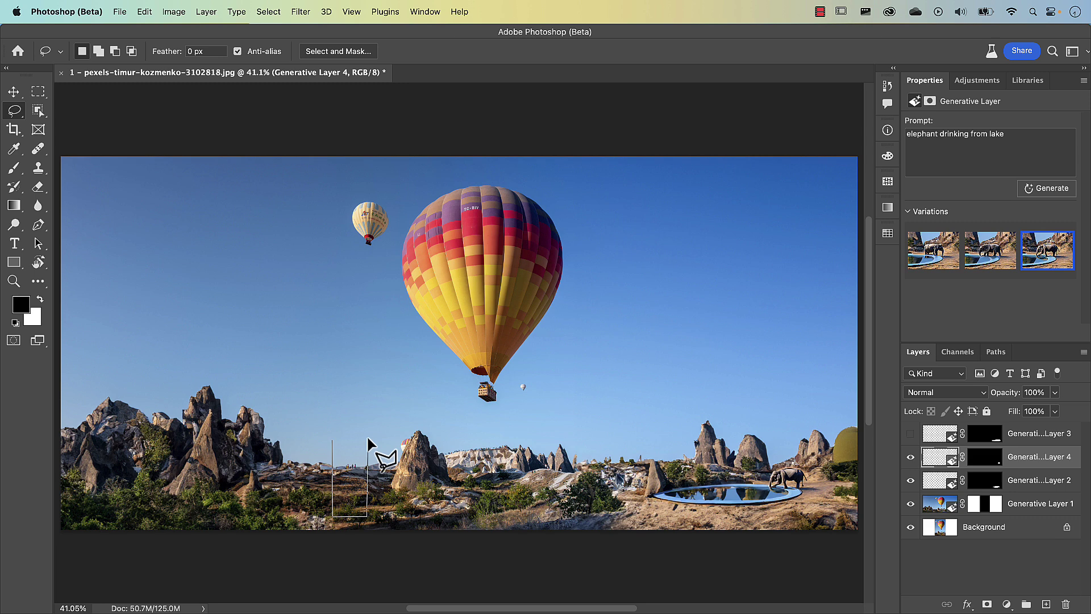
{"action": "mouse_move", "coordinate": [367, 438]}
{"action": "left_mouse_down"}
{"action": "mouse_move", "coordinate": [344, 409]}
{"action": "mouse_move", "coordinate": [359, 418]}
{"action": "mouse_move", "coordinate": [344, 427]}
{"action": "mouse_move", "coordinate": [332, 413]}
{"action": "mouse_move", "coordinate": [343, 409]}
{"action": "mouse_move", "coordinate": [324, 432]}
{"action": "mouse_move", "coordinate": [314, 410]}
{"action": "mouse_move", "coordinate": [305, 435]}
{"action": "left_mouse_up"}
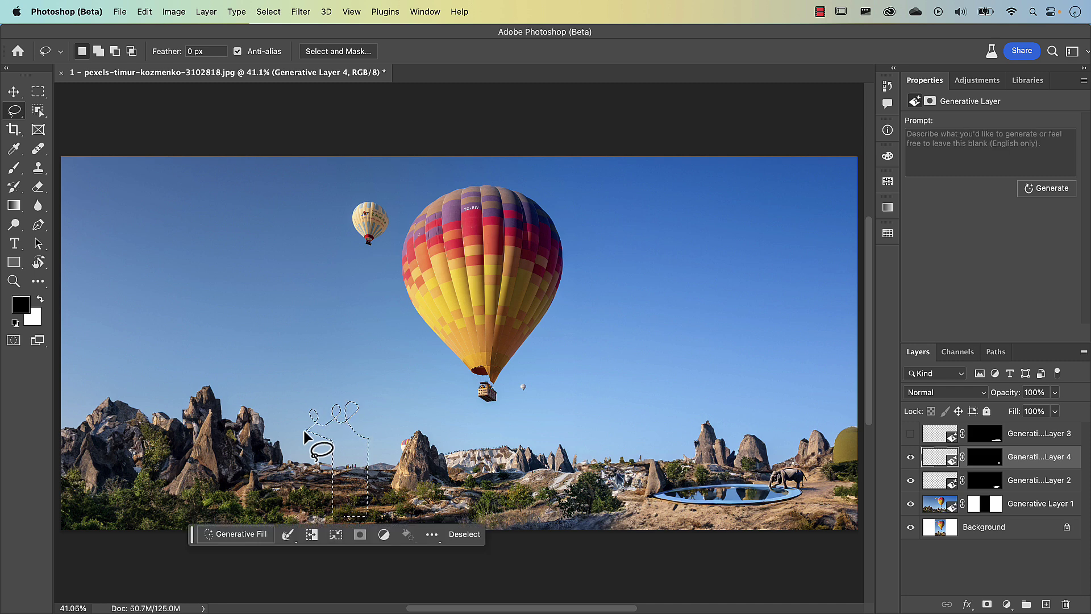
{"action": "key", "text": "ctrl+d"}
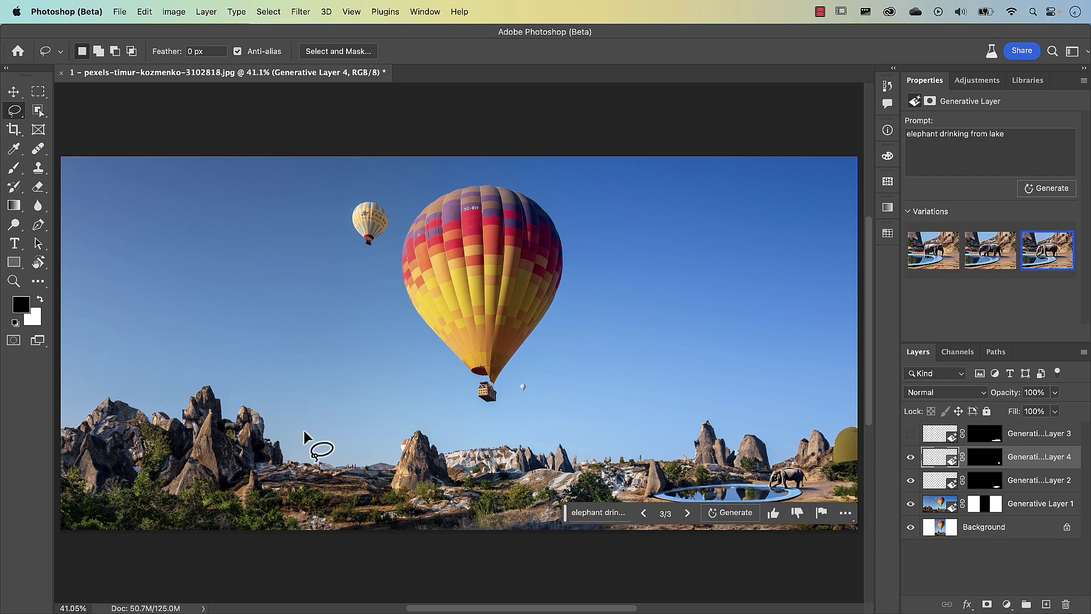
Select a tall narrow rectangle left of the central rock with the Lasso and generate "palm tree swaying in breeze" in it
{"action": "mouse_move", "coordinate": [342, 447]}
{"action": "left_mouse_down"}
{"action": "mouse_move", "coordinate": [342, 514]}
{"action": "mouse_move", "coordinate": [370, 513]}
{"action": "mouse_move", "coordinate": [369, 446]}
{"action": "mouse_move", "coordinate": [342, 446]}
{"action": "left_mouse_up"}
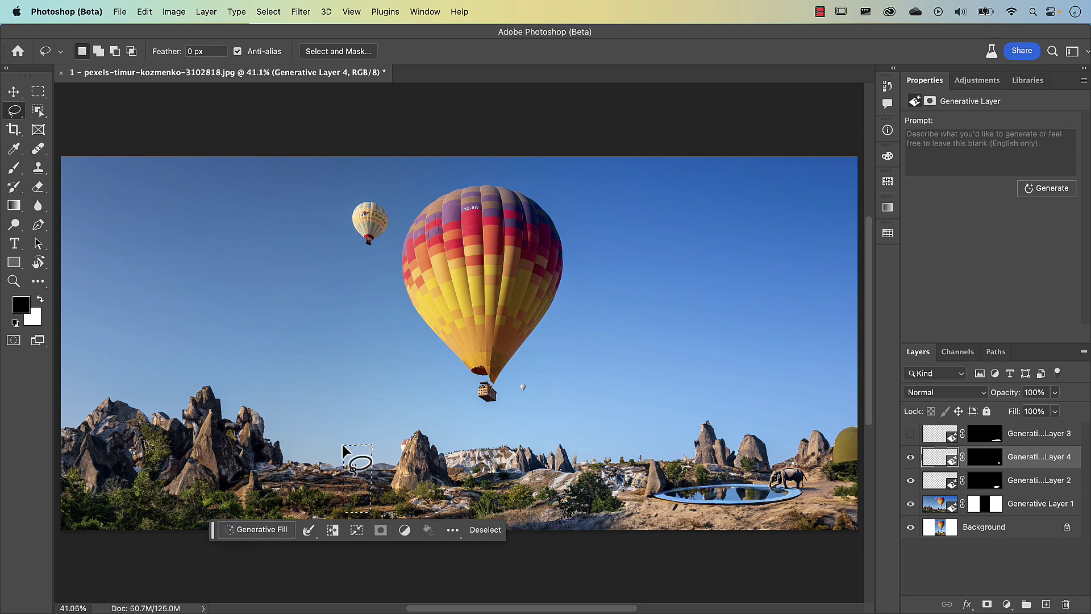
{"action": "left_click", "coordinate": [272, 530]}
{"action": "type", "text": "palm tree"}
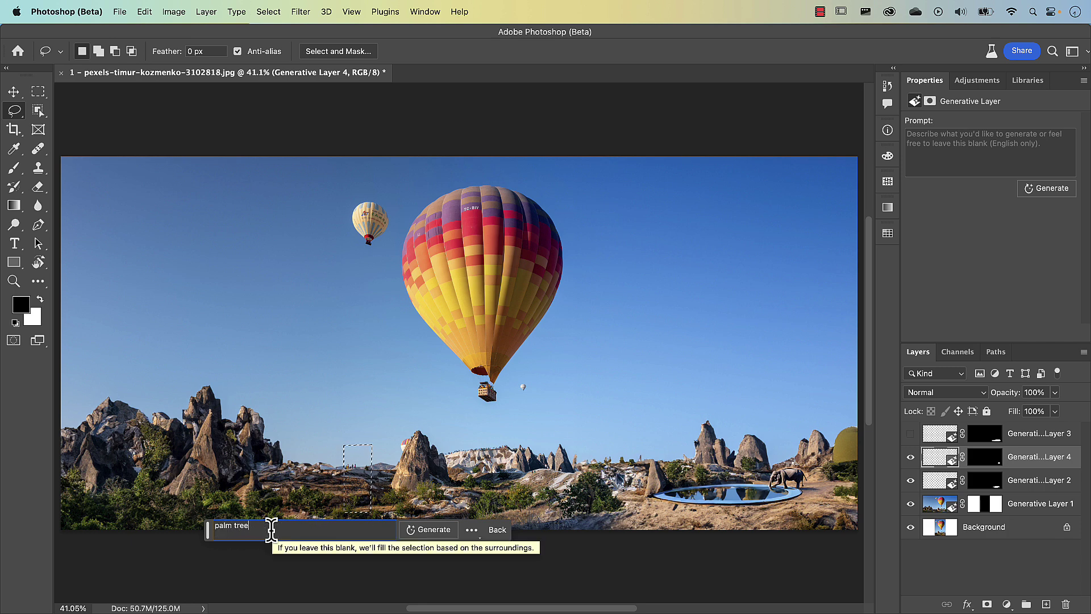
{"action": "type", "text": " swaying i"}
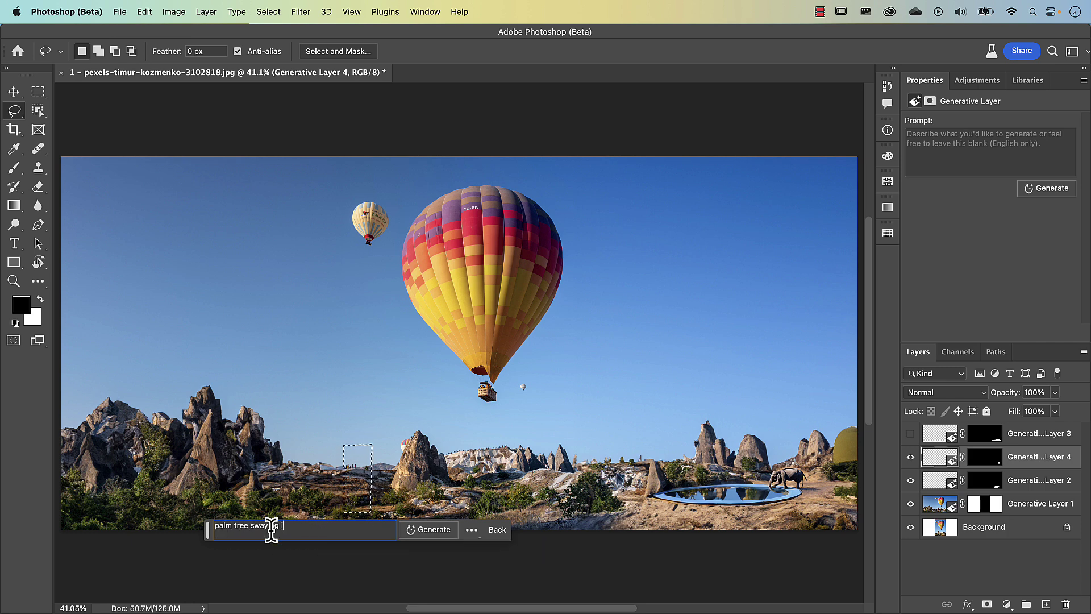
{"action": "type", "text": "n breeze"}
{"action": "key", "text": "Return"}
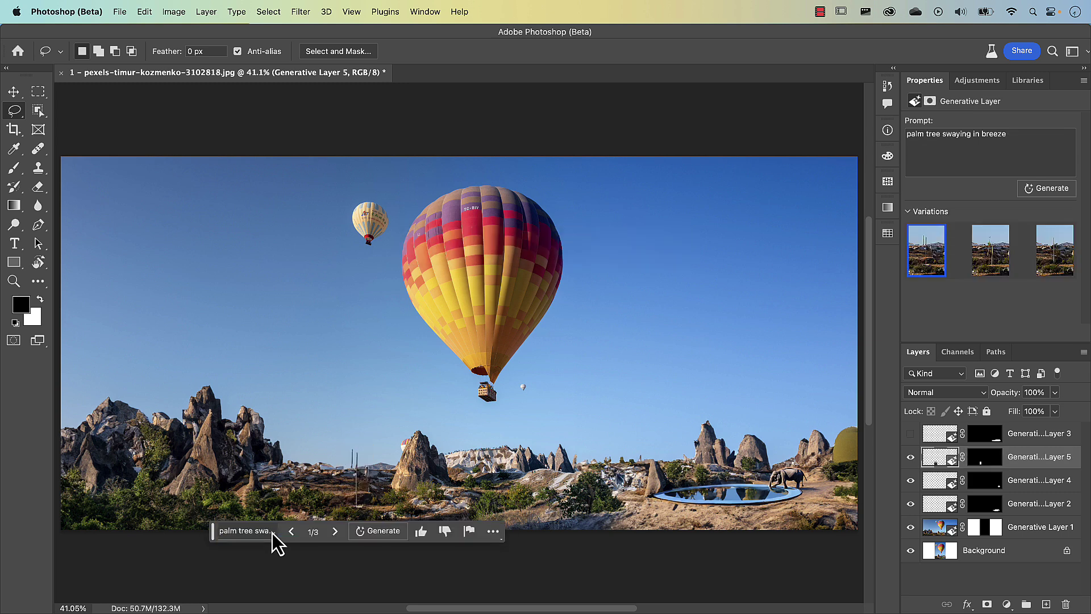
Compare the palm tree variations up close and choose the third one
{"action": "scroll", "coordinate": [339, 503], "scroll_direction": "up", "scroll_amount": 5}
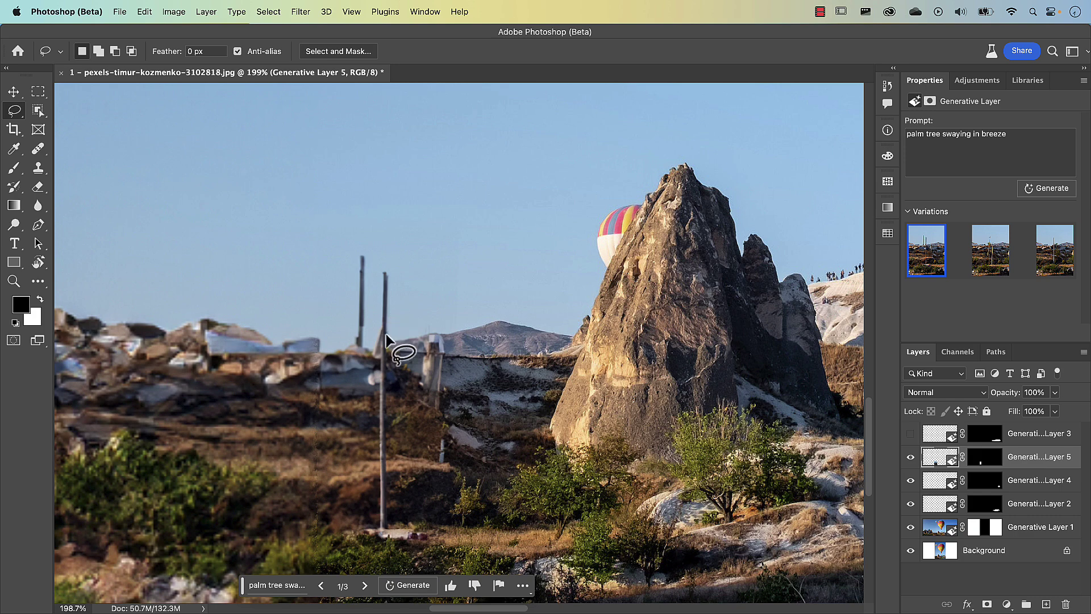
{"action": "left_click", "coordinate": [365, 585]}
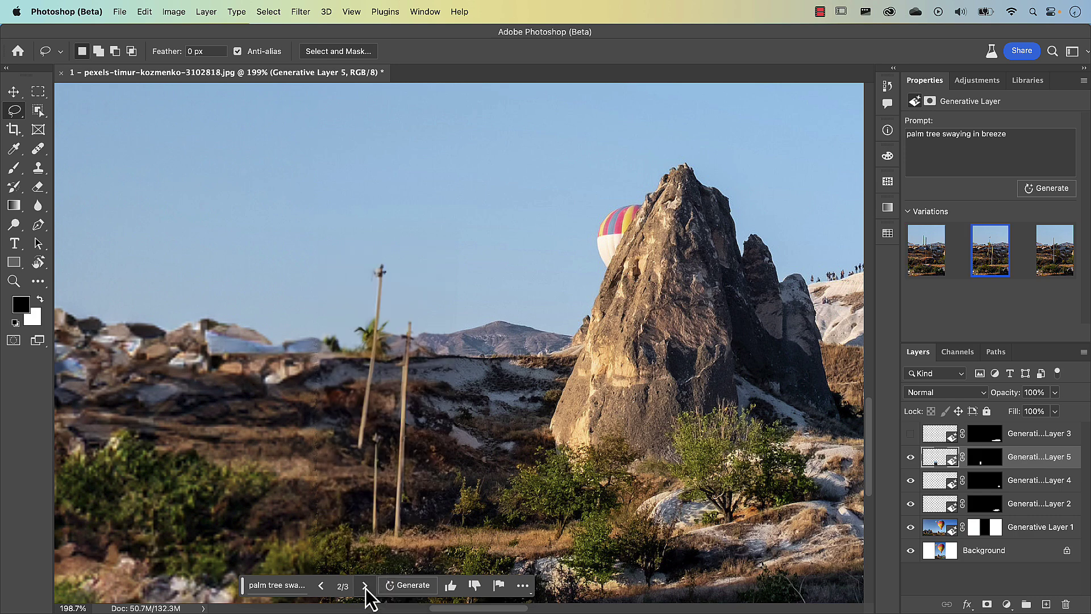
{"action": "left_click", "coordinate": [365, 586]}
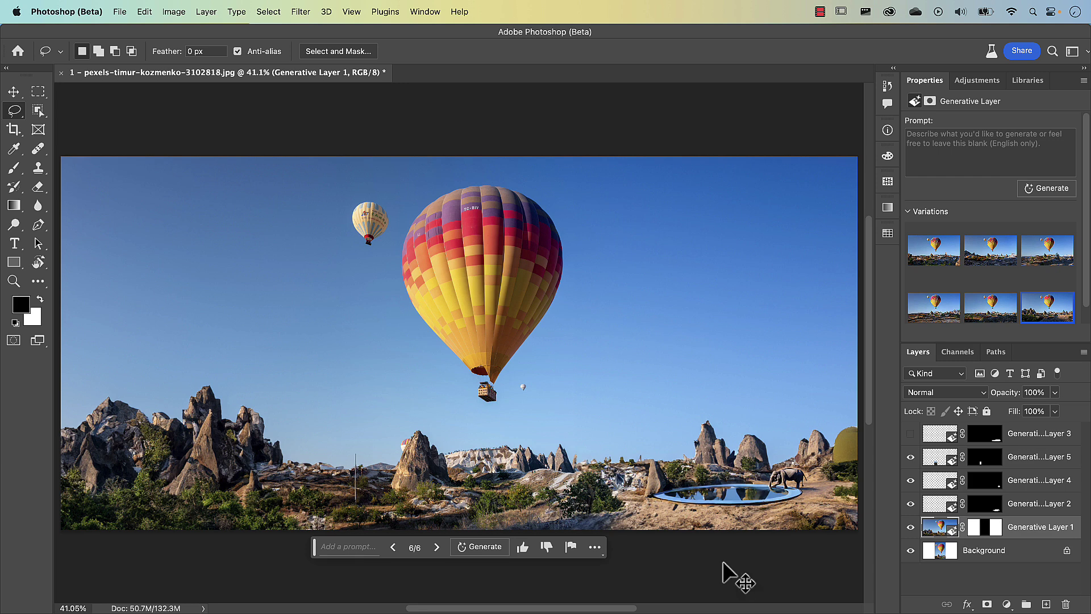
Select the entire canvas above the extended-background layer and generate "falling snow" with Generative Fill
{"action": "key", "text": "super+a"}
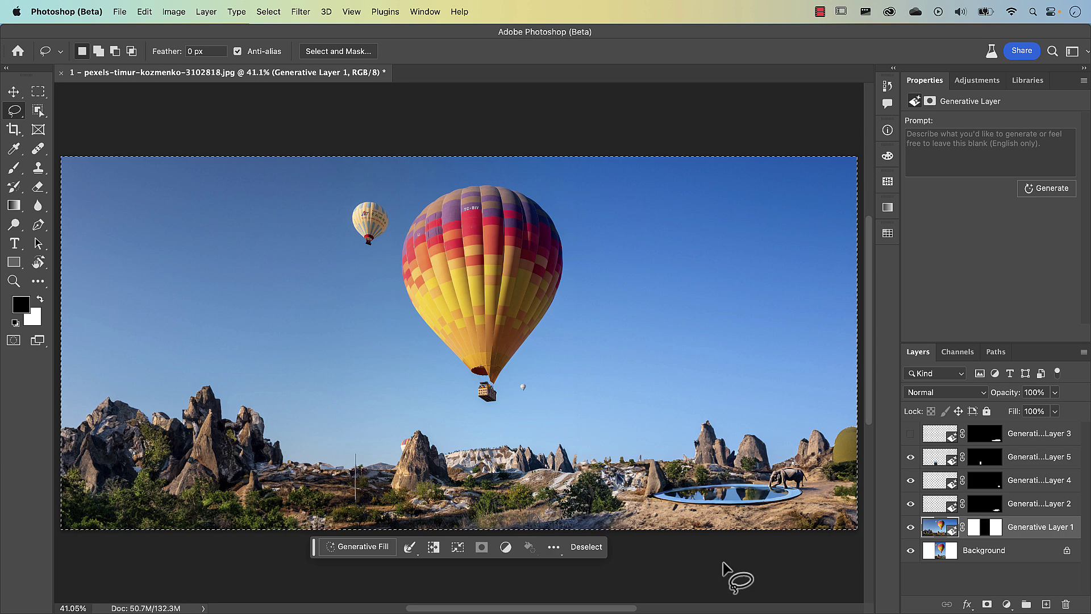
{"action": "left_click", "coordinate": [370, 549]}
{"action": "type", "text": "falling snow"}
{"action": "key", "text": "Return"}
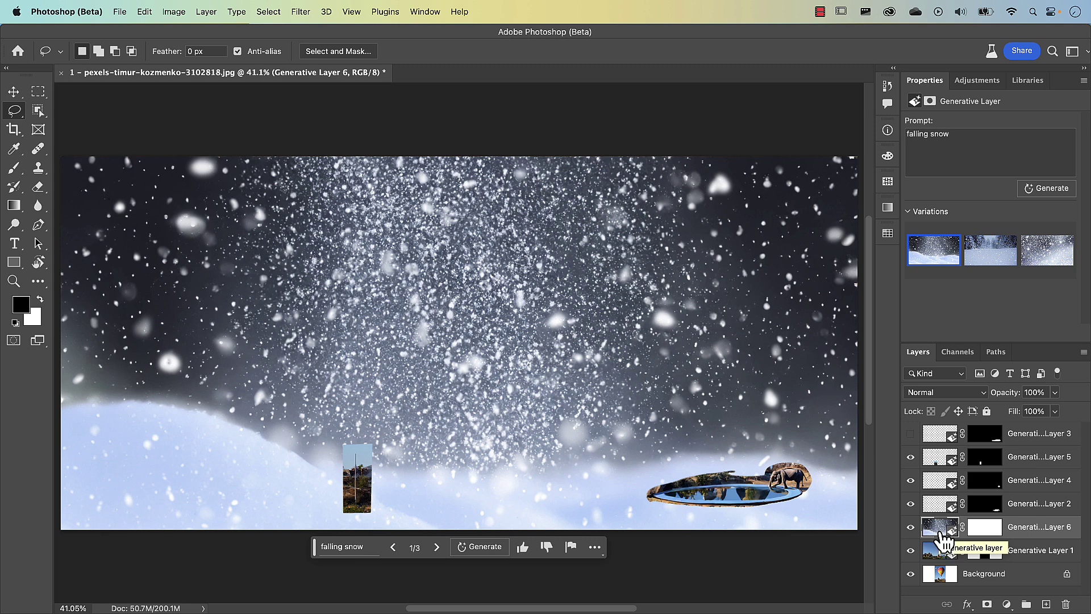
Move the falling snow layer to the top of the layer stack and choose its third variation
{"action": "key", "text": "super+shift+bracketright"}
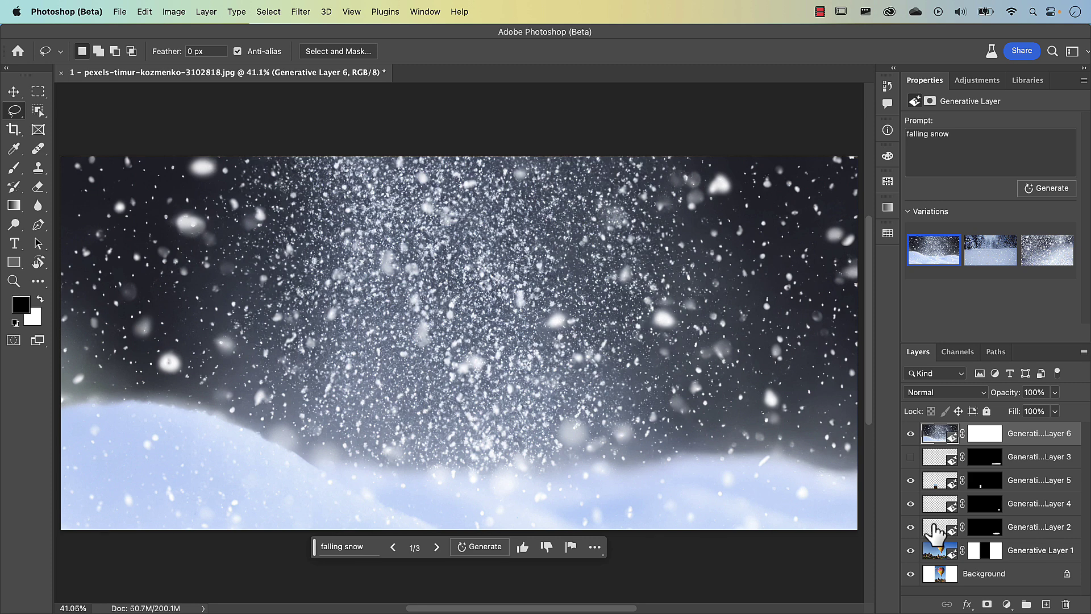
{"action": "left_click", "coordinate": [979, 263]}
{"action": "left_click", "coordinate": [1038, 261]}
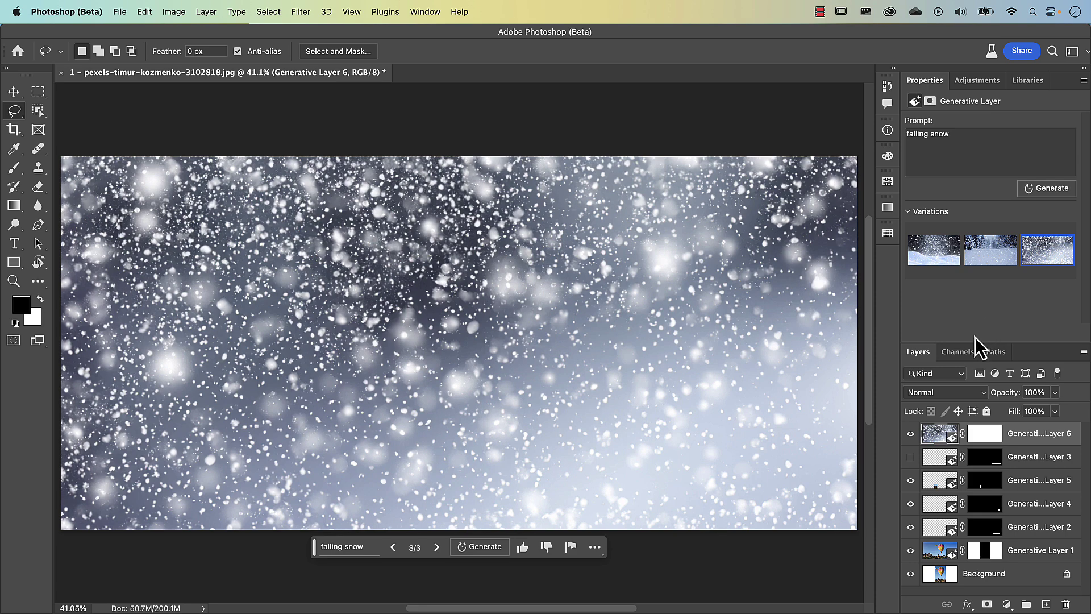
{"action": "left_click", "coordinate": [961, 397]}
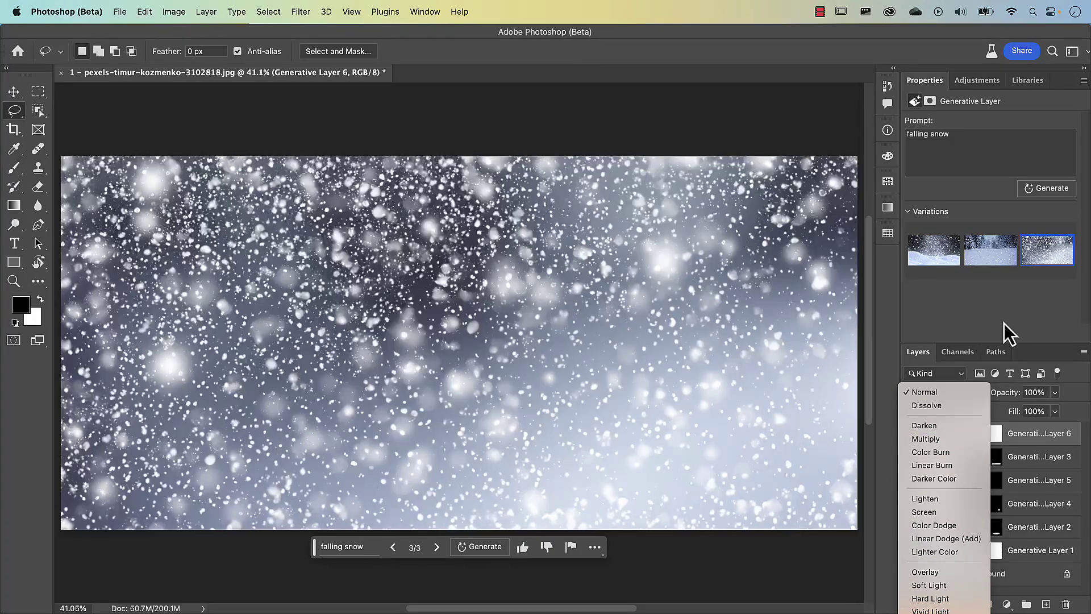
{"action": "left_click", "coordinate": [1003, 324]}
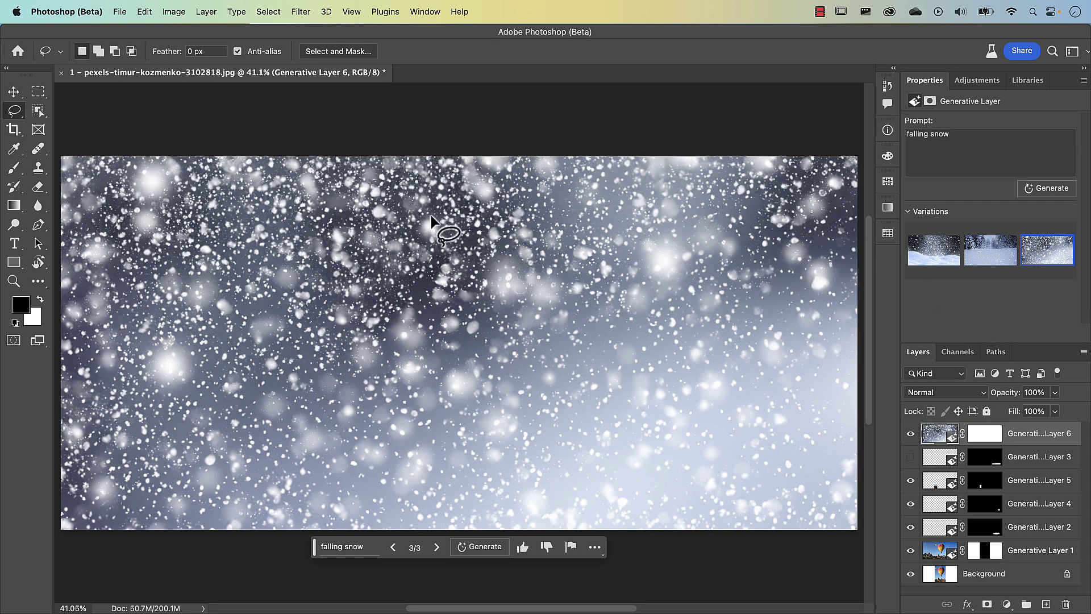
Open the portrait image "2 - handsome-young-cheerful-man-with-arms-crossed.jpg"
{"action": "left_click", "coordinate": [120, 12]}
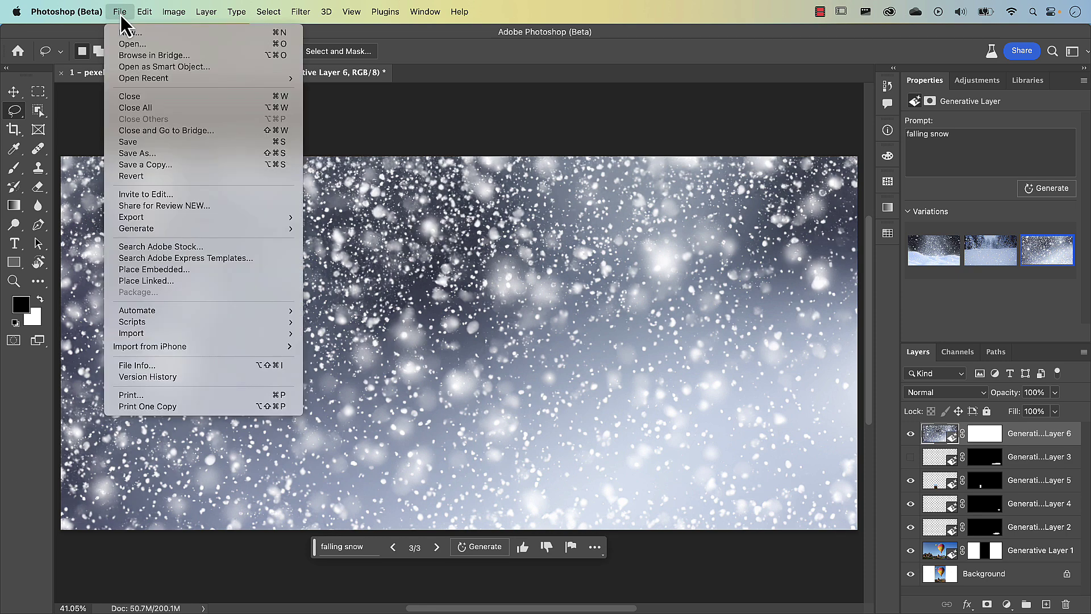
{"action": "left_click", "coordinate": [124, 43]}
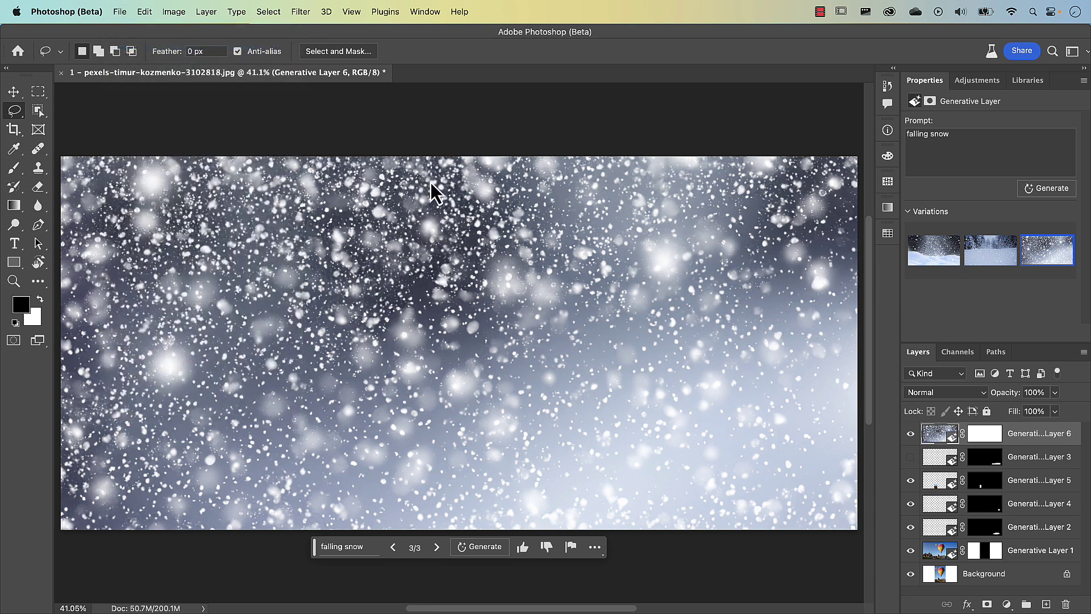
{"action": "double_click", "coordinate": [398, 167]}
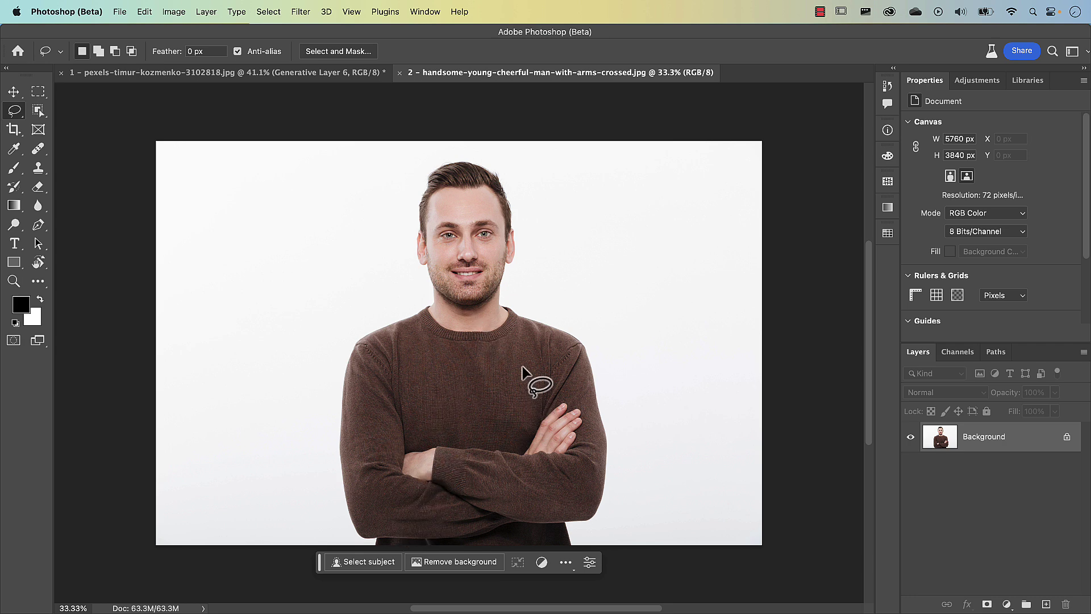
Extend the portrait's canvas downward with the Crop tool to a height of about 10512 px, keeping the full width
{"action": "scroll", "coordinate": [522, 363], "scroll_direction": "down", "scroll_amount": 5}
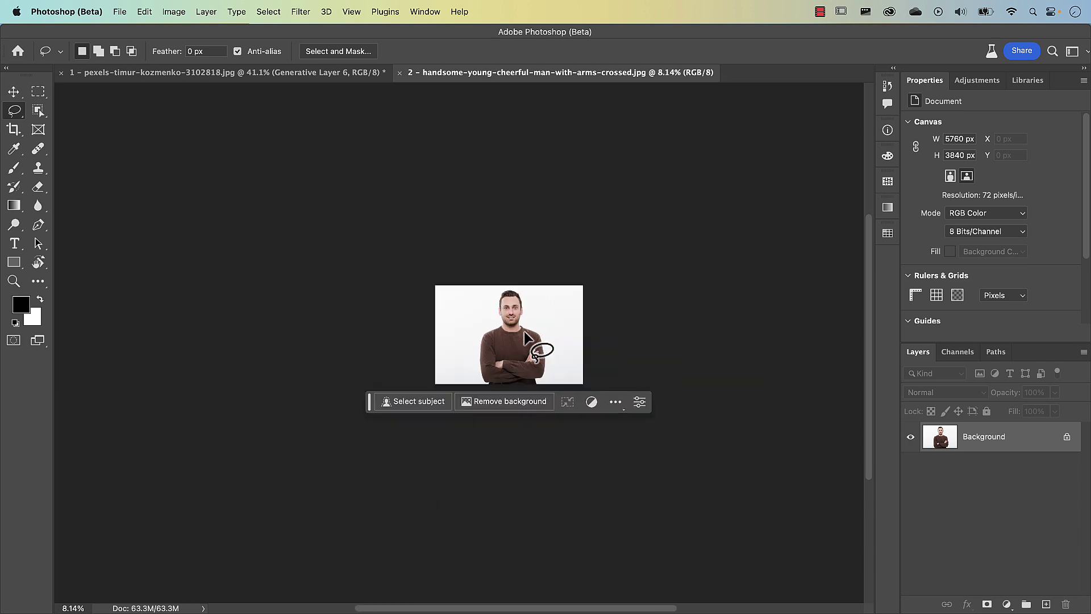
{"action": "key", "text": "c"}
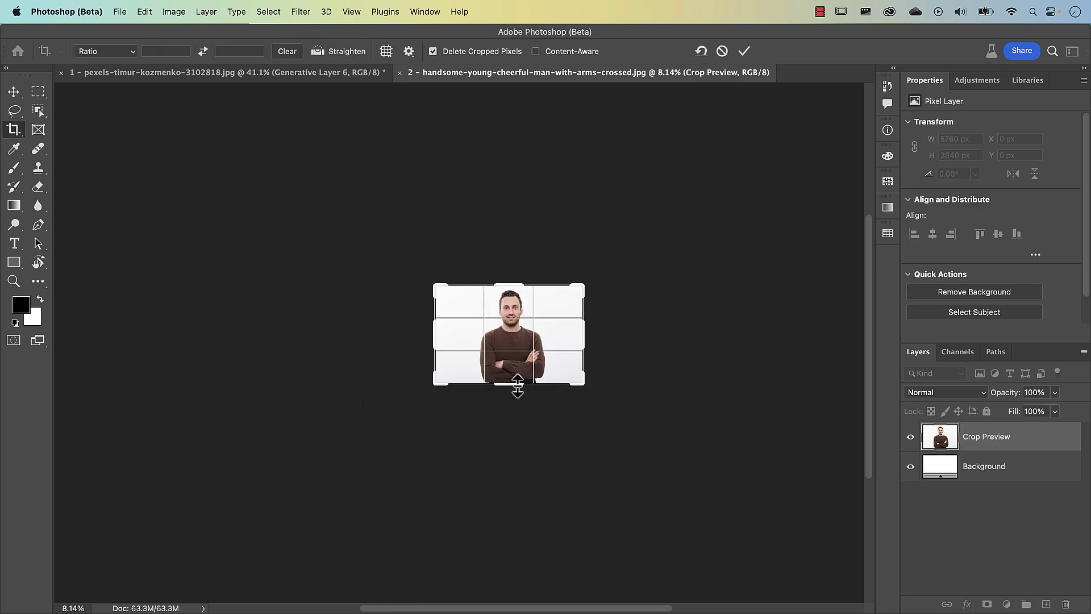
{"action": "left_click_drag", "start_coordinate": [517, 385], "coordinate": [516, 471]}
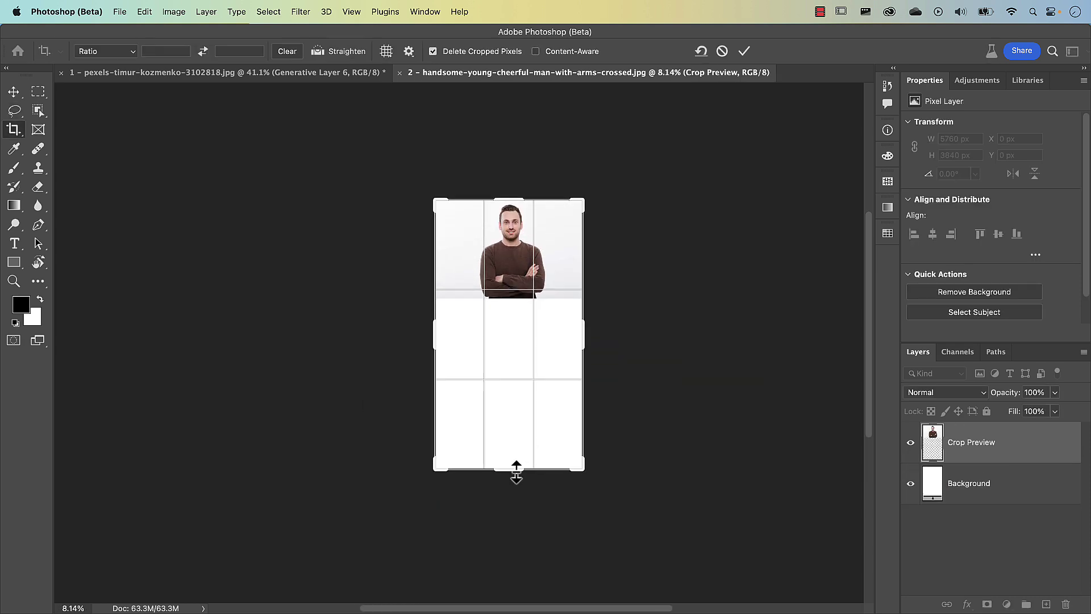
{"action": "key", "text": "Return"}
Set the Rectangular Marquee style to Normal and clear the small fixed-size selection below the photo
{"action": "key", "text": "m"}
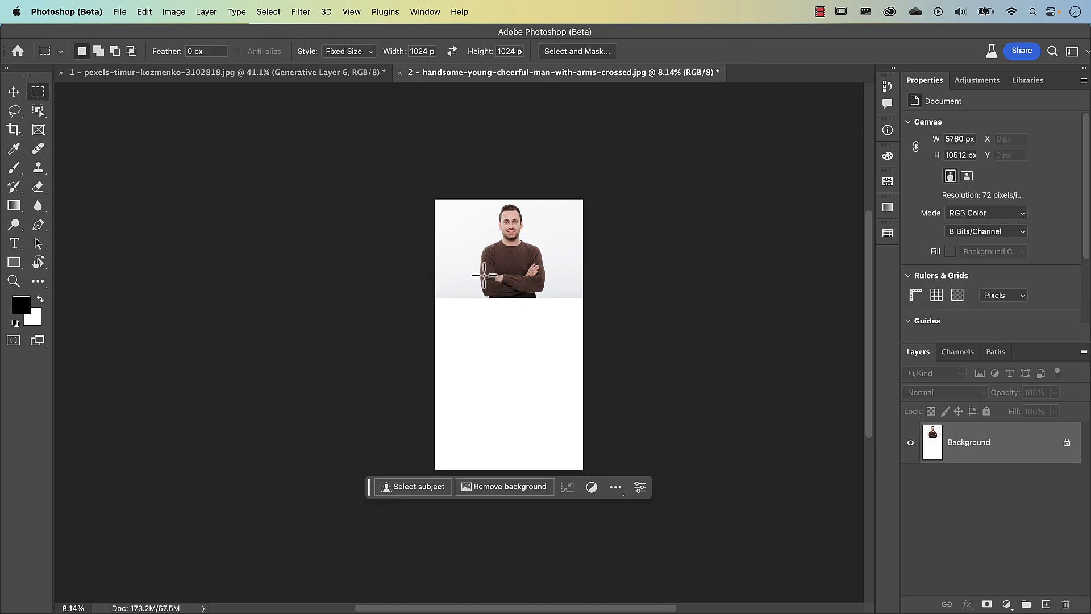
{"action": "left_click", "coordinate": [427, 295]}
{"action": "left_click_drag", "start_coordinate": [427, 295], "coordinate": [430, 297]}
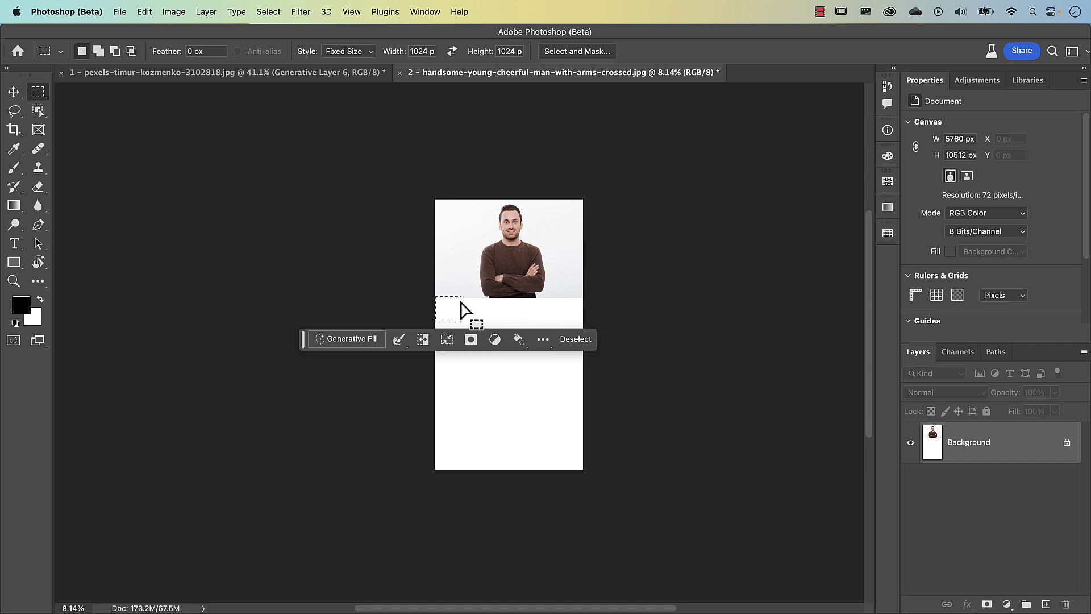
{"action": "left_click", "coordinate": [371, 53]}
{"action": "left_click", "coordinate": [355, 68]}
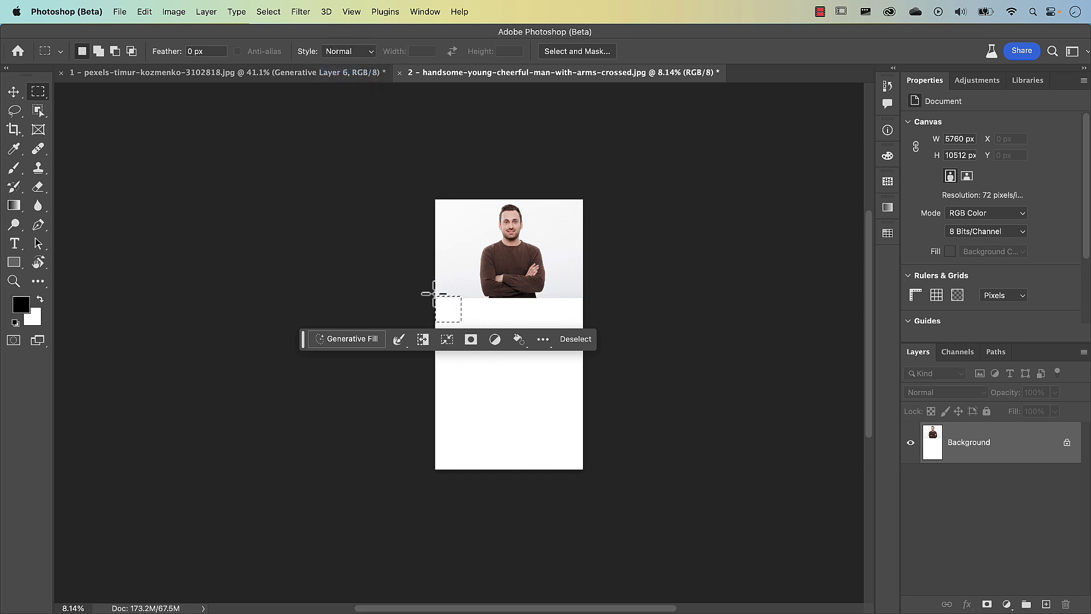
{"action": "key", "text": "super+d"}
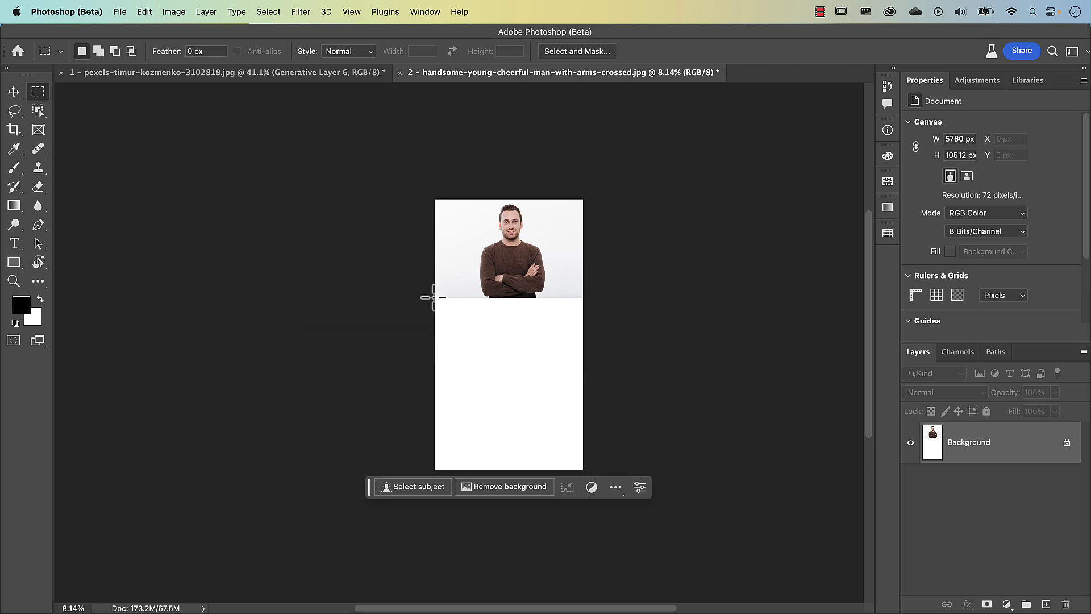
Select the blank lower canvas with a slight overlap onto the photo and run Generative Fill with an empty prompt
{"action": "key", "text": "super+plus"}
{"action": "left_click_drag", "start_coordinate": [421, 267], "coordinate": [717, 550]}
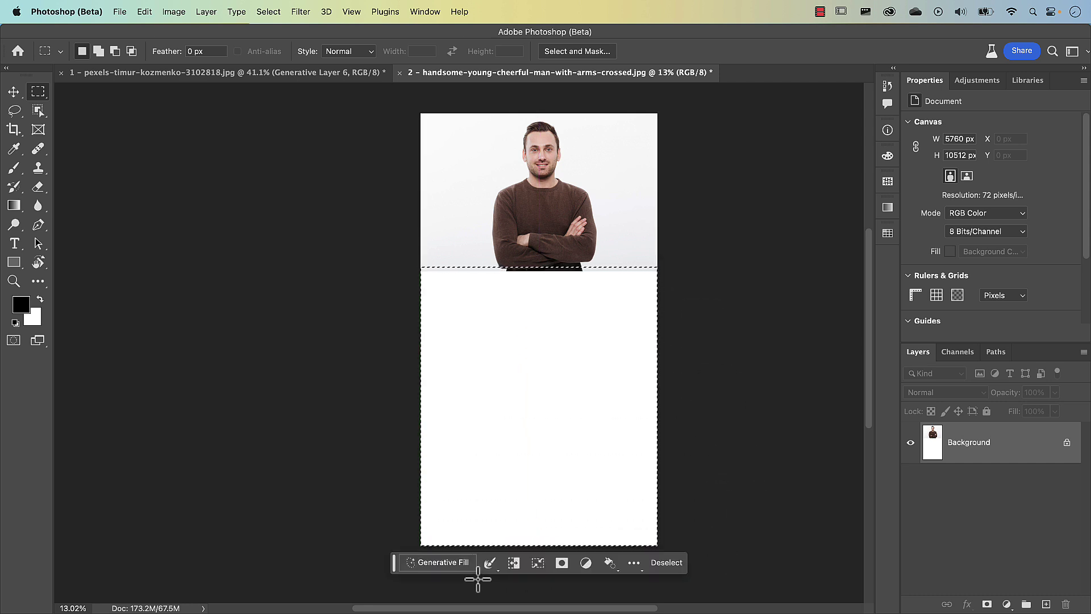
{"action": "left_click", "coordinate": [449, 562]}
{"action": "left_click", "coordinate": [622, 566]}
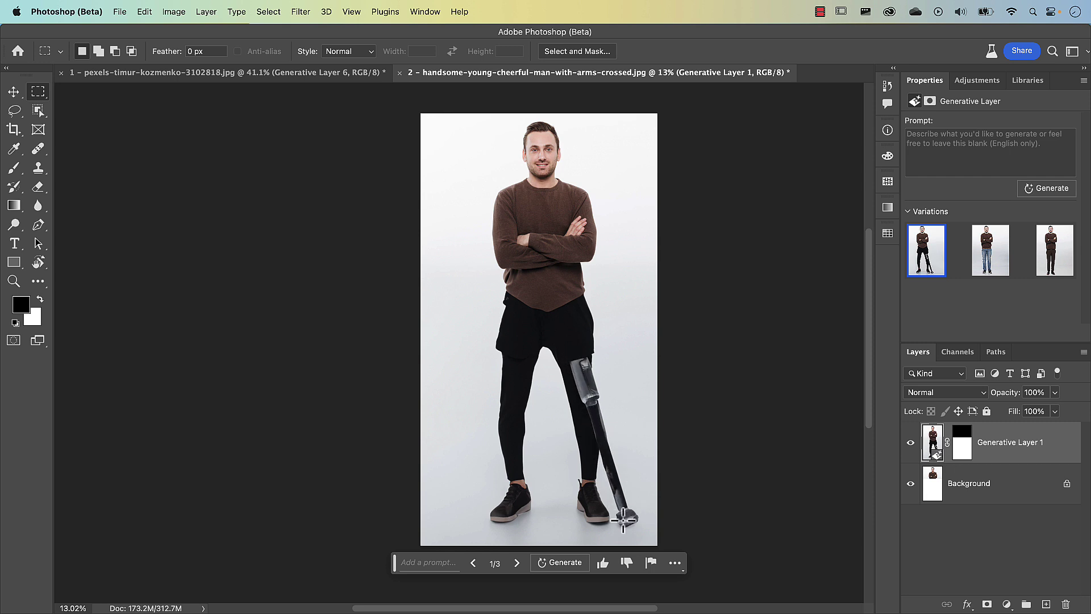
Inspect the generated lower body up close, compare its variations and choose the second one with blue jeans
{"action": "scroll", "coordinate": [619, 451], "scroll_direction": "up", "scroll_amount": 3}
{"action": "left_click_drag", "start_coordinate": [608, 433], "coordinate": [608, 334]}
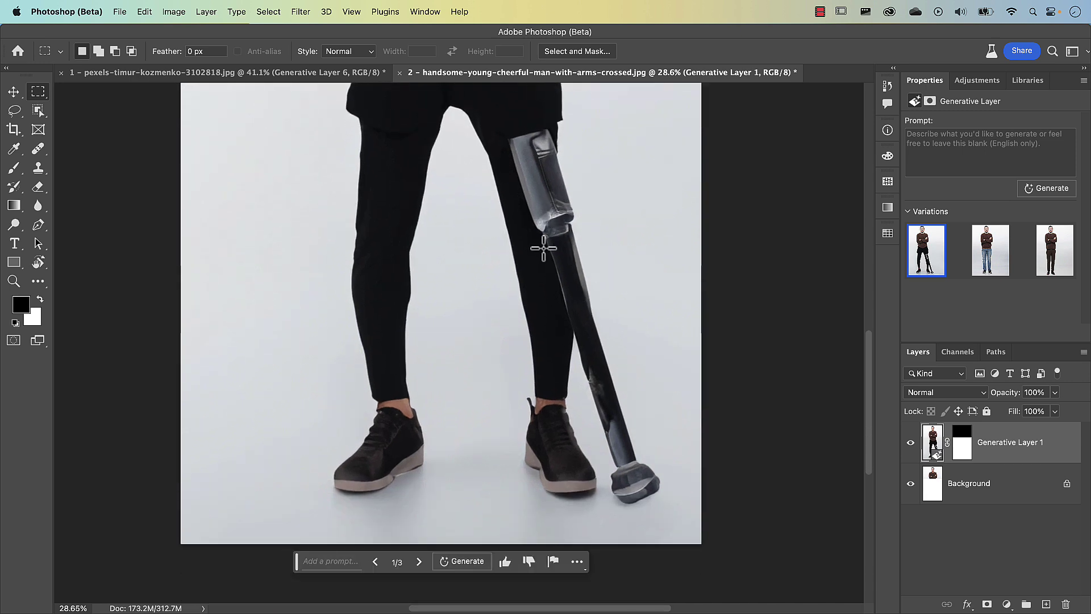
{"action": "scroll", "coordinate": [541, 243], "scroll_direction": "down", "scroll_amount": 2}
{"action": "left_click_drag", "start_coordinate": [538, 193], "coordinate": [549, 310]}
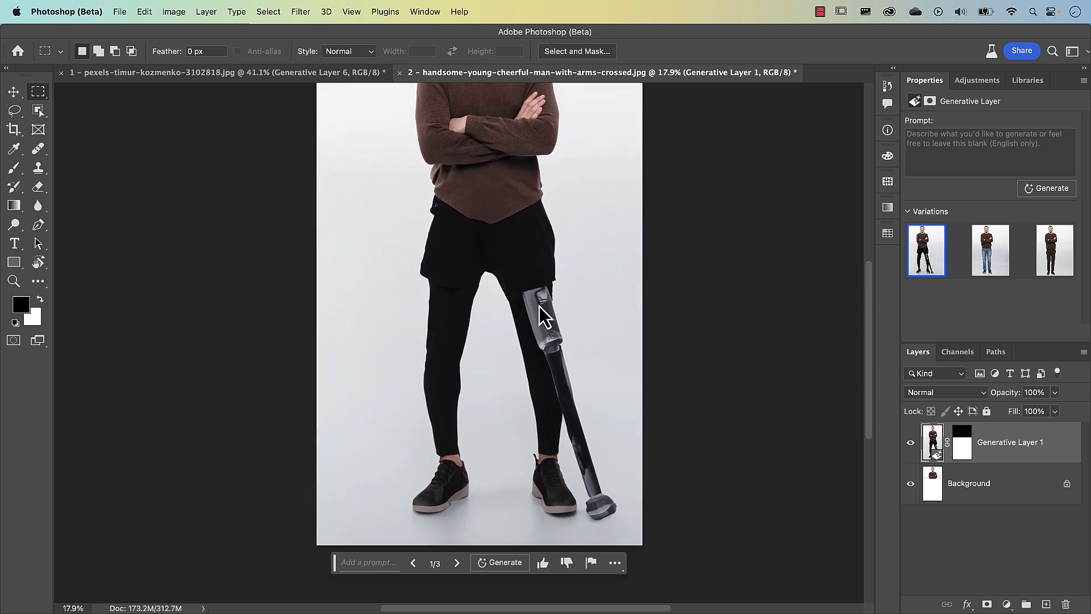
{"action": "scroll", "coordinate": [539, 305], "scroll_direction": "down", "scroll_amount": 1}
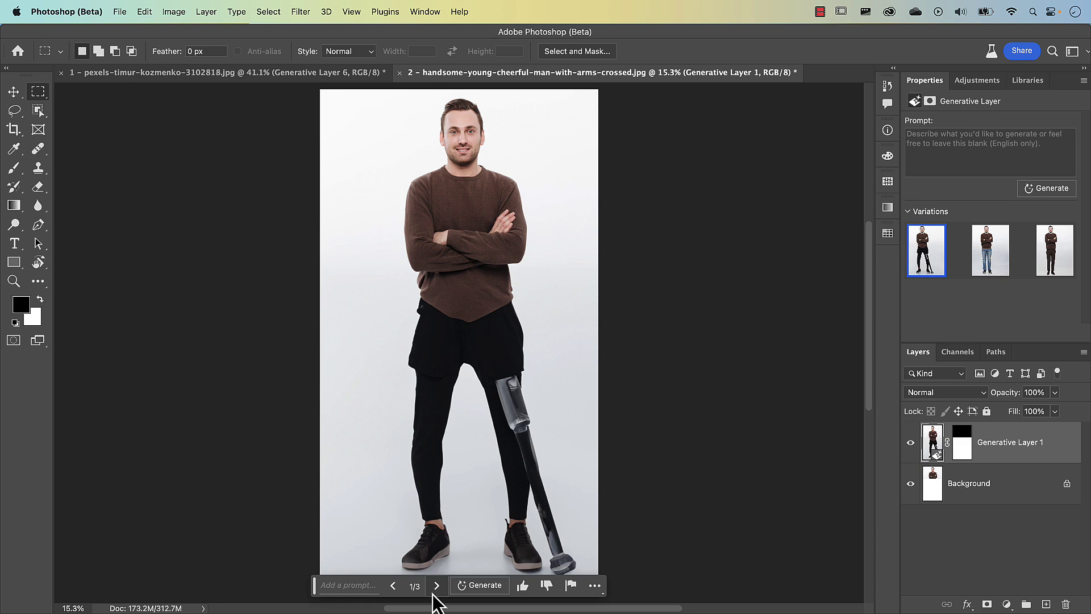
{"action": "left_click", "coordinate": [437, 585]}
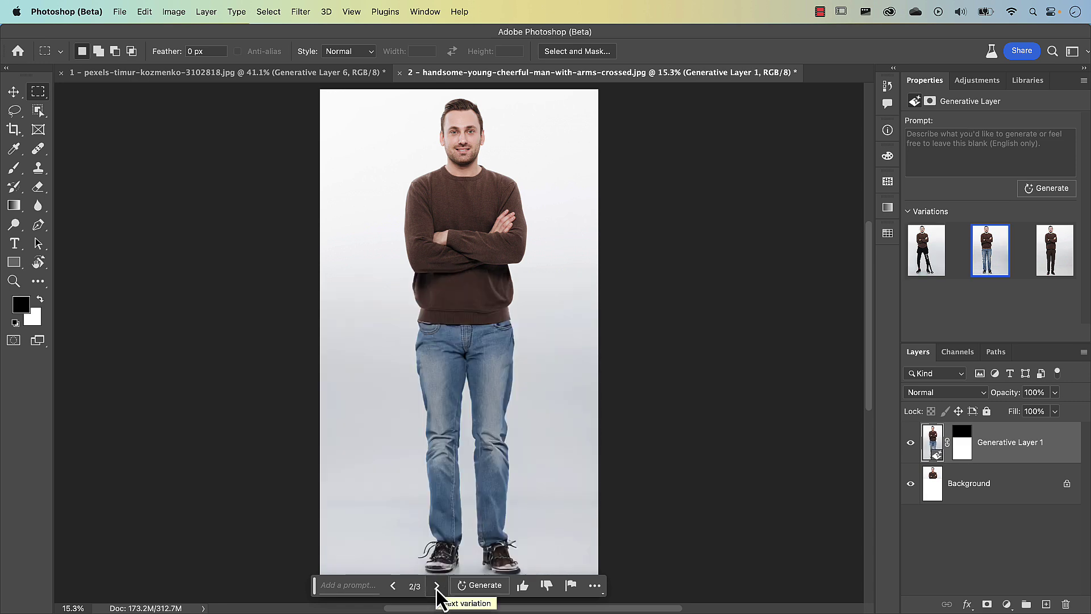
{"action": "left_click", "coordinate": [437, 586]}
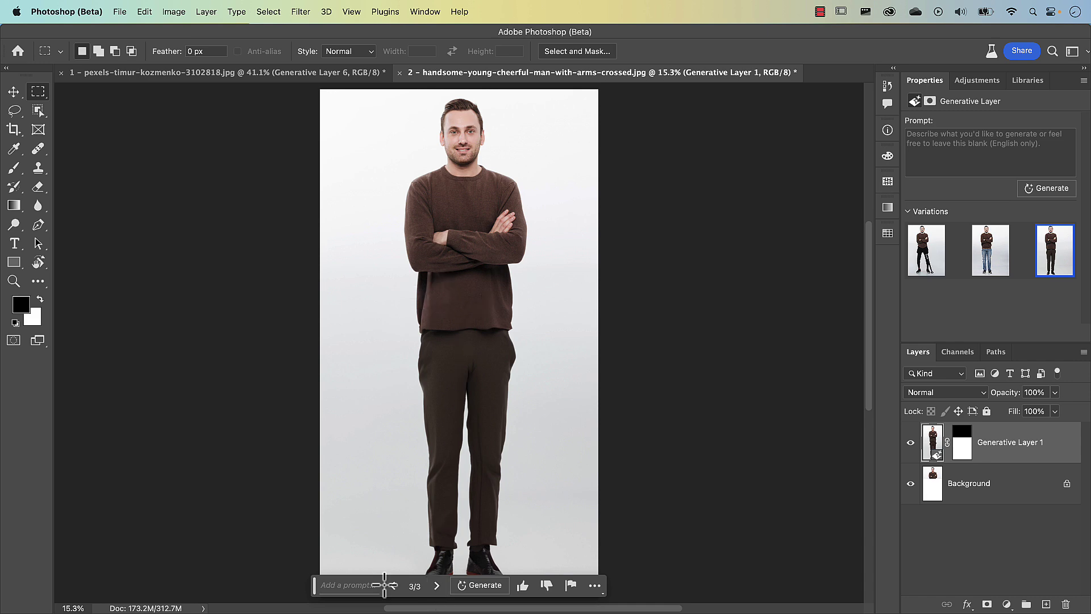
{"action": "left_click", "coordinate": [393, 586]}
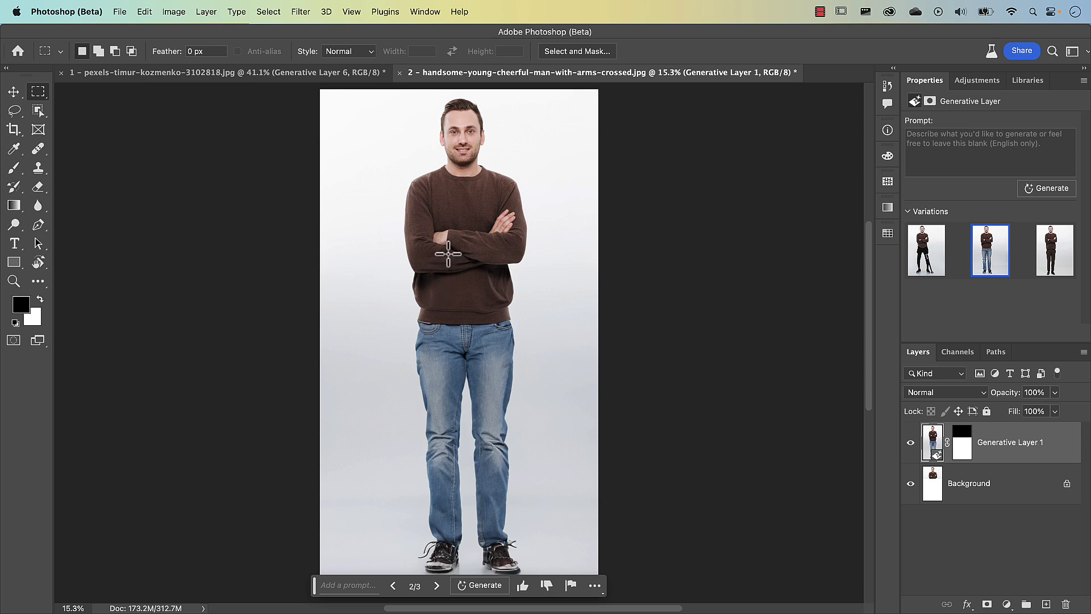
Draw a loose lasso selection around the man's sweater and arms, from the neckline down to the top of the jeans
{"action": "scroll", "coordinate": [446, 255], "scroll_direction": "up", "scroll_amount": 3}
{"action": "left_click_drag", "start_coordinate": [460, 214], "coordinate": [436, 310]}
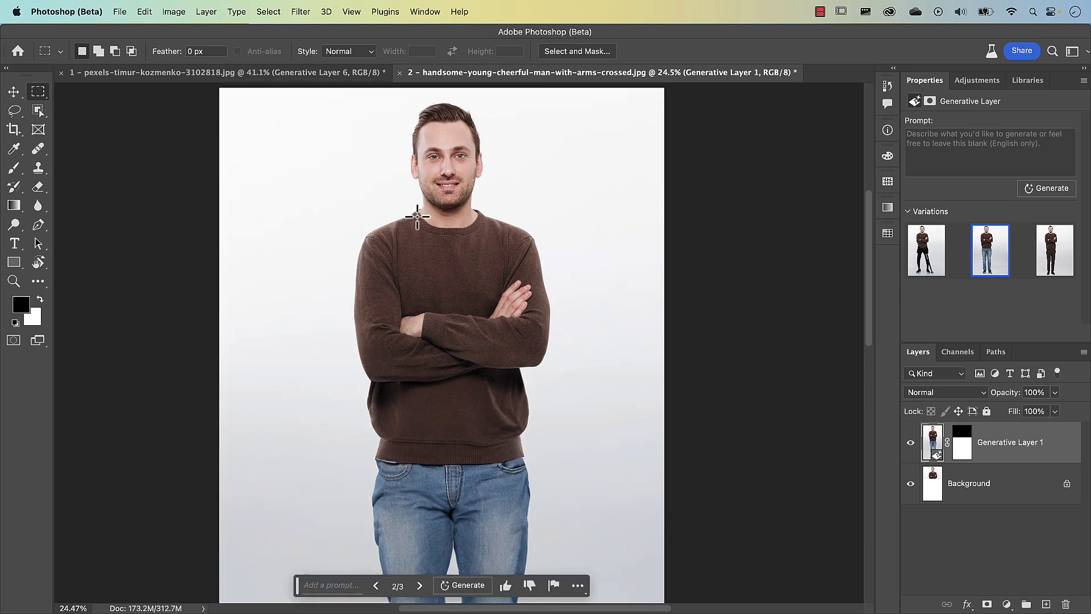
{"action": "key", "text": "l"}
{"action": "mouse_move", "coordinate": [421, 207]}
{"action": "left_mouse_down"}
{"action": "mouse_move", "coordinate": [354, 250]}
{"action": "mouse_move", "coordinate": [365, 432]}
{"action": "left_mouse_up"}
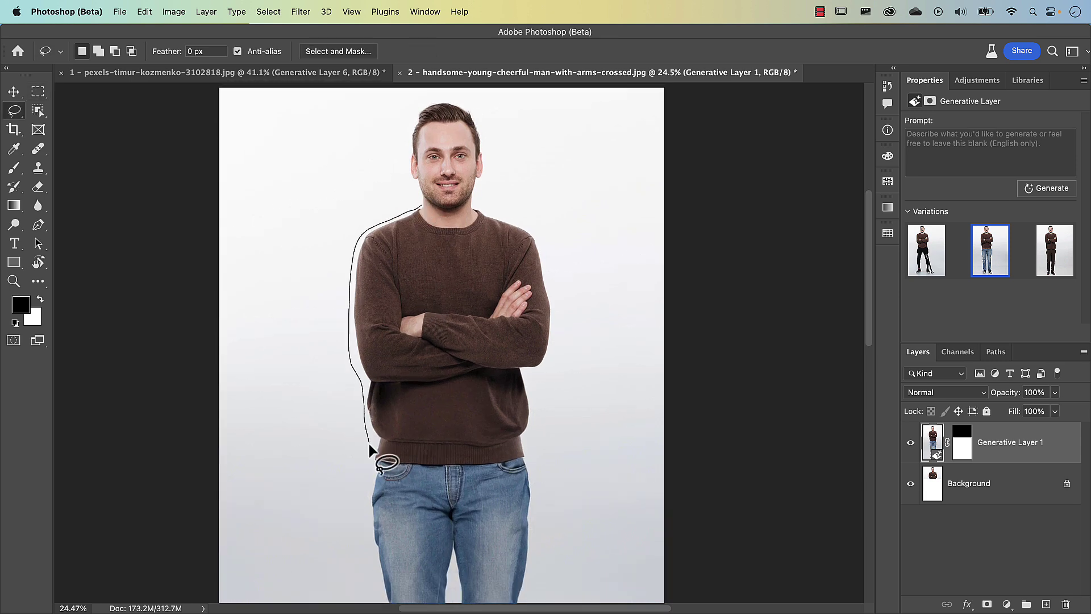
{"action": "left_click_drag", "start_coordinate": [447, 237], "coordinate": [455, 246]}
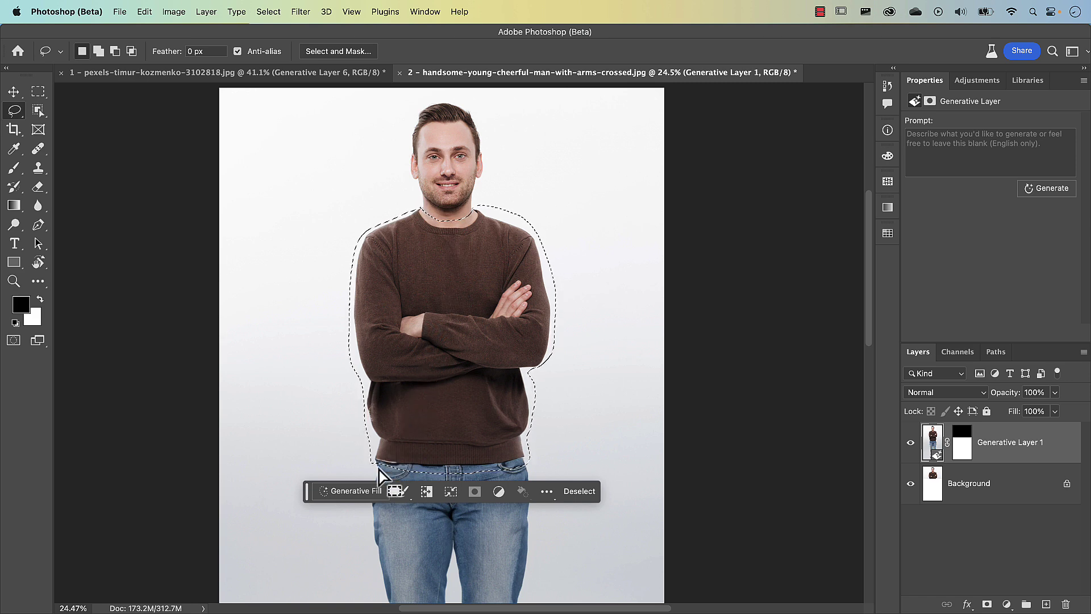
Try to replace the selected sweater with a "singlet" using Generative Fill
{"action": "left_click", "coordinate": [355, 491]}
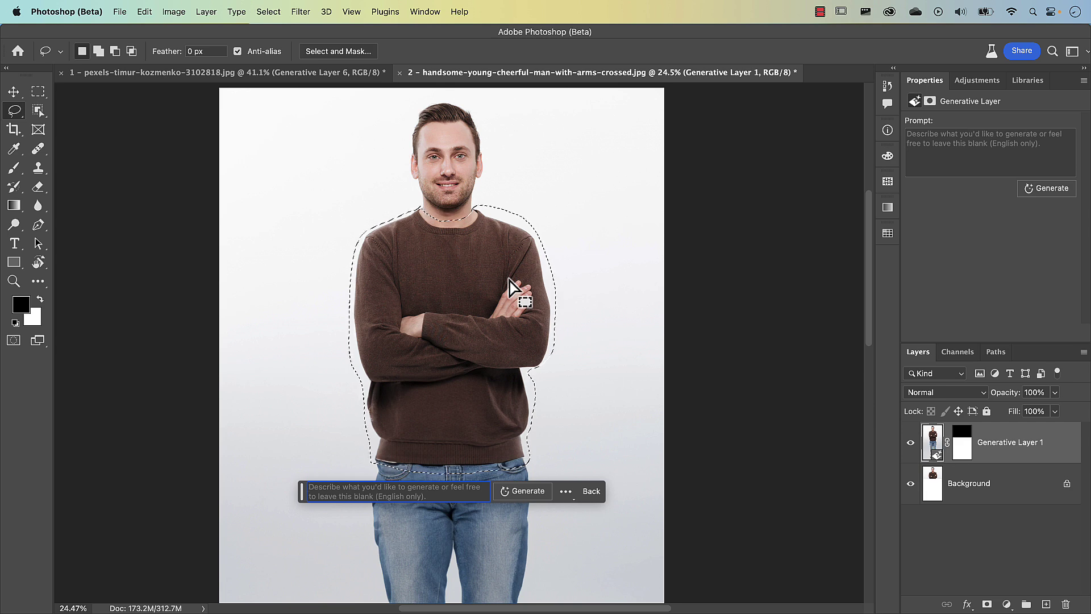
{"action": "type", "text": "singlet"}
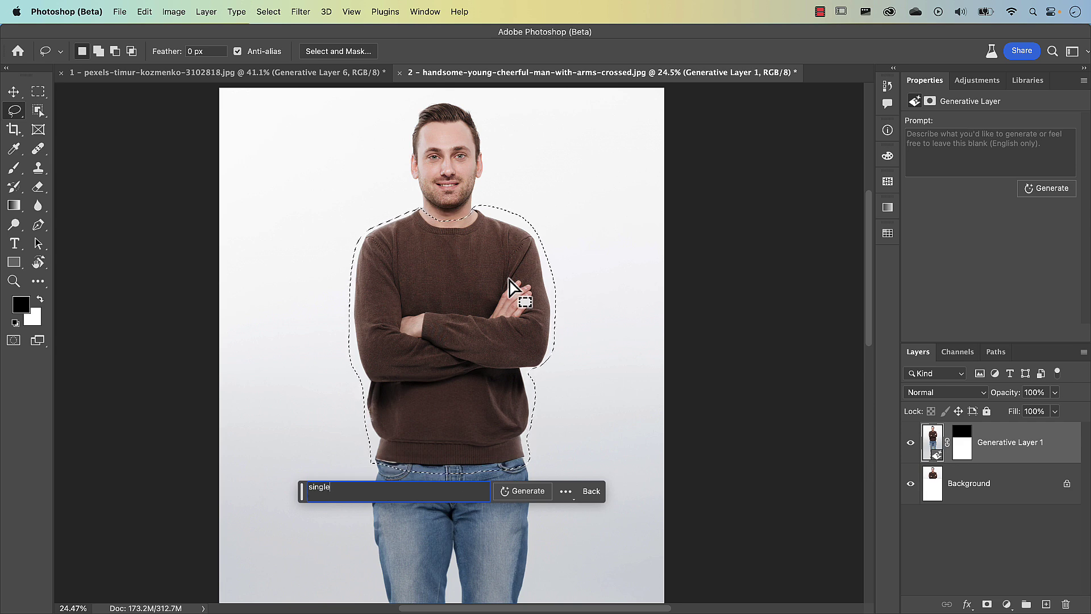
{"action": "left_click", "coordinate": [523, 492]}
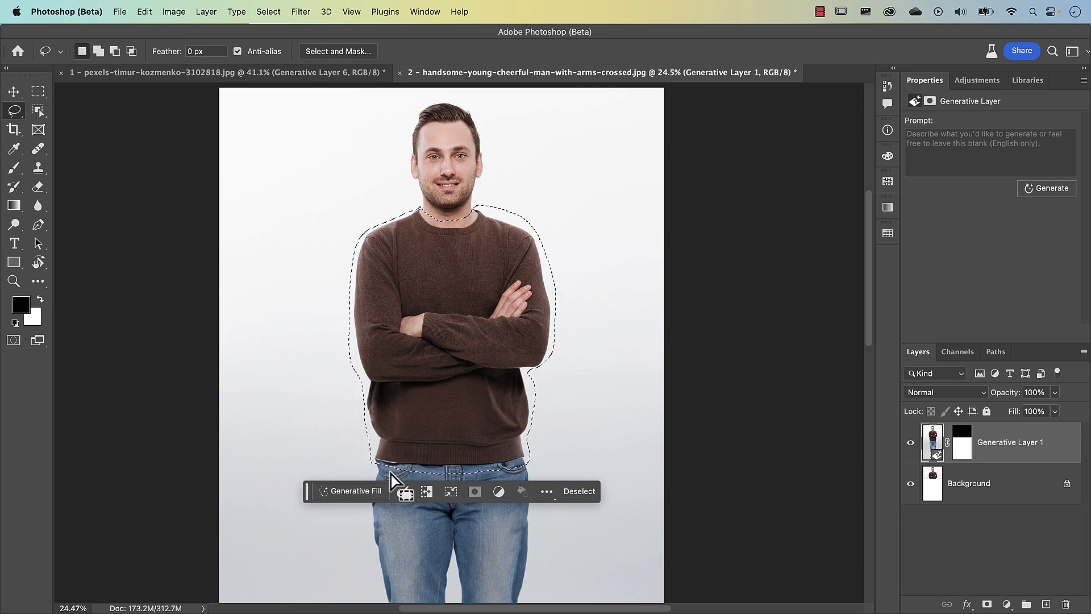
Generate "short sleeve shirt" in the torso selection with Generative Fill, compare the variations and choose the second one
{"action": "left_click", "coordinate": [360, 491]}
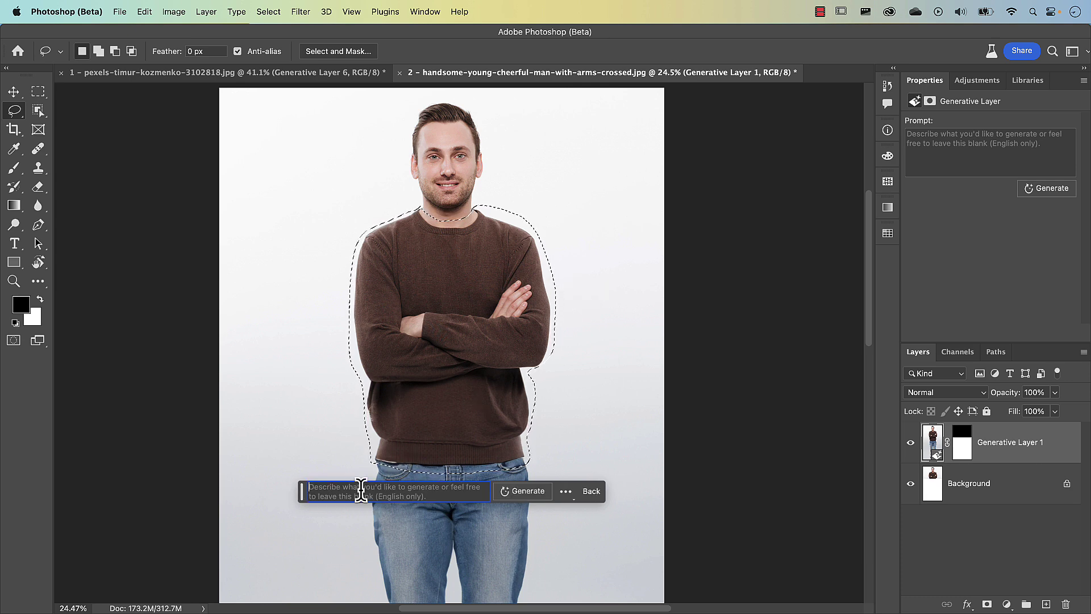
{"action": "type", "text": "short sleeve s"}
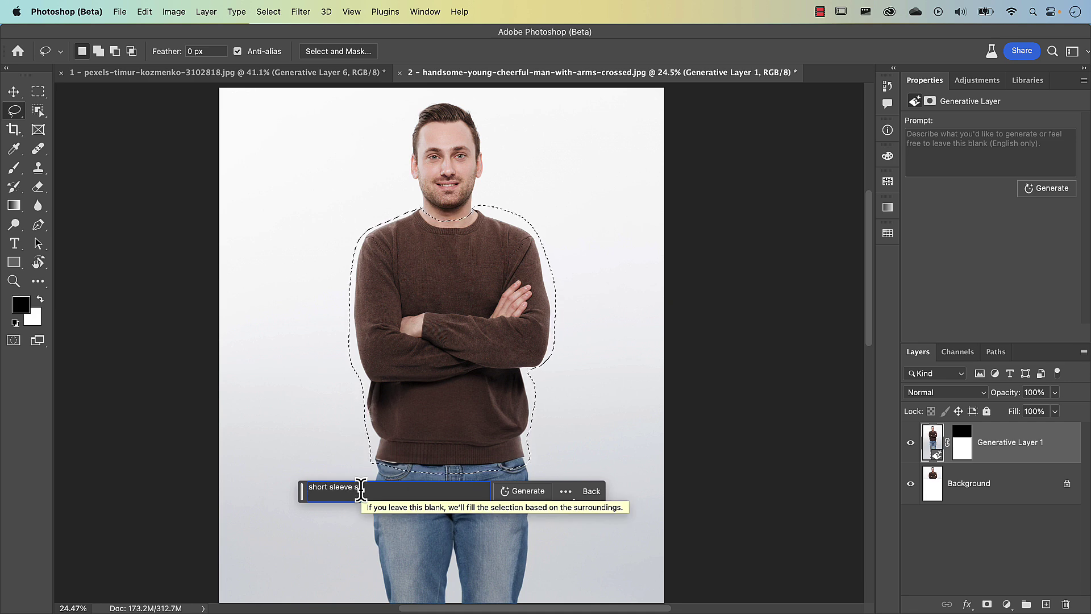
{"action": "key", "text": "Return"}
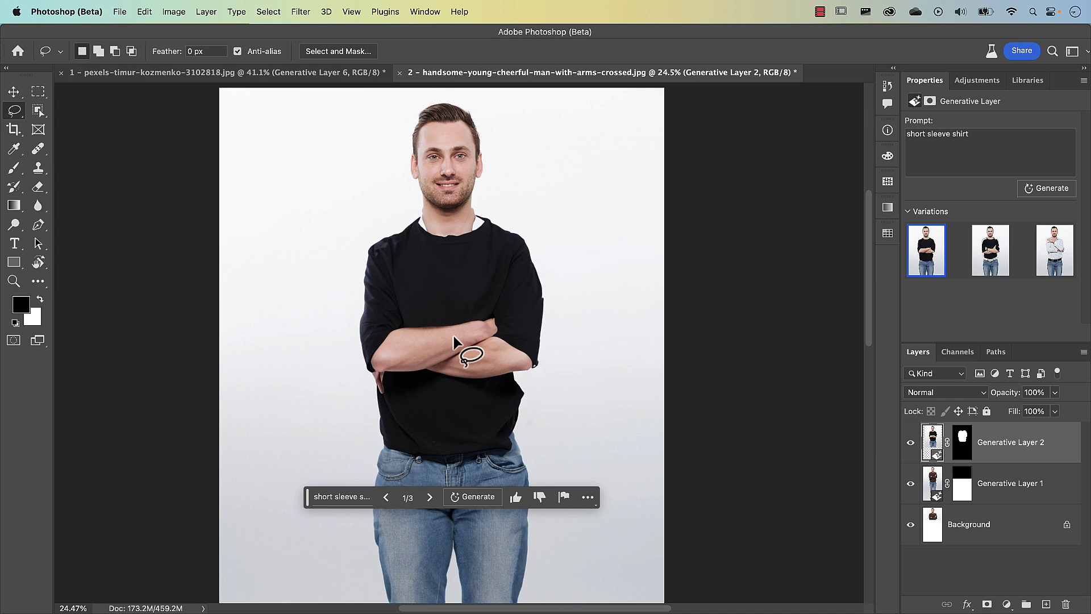
{"action": "left_click", "coordinate": [429, 498]}
{"action": "left_click", "coordinate": [429, 497]}
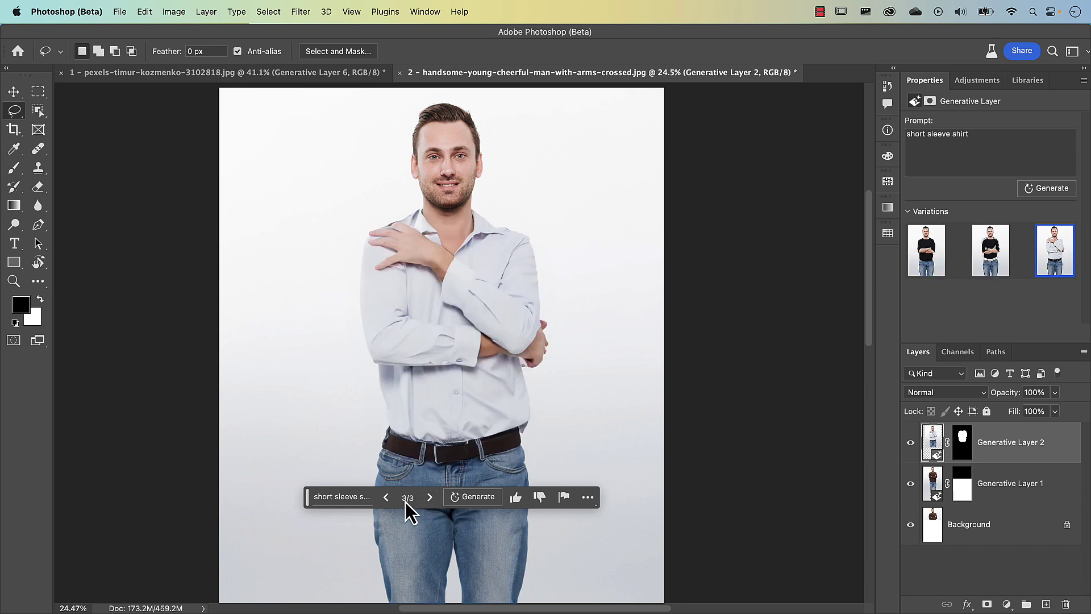
{"action": "left_click", "coordinate": [387, 498]}
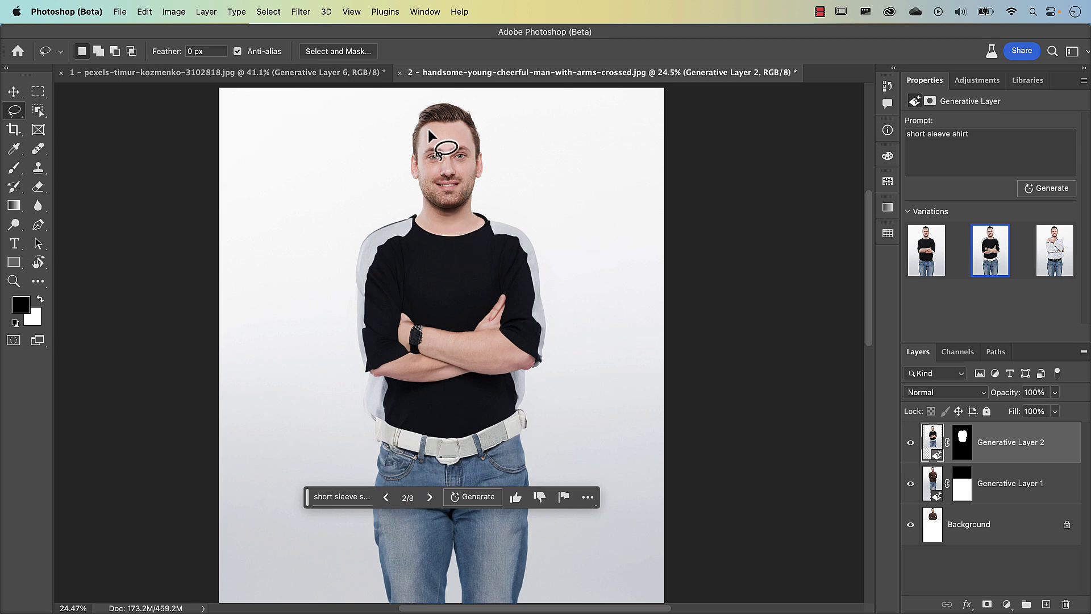
Draw a lasso selection around the man's hair, following the hairline across the forehead and down both temples
{"action": "scroll", "coordinate": [428, 129], "scroll_direction": "up", "scroll_amount": 3}
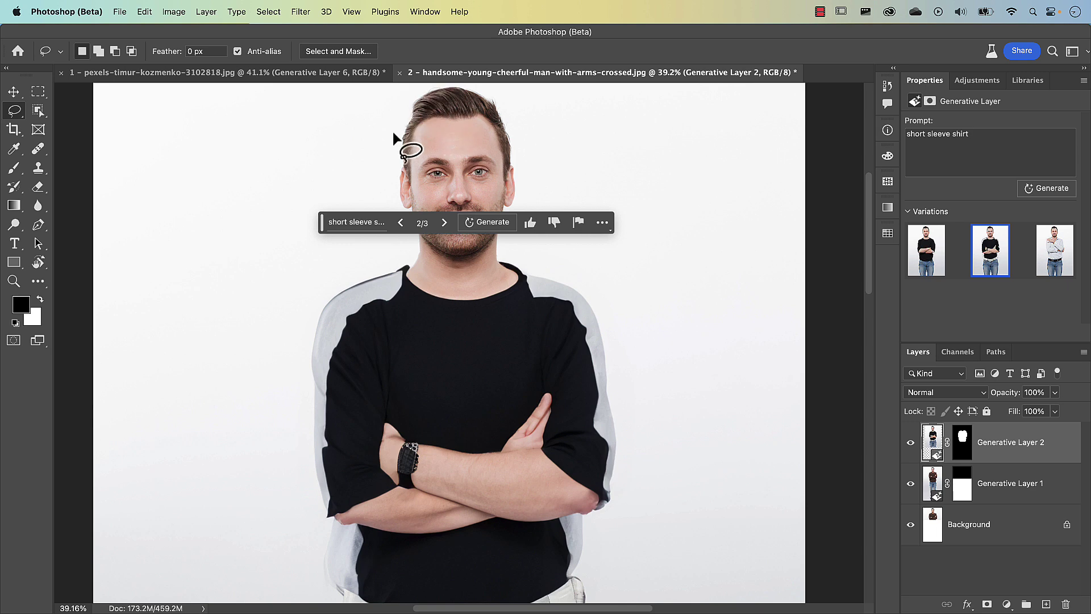
{"action": "left_click_drag", "start_coordinate": [418, 92], "coordinate": [403, 118]}
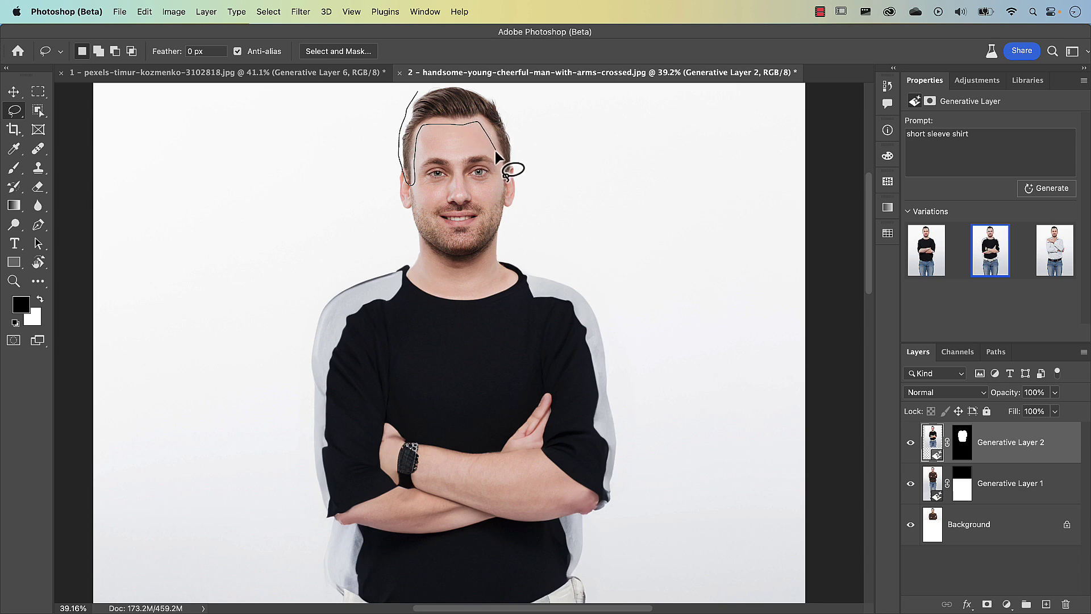
{"action": "mouse_move", "coordinate": [510, 162]}
{"action": "left_mouse_down"}
{"action": "mouse_move", "coordinate": [502, 108]}
{"action": "mouse_move", "coordinate": [480, 84]}
{"action": "mouse_move", "coordinate": [437, 83]}
{"action": "mouse_move", "coordinate": [411, 108]}
{"action": "left_mouse_up"}
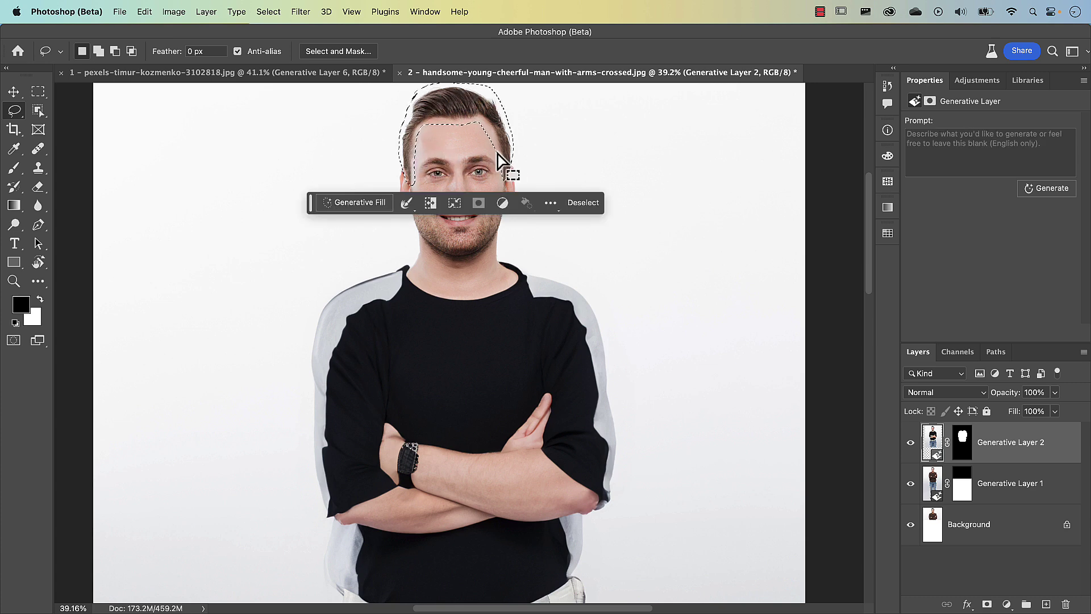
Generate "black hair" in the hair selection with Generative Fill and choose the third variation
{"action": "left_click", "coordinate": [373, 205]}
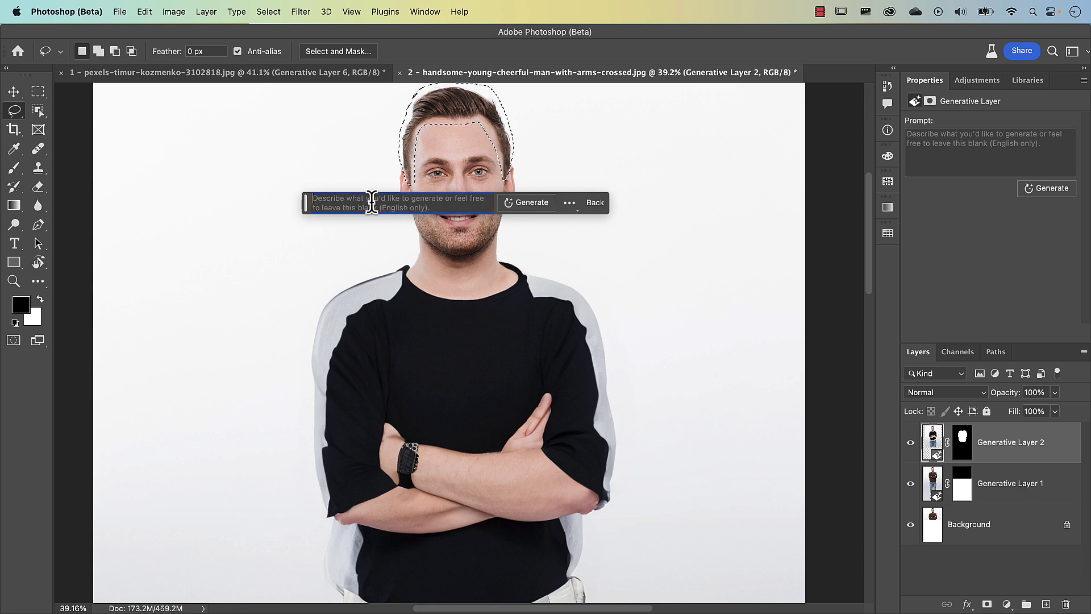
{"action": "type", "text": "black hair"}
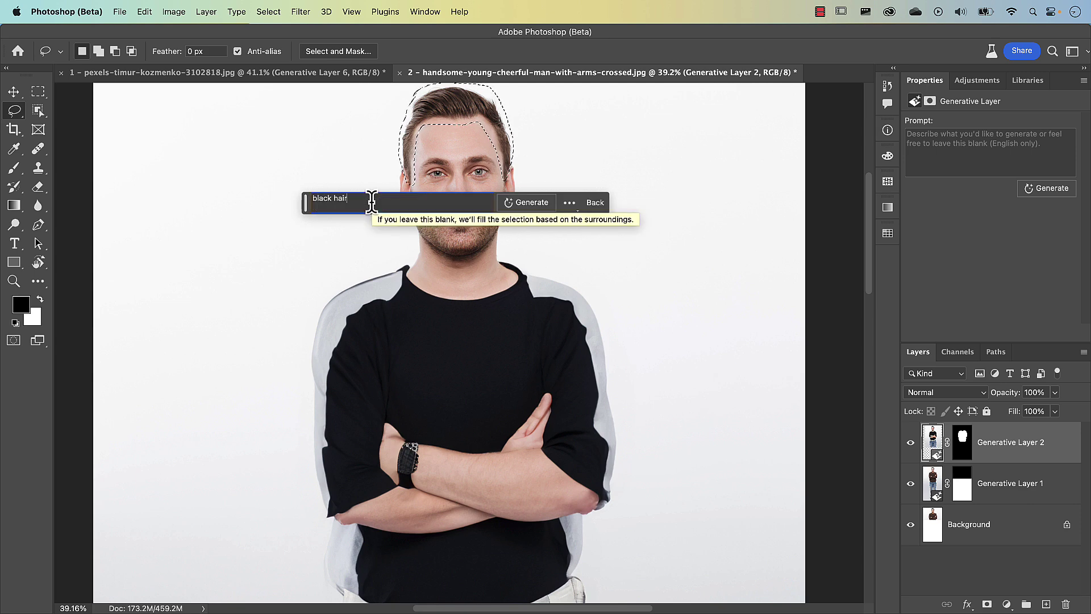
{"action": "key", "text": "Return"}
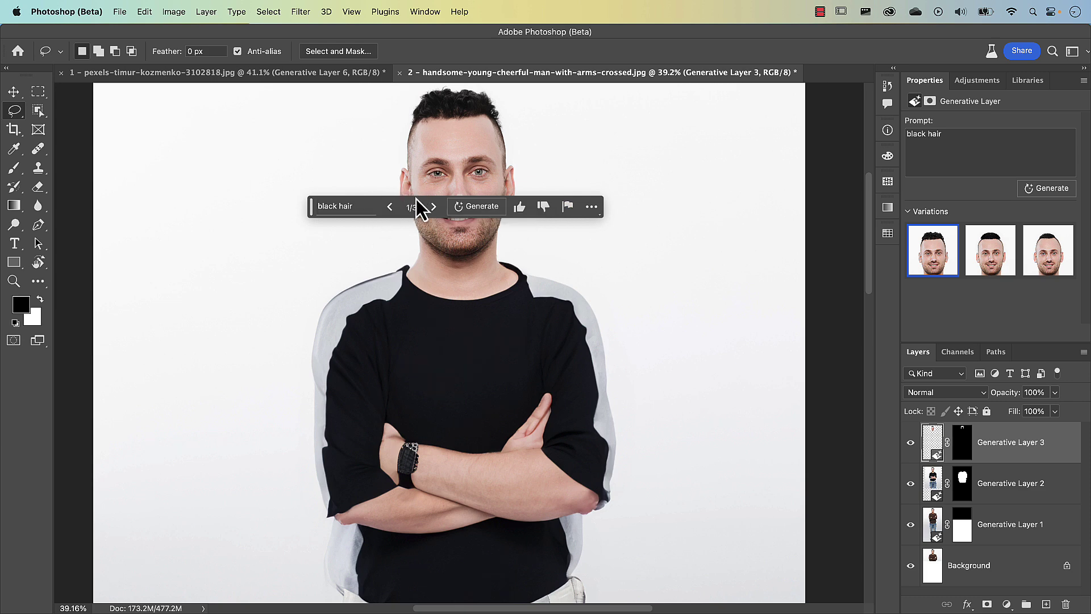
{"action": "left_click", "coordinate": [433, 207]}
{"action": "left_click", "coordinate": [434, 212]}
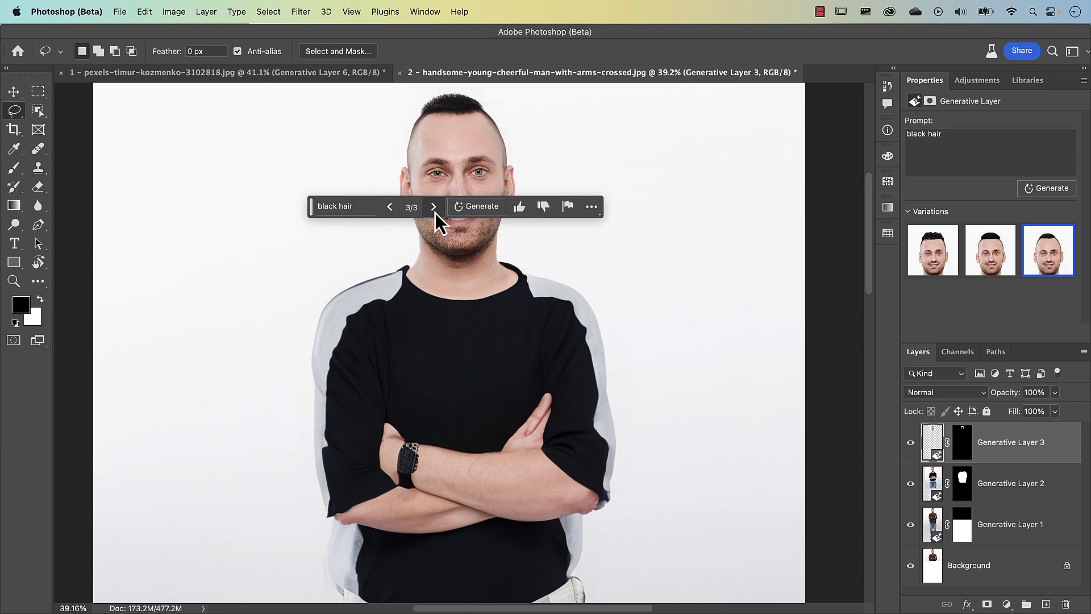
{"action": "left_click", "coordinate": [319, 208]}
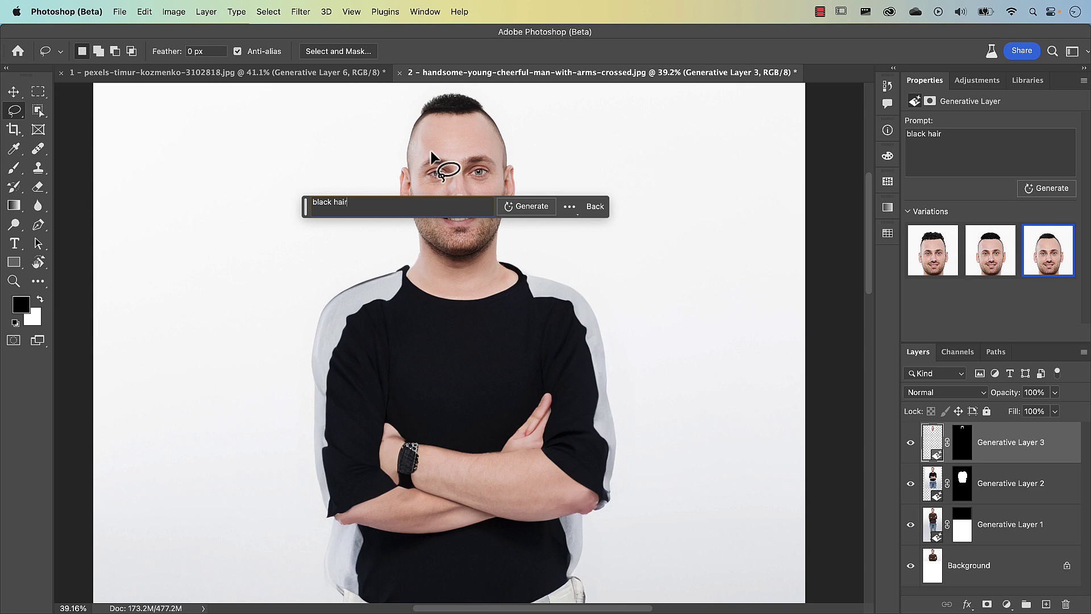
Draw a rectangular marquee around the man's eyes and generate "sunglasses" in it with Generative Fill
{"action": "left_click", "coordinate": [38, 94]}
{"action": "left_click_drag", "start_coordinate": [413, 159], "coordinate": [512, 186]}
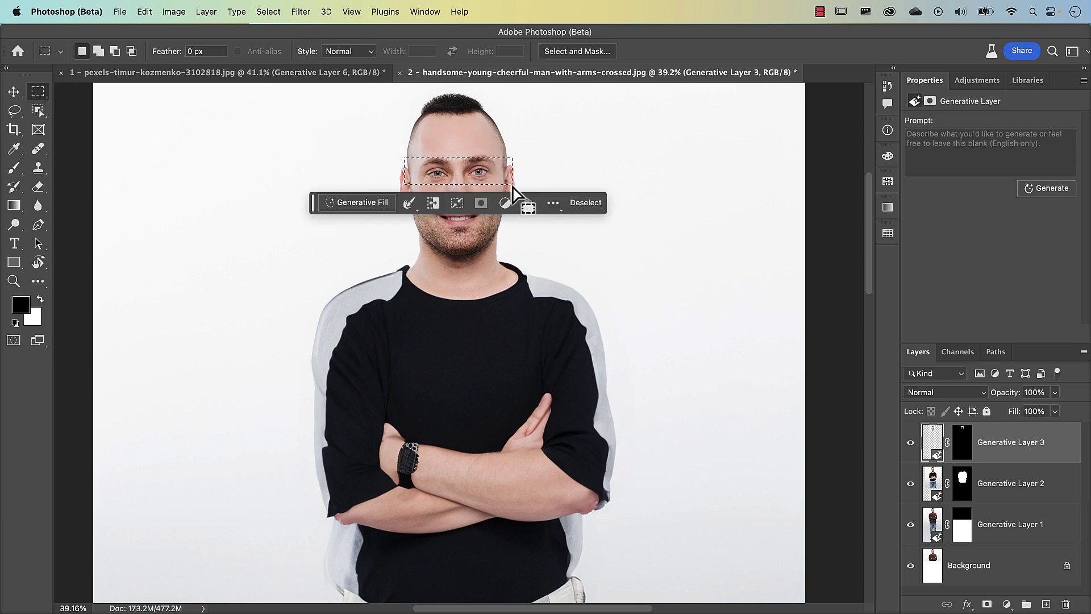
{"action": "left_click", "coordinate": [379, 202]}
{"action": "type", "text": "sung"}
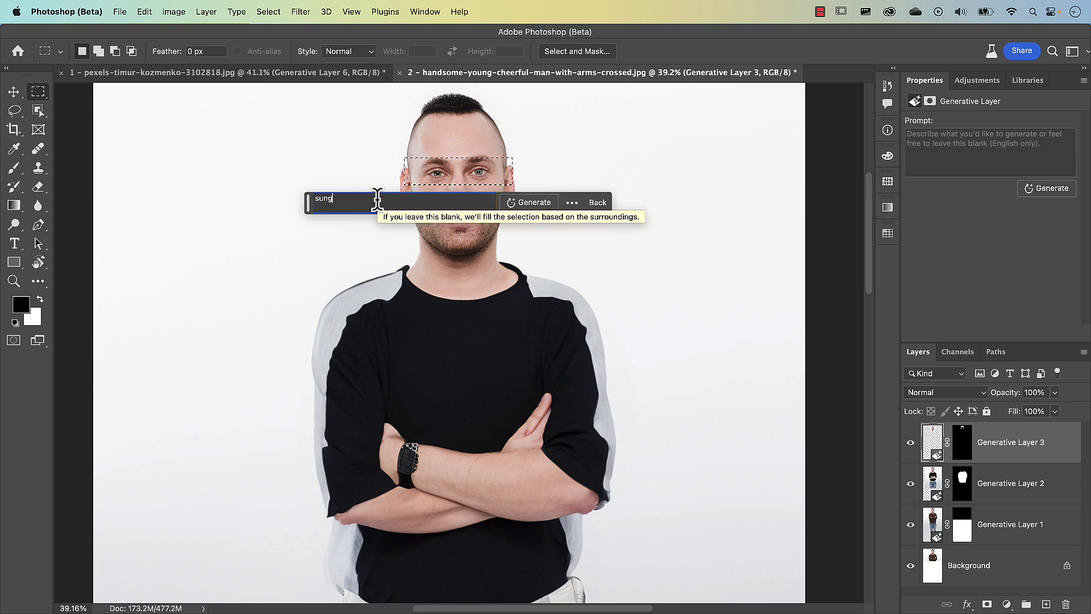
{"action": "type", "text": "lasses"}
{"action": "key", "text": "Return"}
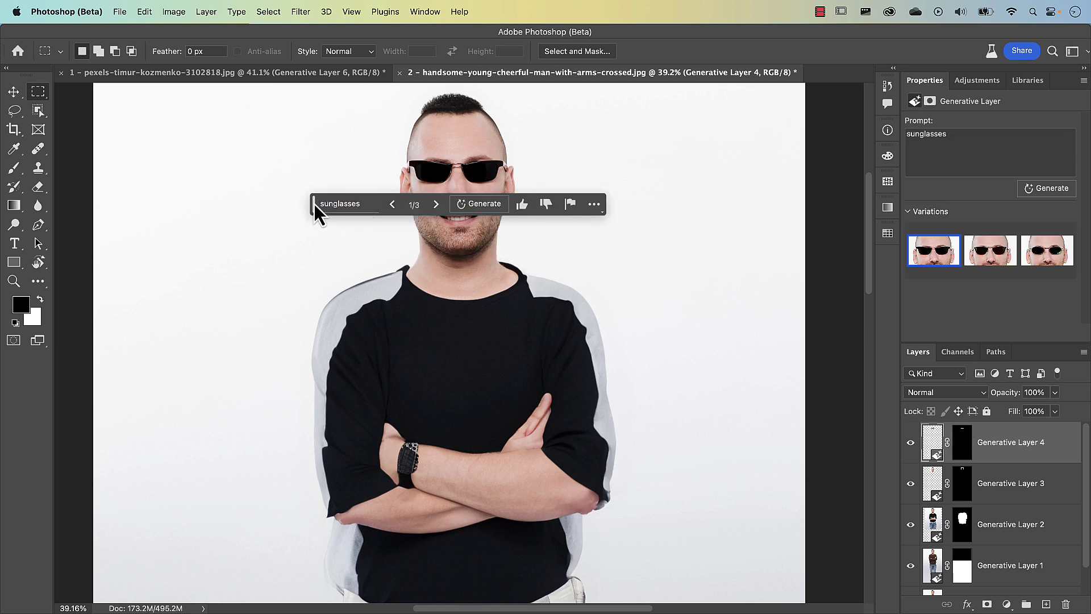
Move the contextual bar clear of the face, compare the sunglasses variations and choose the third one
{"action": "left_click_drag", "start_coordinate": [313, 204], "coordinate": [120, 260]}
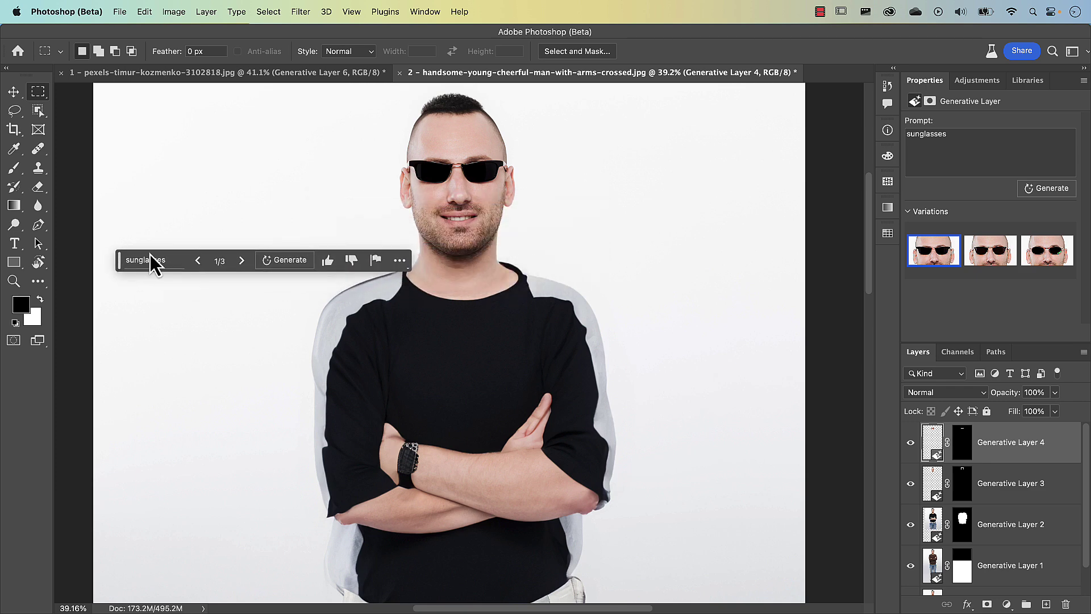
{"action": "left_click", "coordinate": [241, 261]}
{"action": "left_click", "coordinate": [241, 260]}
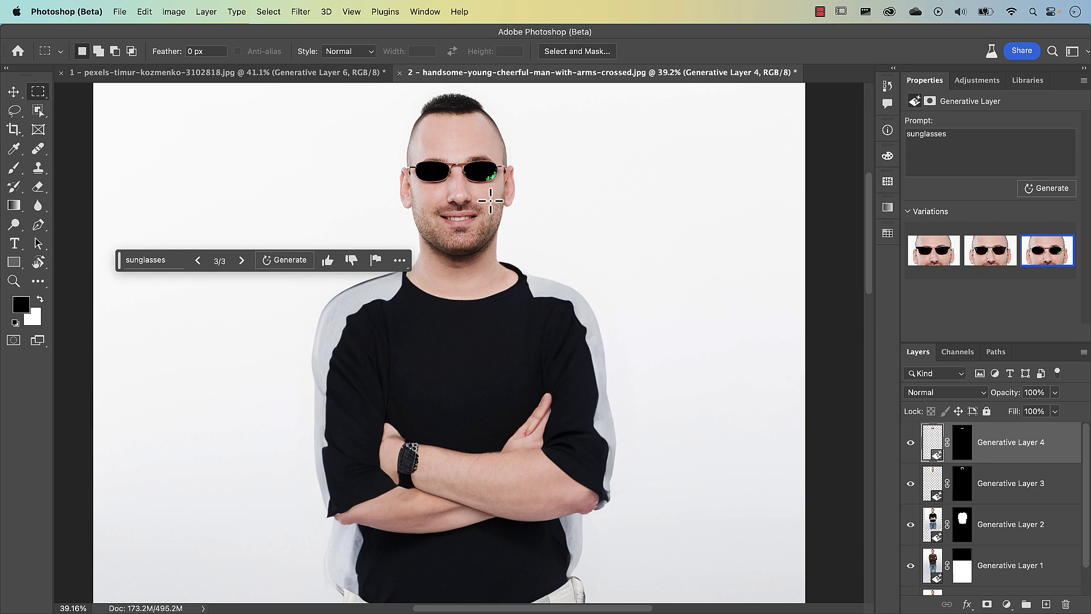
Select the whole man with the Object Selection tool on Generative Layer 1 and invert the selection to the background
{"action": "key", "text": "super+0"}
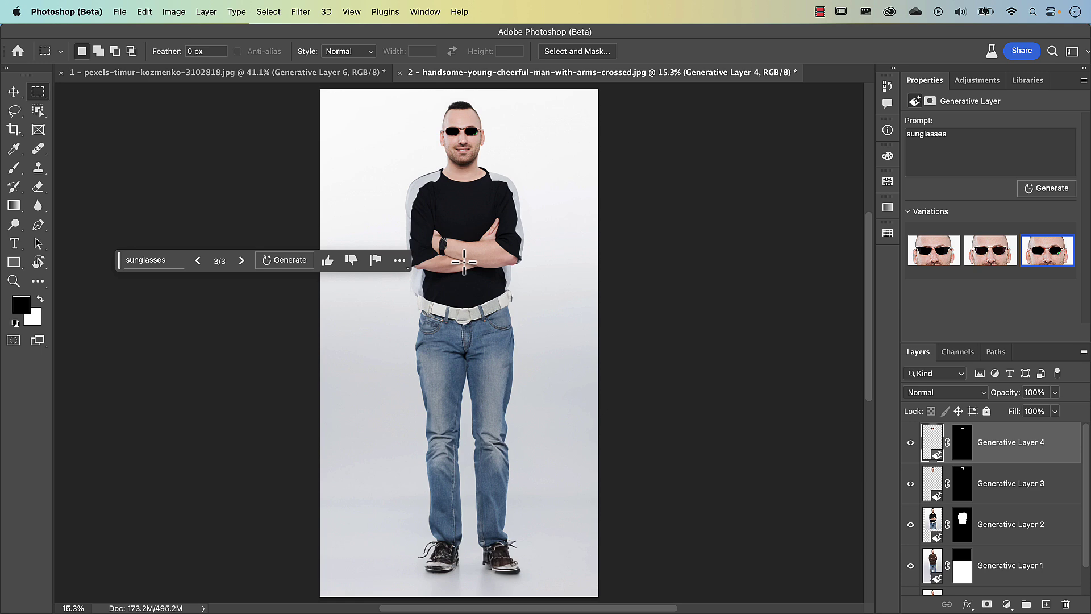
{"action": "left_click", "coordinate": [43, 112]}
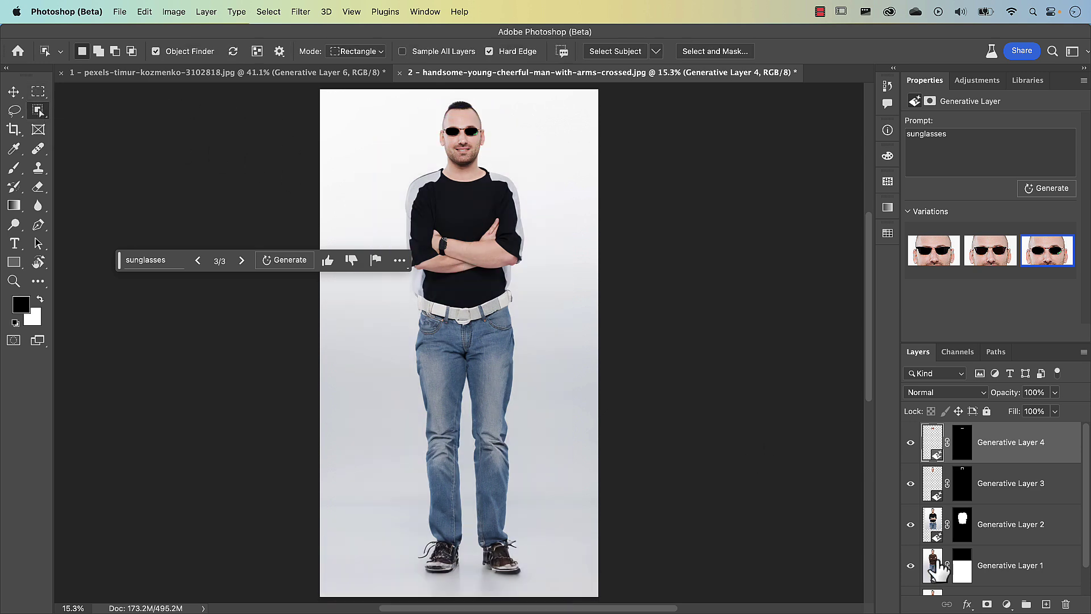
{"action": "scroll", "coordinate": [909, 569], "scroll_direction": "down", "scroll_amount": 1}
{"action": "left_click", "coordinate": [935, 531]}
{"action": "left_click", "coordinate": [481, 250]}
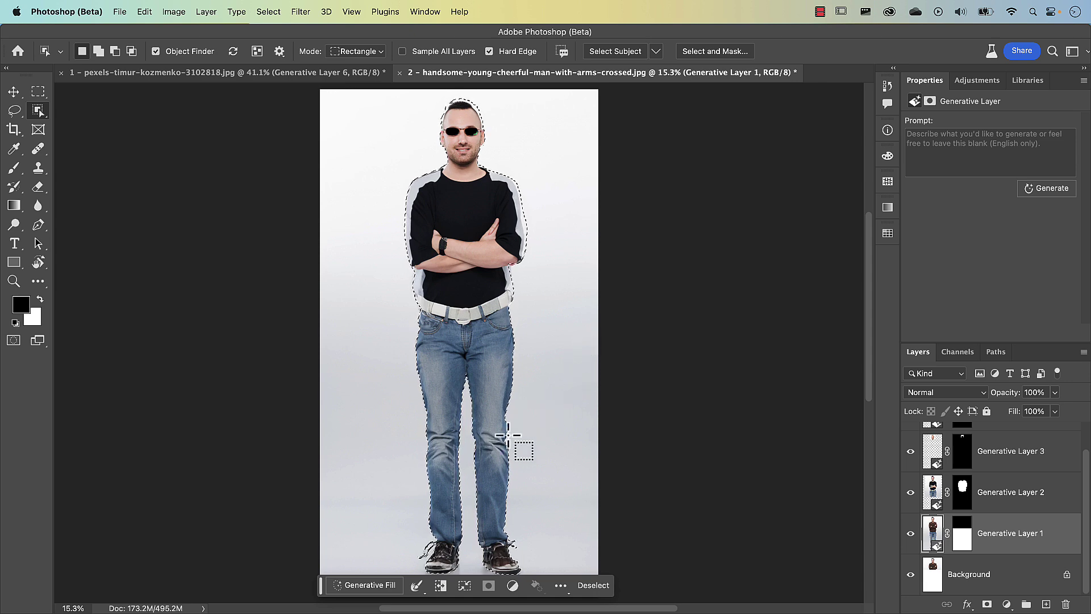
{"action": "left_click", "coordinate": [441, 586]}
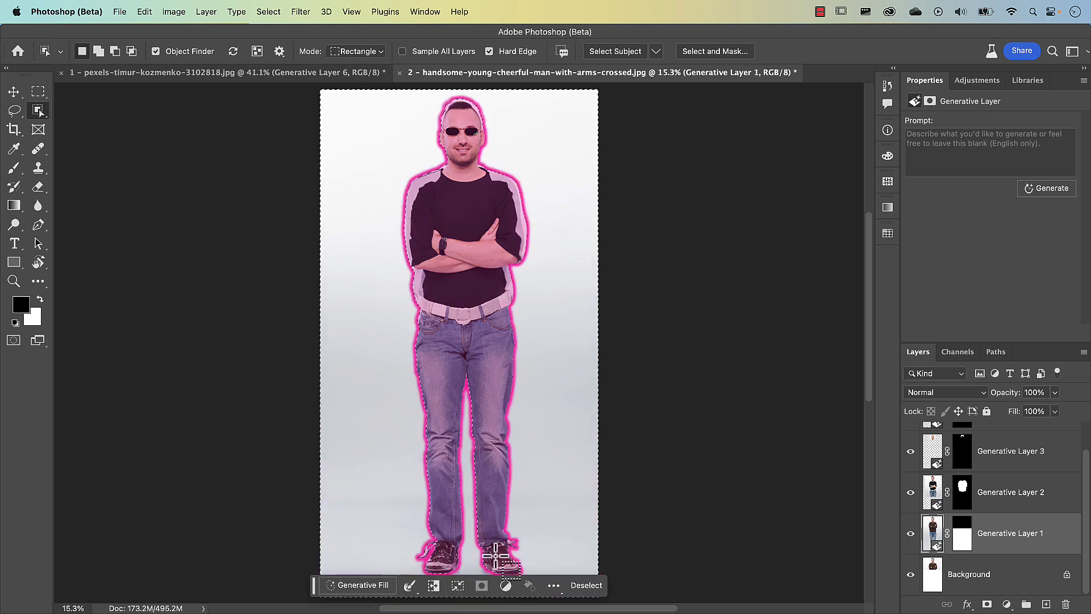
Generate "football stadium" in the background selection with Generative Fill, choose the third variation and inspect the man's outline
{"action": "left_click", "coordinate": [370, 589]}
{"action": "type", "text": "football stadium"}
{"action": "key", "text": "Return"}
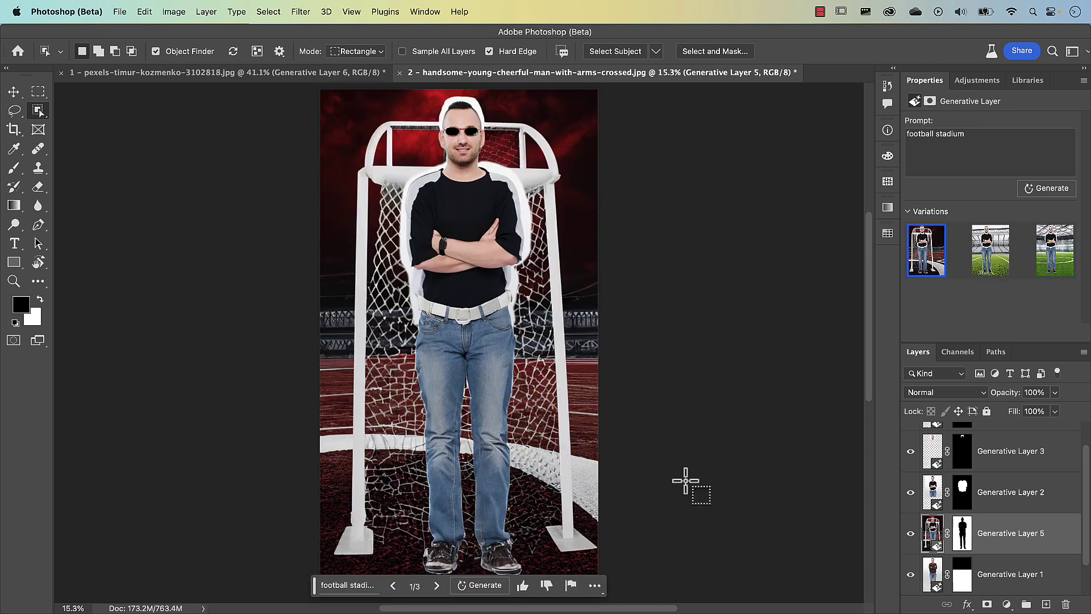
{"action": "left_click", "coordinate": [1064, 250]}
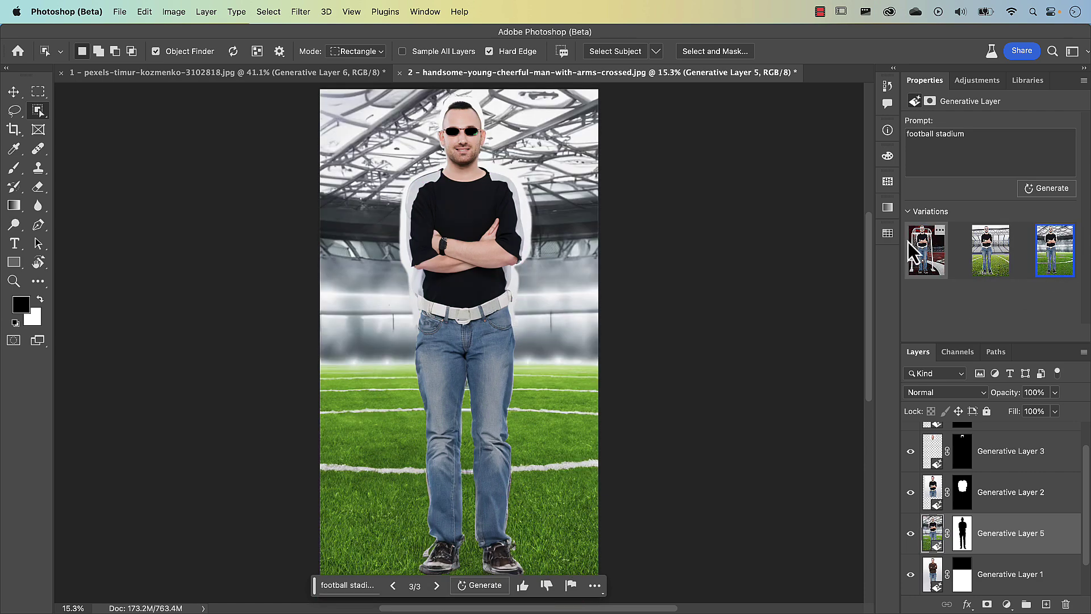
{"action": "scroll", "coordinate": [534, 207], "scroll_direction": "up", "scroll_amount": 3}
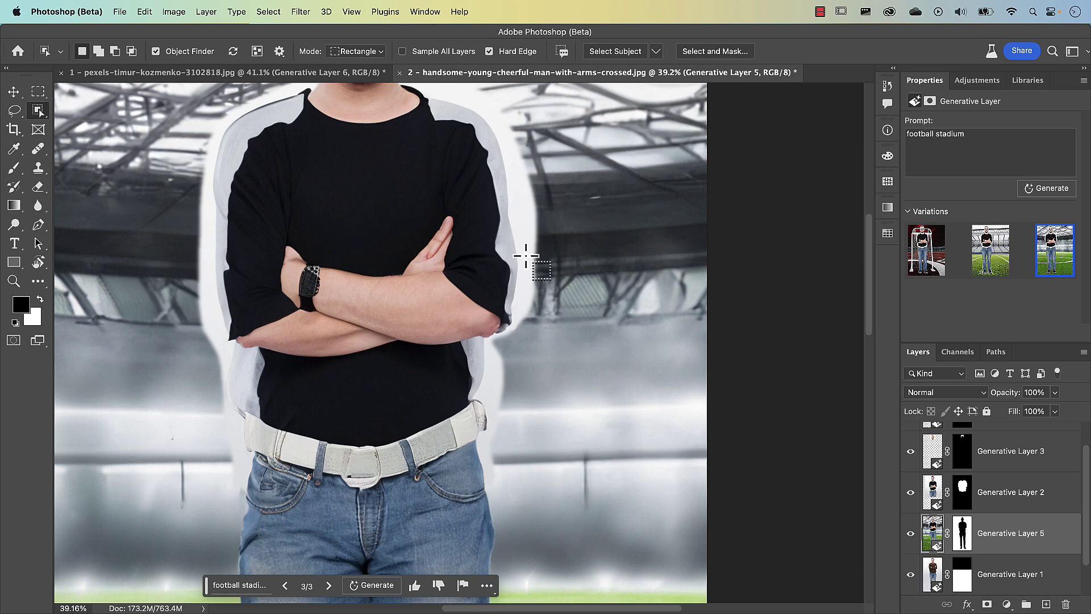
{"action": "key", "text": "super+0"}
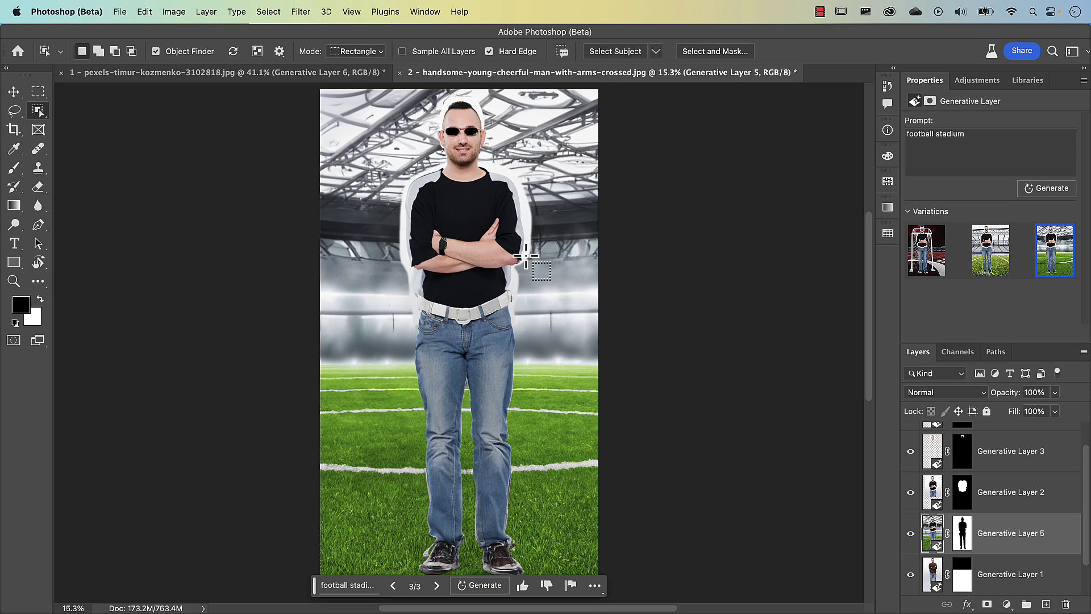
Open the image "3 - jersey-1703496_1920.jpg"
{"action": "left_click", "coordinate": [121, 12]}
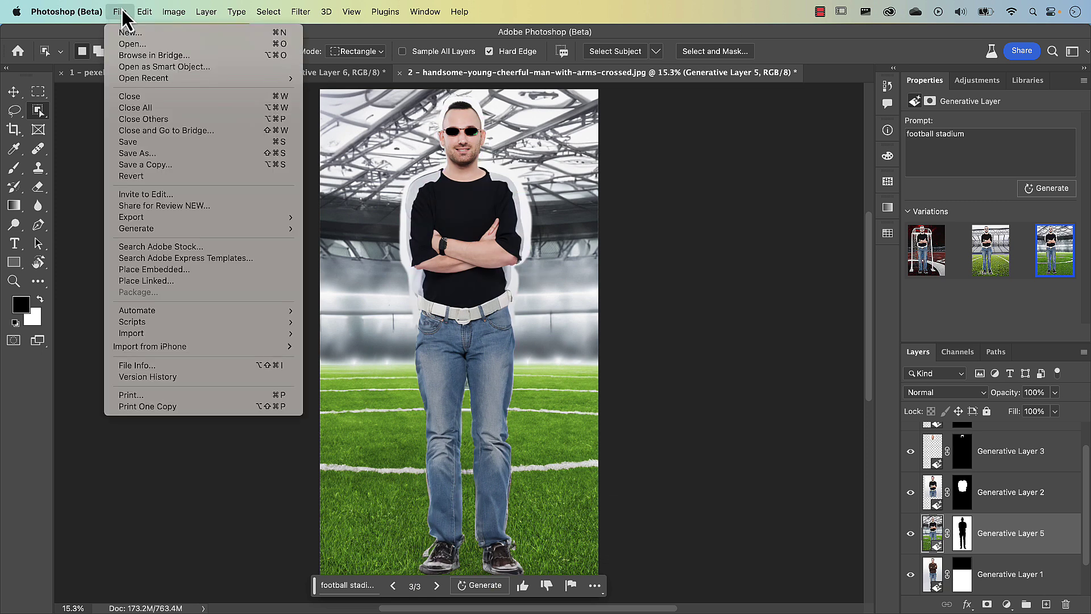
{"action": "left_click", "coordinate": [131, 44]}
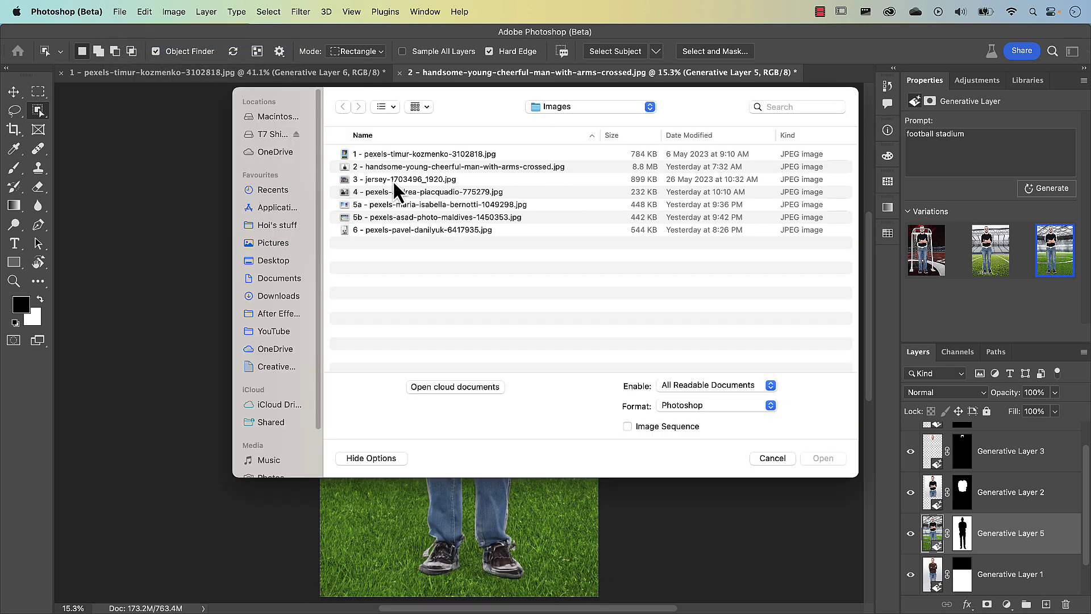
{"action": "double_click", "coordinate": [393, 180]}
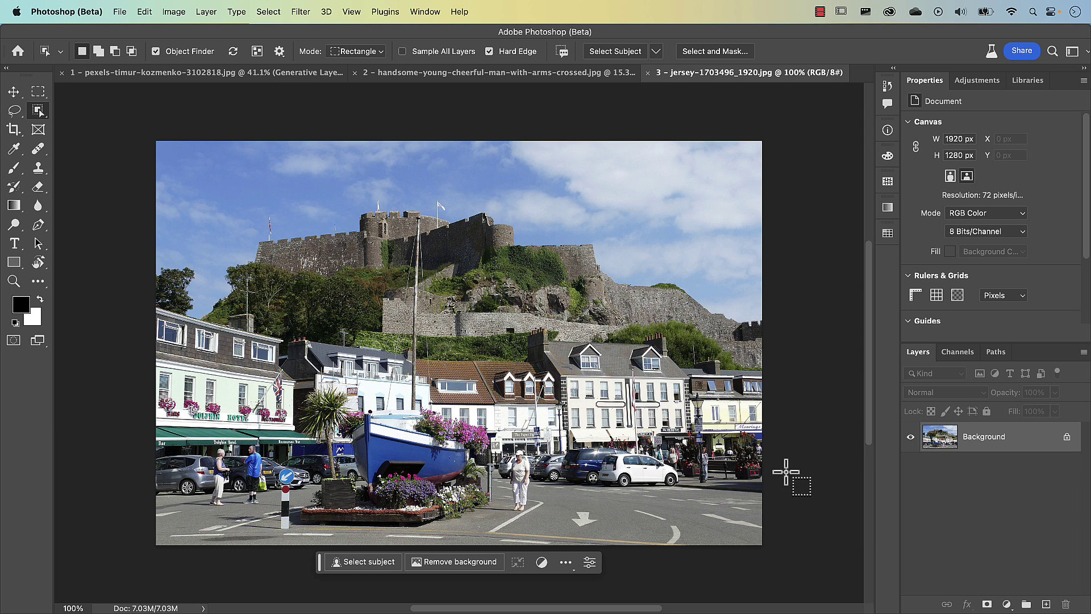
Draw a lasso selection around the standing woman and the row of parked cars beside her
{"action": "key", "text": "l"}
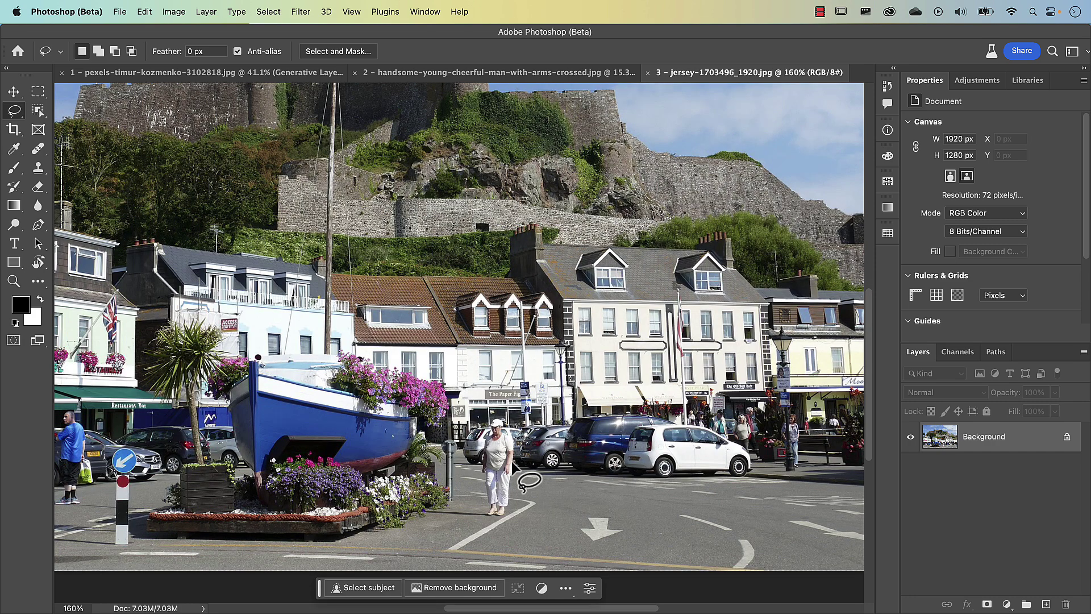
{"action": "left_click_drag", "start_coordinate": [482, 425], "coordinate": [483, 423]}
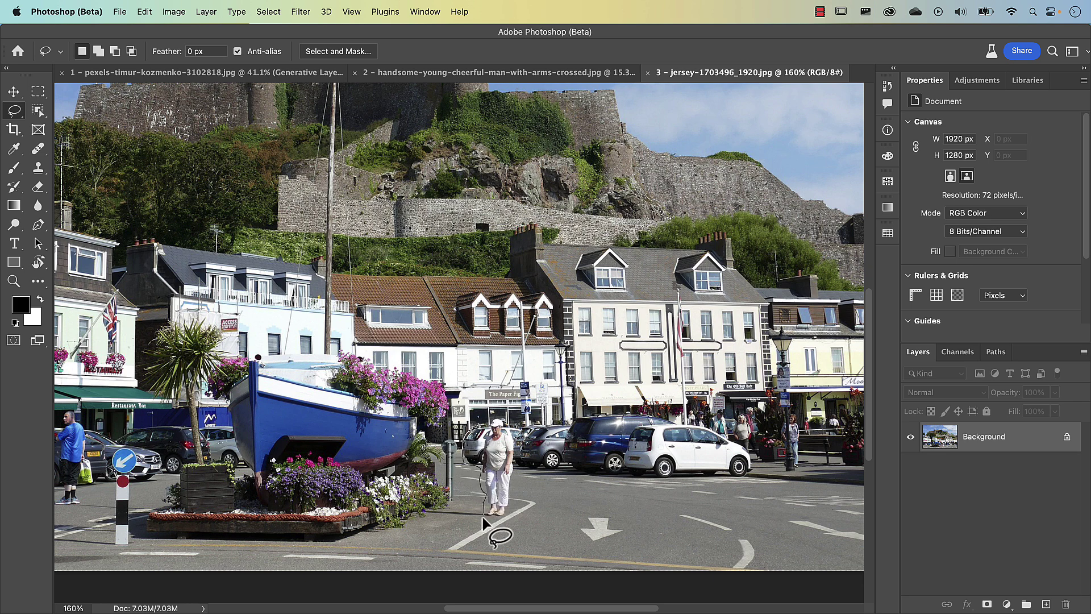
{"action": "mouse_move", "coordinate": [521, 468]}
{"action": "left_mouse_down"}
{"action": "mouse_move", "coordinate": [725, 479]}
{"action": "mouse_move", "coordinate": [757, 414]}
{"action": "left_mouse_up"}
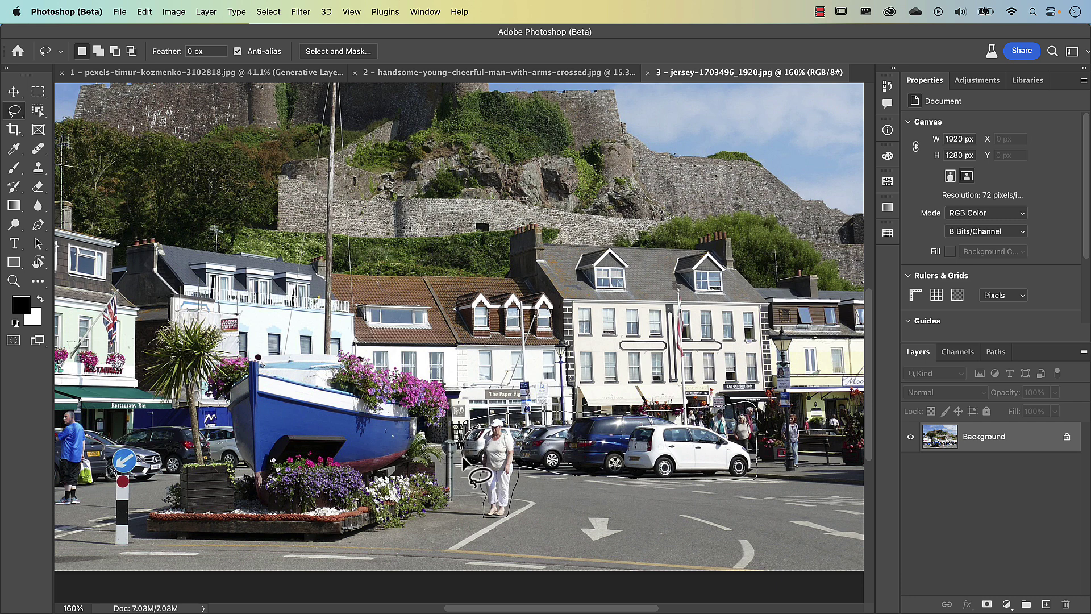
{"action": "left_click_drag", "start_coordinate": [475, 481], "coordinate": [476, 481]}
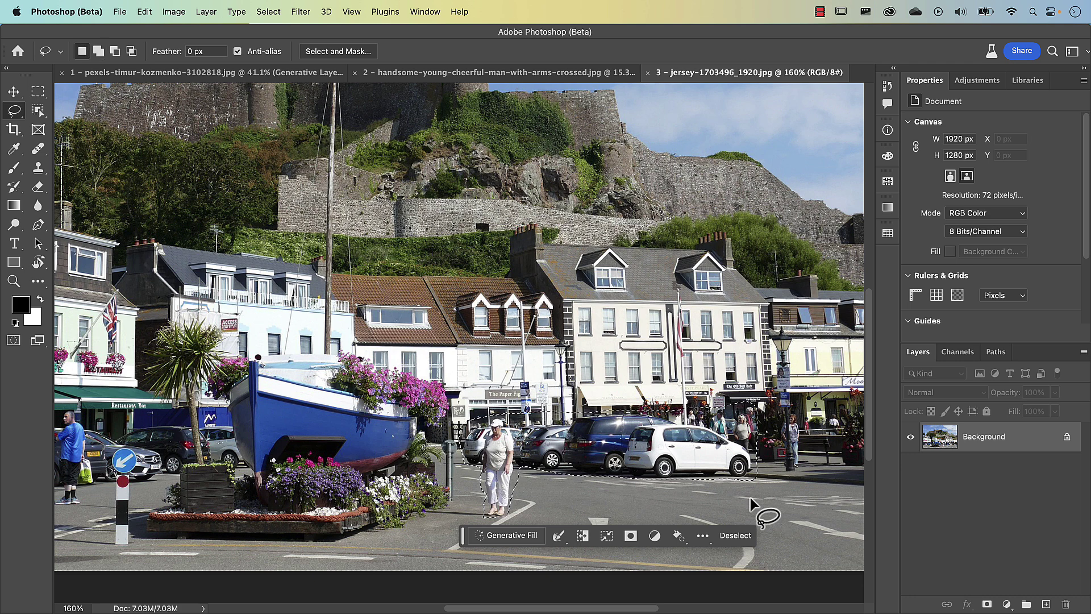
Try subtracting a small area beside the white car from the lasso selection, and undo the change
{"action": "key", "text": "alt"}
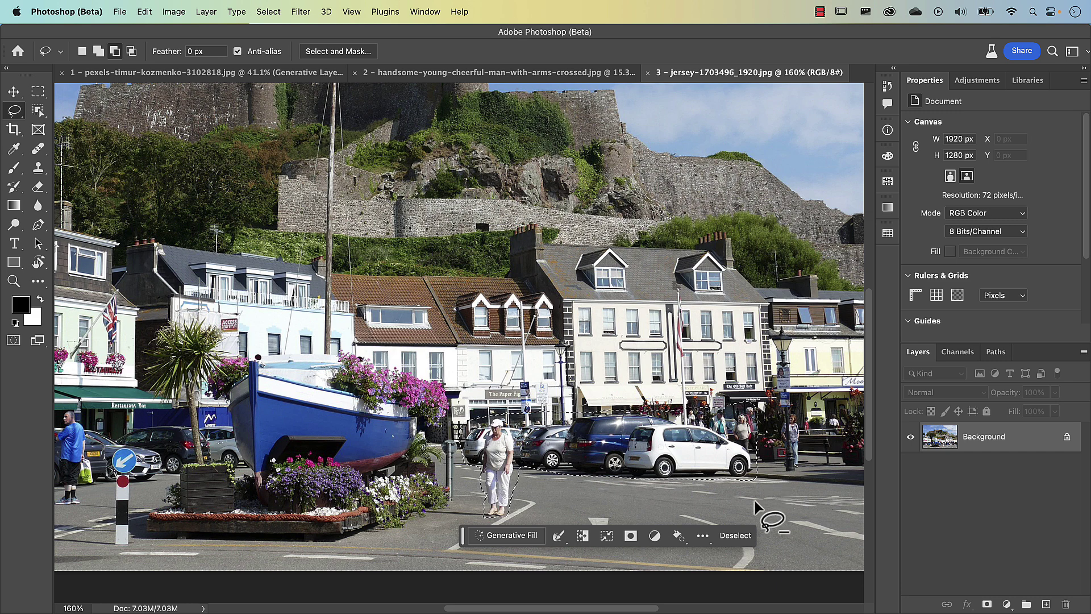
{"action": "mouse_move", "coordinate": [761, 464]}
{"action": "left_mouse_down"}
{"action": "mouse_move", "coordinate": [749, 471]}
{"action": "mouse_move", "coordinate": [758, 502]}
{"action": "mouse_move", "coordinate": [787, 487]}
{"action": "mouse_move", "coordinate": [767, 475]}
{"action": "left_mouse_up"}
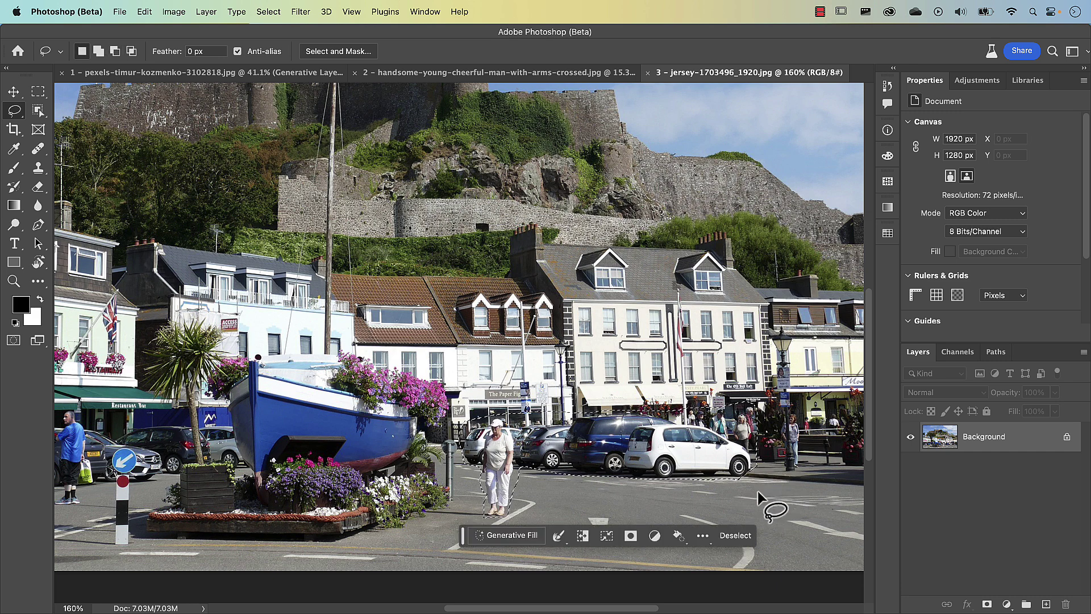
{"action": "key", "text": "shift"}
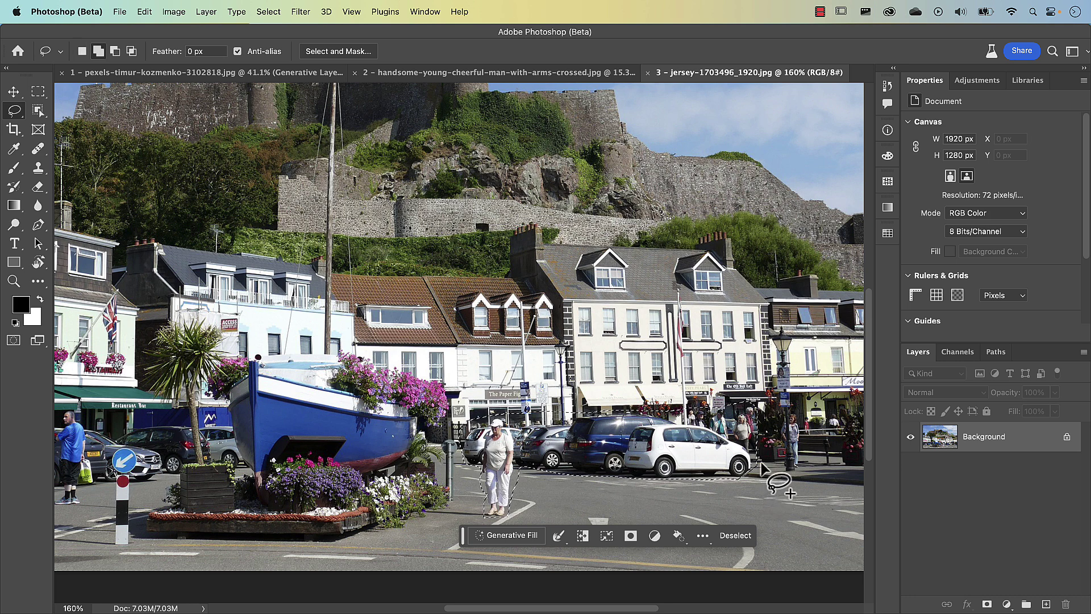
{"action": "key", "text": "super+z"}
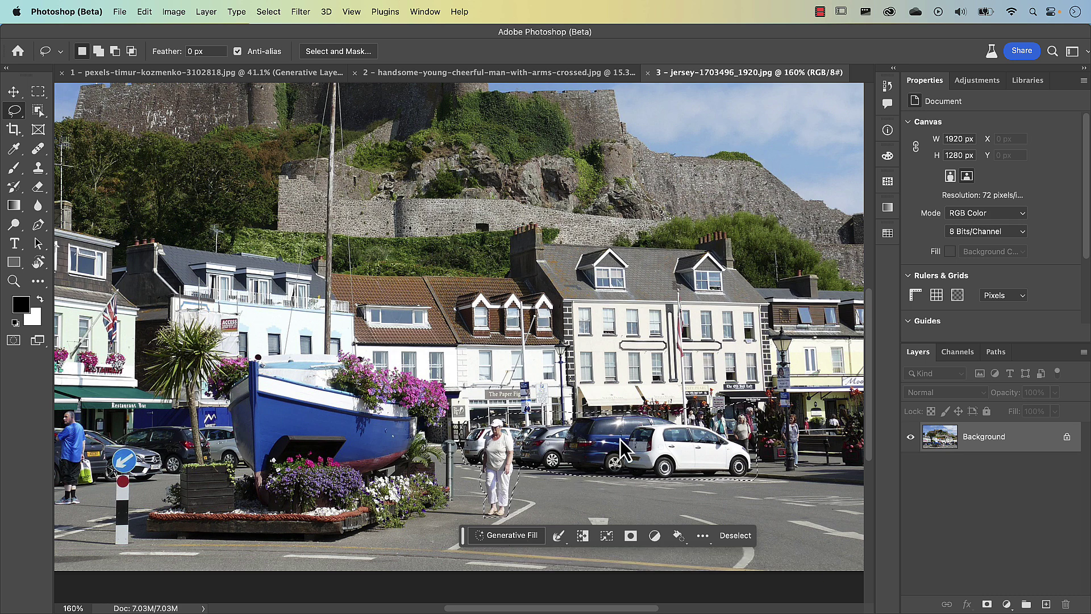
Run Generative Fill with an empty prompt on the selection to remove the woman and the cars
{"action": "right_click", "coordinate": [742, 410]}
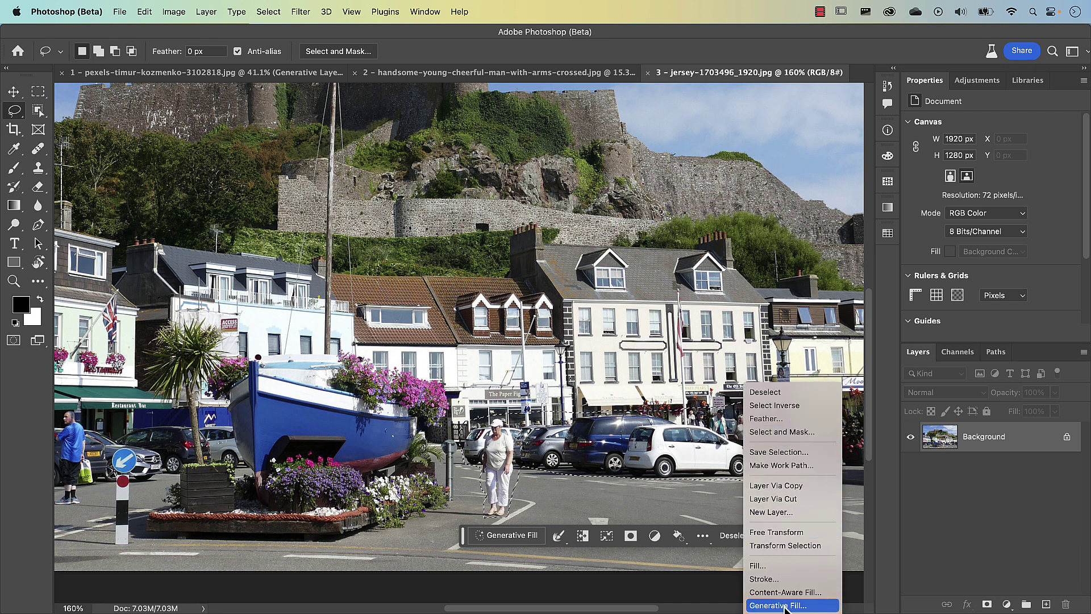
{"action": "left_click", "coordinate": [144, 12]}
{"action": "left_click", "coordinate": [145, 12]}
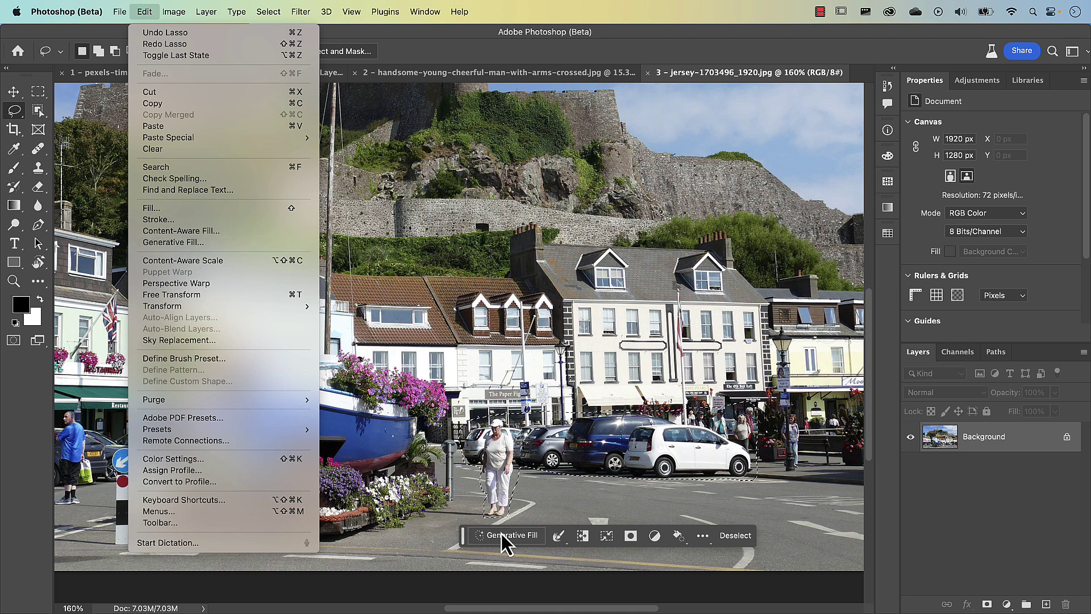
{"action": "left_click", "coordinate": [234, 243]}
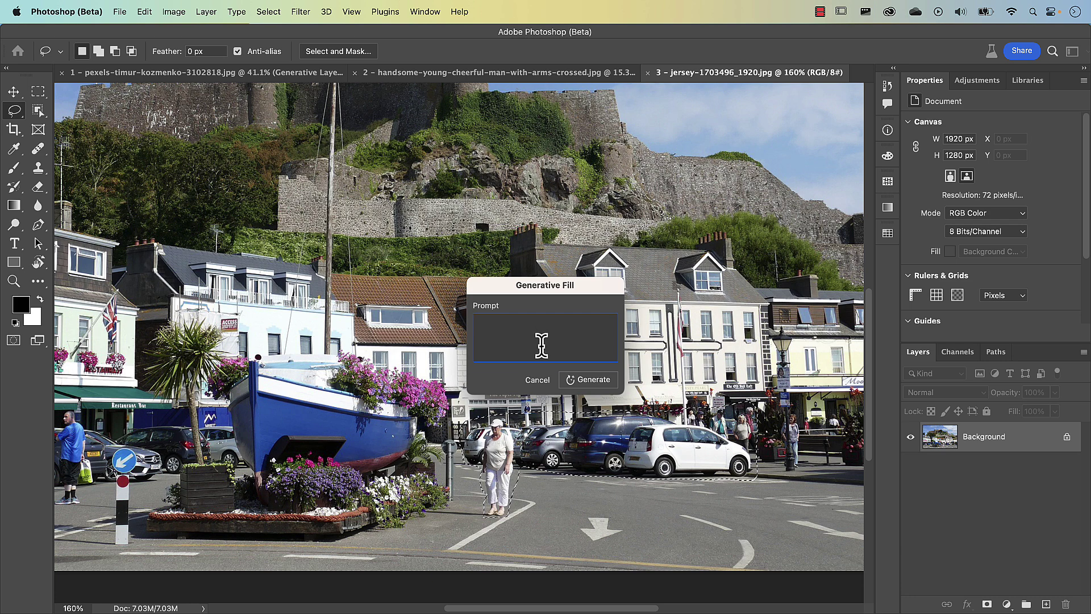
{"action": "left_click", "coordinate": [575, 379]}
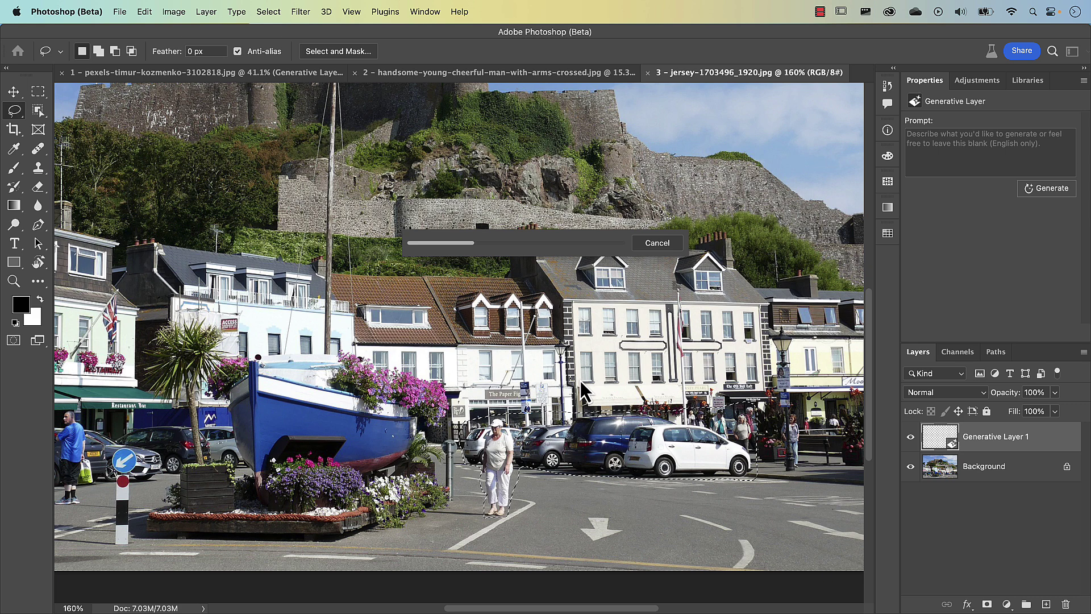
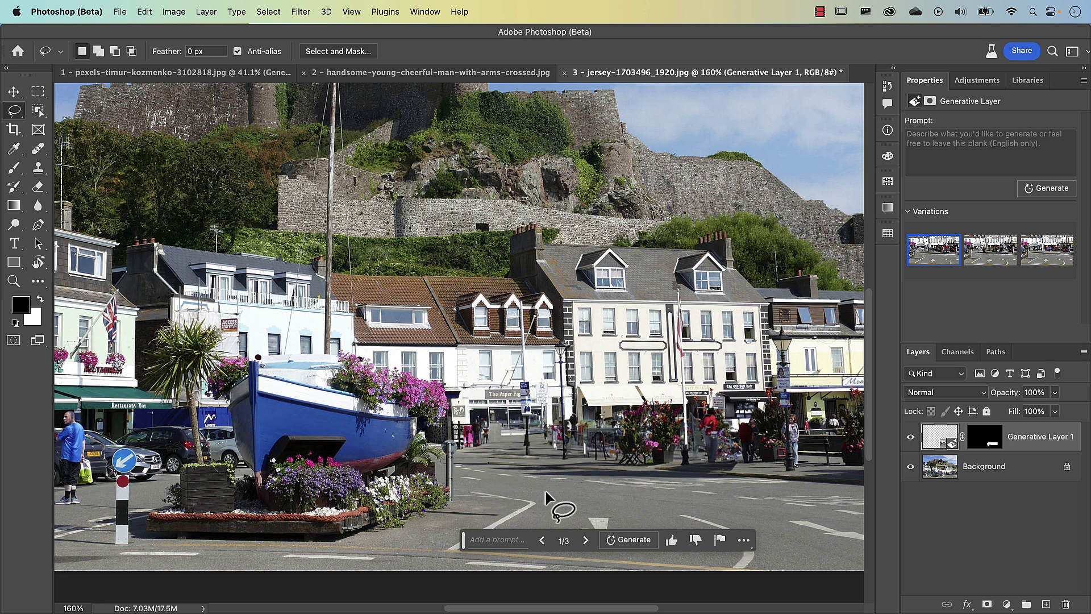
Hide Generative Layer 1 and lasso the woman and the cars again, with the Background layer active
{"action": "left_click", "coordinate": [911, 437]}
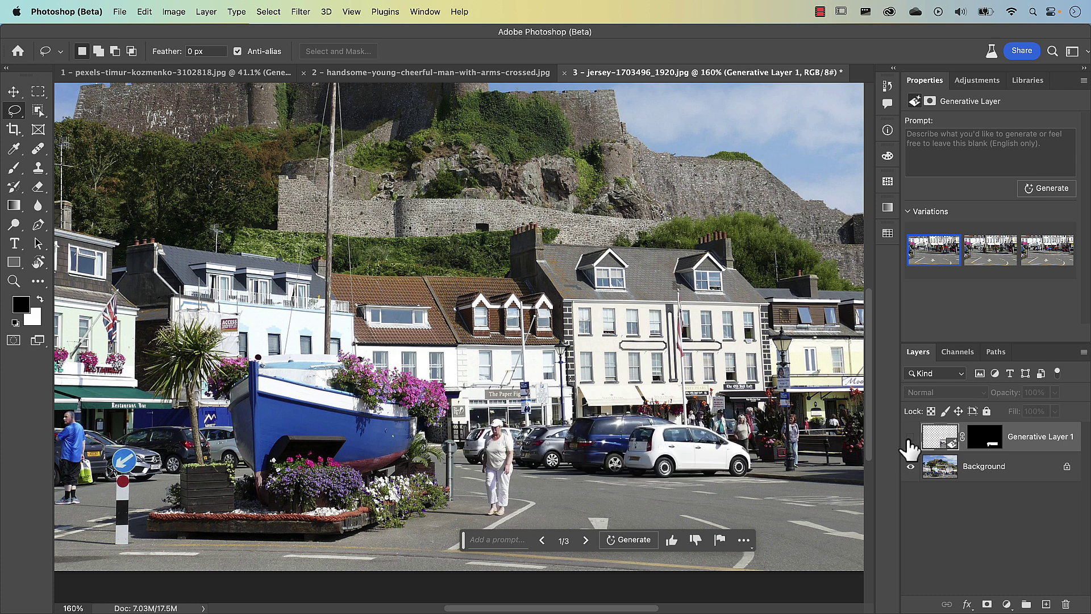
{"action": "mouse_move", "coordinate": [480, 418]}
{"action": "left_mouse_down"}
{"action": "mouse_move", "coordinate": [467, 425]}
{"action": "mouse_move", "coordinate": [458, 456]}
{"action": "mouse_move", "coordinate": [507, 541]}
{"action": "mouse_move", "coordinate": [698, 500]}
{"action": "mouse_move", "coordinate": [559, 420]}
{"action": "mouse_move", "coordinate": [494, 410]}
{"action": "left_mouse_up"}
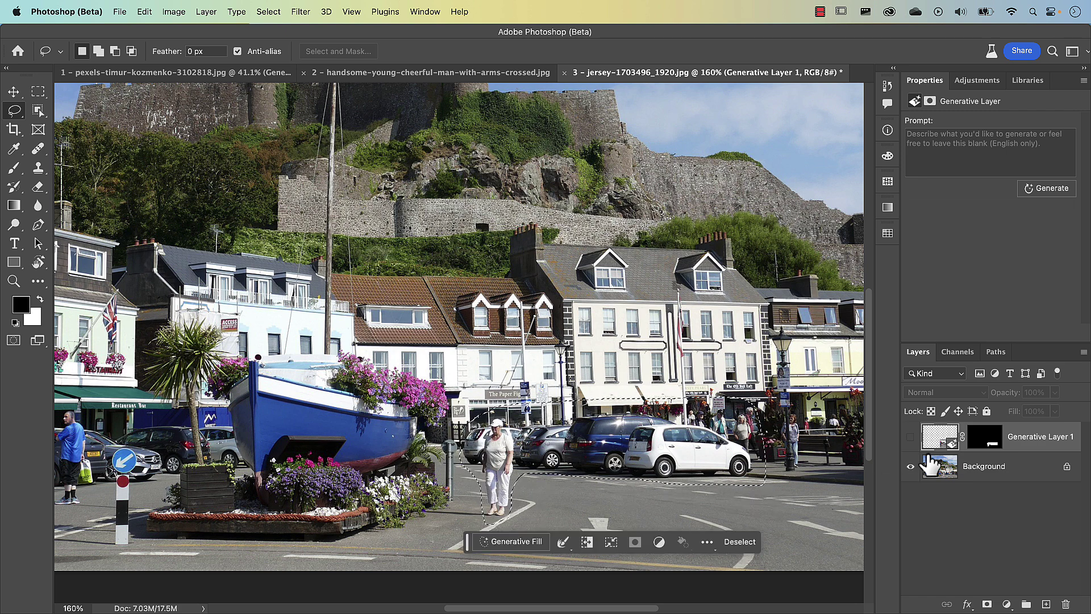
{"action": "left_click", "coordinate": [938, 474]}
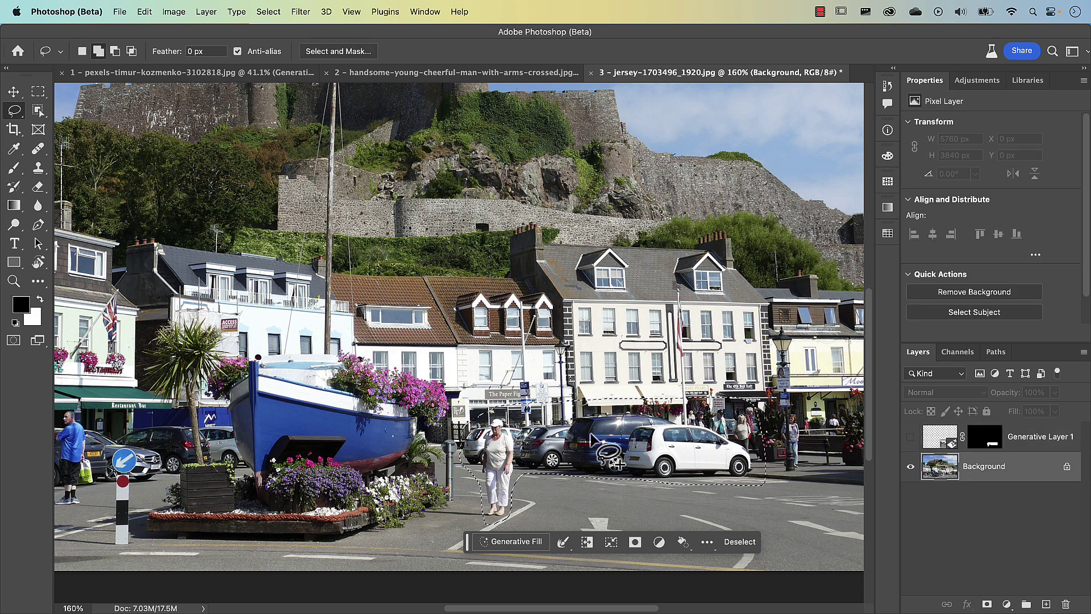
Try filling the selection around the woman and cars with Content-Aware contents, and inspect the filled area up close
{"action": "key", "text": "shift+BackSpace"}
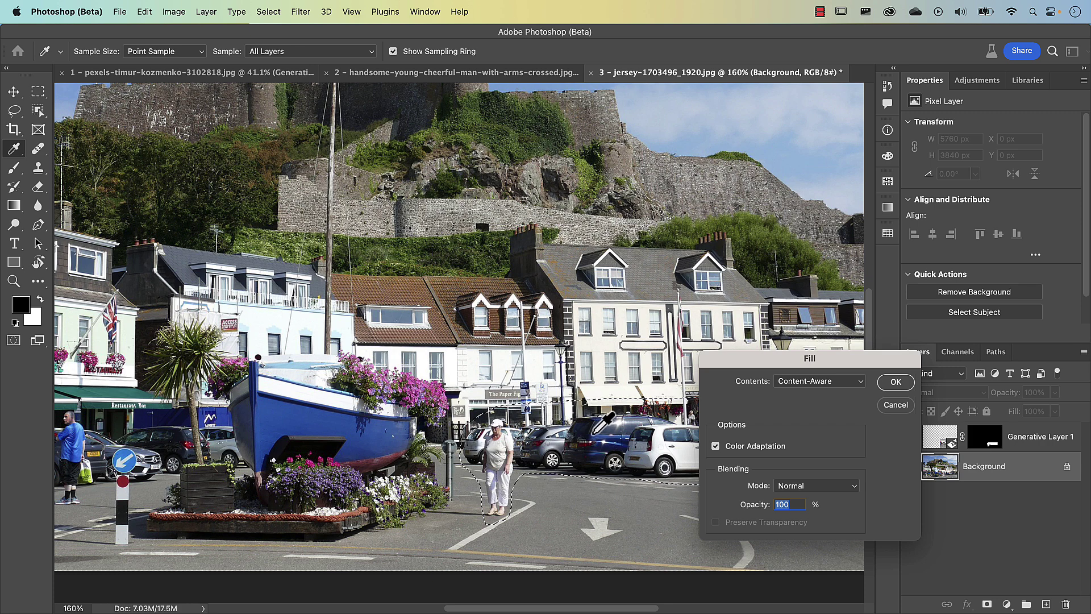
{"action": "left_click_drag", "start_coordinate": [773, 358], "coordinate": [643, 252]}
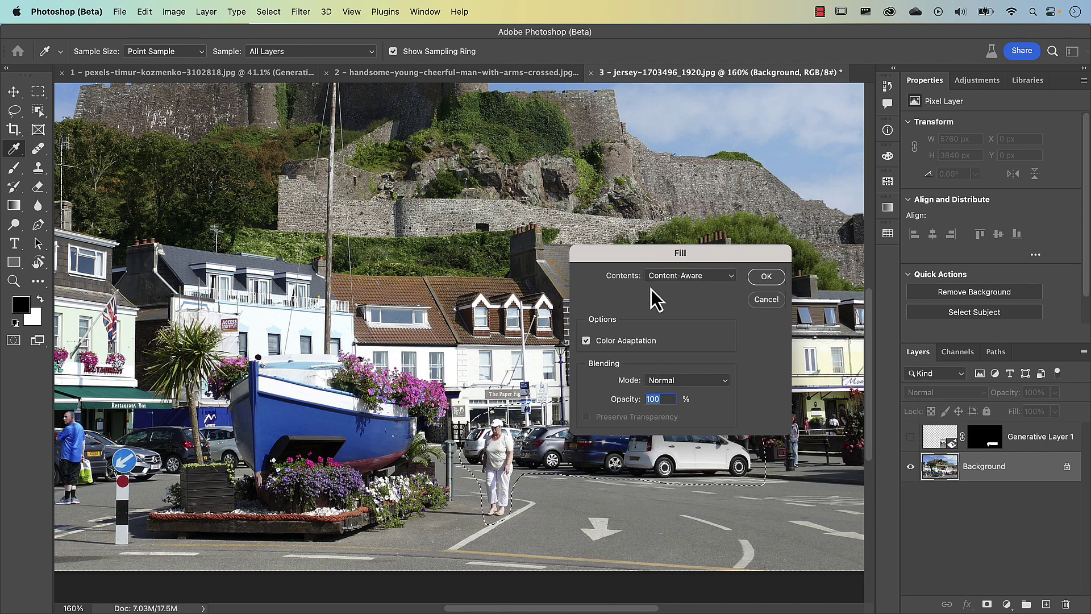
{"action": "left_click", "coordinate": [678, 280]}
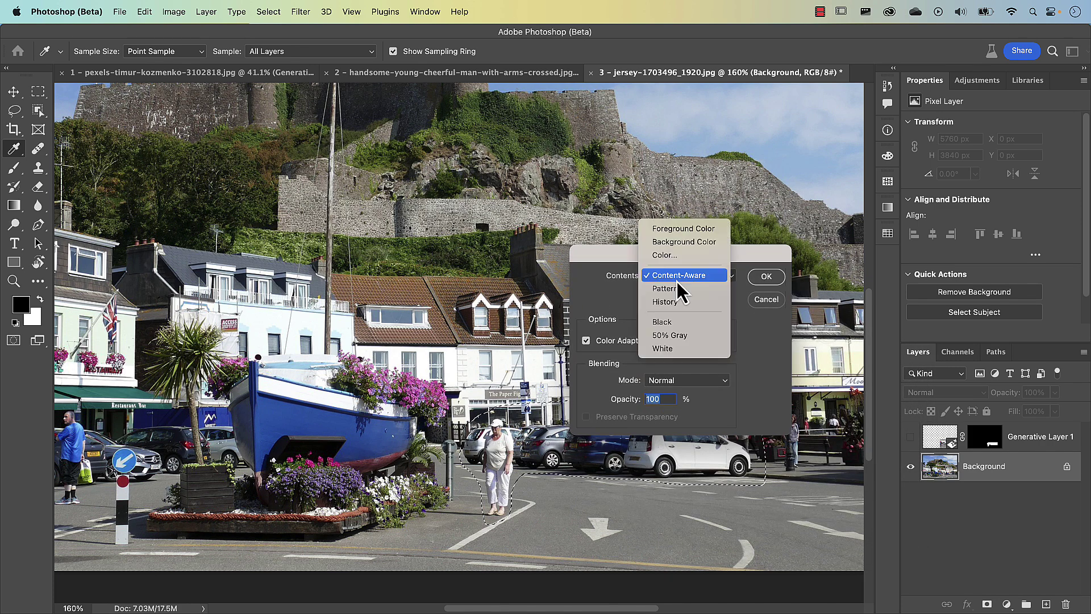
{"action": "left_click", "coordinate": [714, 276]}
{"action": "left_click", "coordinate": [765, 277]}
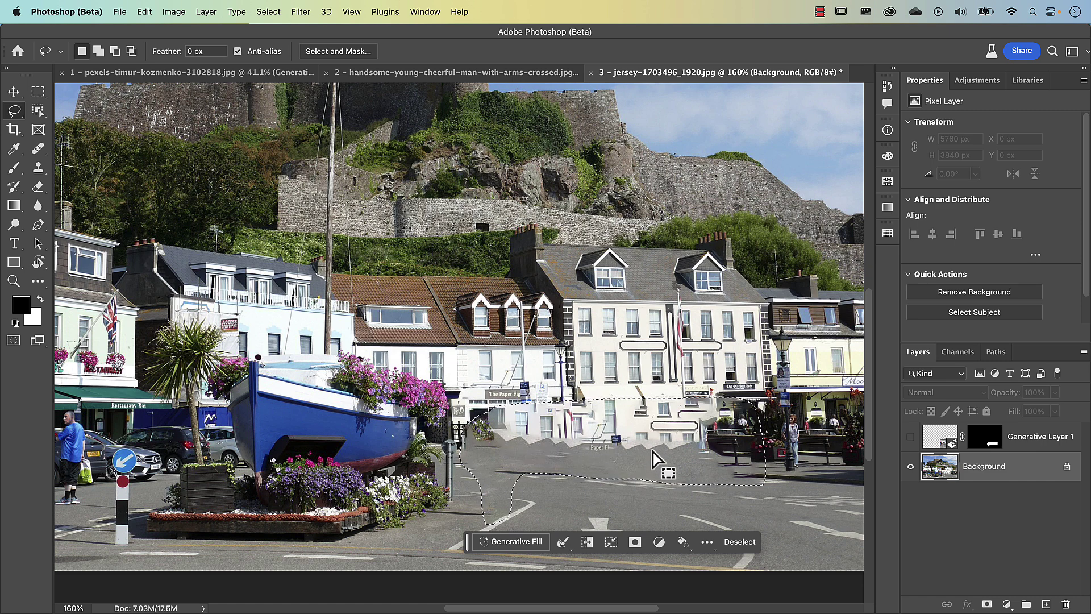
{"action": "scroll", "coordinate": [653, 459], "scroll_direction": "up", "scroll_amount": 5}
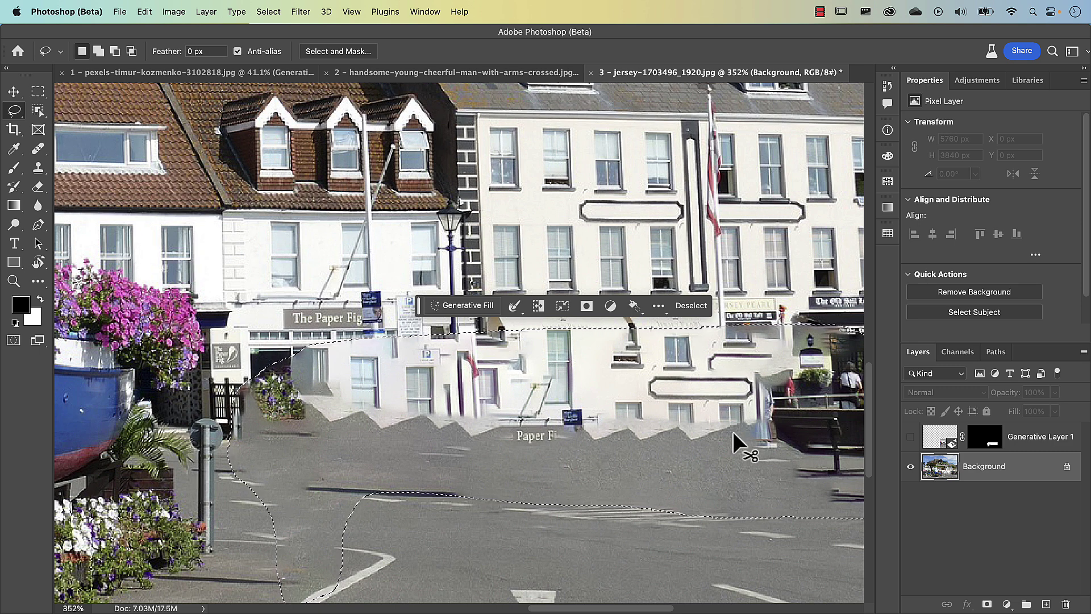
{"action": "scroll", "coordinate": [733, 434], "scroll_direction": "down", "scroll_amount": 5}
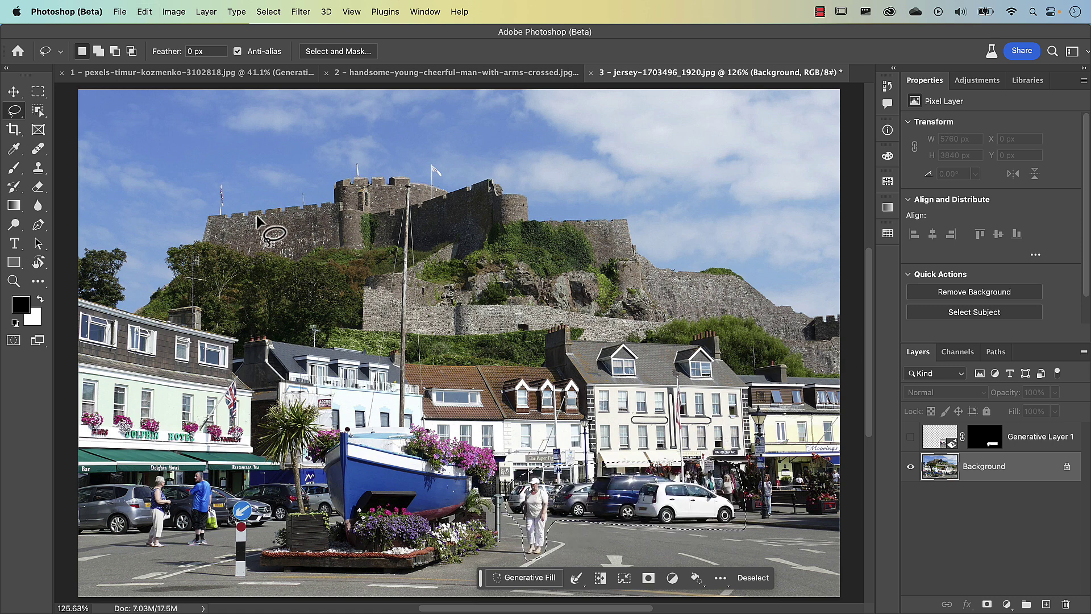
Open the Content-Aware Fill workspace and brush the castle and rooftops out of the sampling area
{"action": "left_click", "coordinate": [145, 13]}
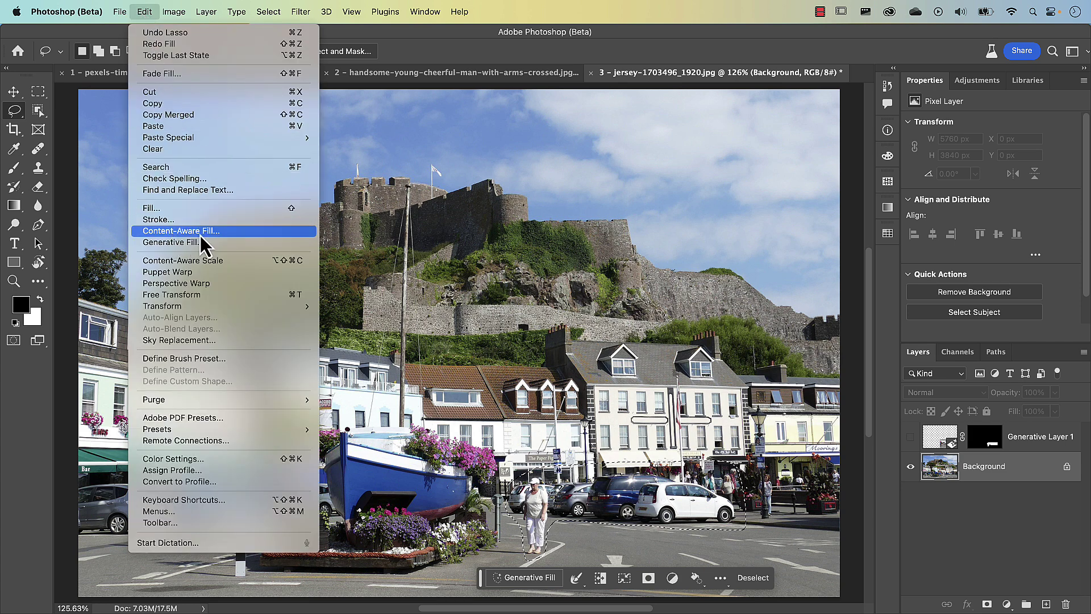
{"action": "left_click", "coordinate": [227, 234]}
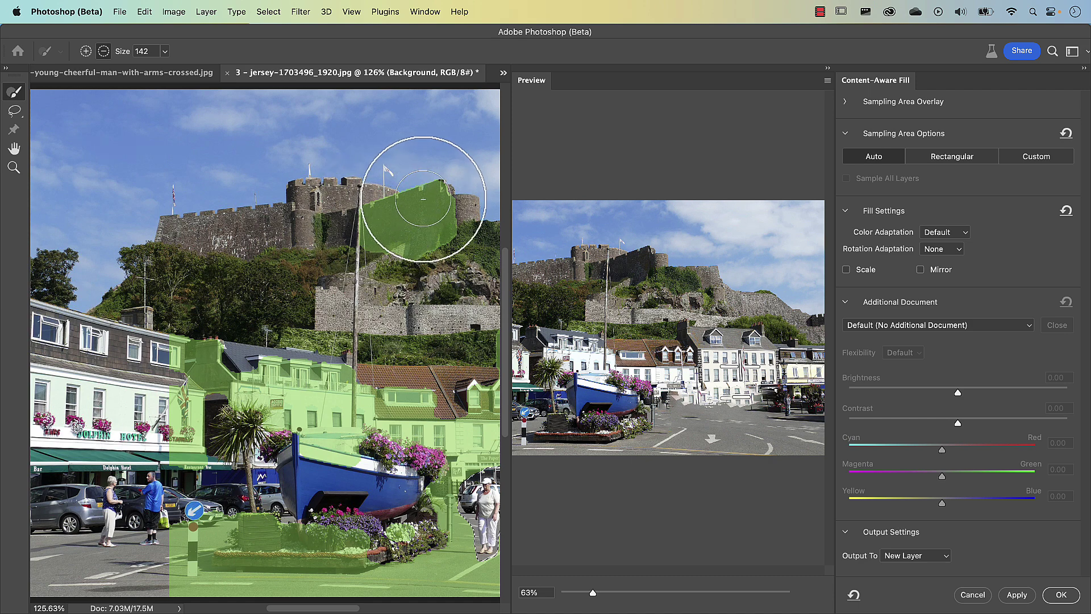
{"action": "mouse_move", "coordinate": [434, 232]}
{"action": "left_mouse_down"}
{"action": "mouse_move", "coordinate": [439, 190]}
{"action": "mouse_move", "coordinate": [425, 200]}
{"action": "mouse_move", "coordinate": [416, 259]}
{"action": "mouse_move", "coordinate": [380, 203]}
{"action": "mouse_move", "coordinate": [363, 250]}
{"action": "mouse_move", "coordinate": [318, 211]}
{"action": "mouse_move", "coordinate": [282, 269]}
{"action": "mouse_move", "coordinate": [171, 318]}
{"action": "mouse_move", "coordinate": [158, 334]}
{"action": "mouse_move", "coordinate": [147, 418]}
{"action": "mouse_move", "coordinate": [141, 554]}
{"action": "mouse_move", "coordinate": [195, 547]}
{"action": "left_mouse_up"}
{"action": "left_click_drag", "start_coordinate": [314, 392], "coordinate": [347, 373]}
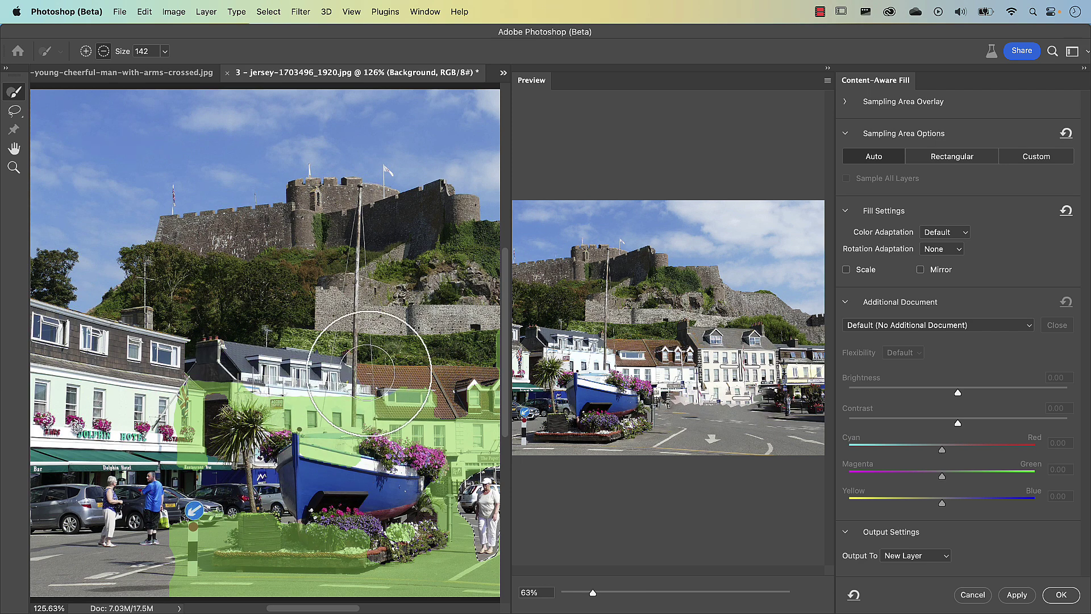
Brush the rooftops back into the sampling area, and cancel the Content-Aware Fill
{"action": "left_click", "coordinate": [85, 51]}
{"action": "mouse_move", "coordinate": [250, 316]}
{"action": "left_mouse_down"}
{"action": "mouse_move", "coordinate": [284, 369]}
{"action": "mouse_move", "coordinate": [360, 383]}
{"action": "mouse_move", "coordinate": [427, 377]}
{"action": "left_mouse_up"}
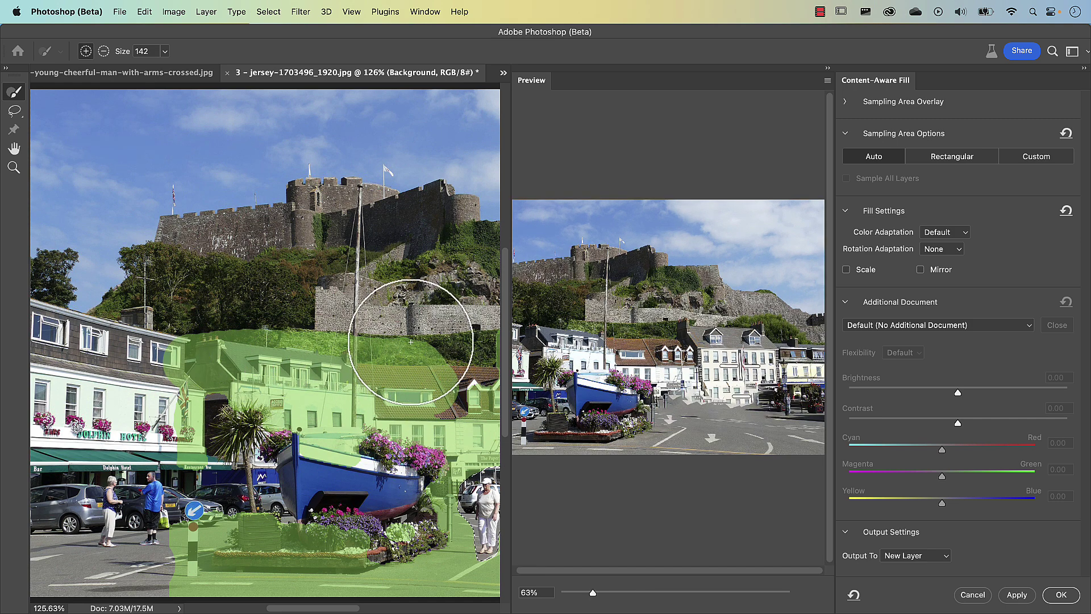
{"action": "left_click", "coordinate": [104, 51]}
{"action": "mouse_move", "coordinate": [372, 335]}
{"action": "left_mouse_down"}
{"action": "mouse_move", "coordinate": [416, 345]}
{"action": "mouse_move", "coordinate": [438, 374]}
{"action": "left_mouse_up"}
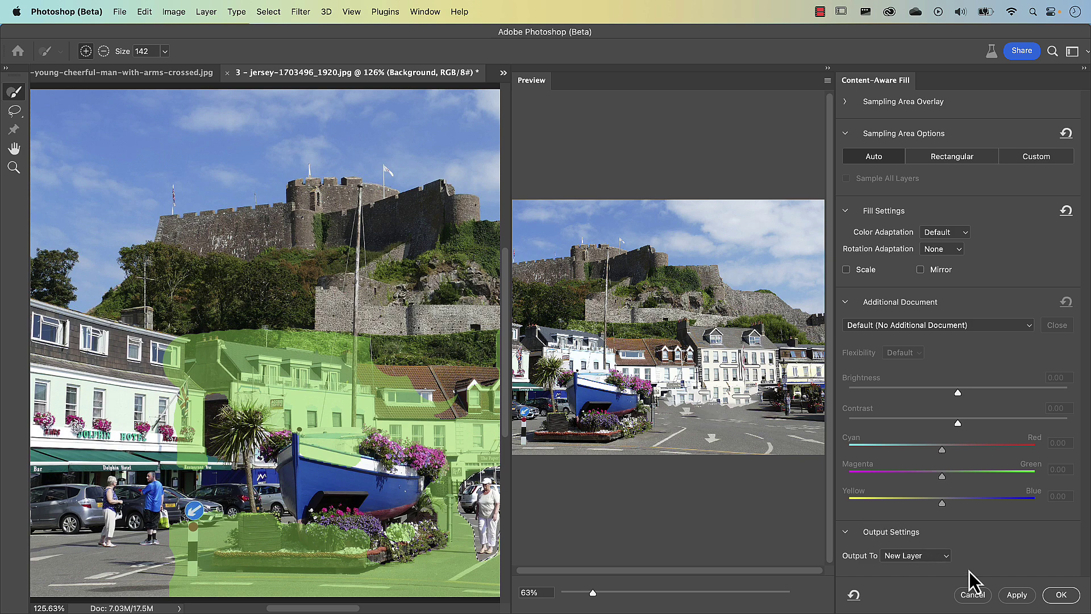
{"action": "left_click", "coordinate": [972, 595]}
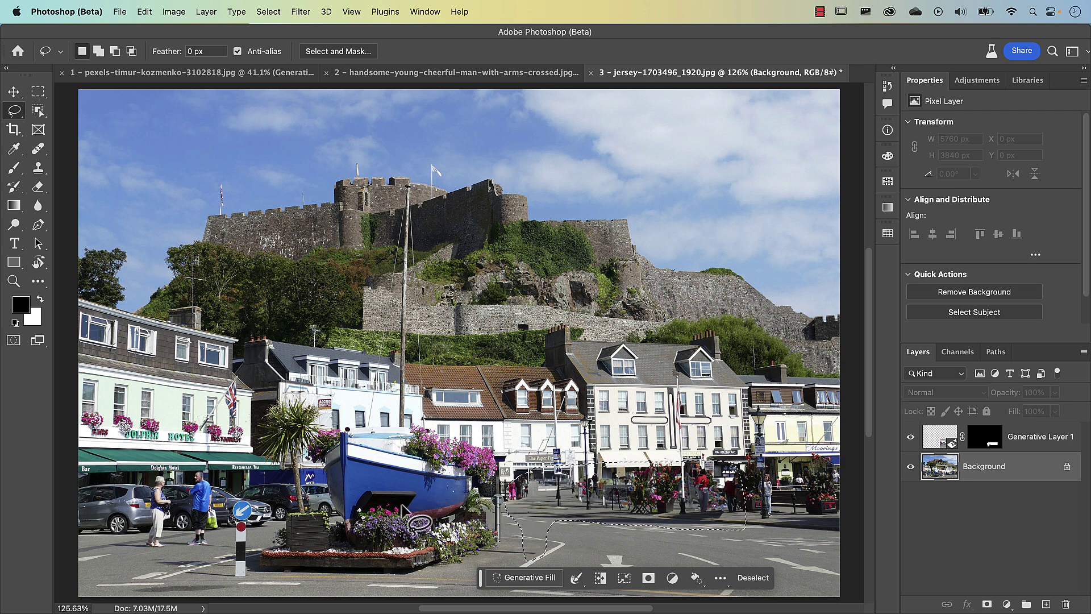
Drop the old selection, lasso the arrow signpost and its shadow beside the planter, and remove them with an empty-prompt Generative Fill
{"action": "left_click", "coordinate": [375, 514]}
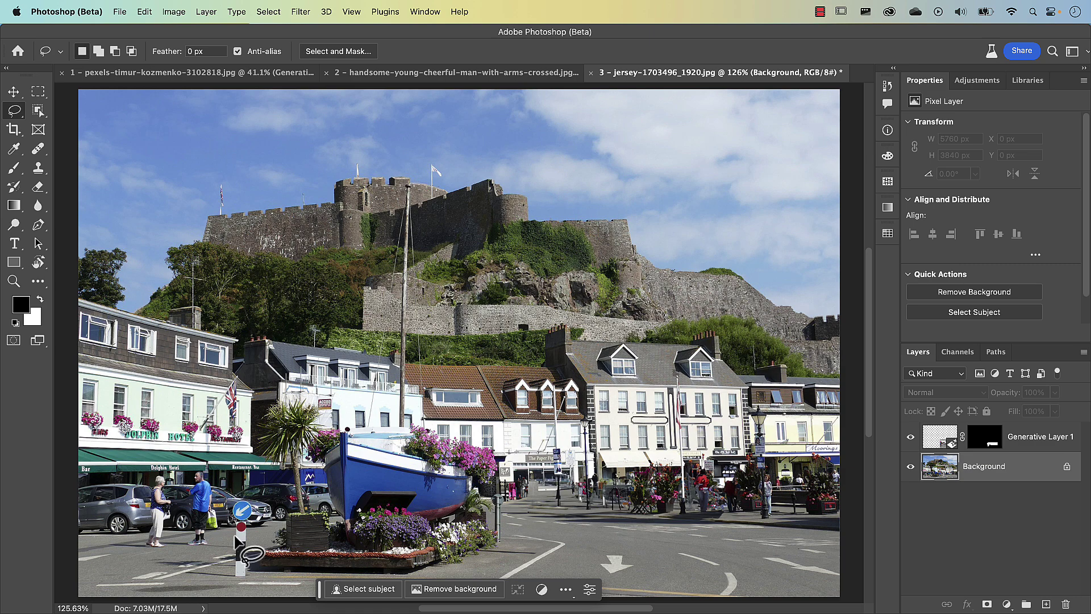
{"action": "scroll", "coordinate": [236, 529], "scroll_direction": "up", "scroll_amount": 3}
{"action": "scroll", "coordinate": [291, 521], "scroll_direction": "down", "scroll_amount": 5}
{"action": "scroll", "coordinate": [291, 520], "scroll_direction": "left", "scroll_amount": 5}
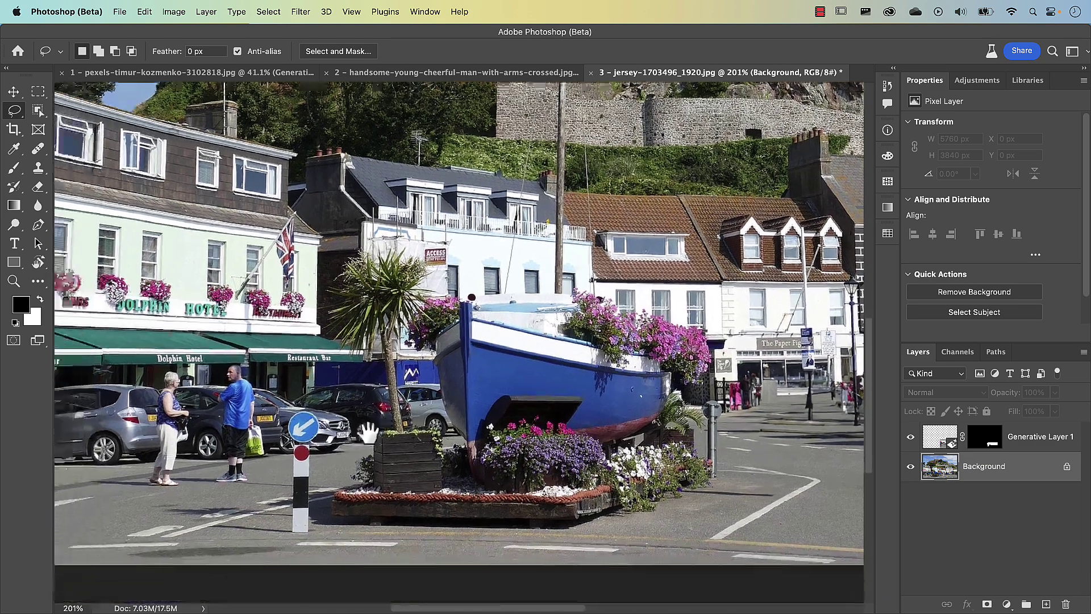
{"action": "mouse_move", "coordinate": [363, 396]}
{"action": "left_mouse_down"}
{"action": "mouse_move", "coordinate": [356, 462]}
{"action": "mouse_move", "coordinate": [280, 464]}
{"action": "left_mouse_up"}
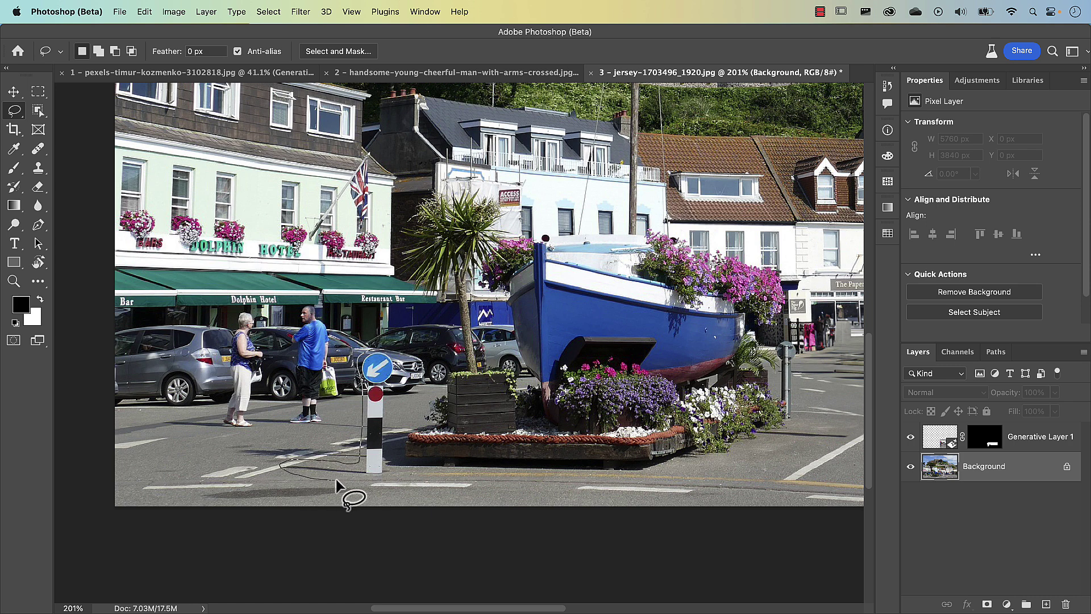
{"action": "mouse_move", "coordinate": [386, 469]}
{"action": "left_mouse_down"}
{"action": "mouse_move", "coordinate": [396, 355]}
{"action": "mouse_move", "coordinate": [361, 356]}
{"action": "left_mouse_up"}
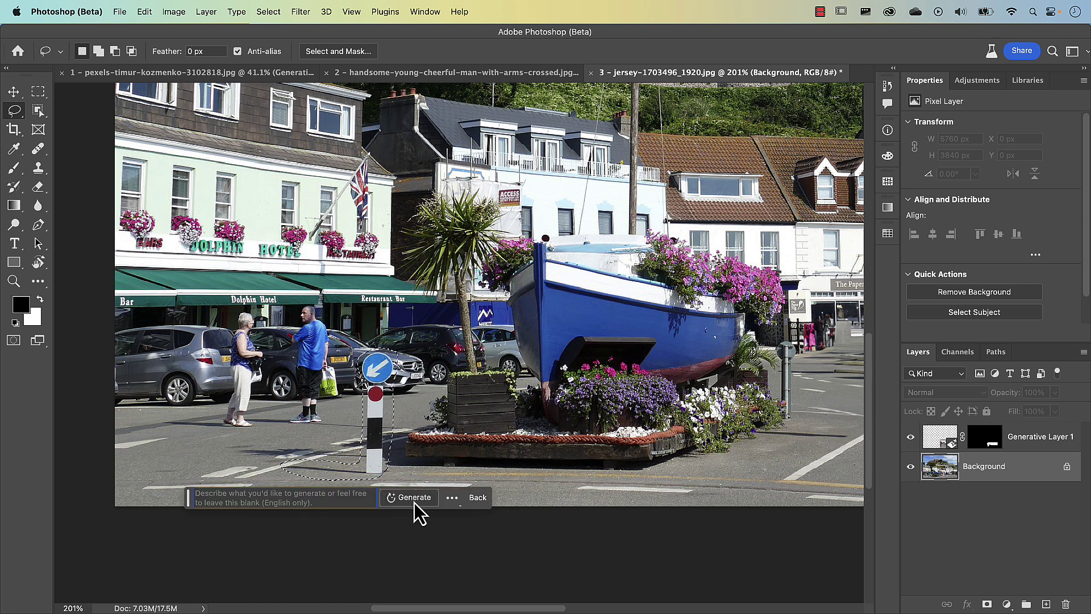
{"action": "left_click", "coordinate": [414, 502]}
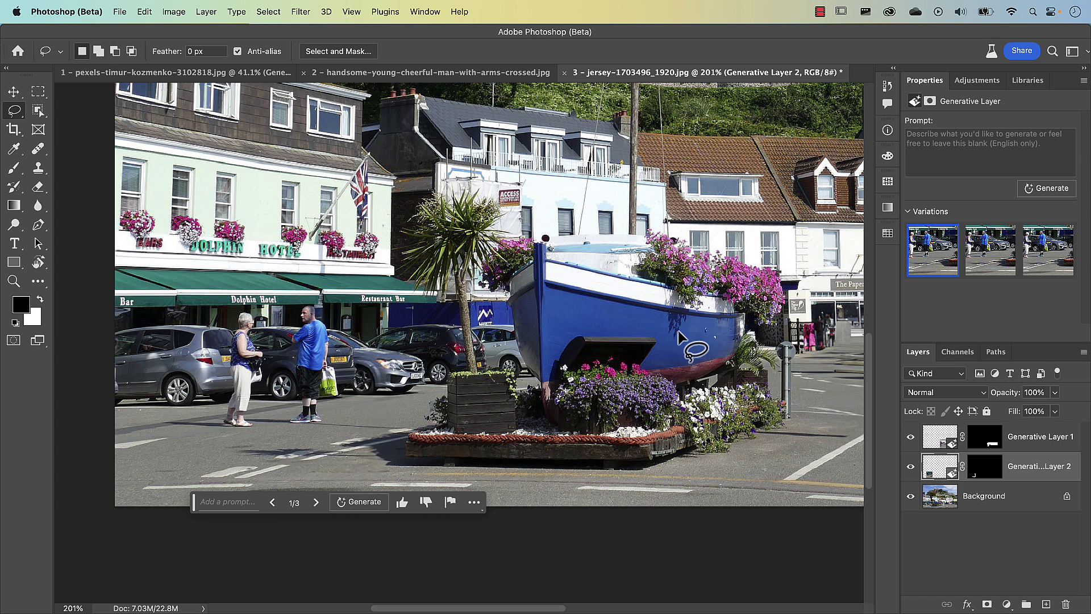
Select a small rectangle on the blue boat's hull and run Generative Fill with the prompt "window"
{"action": "key", "text": "m"}
{"action": "left_click_drag", "start_coordinate": [651, 318], "coordinate": [714, 360]}
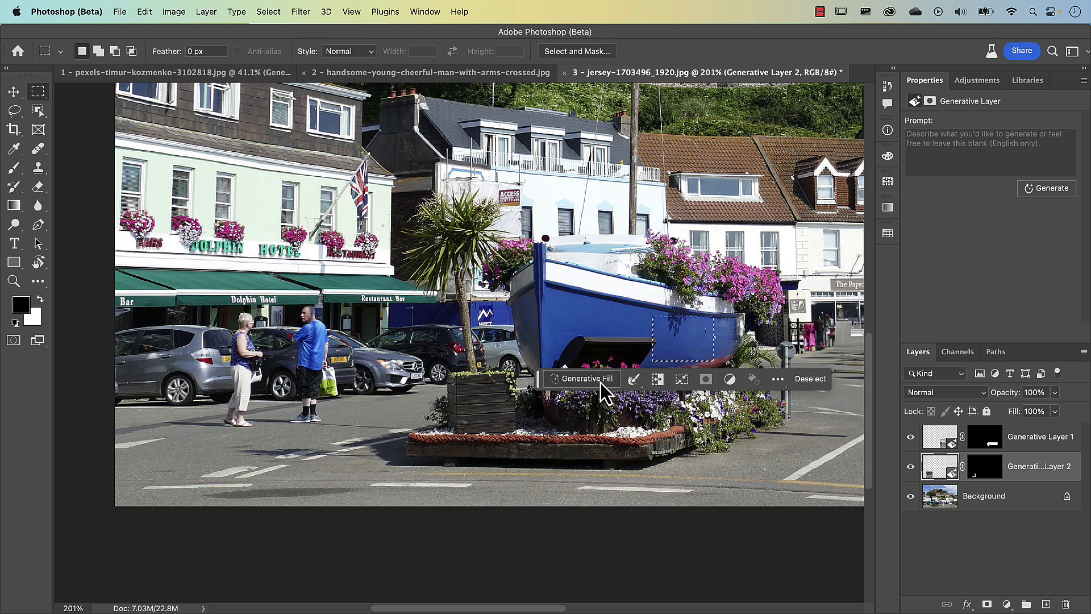
{"action": "type", "text": "window"}
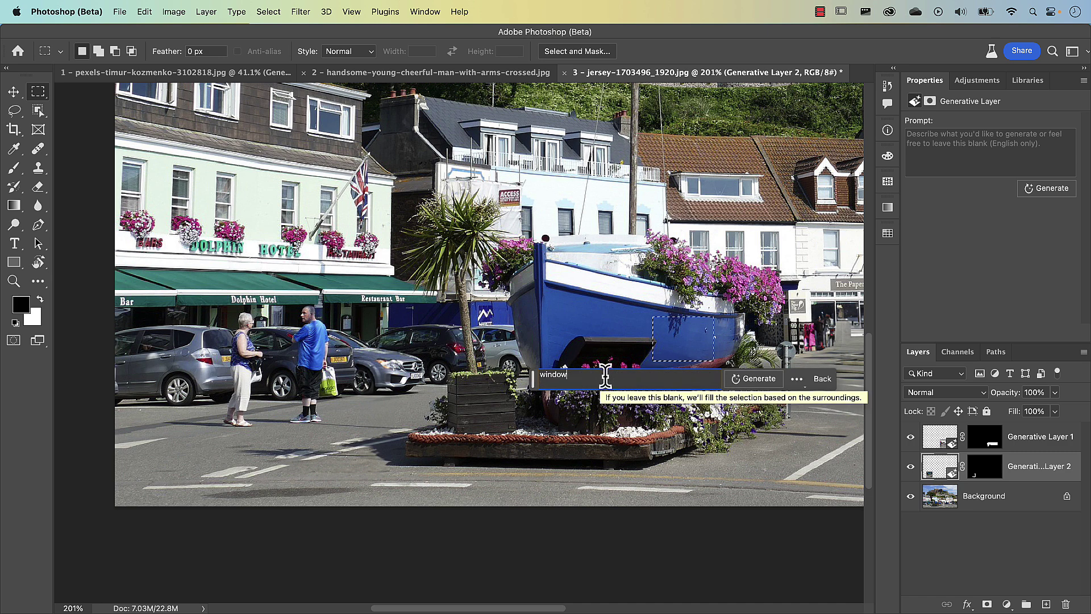
{"action": "left_click", "coordinate": [755, 379]}
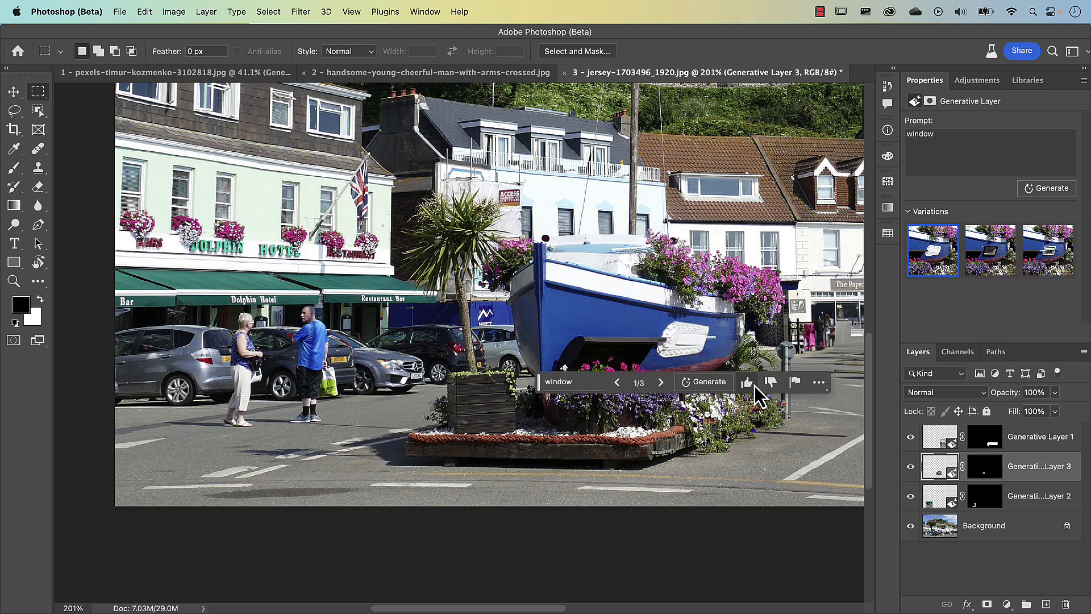
Compare the generated boat window variations up close and choose the second one
{"action": "left_click", "coordinate": [660, 383]}
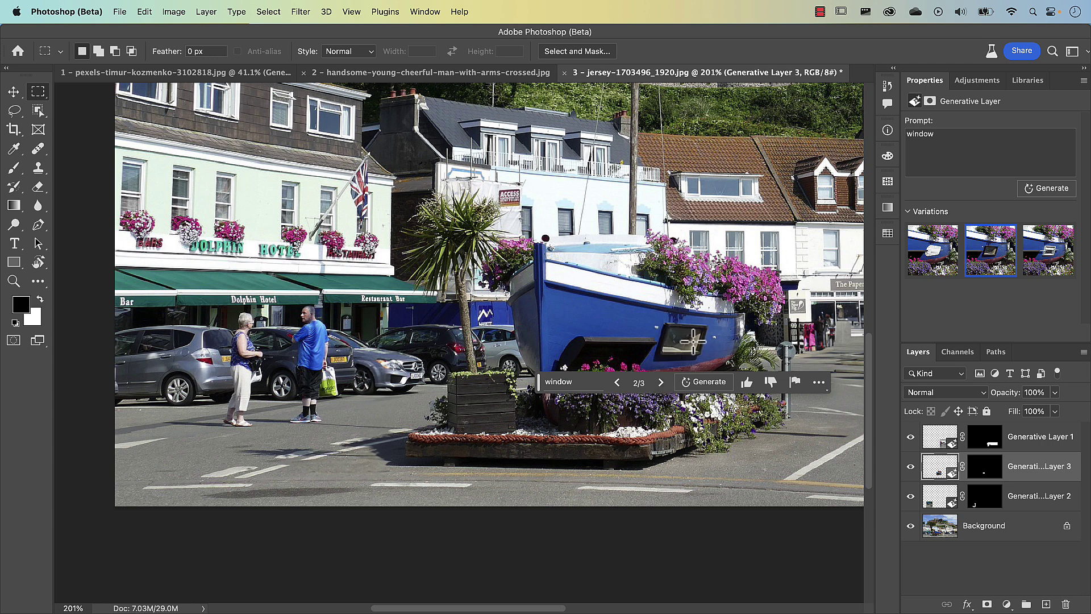
{"action": "left_click", "coordinate": [660, 382]}
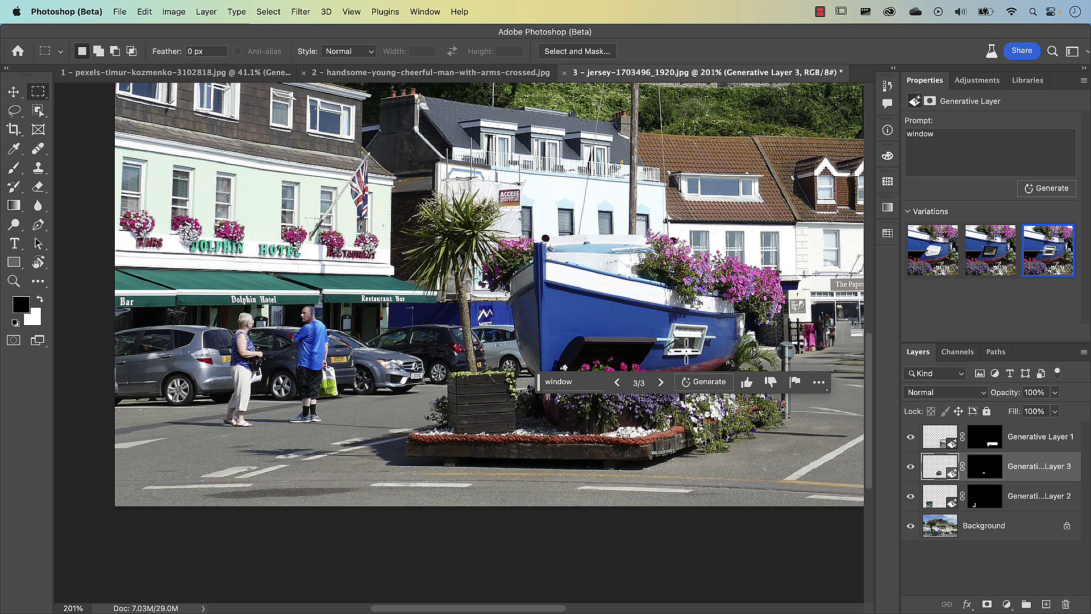
{"action": "scroll", "coordinate": [686, 359], "scroll_direction": "up", "scroll_amount": 3}
{"action": "scroll", "coordinate": [686, 359], "scroll_direction": "up", "scroll_amount": 3}
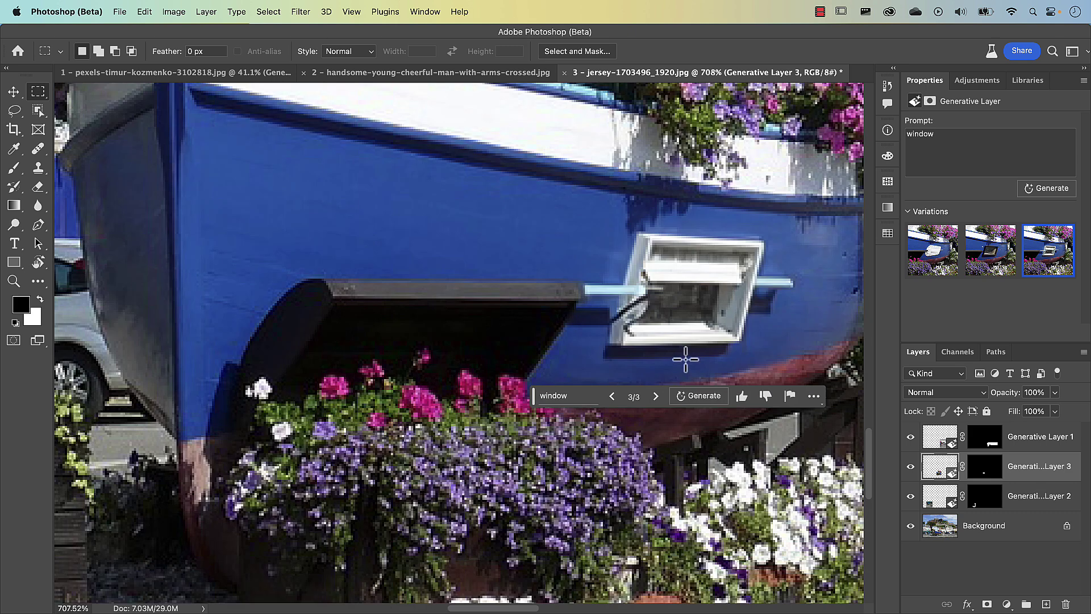
{"action": "left_click", "coordinate": [615, 388]}
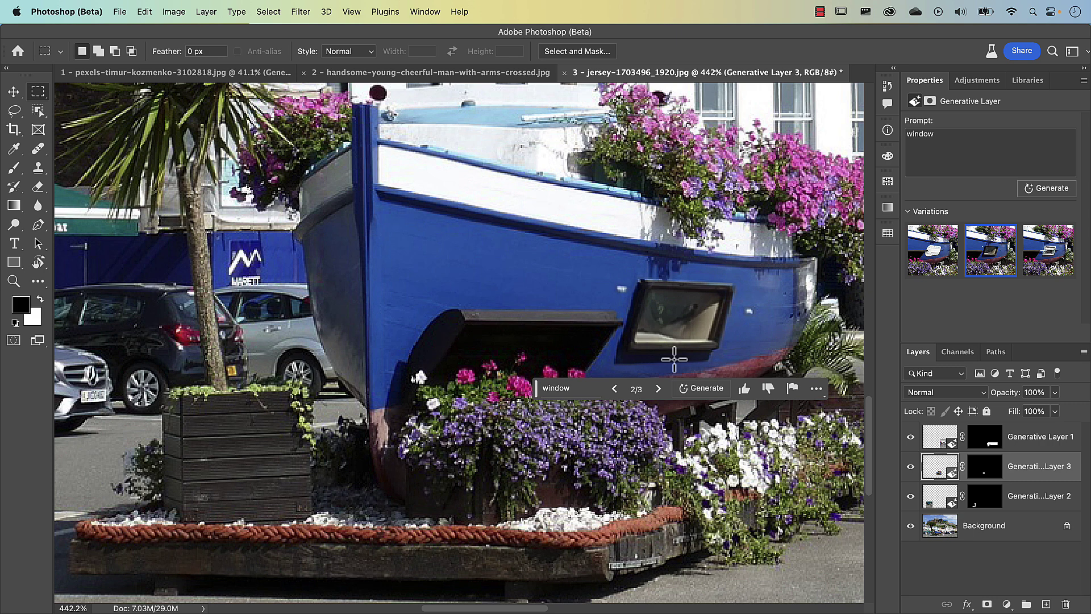
Expand the canvas with the Crop tool, adding a wide empty border on all sides of the photo, and apply the crop
{"action": "key", "text": "super+0"}
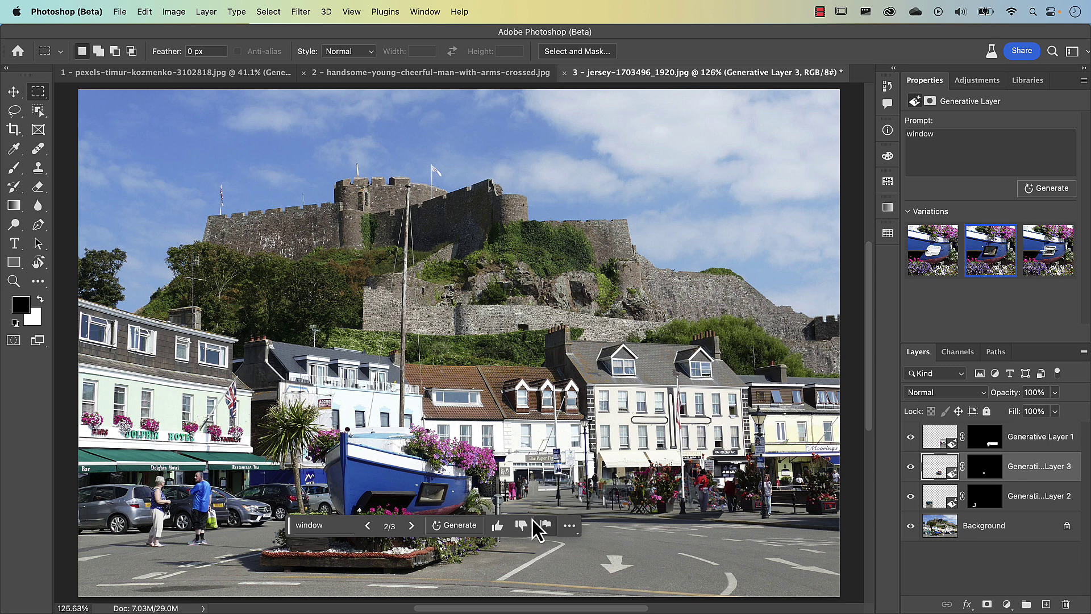
{"action": "scroll", "coordinate": [534, 460], "scroll_direction": "down", "scroll_amount": 6}
{"action": "key", "text": "c"}
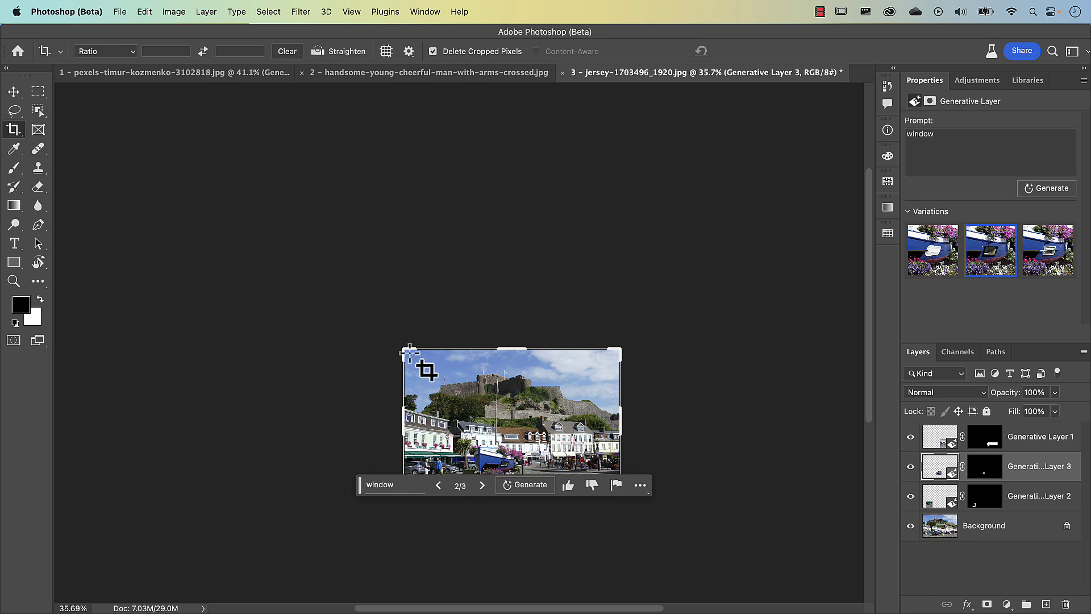
{"action": "left_click", "coordinate": [405, 352]}
{"action": "left_click_drag", "start_coordinate": [405, 351], "coordinate": [325, 295]}
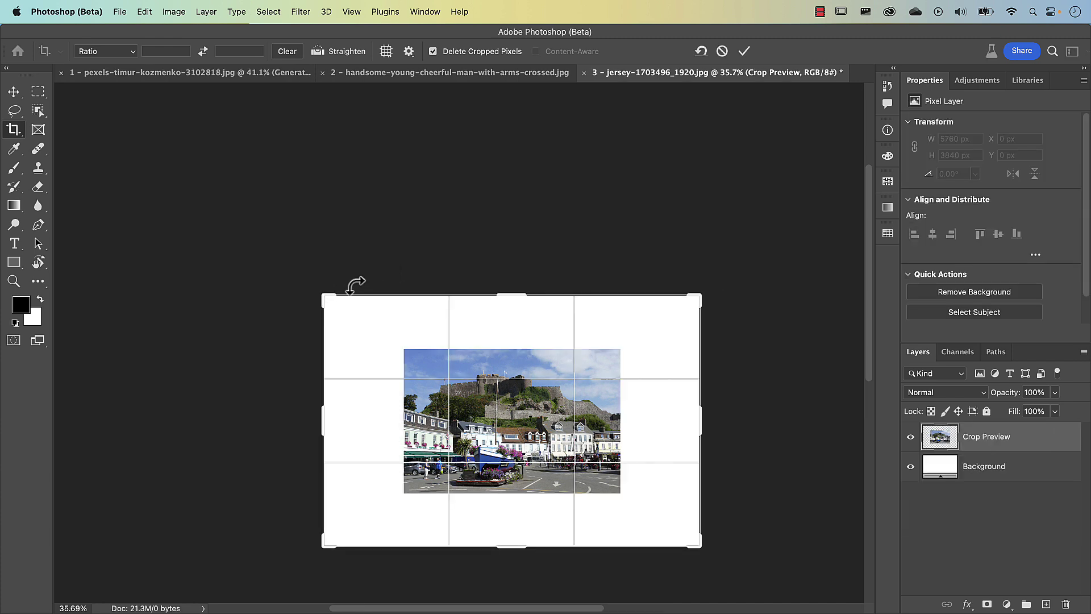
{"action": "left_click", "coordinate": [741, 51]}
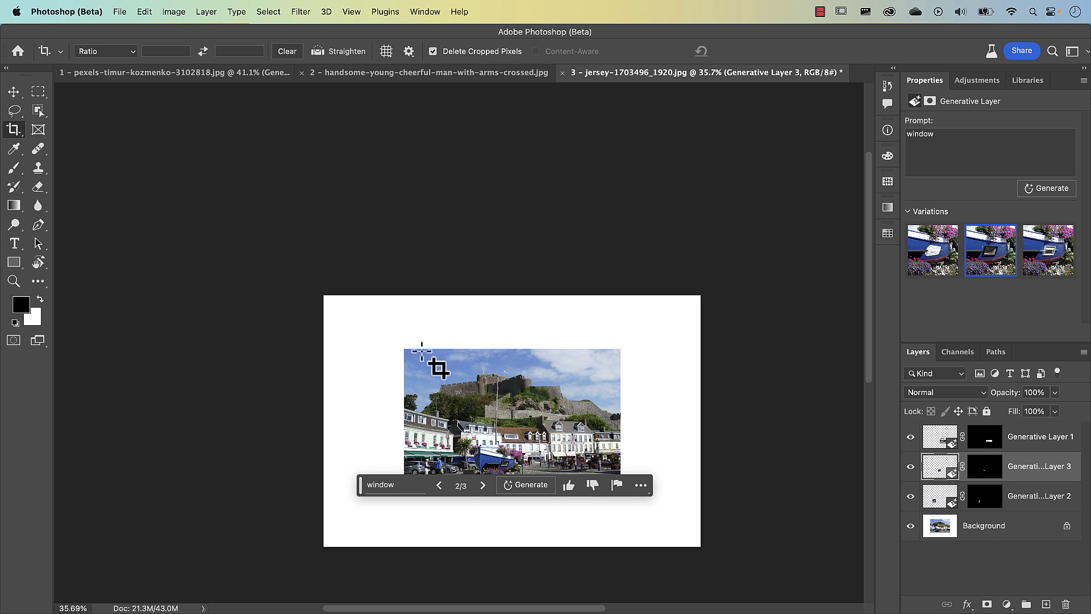
Select a rectangle just inside the photo's edges, invert the selection, and fill the white border with an empty-prompt Generative Fill
{"action": "key", "text": "m"}
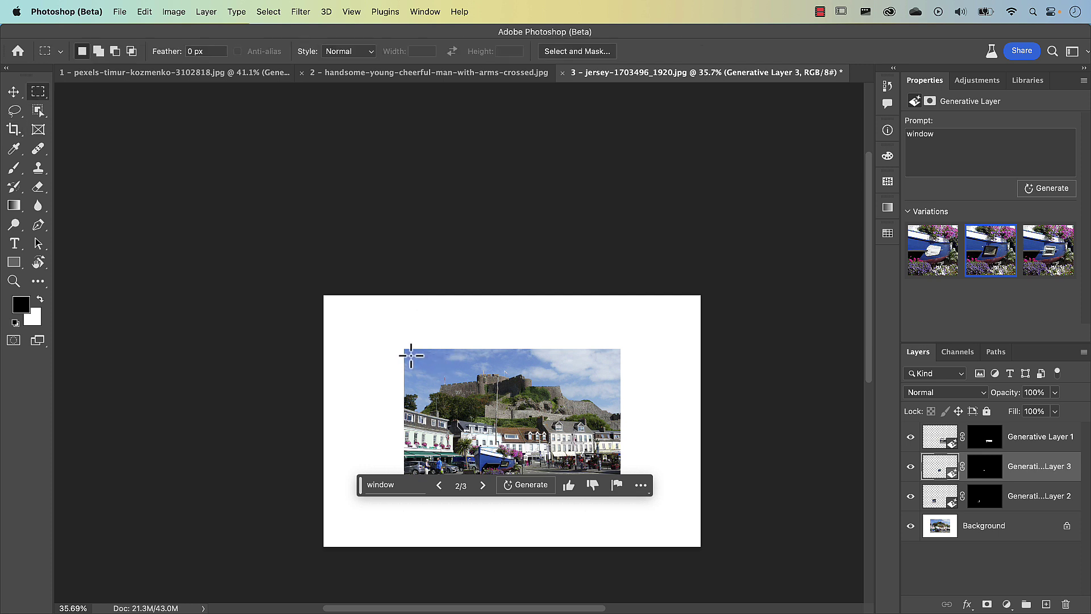
{"action": "left_click_drag", "start_coordinate": [408, 355], "coordinate": [616, 489]}
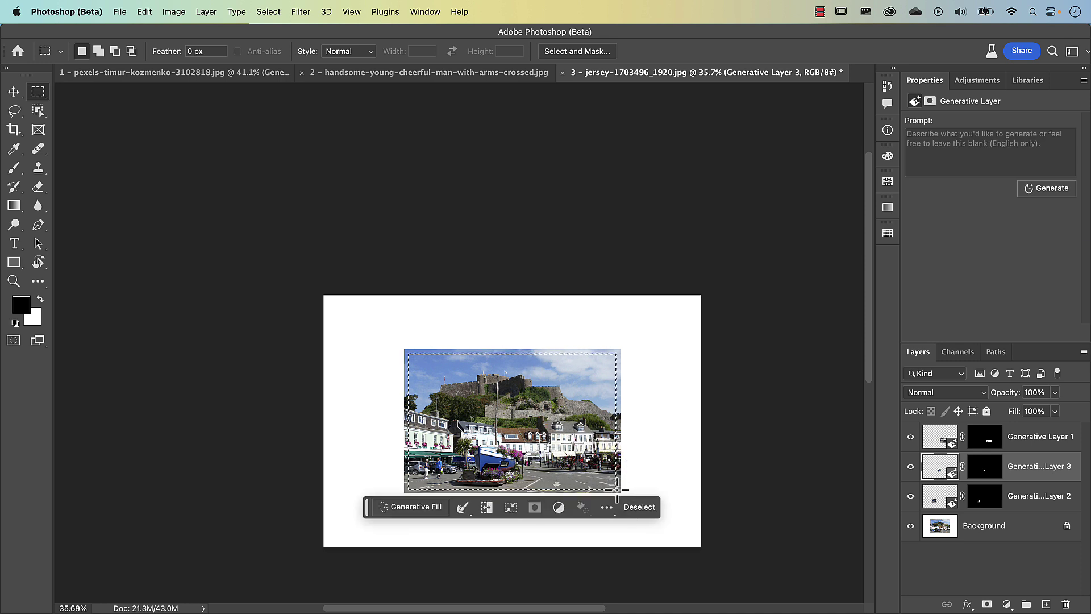
{"action": "left_click", "coordinate": [486, 507]}
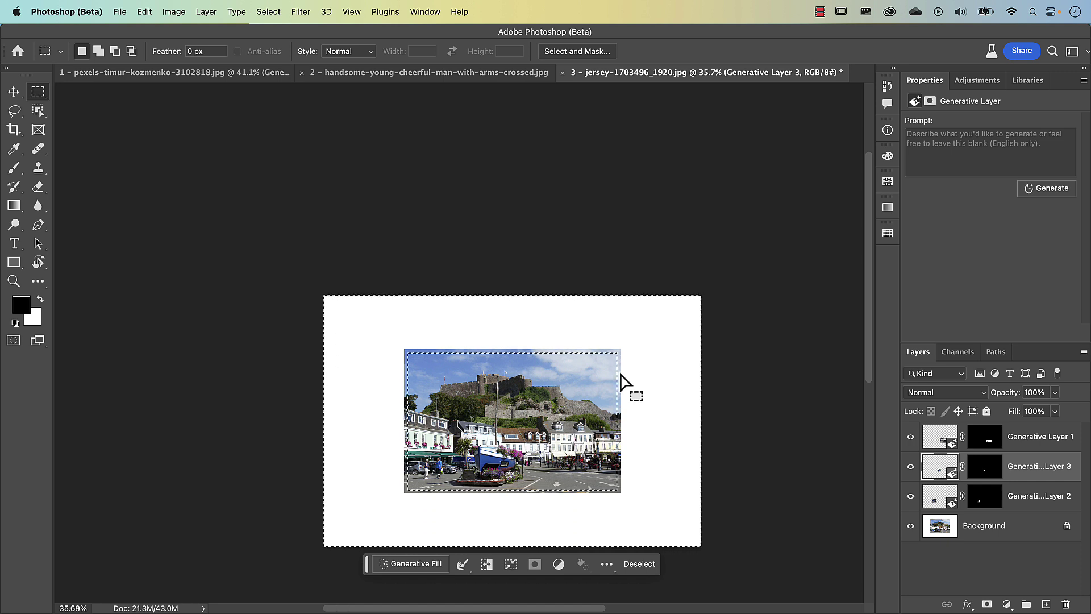
{"action": "left_click", "coordinate": [421, 566]}
{"action": "left_click", "coordinate": [593, 571]}
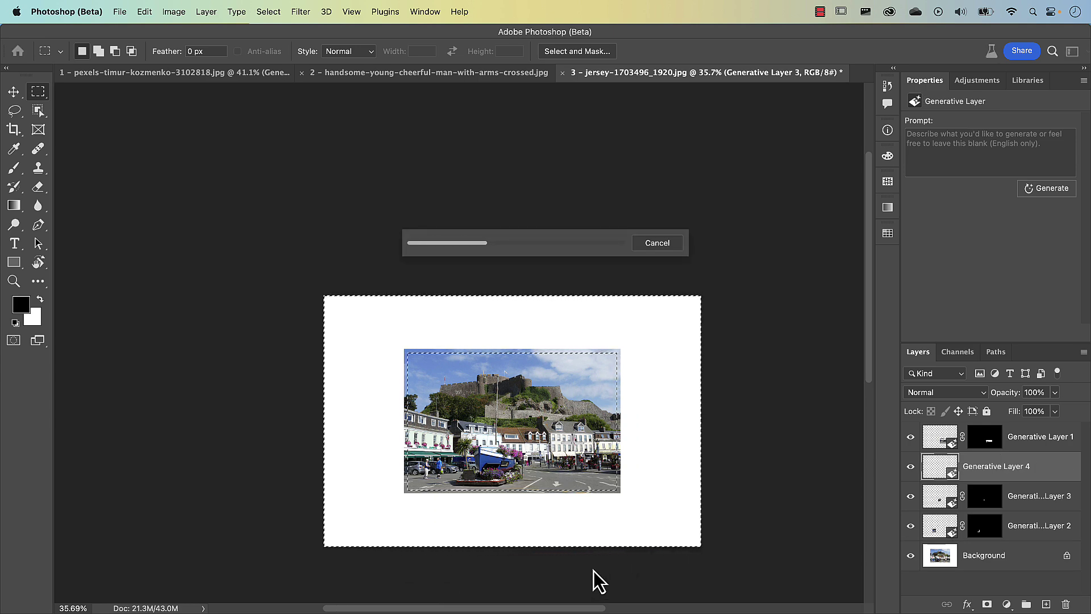
Fit the expanded image to the view and browse the border variations through to the third one
{"action": "key", "text": "super+0"}
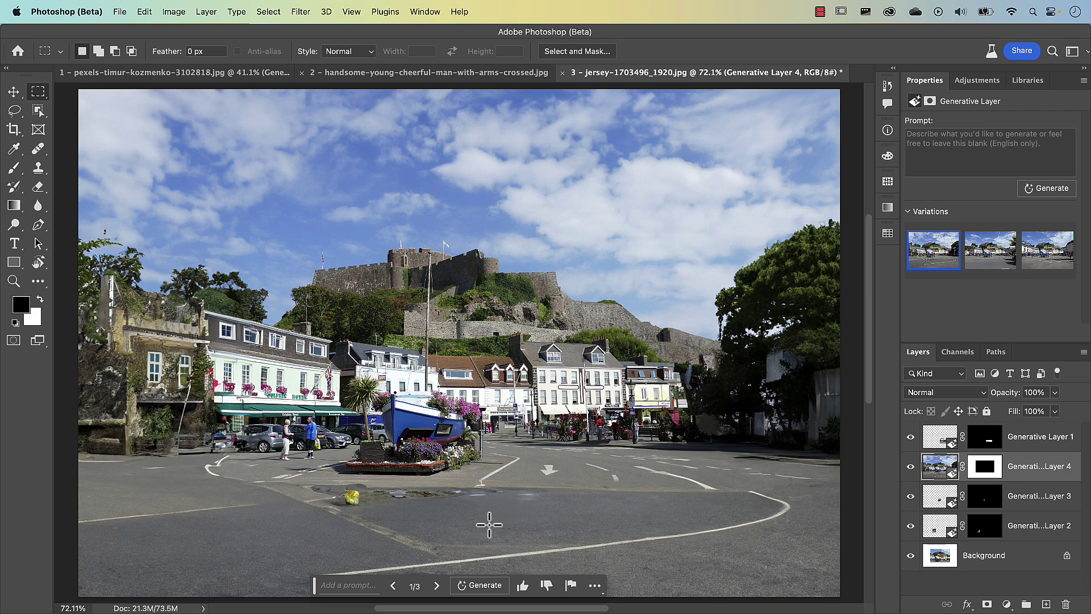
{"action": "left_click", "coordinate": [436, 586]}
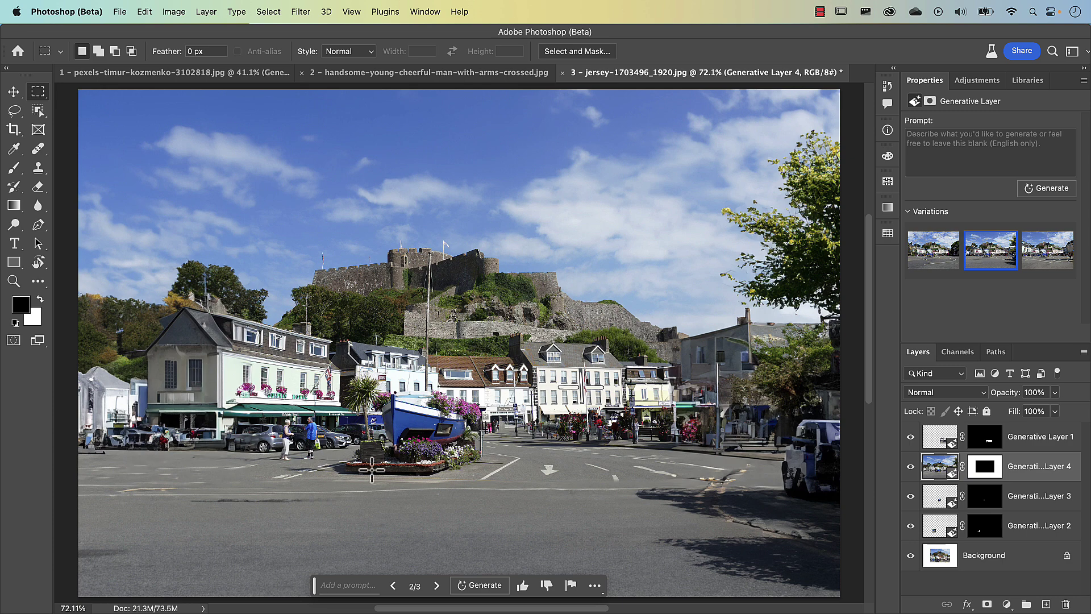
{"action": "left_click", "coordinate": [436, 586]}
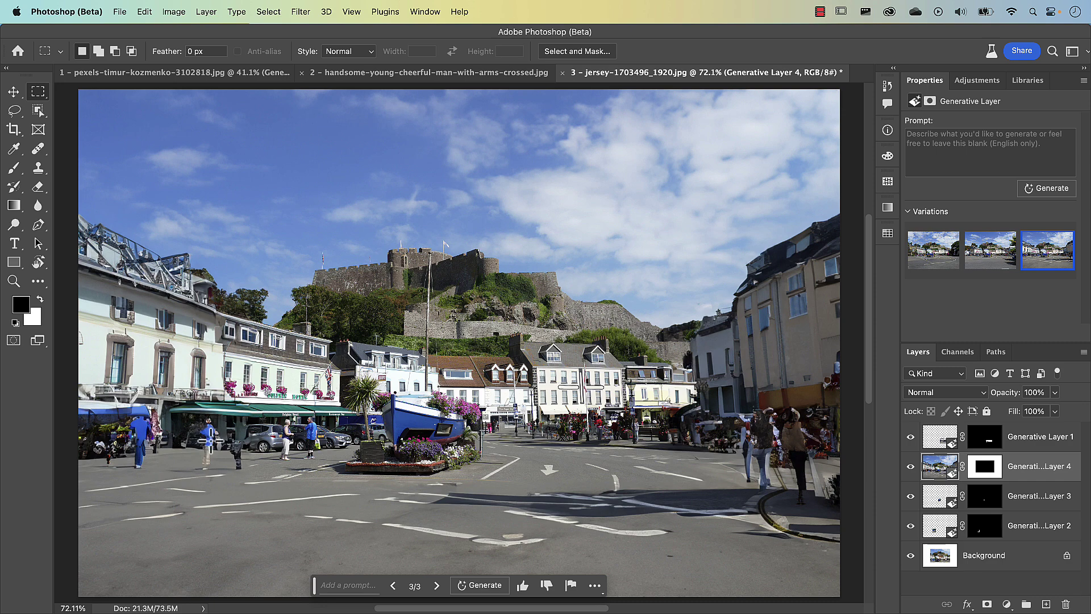
Inspect the generated border around the hotel street up close, and open the JPEG numbered 4 from the Images folder
{"action": "scroll", "coordinate": [205, 432], "scroll_direction": "up", "scroll_amount": 5}
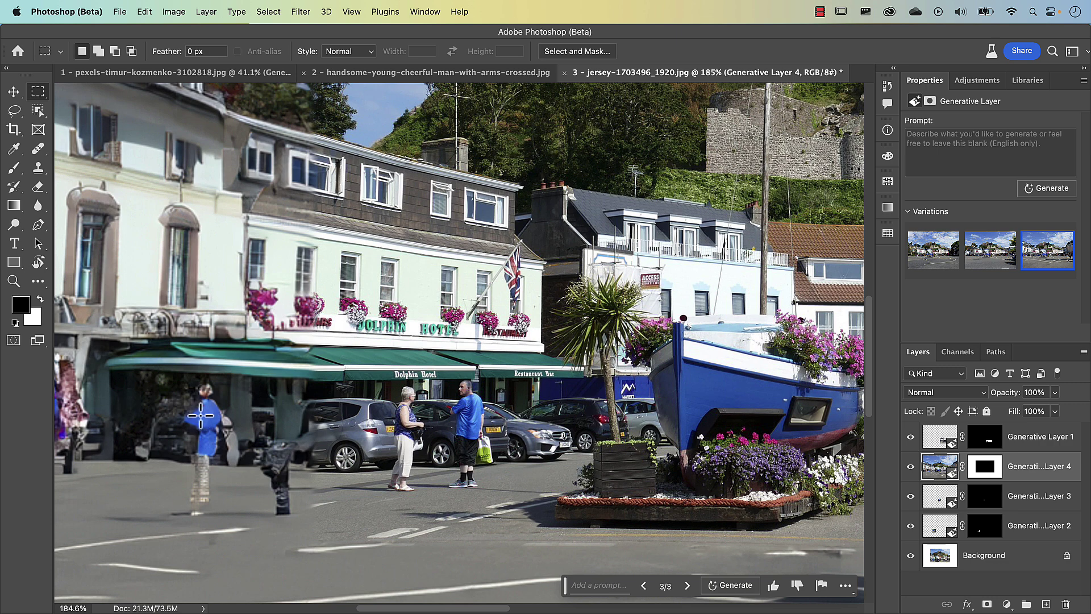
{"action": "key", "text": "super+0"}
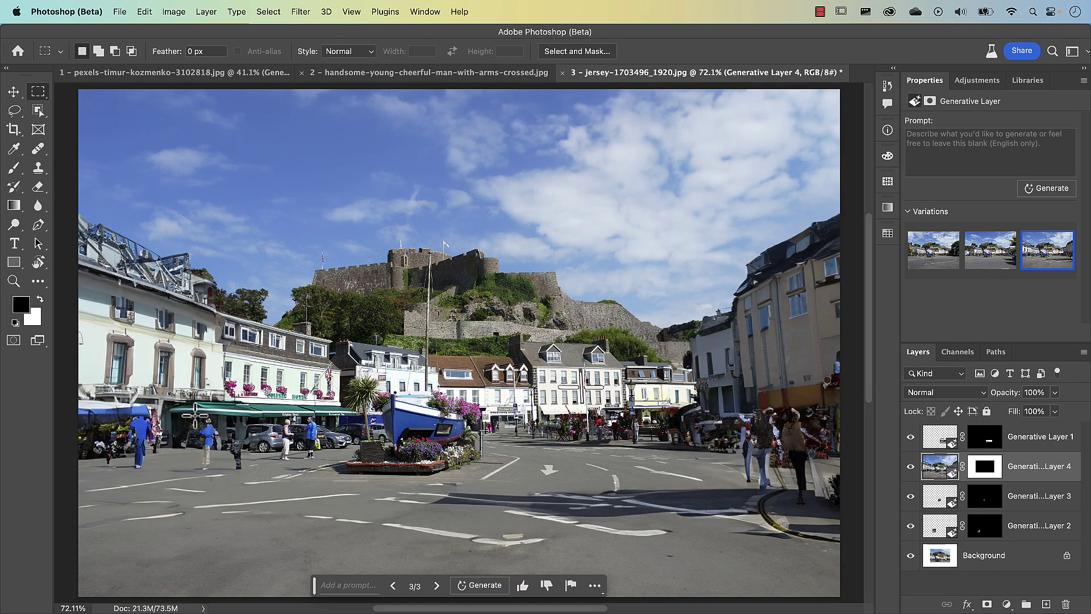
{"action": "left_click", "coordinate": [122, 16]}
{"action": "left_click", "coordinate": [128, 44]}
{"action": "left_click", "coordinate": [415, 194]}
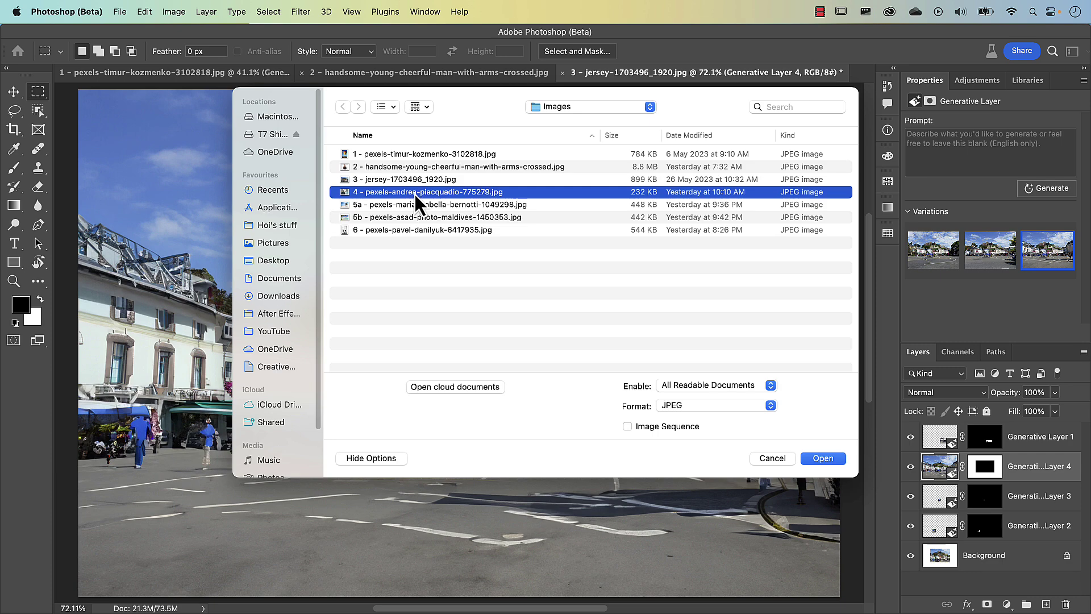
{"action": "left_click", "coordinate": [823, 458]}
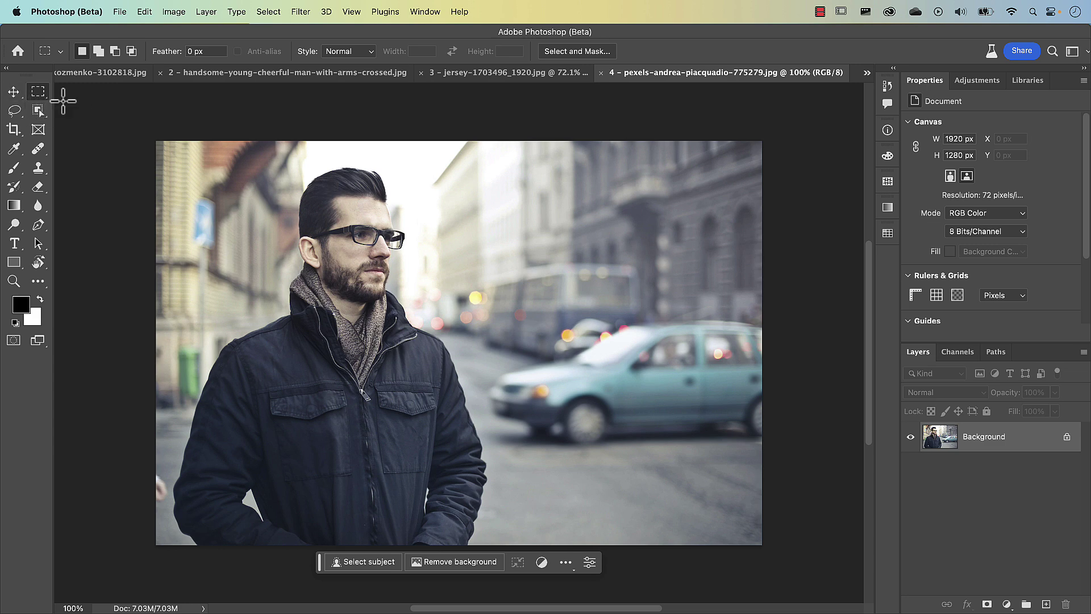
Select a tall rectangle overlapping the man's face and jacket, and run Generative Fill with the prompt "woman hugging man"
{"action": "left_click_drag", "start_coordinate": [370, 165], "coordinate": [573, 561]}
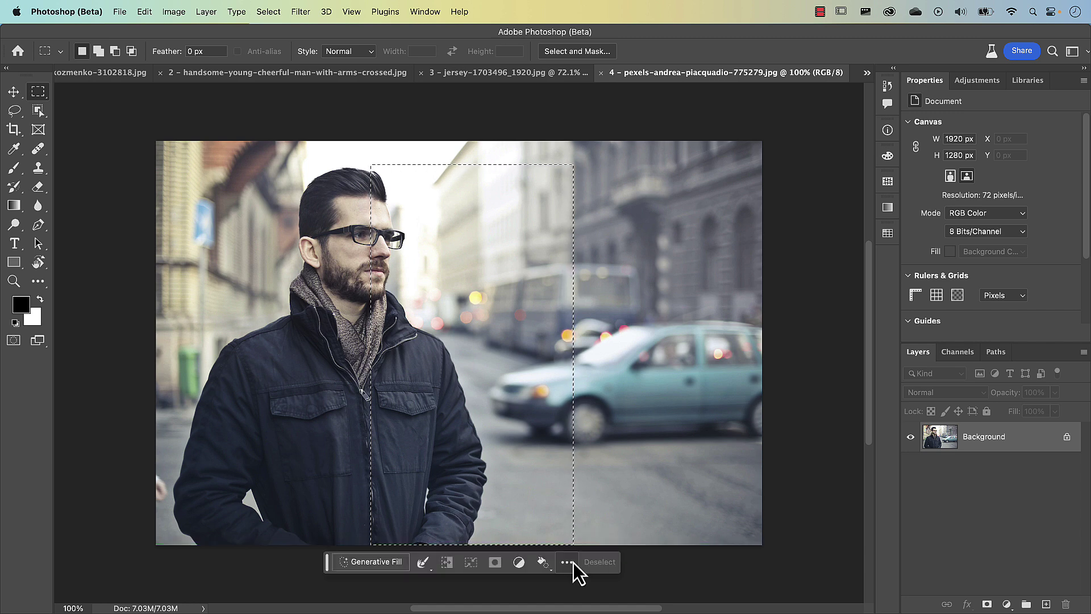
{"action": "left_click", "coordinate": [387, 564]}
{"action": "type", "text": "woman hugging man"}
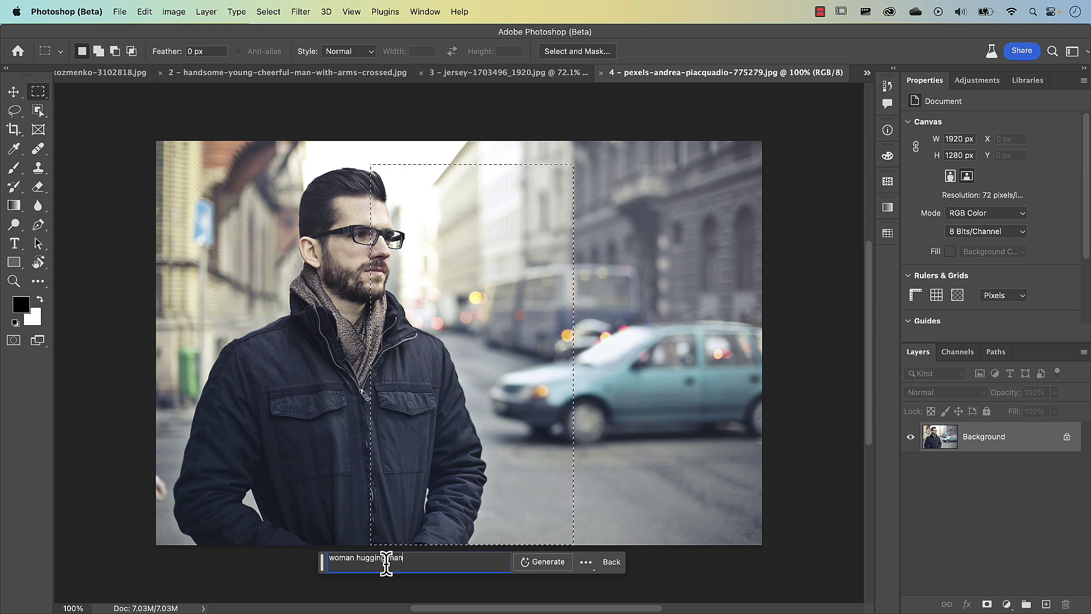
{"action": "key", "text": "Return"}
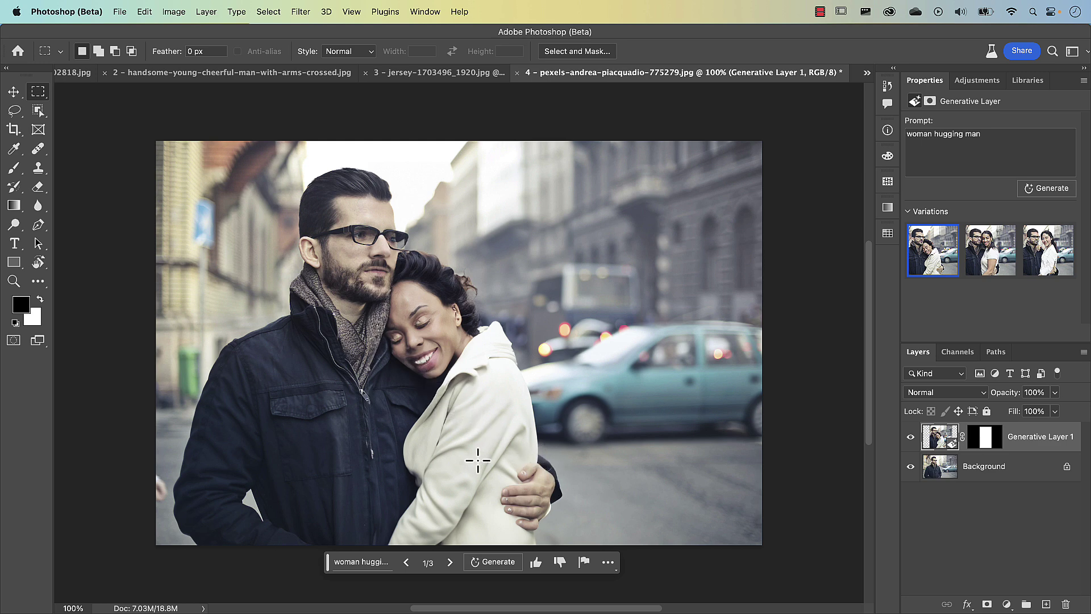
Browse the hugging variations through to the third and compare it up close with the original by toggling the generative layer's visibility
{"action": "left_click", "coordinate": [449, 563]}
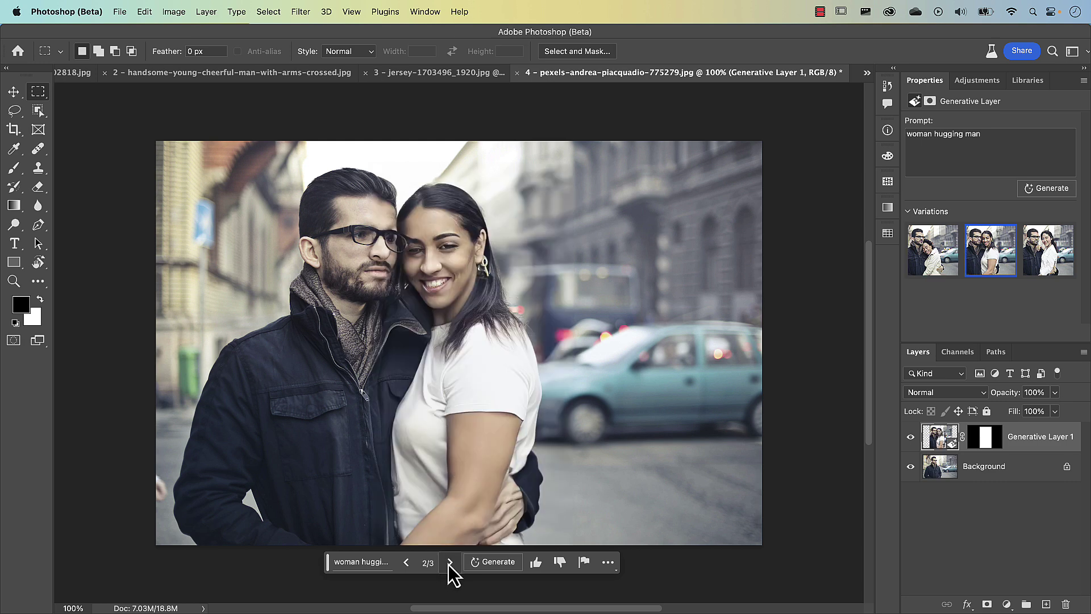
{"action": "left_click", "coordinate": [449, 563]}
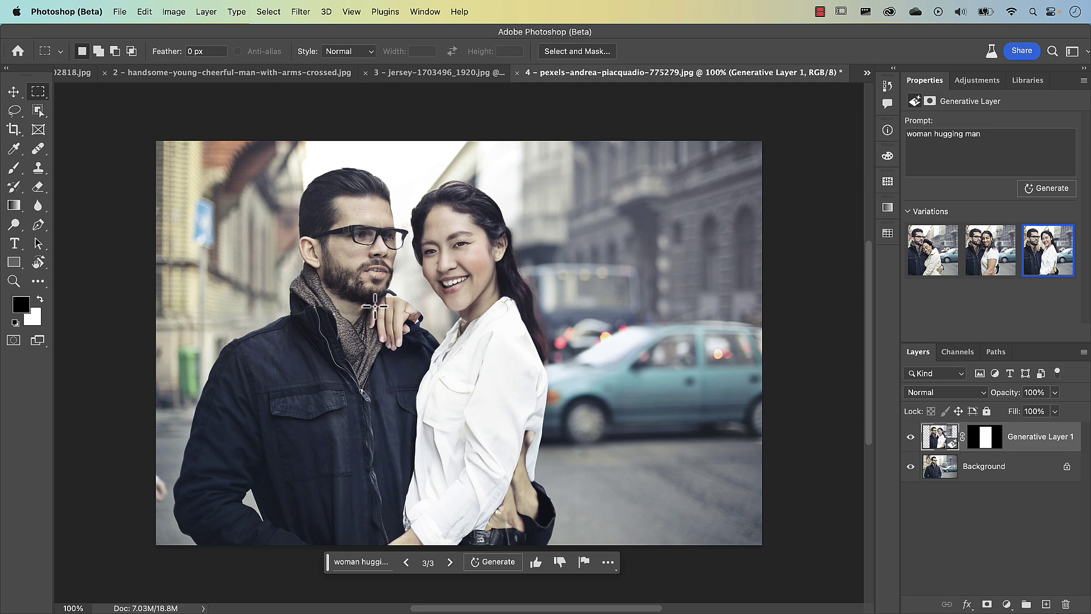
{"action": "scroll", "coordinate": [405, 328], "scroll_direction": "up", "scroll_amount": 3}
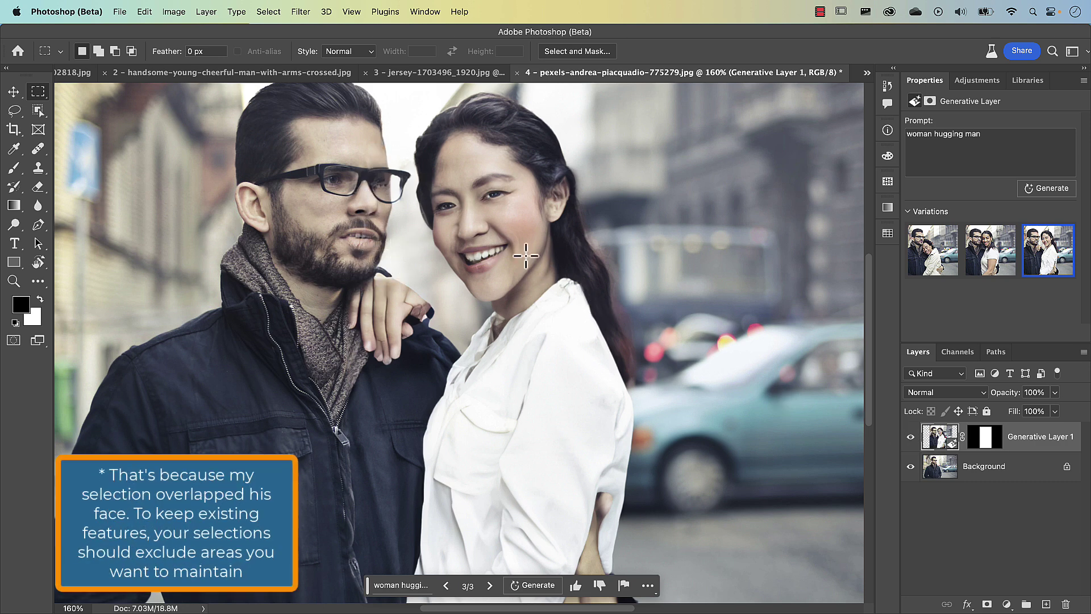
{"action": "left_click", "coordinate": [910, 437]}
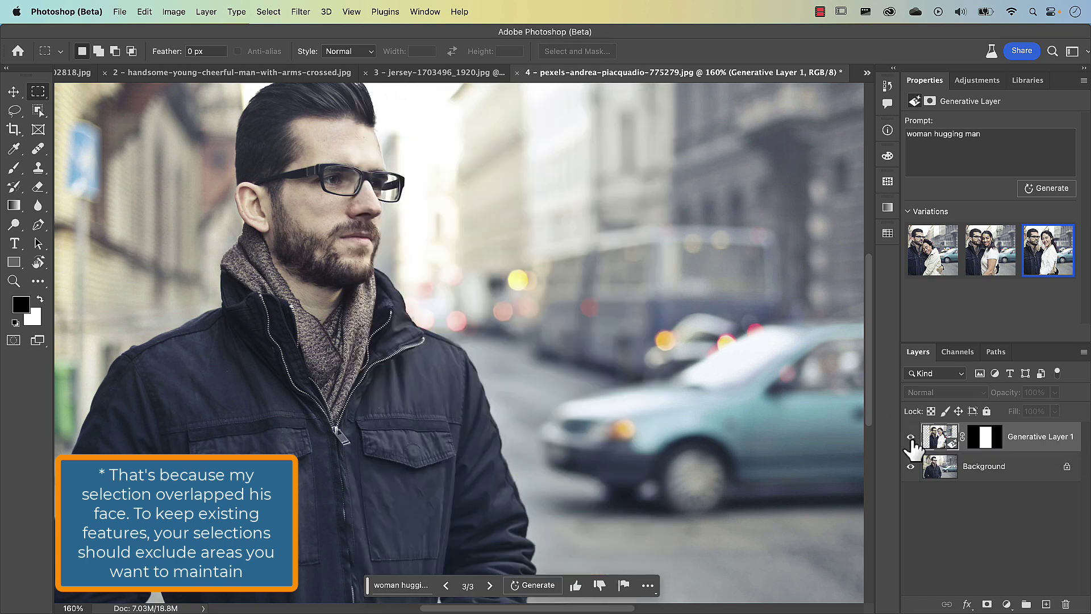
{"action": "left_click", "coordinate": [911, 438]}
{"action": "left_click", "coordinate": [911, 438]}
{"action": "left_click", "coordinate": [911, 438]}
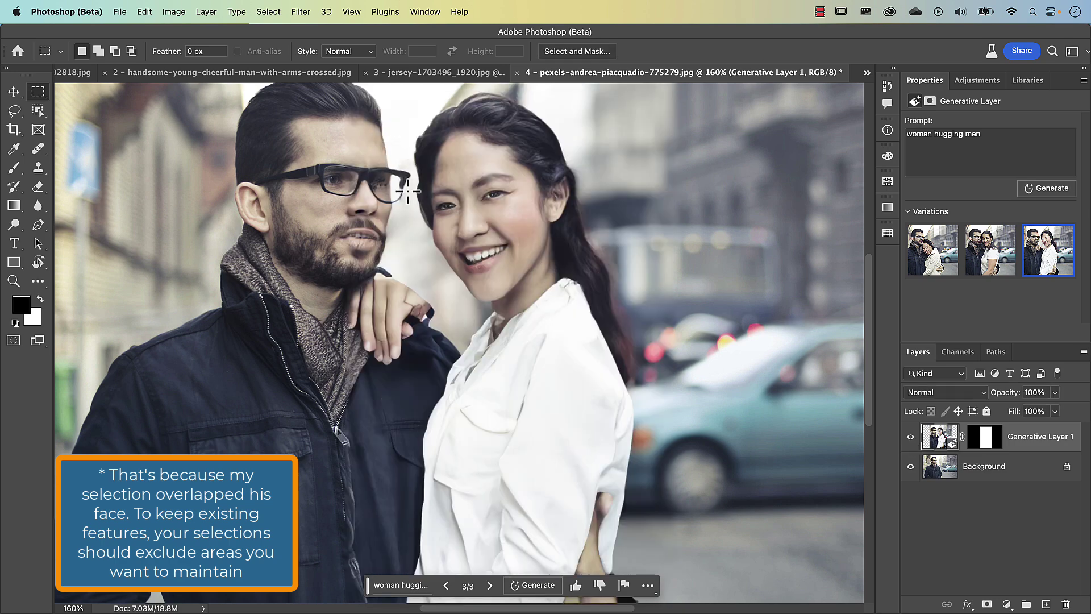
Compare the first two hugging variations up close, choose the second one, and fit the image to the view
{"action": "left_click", "coordinate": [988, 267]}
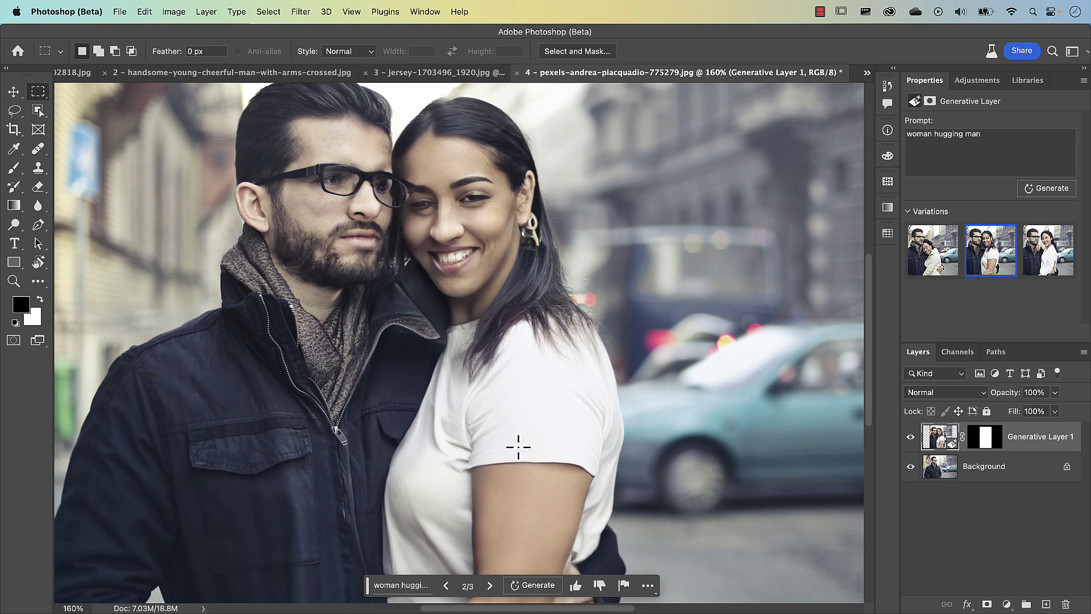
{"action": "left_click", "coordinate": [924, 266]}
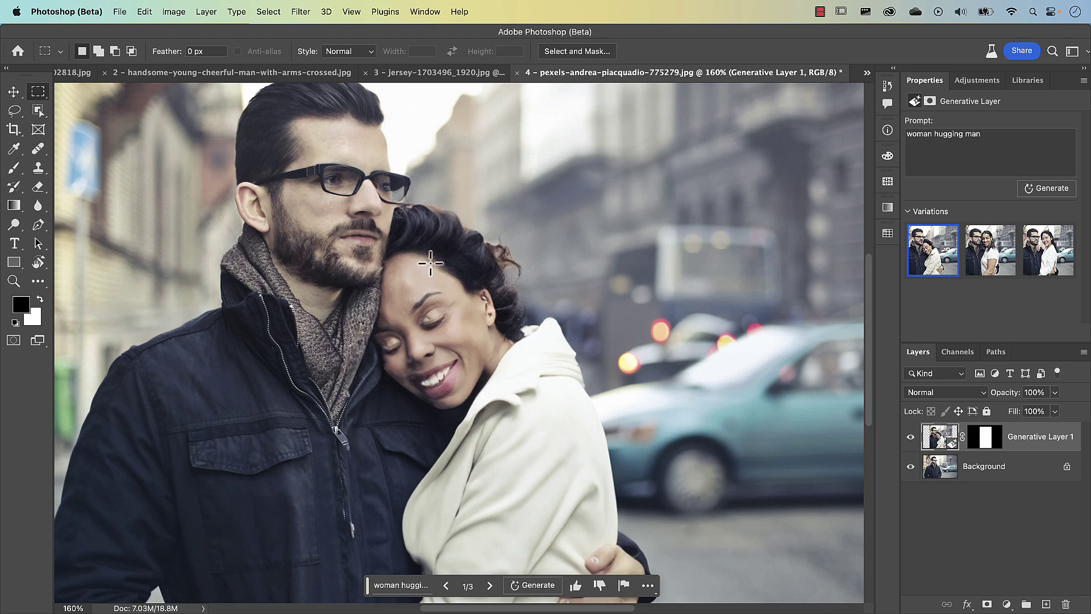
{"action": "left_click", "coordinate": [993, 271]}
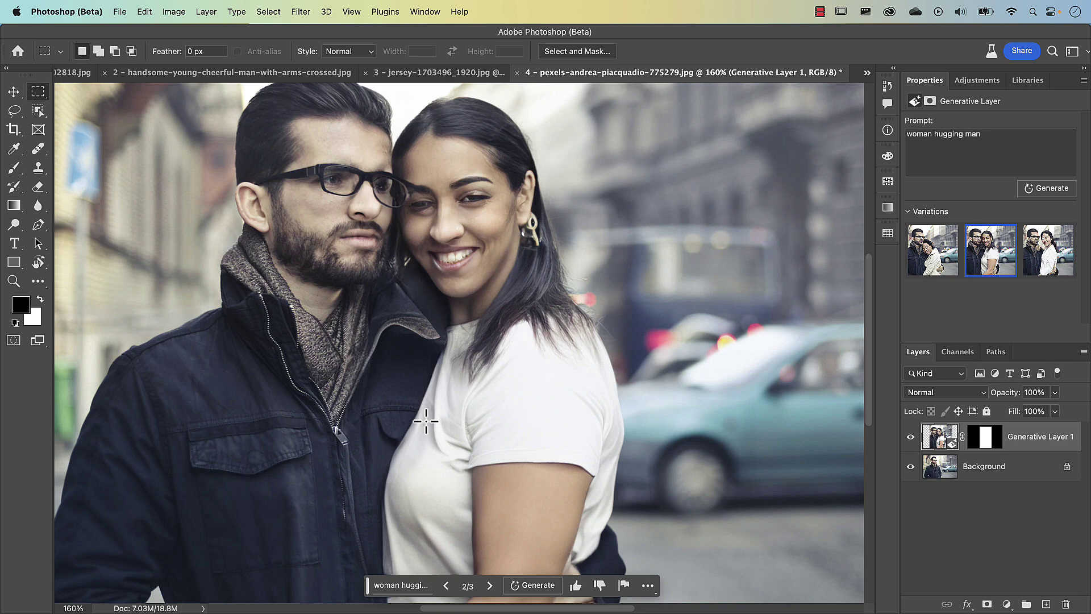
{"action": "key", "text": "super+0"}
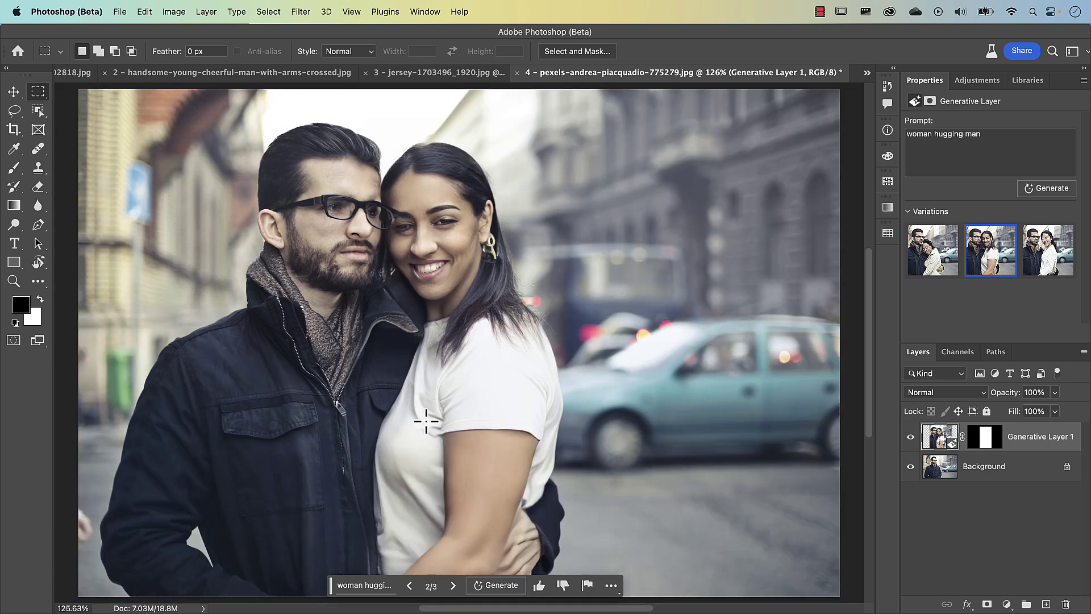
Hide the hugging-woman layer, select a small rectangle at the base of the parked car, and run Generative Fill with "dog walking"
{"action": "left_click", "coordinate": [911, 437]}
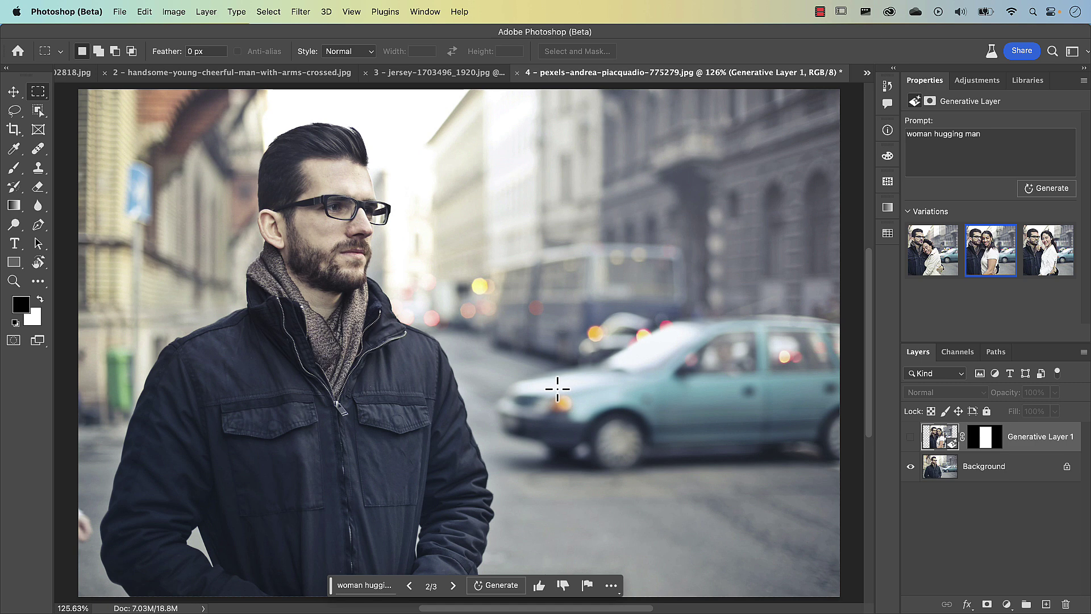
{"action": "left_click_drag", "start_coordinate": [668, 418], "coordinate": [788, 478]}
{"action": "left_click", "coordinate": [628, 497]}
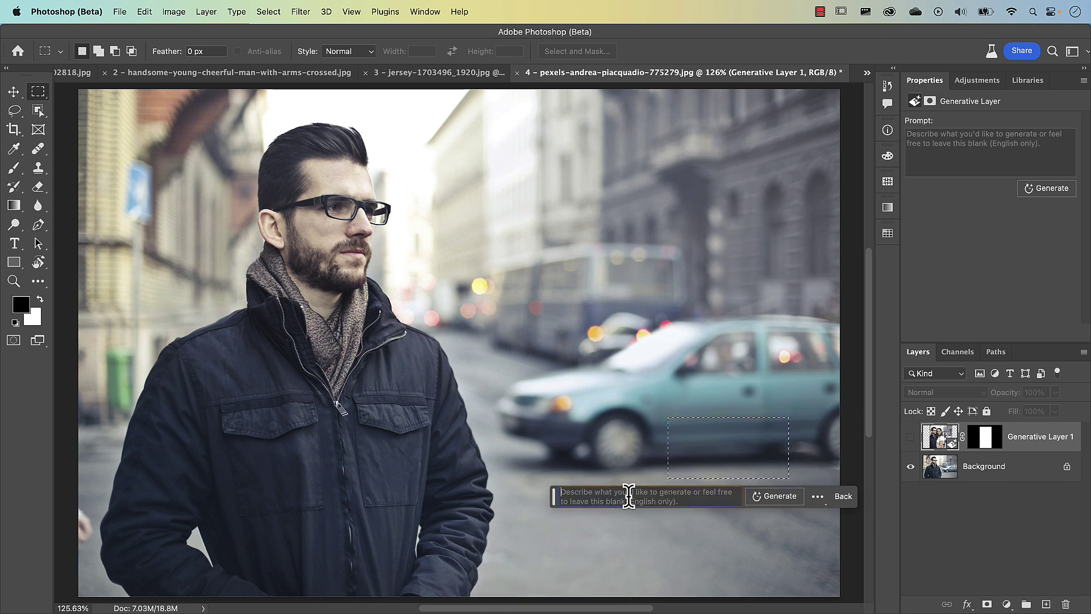
{"action": "type", "text": "dog wal"}
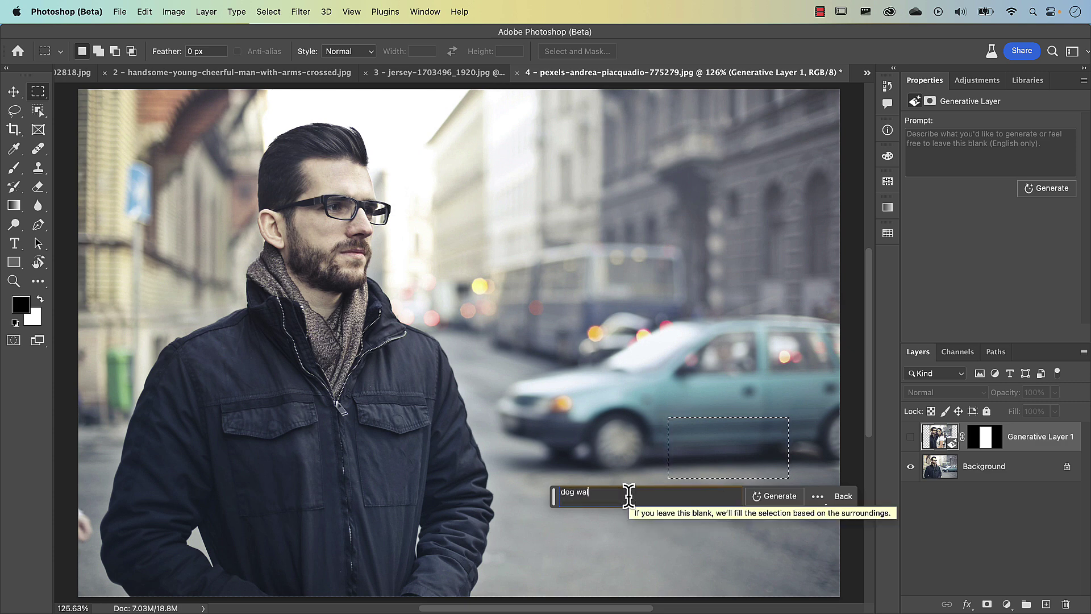
{"action": "type", "text": "king"}
{"action": "key", "text": "Return"}
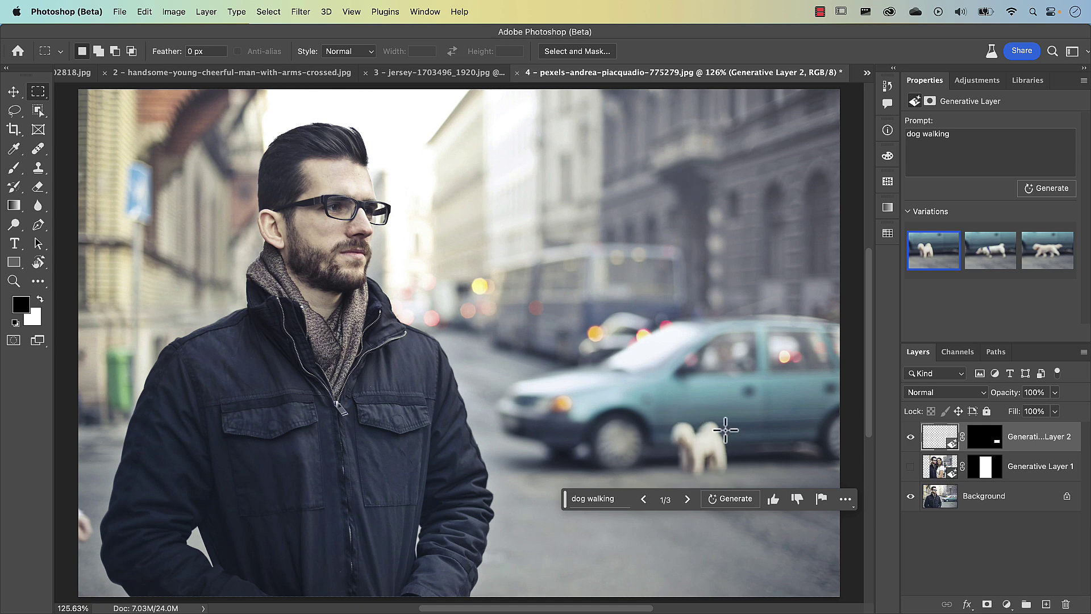
Browse the dog variations, choose the third one, and show the hugging-woman layer again
{"action": "left_click", "coordinate": [687, 499]}
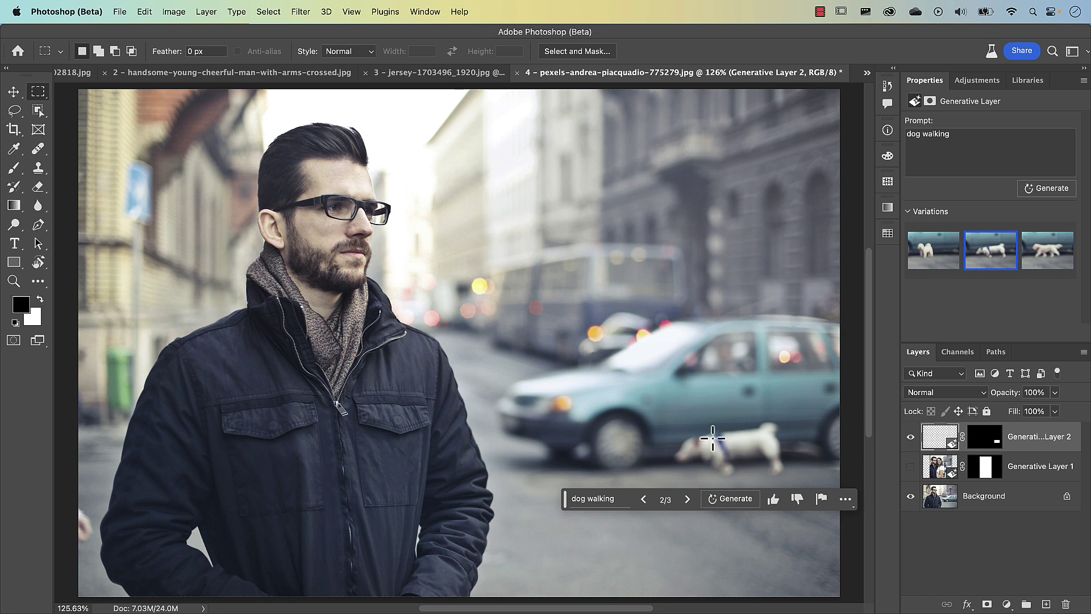
{"action": "left_click", "coordinate": [688, 500]}
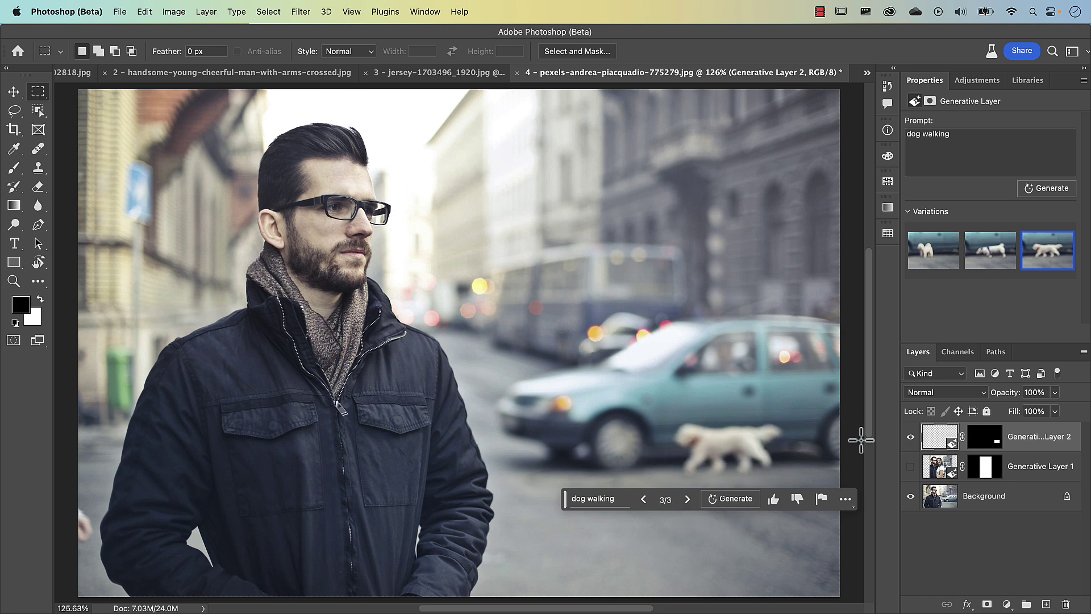
{"action": "left_click", "coordinate": [910, 467]}
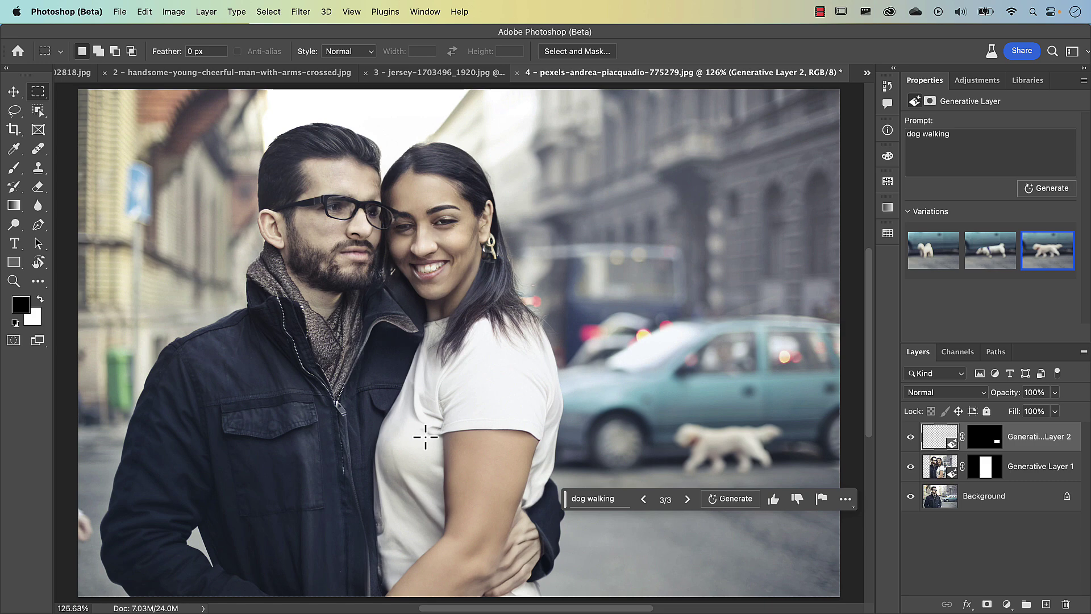
Open the two beach photos numbered 5a and 5b from the Images folder together
{"action": "left_click", "coordinate": [122, 12]}
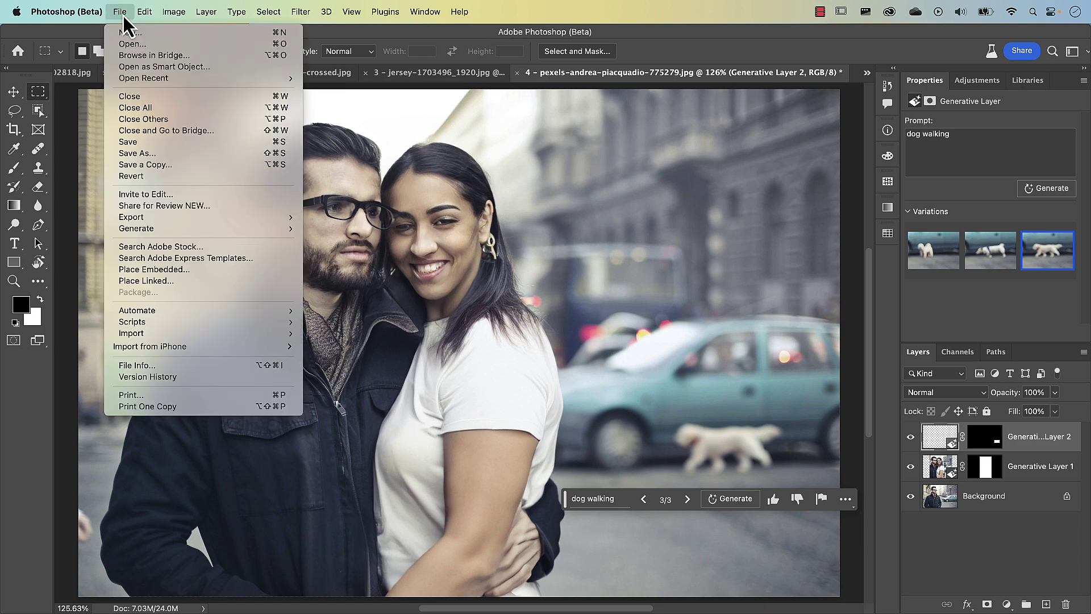
{"action": "left_click", "coordinate": [131, 46]}
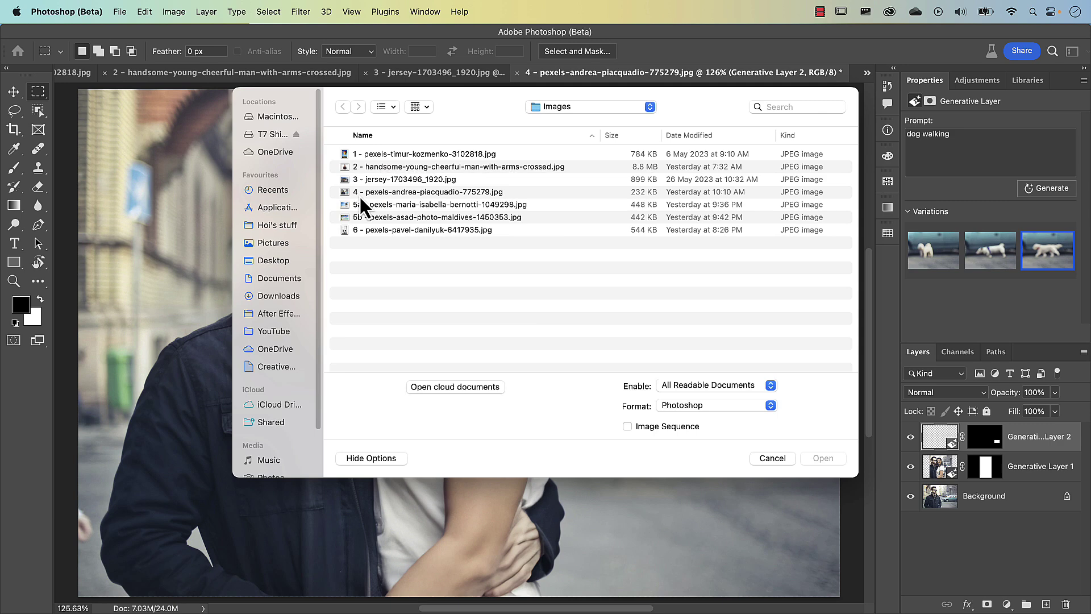
{"action": "left_click", "coordinate": [368, 207]}
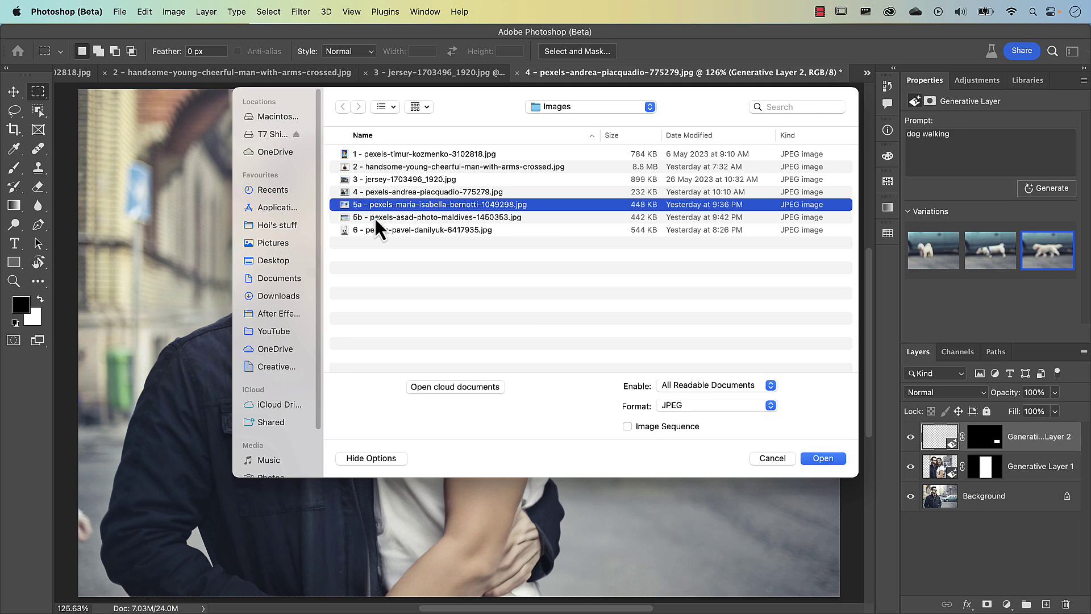
{"action": "left_click", "coordinate": [384, 217], "text": "shift"}
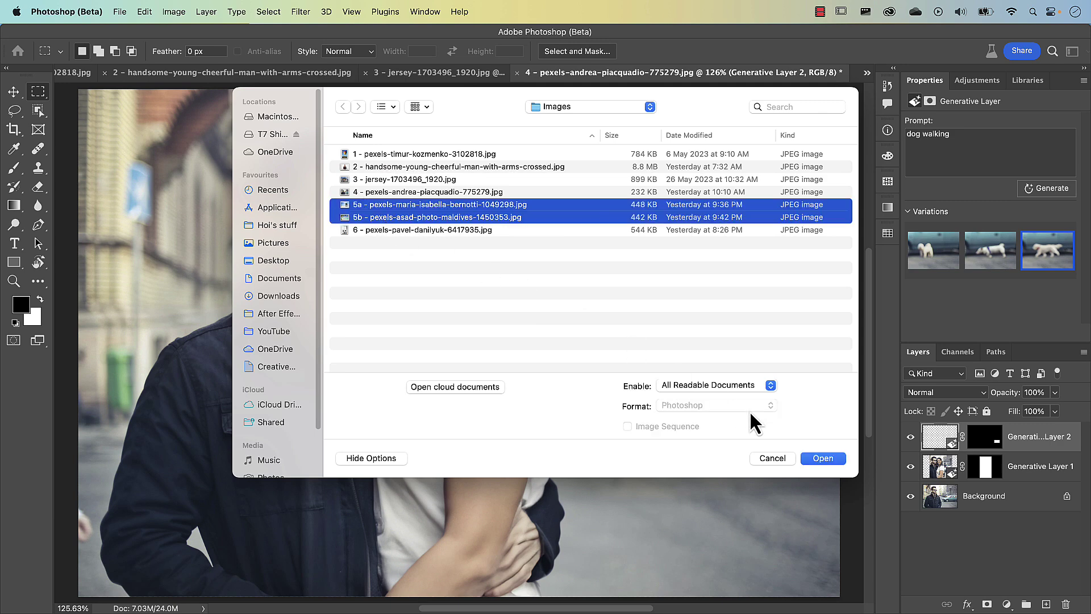
{"action": "left_click", "coordinate": [822, 458]}
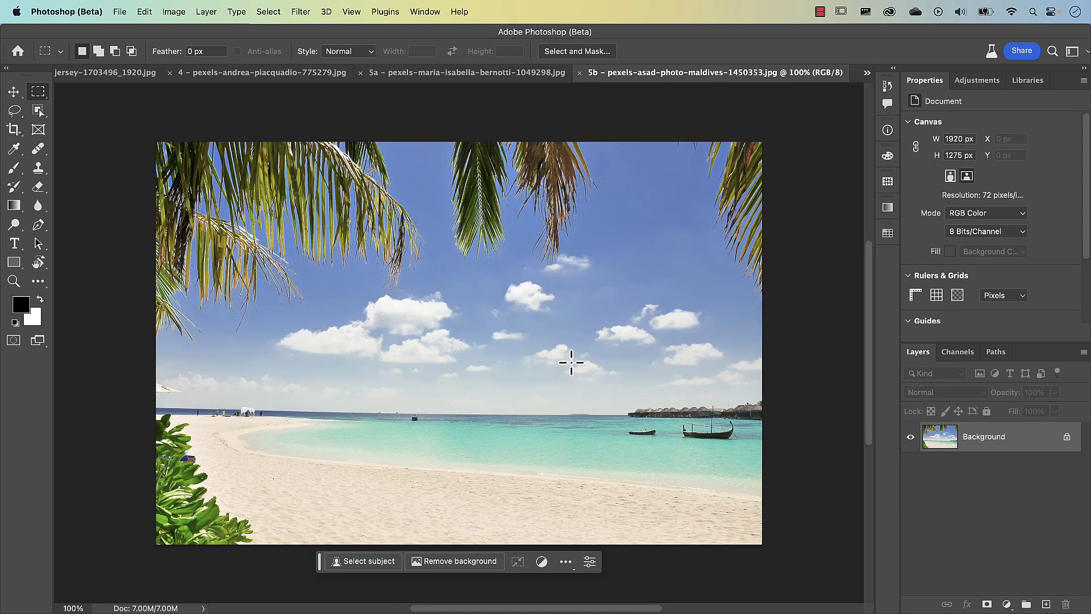
Copy the 5b beach photo into the 5a document as a new layer covering the palm tree image, using the Move tool
{"action": "key", "text": "v"}
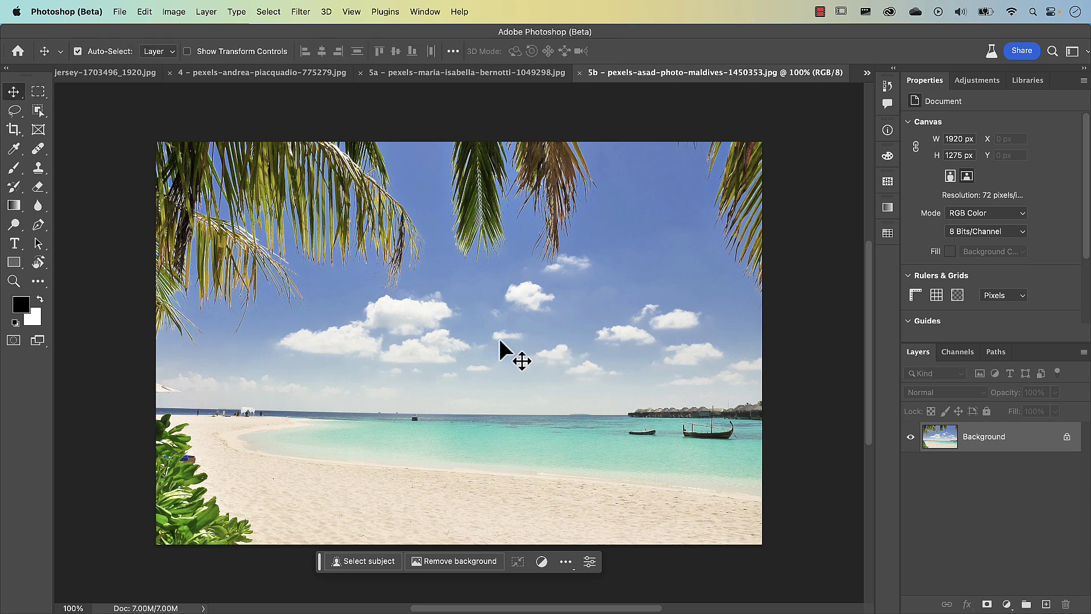
{"action": "left_click_drag", "start_coordinate": [476, 323], "coordinate": [468, 69]}
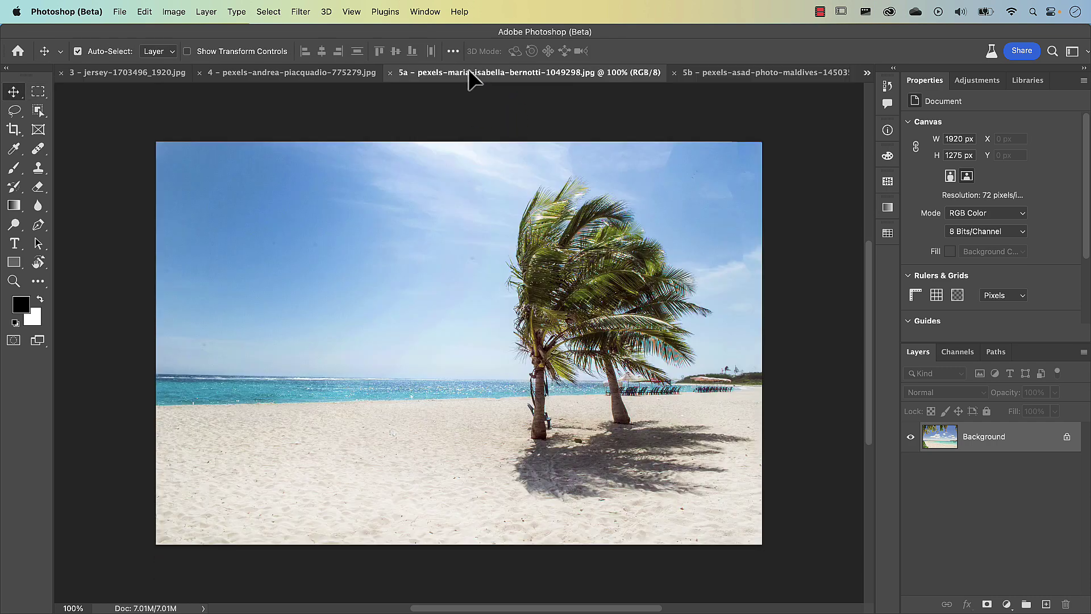
{"action": "left_click_drag", "start_coordinate": [484, 377], "coordinate": [484, 377]}
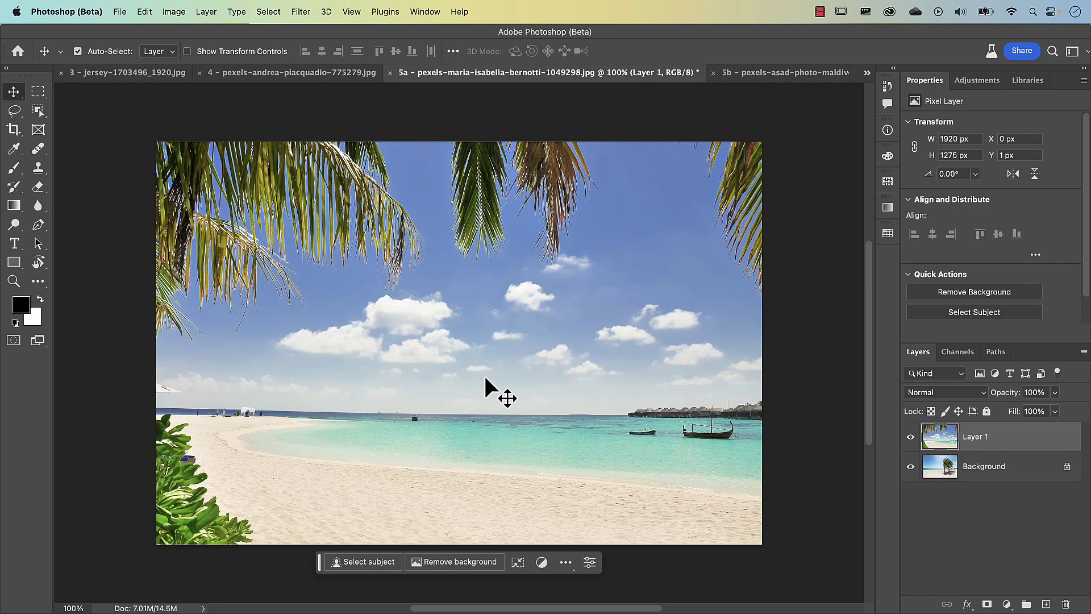
Extend the canvas to the right of the beach photo by more than its own width with the Crop tool, and apply the crop
{"action": "key", "text": "c"}
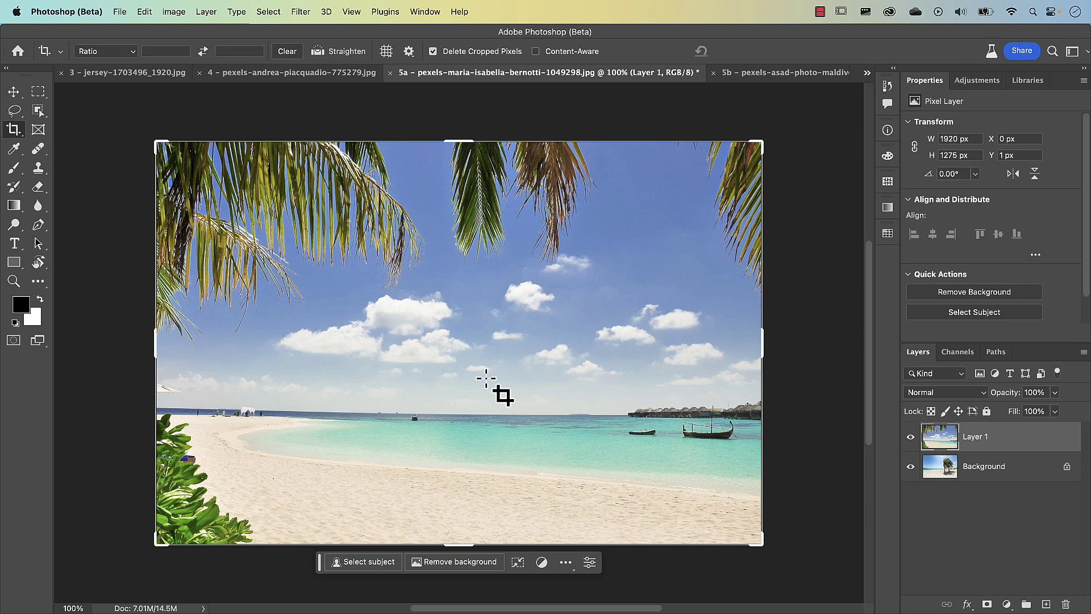
{"action": "scroll", "coordinate": [486, 377], "scroll_direction": "down", "scroll_amount": 5}
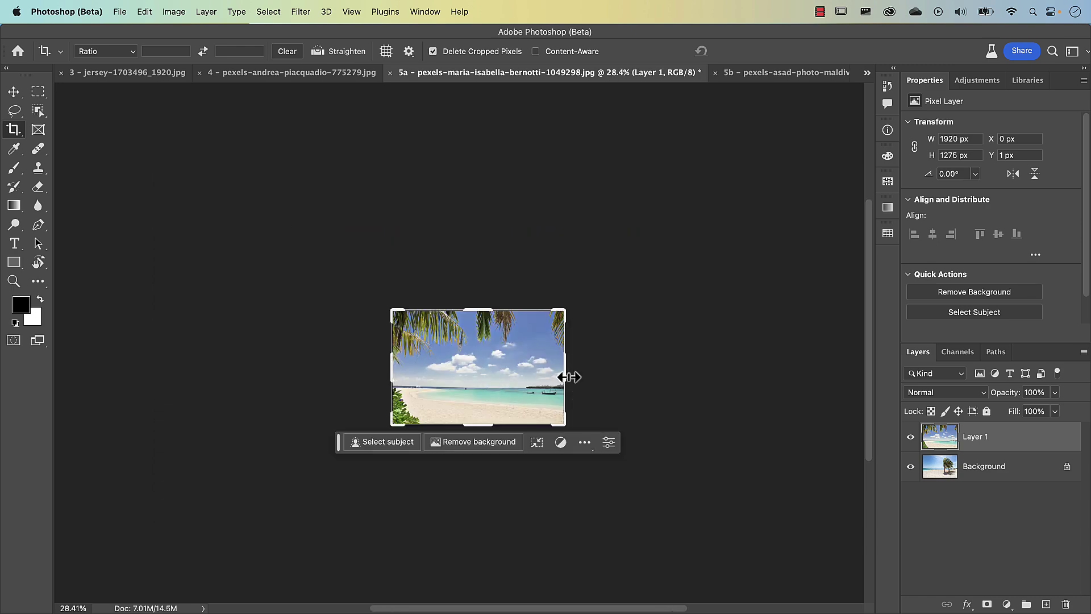
{"action": "left_click_drag", "start_coordinate": [566, 371], "coordinate": [676, 372]}
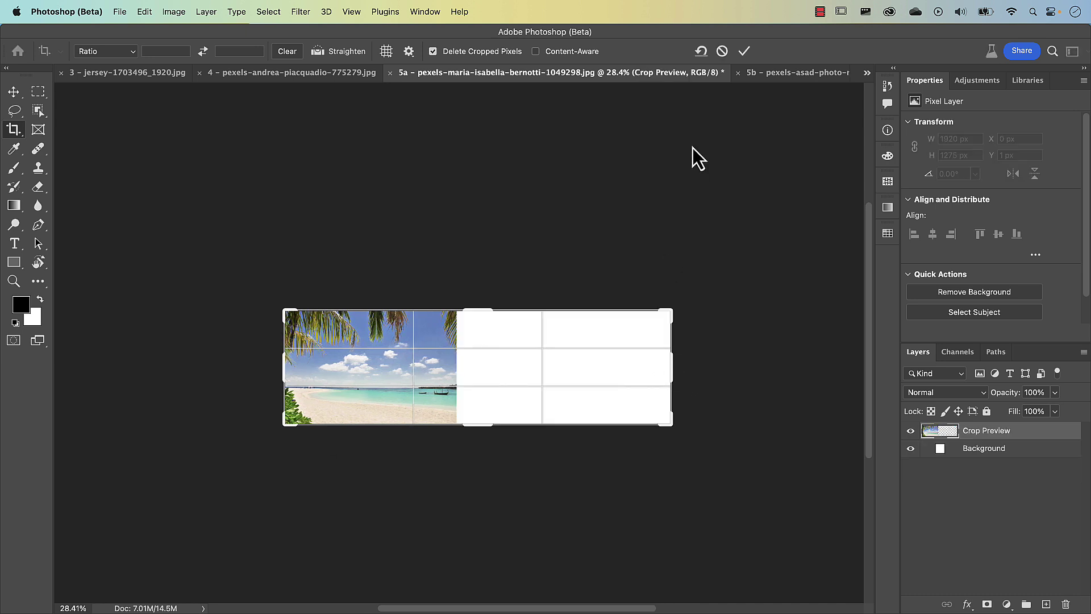
{"action": "left_click", "coordinate": [743, 52]}
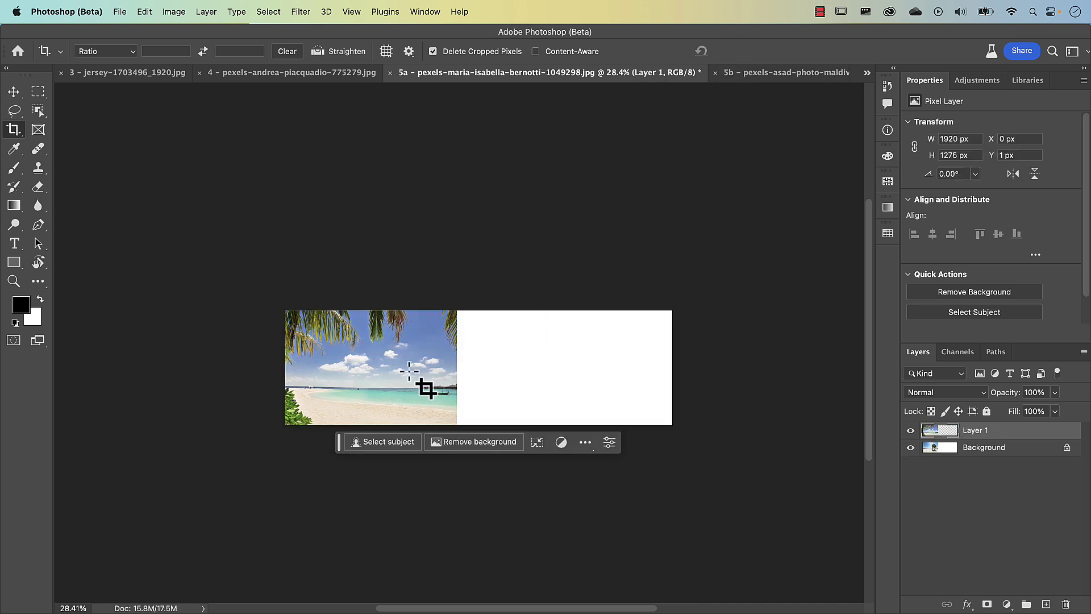
Unlock the background layer and place the palm tree photo at the canvas's right edge, leaving a gap beside the other beach photo at the left edge
{"action": "key", "text": "v"}
{"action": "left_click_drag", "start_coordinate": [407, 369], "coordinate": [515, 375]}
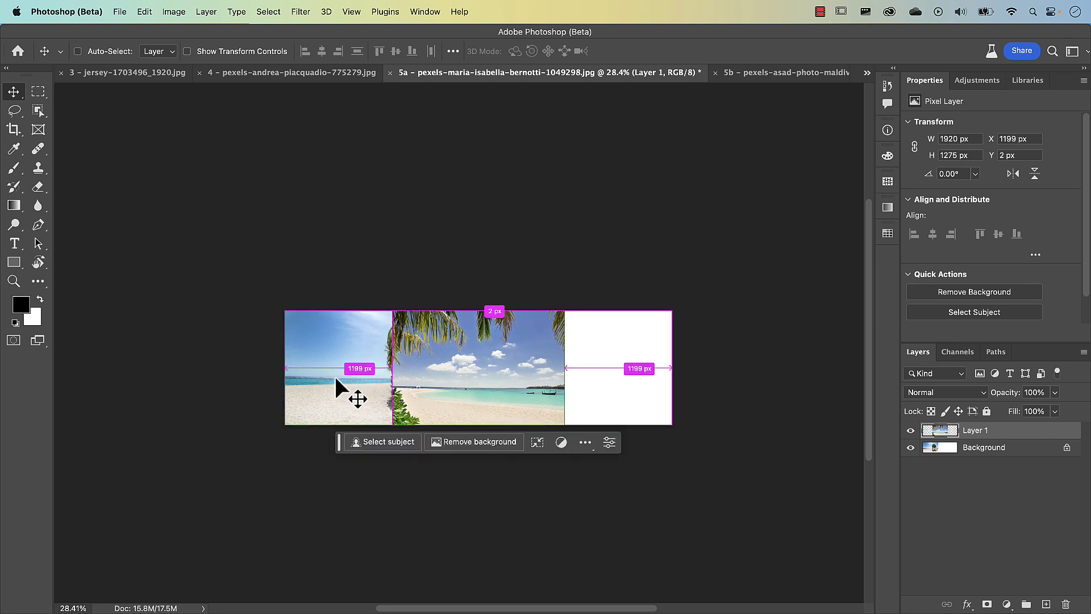
{"action": "left_click_drag", "start_coordinate": [334, 374], "coordinate": [374, 373]}
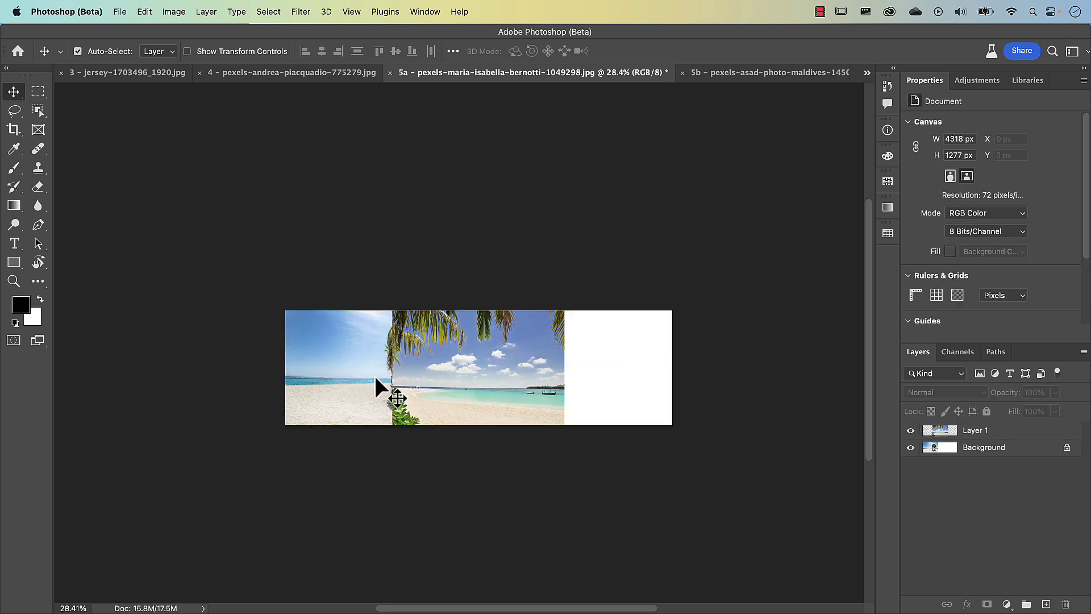
{"action": "left_click", "coordinate": [1067, 449]}
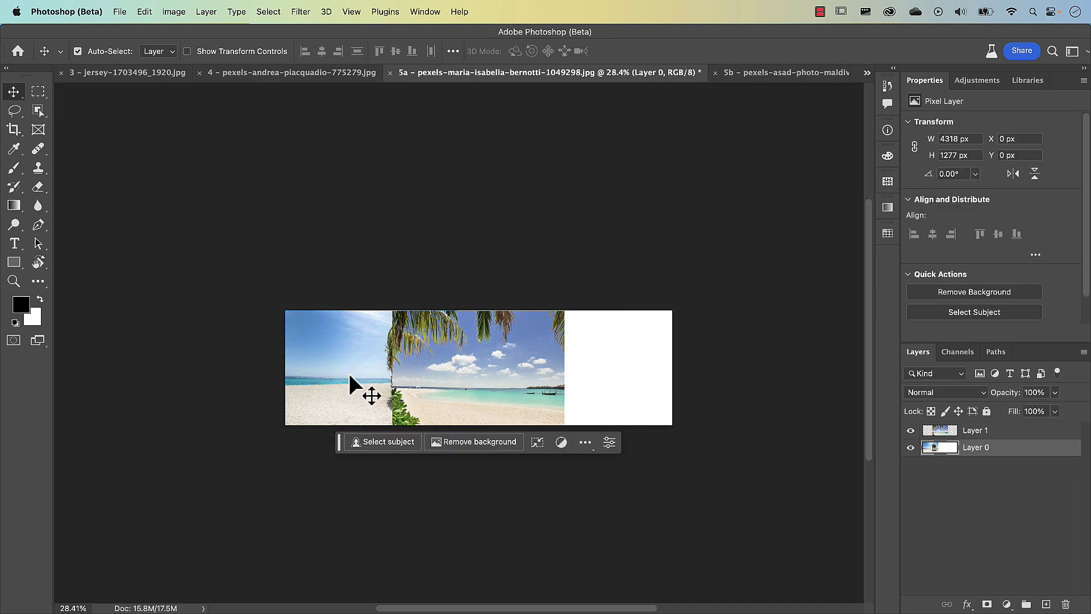
{"action": "left_click_drag", "start_coordinate": [349, 375], "coordinate": [555, 377]}
{"action": "left_click_drag", "start_coordinate": [470, 374], "coordinate": [409, 378]}
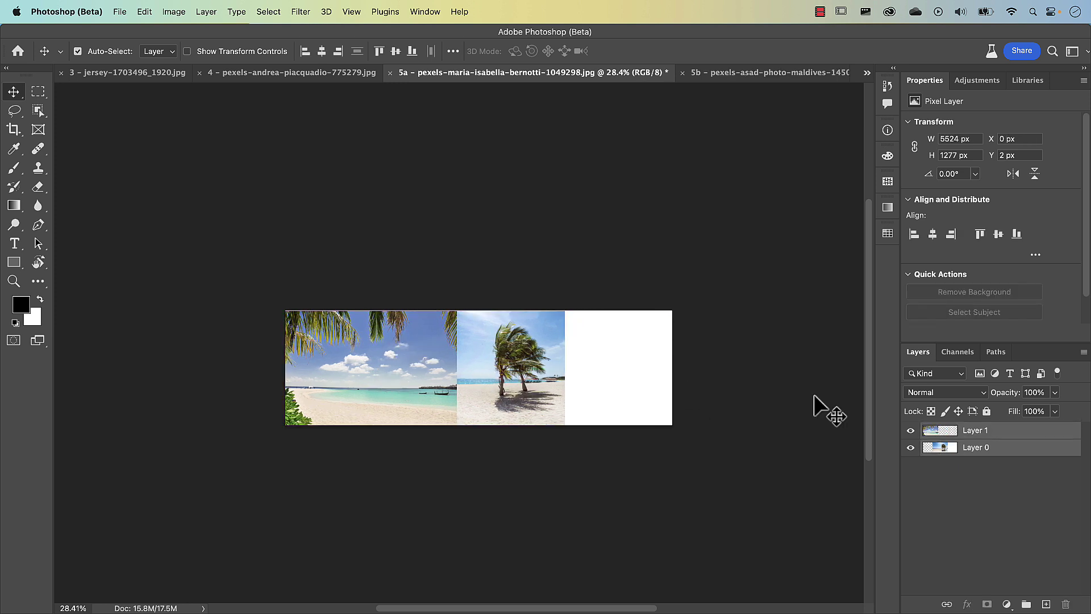
{"action": "left_click_drag", "start_coordinate": [544, 376], "coordinate": [613, 372]}
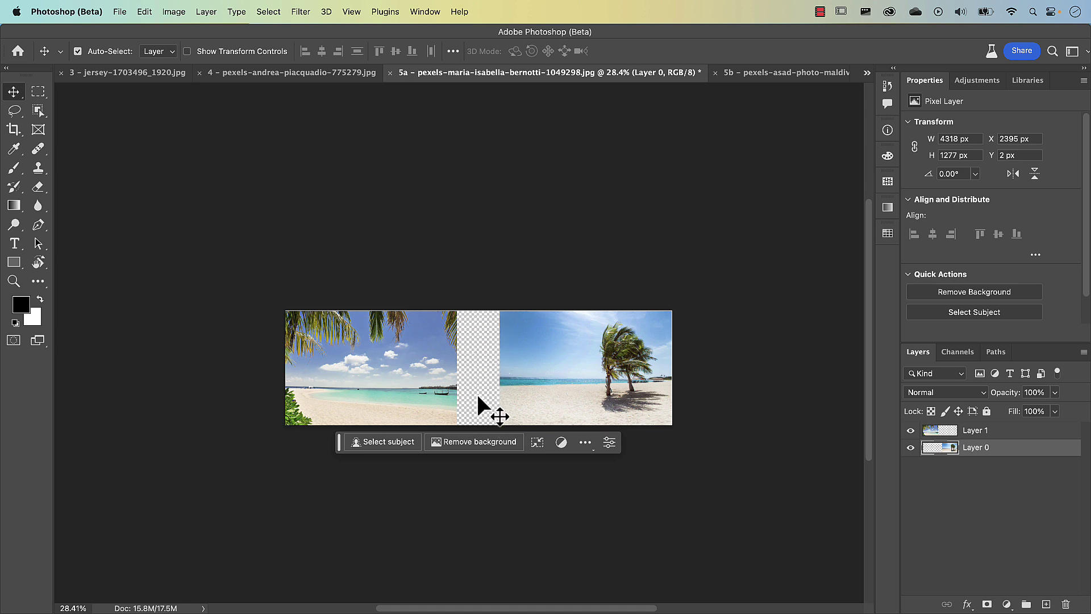
Select the transparent gap with a slight overlap onto both beach photos and fill it using Generative Fill with a blank prompt
{"action": "key", "text": "m"}
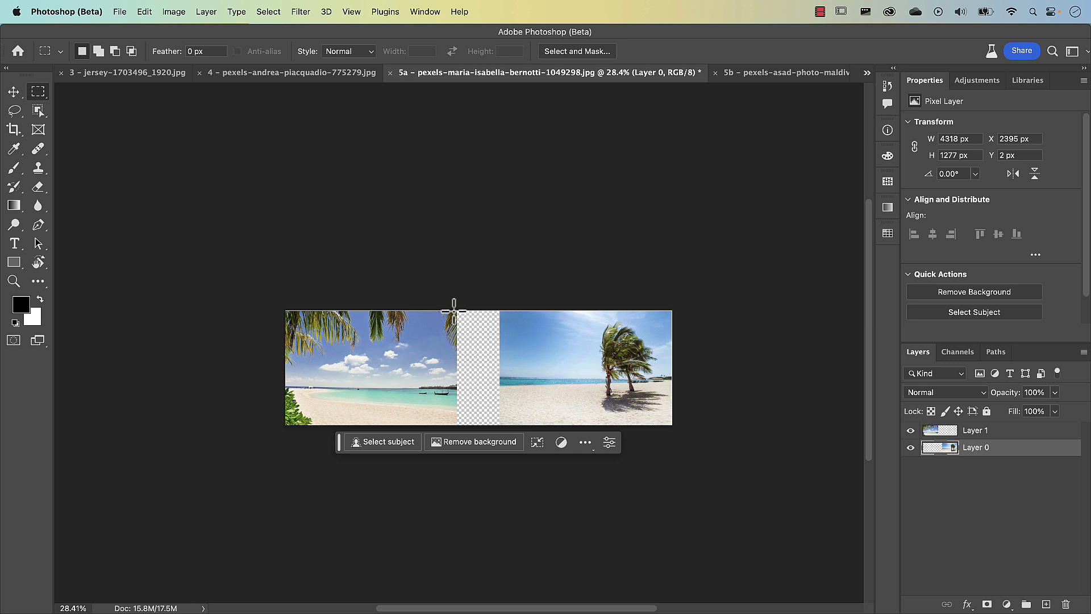
{"action": "left_click_drag", "start_coordinate": [454, 310], "coordinate": [504, 433]}
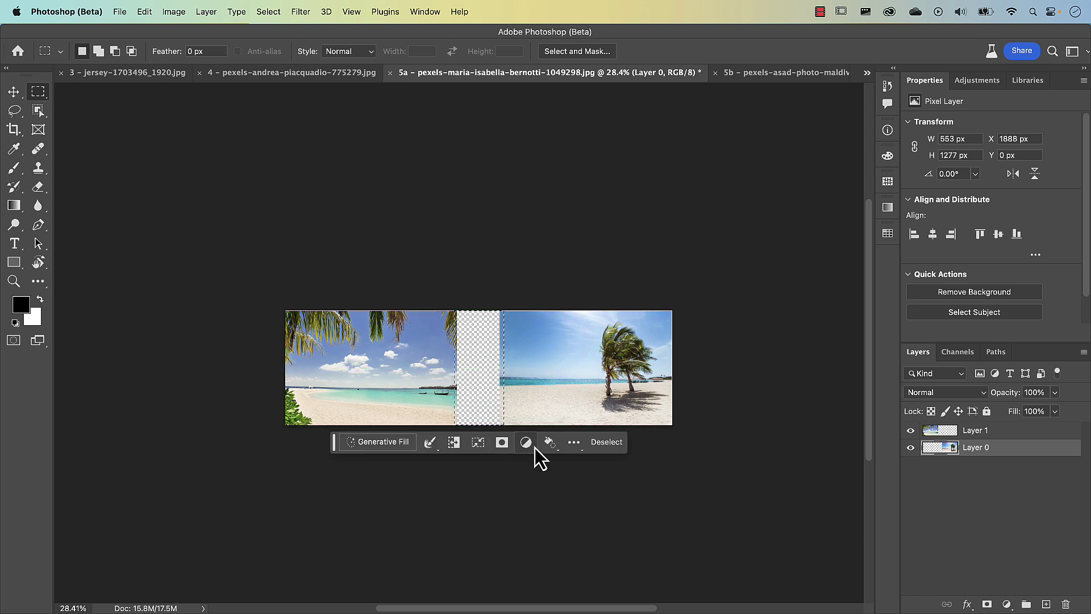
{"action": "left_click", "coordinate": [382, 445]}
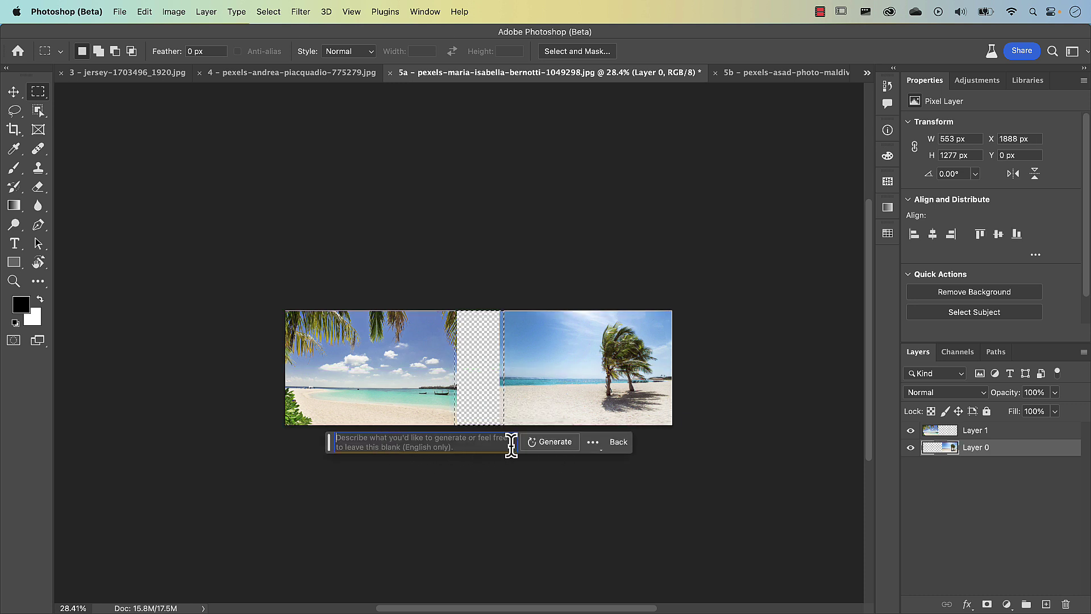
{"action": "left_click", "coordinate": [554, 441]}
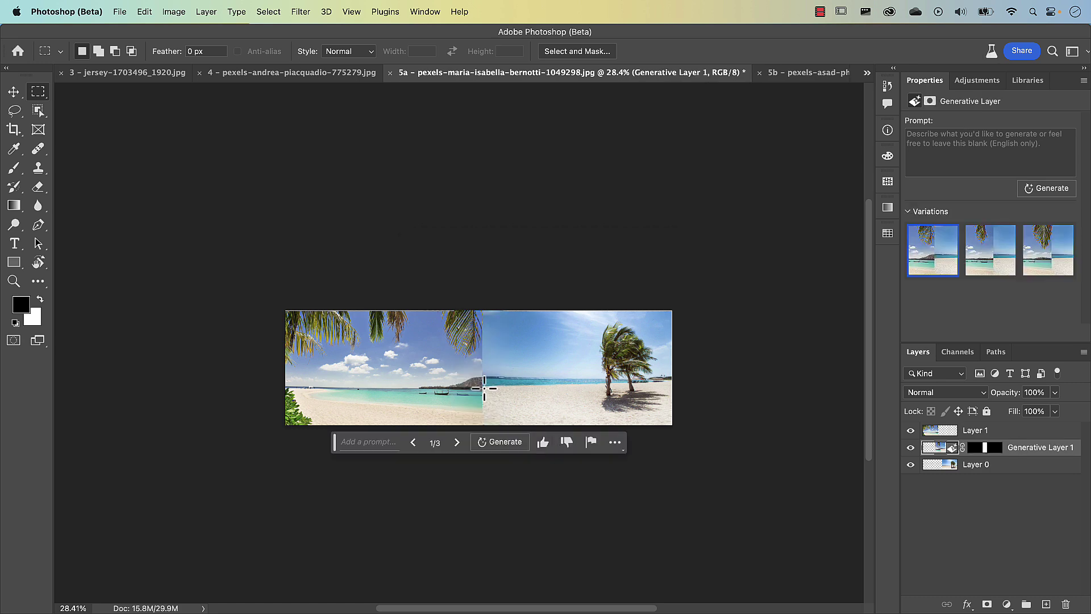
Compare the three generated variations at the join between the beach photos and return to the first one
{"action": "scroll", "coordinate": [482, 384], "scroll_direction": "up", "scroll_amount": 3}
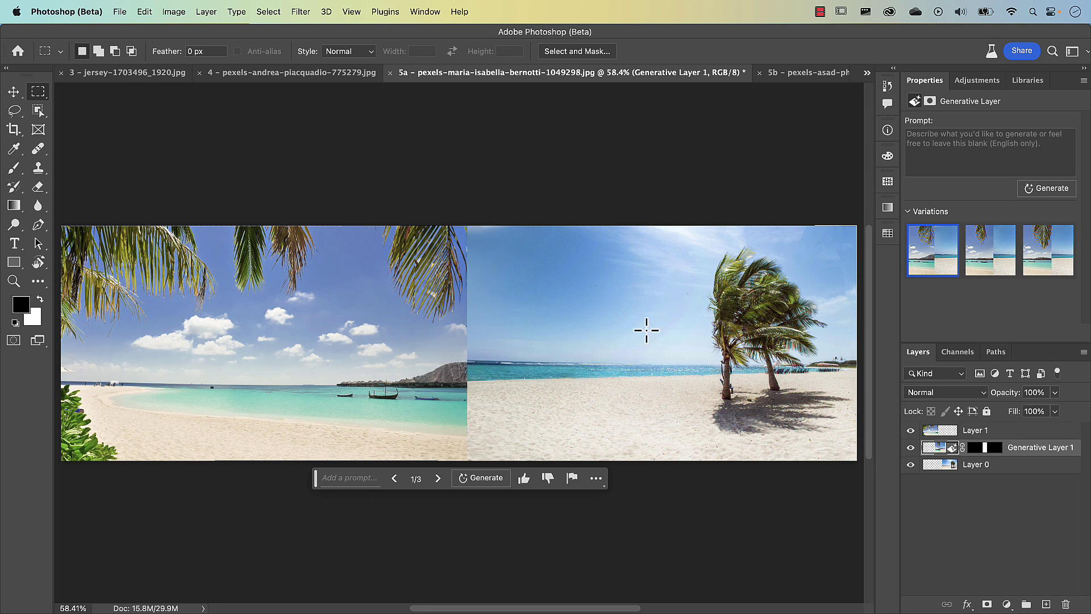
{"action": "left_click", "coordinate": [1014, 263]}
{"action": "left_click", "coordinate": [1047, 245]}
{"action": "left_click", "coordinate": [992, 268]}
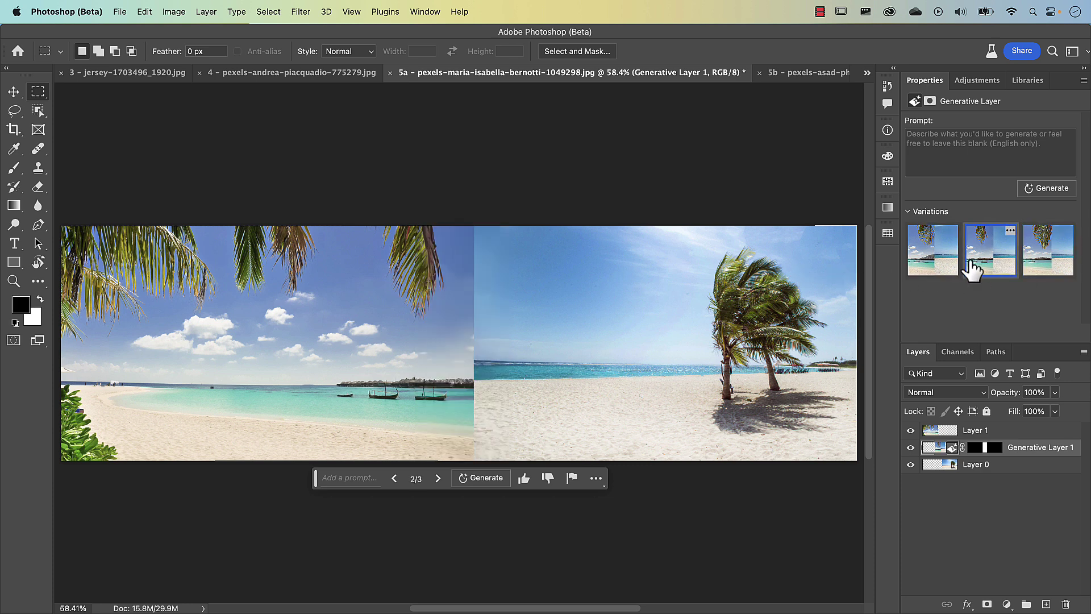
{"action": "left_click", "coordinate": [916, 266]}
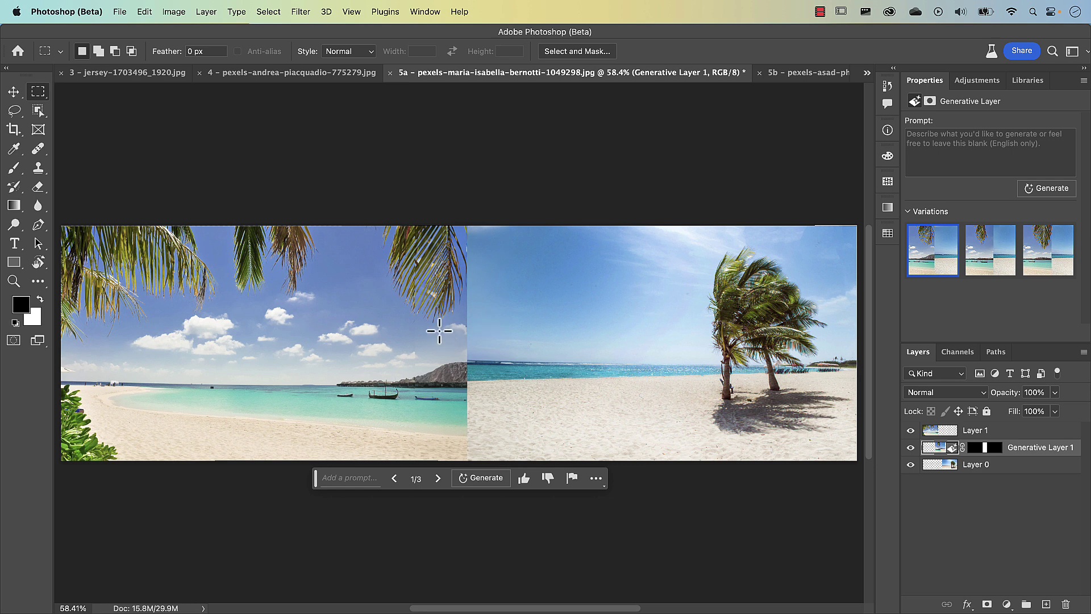
Hide the generated layer and widen the gap by extending the canvas to the right and moving the palm tree photo to the new edge
{"action": "left_click", "coordinate": [911, 447]}
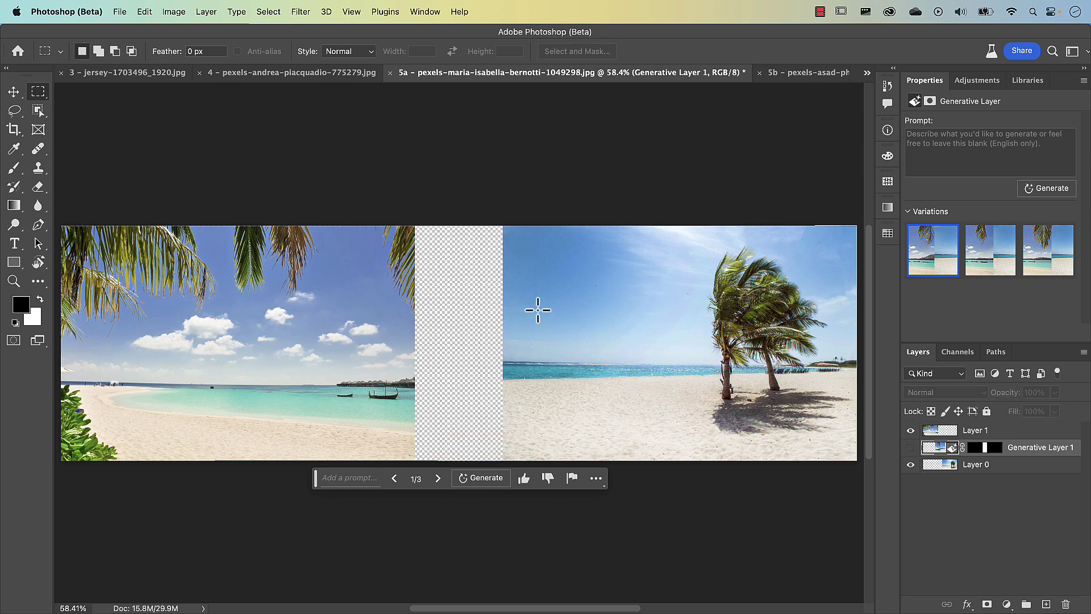
{"action": "scroll", "coordinate": [530, 305], "scroll_direction": "down", "scroll_amount": 5}
{"action": "key", "text": "c"}
{"action": "left_click_drag", "start_coordinate": [661, 321], "coordinate": [729, 322]}
{"action": "key", "text": "Return"}
{"action": "key", "text": "v"}
{"action": "left_click_drag", "start_coordinate": [525, 326], "coordinate": [660, 328]}
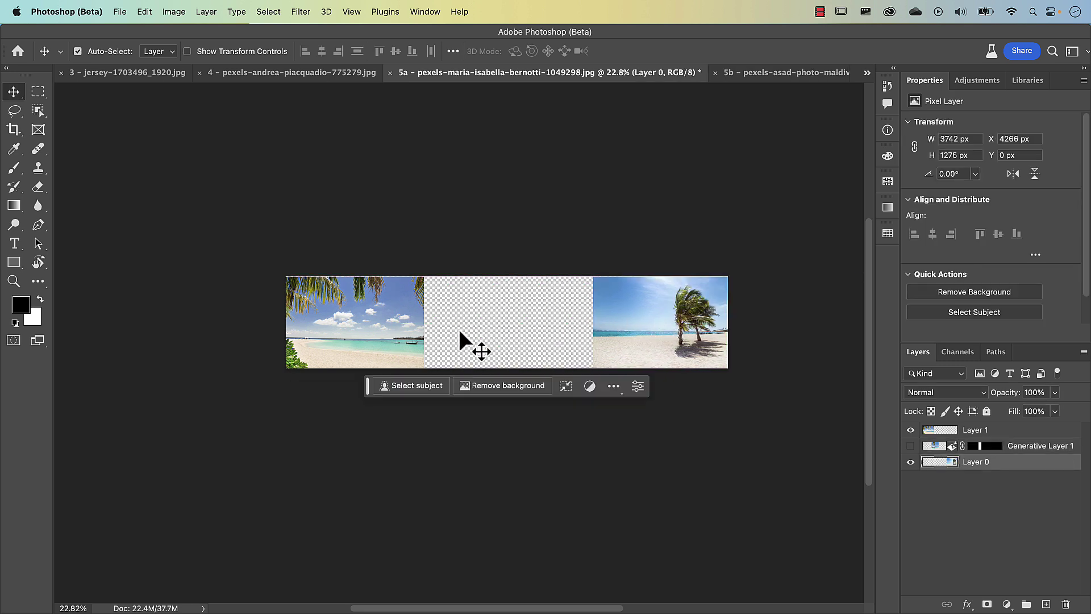
Select the widened gap, slightly overlapping both beach photos, and run Generative Fill on it without a prompt
{"action": "key", "text": "m"}
{"action": "left_click_drag", "start_coordinate": [422, 277], "coordinate": [599, 382]}
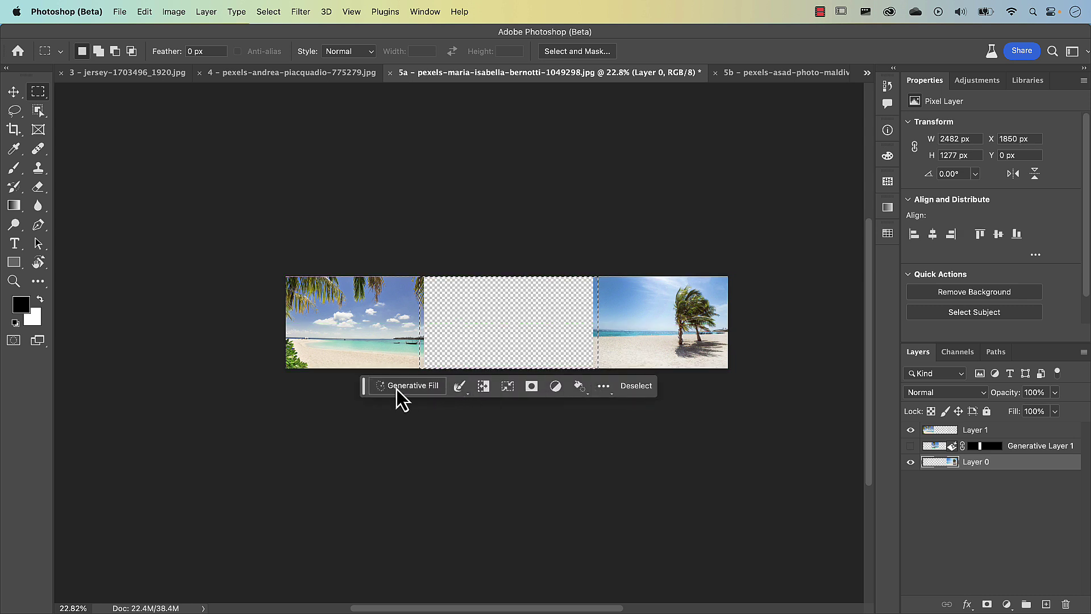
{"action": "left_click", "coordinate": [396, 386]}
{"action": "left_click", "coordinate": [577, 391]}
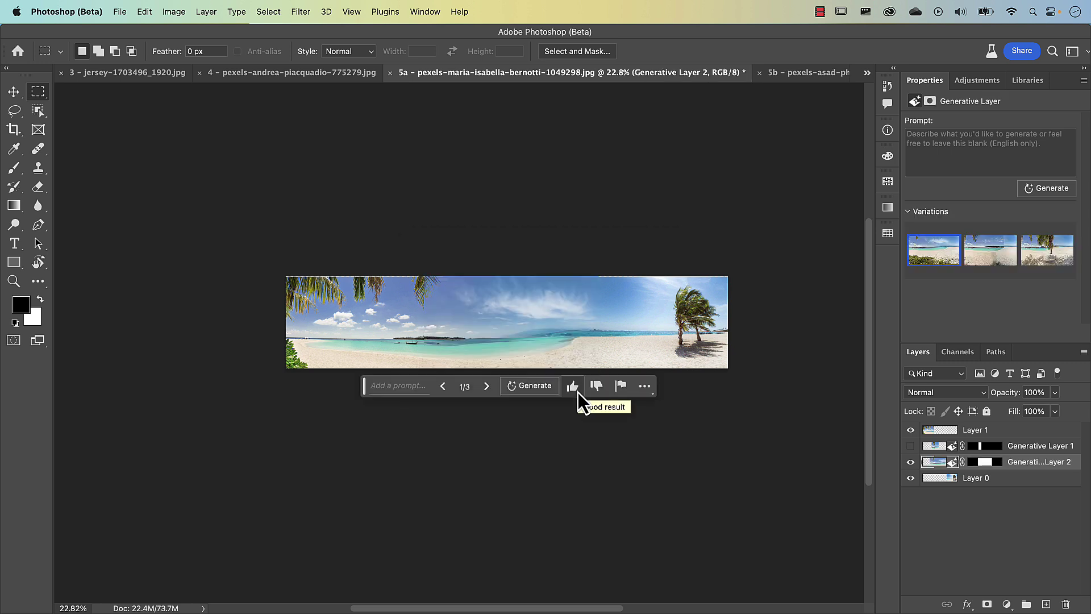
Go through all three variations of the wide beach fill and return to the first one
{"action": "scroll", "coordinate": [578, 392], "scroll_direction": "up", "scroll_amount": 3}
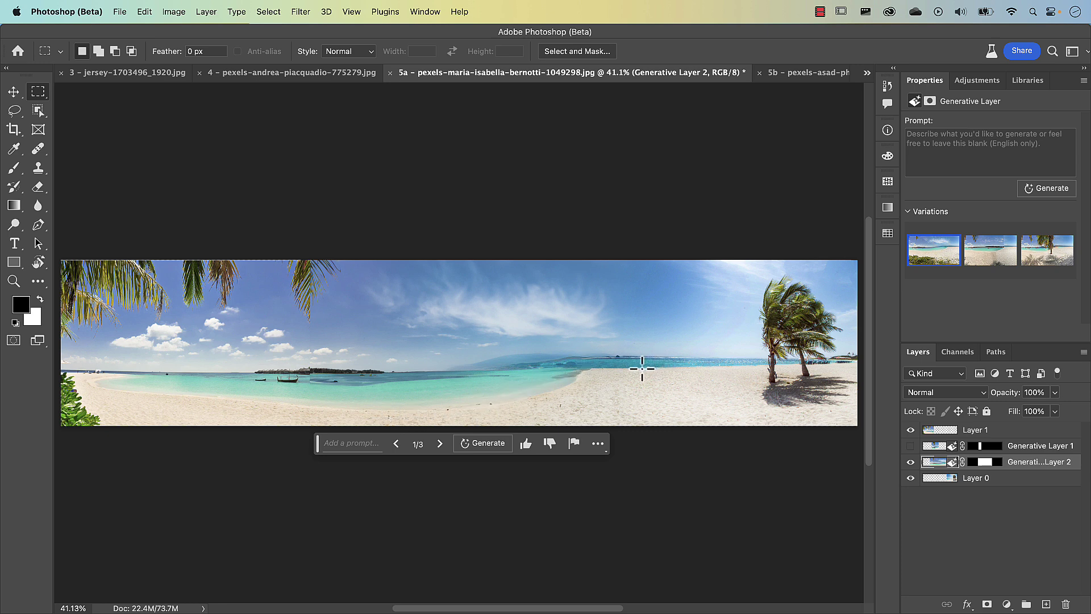
{"action": "left_click", "coordinate": [439, 444]}
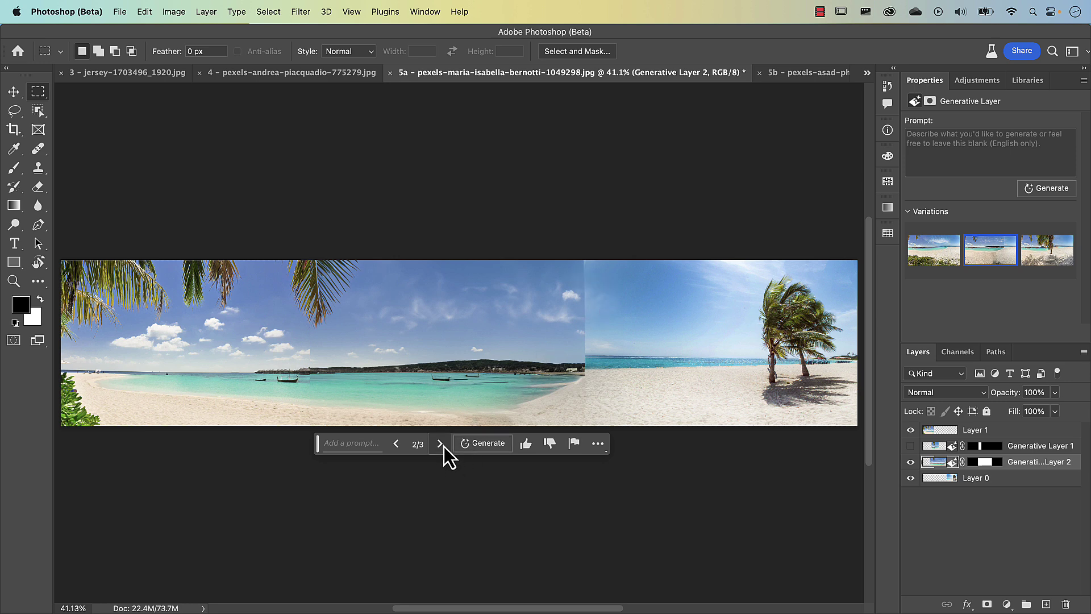
{"action": "left_click", "coordinate": [442, 445]}
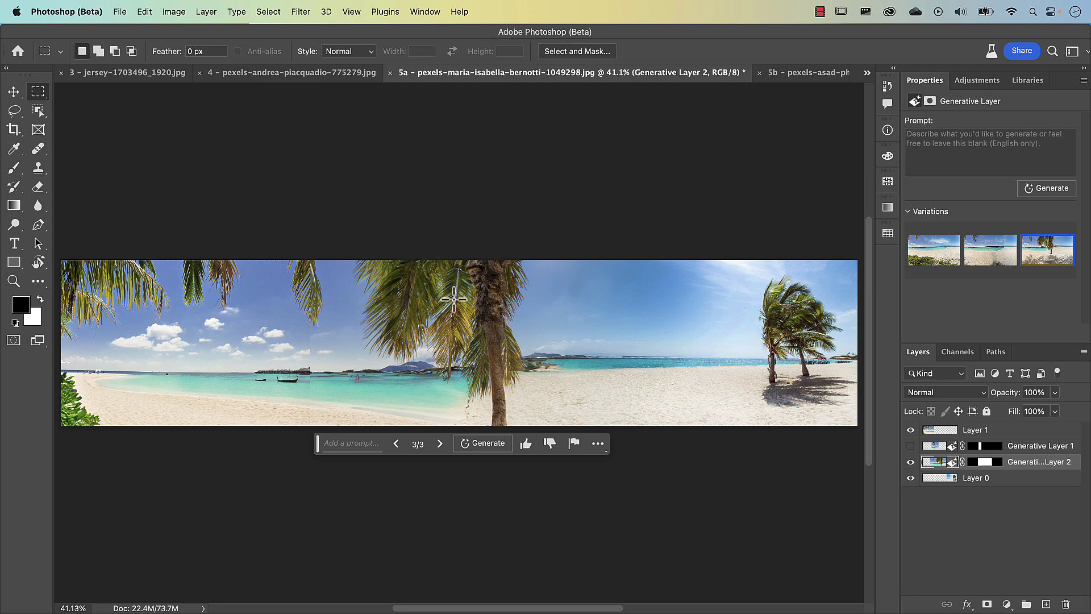
{"action": "left_click", "coordinate": [397, 444]}
{"action": "left_click", "coordinate": [397, 444]}
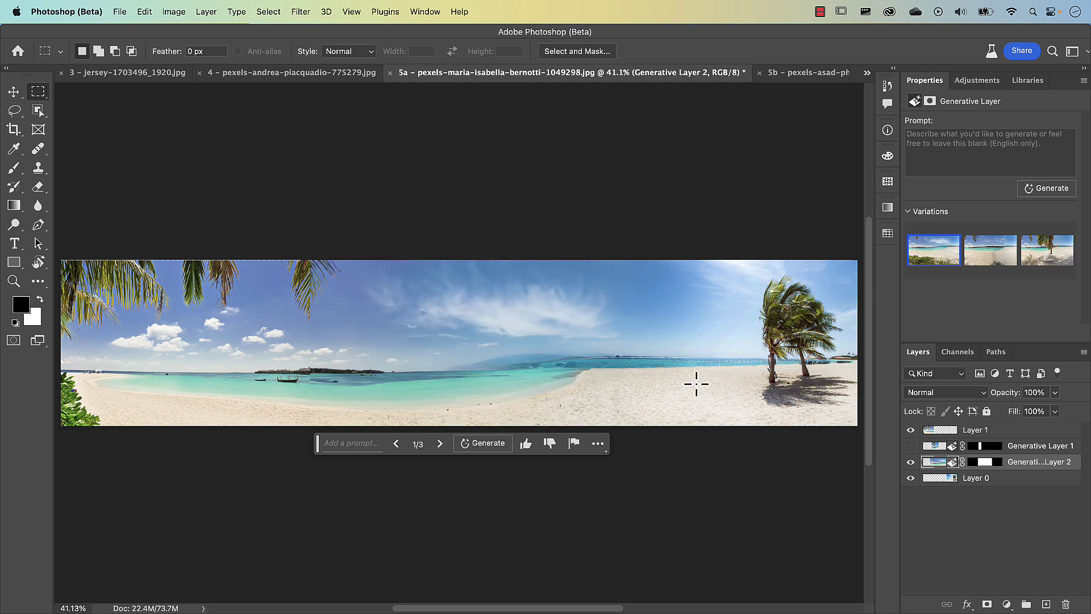
Add a figure to a small selected area of sand near the palm trees using Generative Fill with the prompt "man sunbathing"
{"action": "left_click_drag", "start_coordinate": [683, 367], "coordinate": [716, 383]}
{"action": "left_click", "coordinate": [605, 401]}
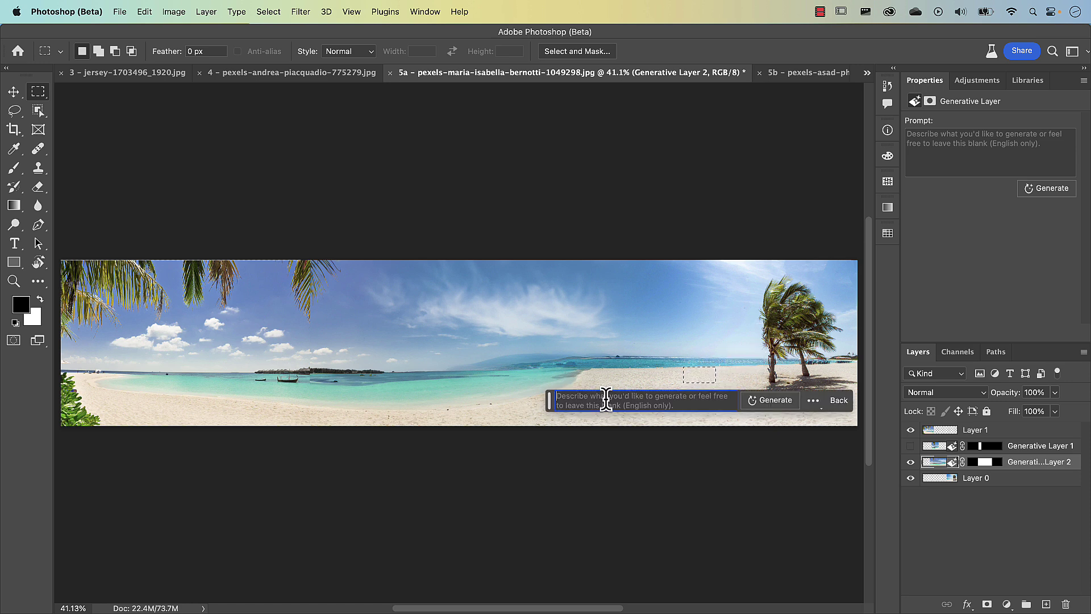
{"action": "type", "text": "man walking"}
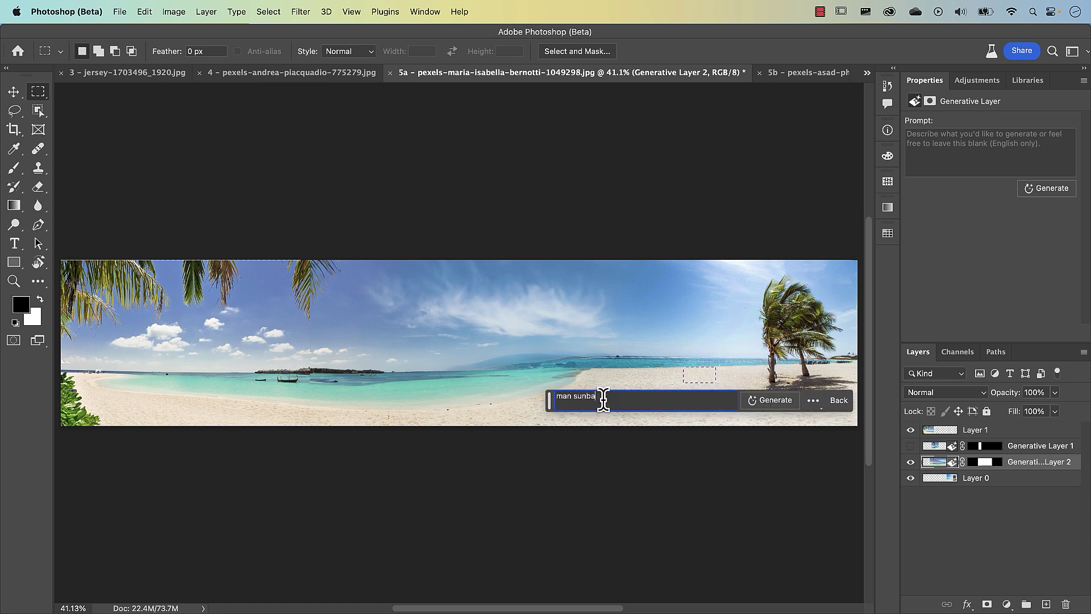
{"action": "key", "text": "Return"}
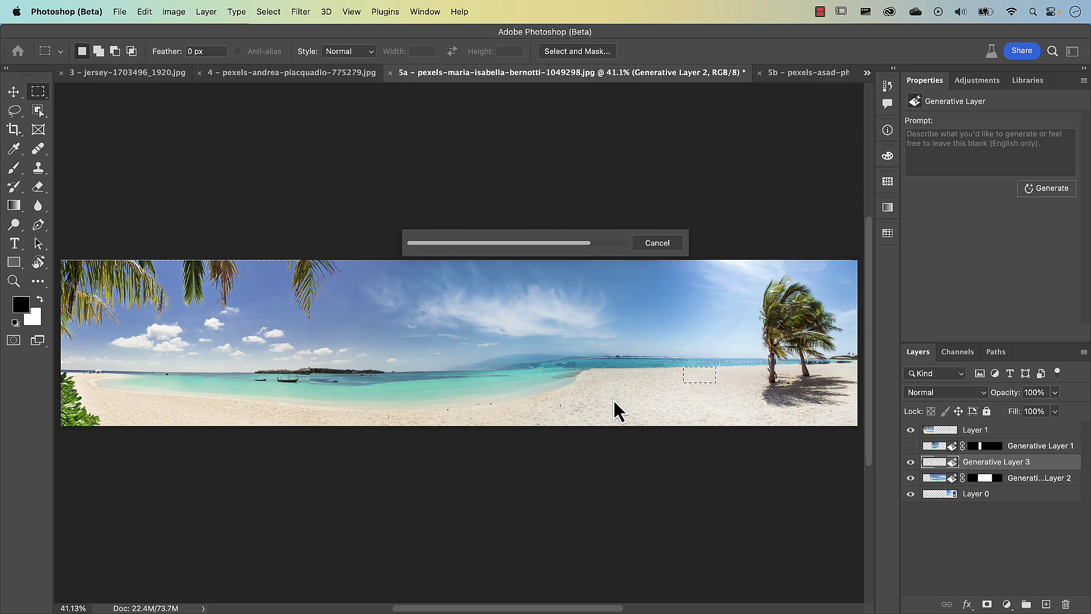
{"action": "scroll", "coordinate": [699, 385], "scroll_direction": "up", "scroll_amount": 6}
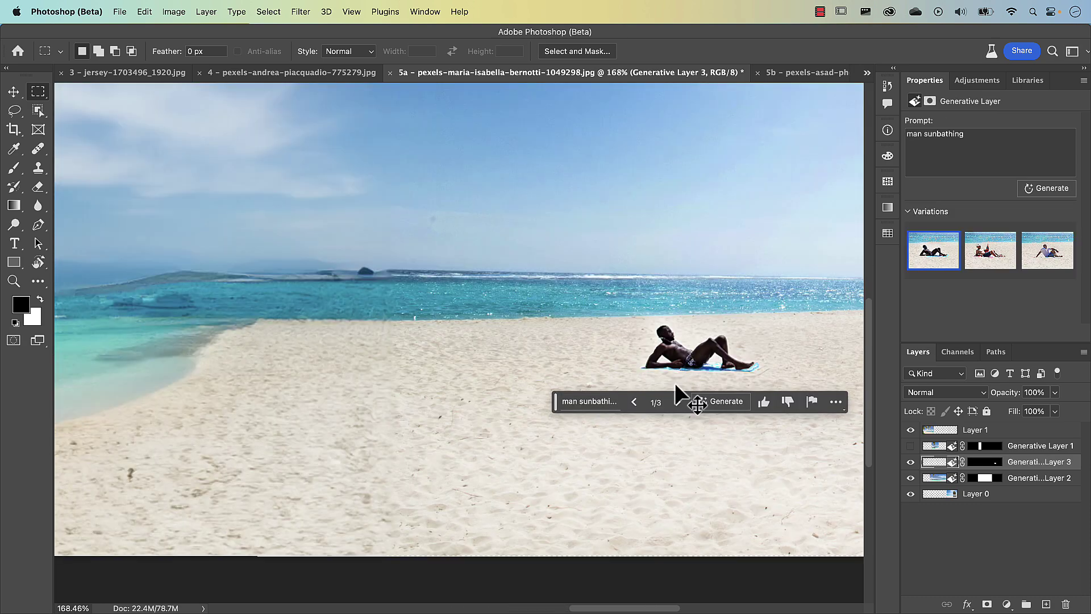
{"action": "scroll", "coordinate": [675, 384], "scroll_direction": "down", "scroll_amount": 6}
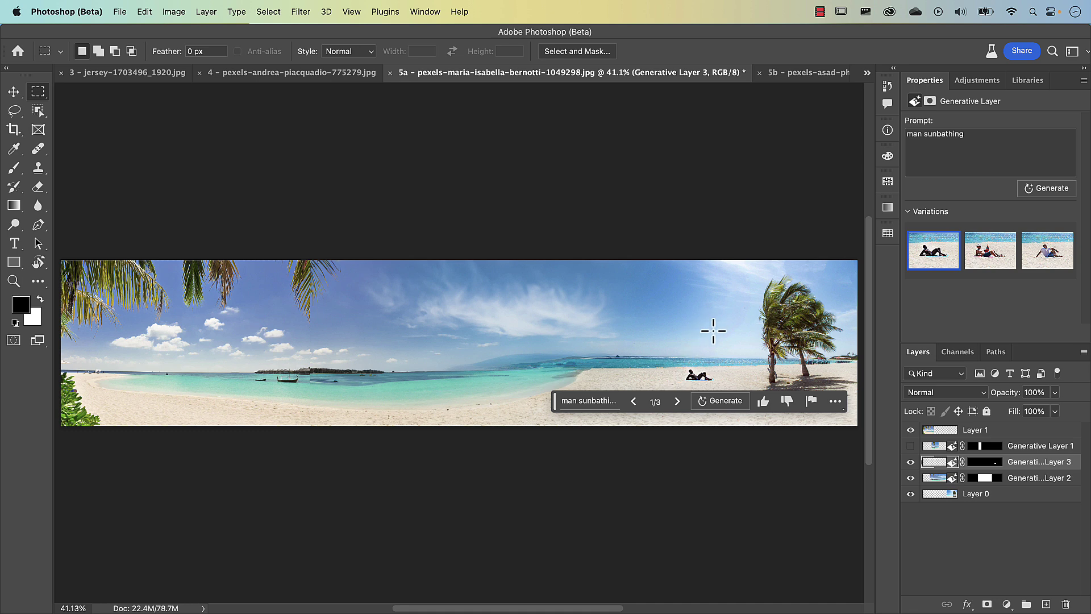
Open the photo 6 - pexels-pavel-danilyuk-6417935.jpg from the Images folder
{"action": "left_click", "coordinate": [119, 12]}
{"action": "left_click", "coordinate": [128, 44]}
{"action": "left_click", "coordinate": [395, 231]}
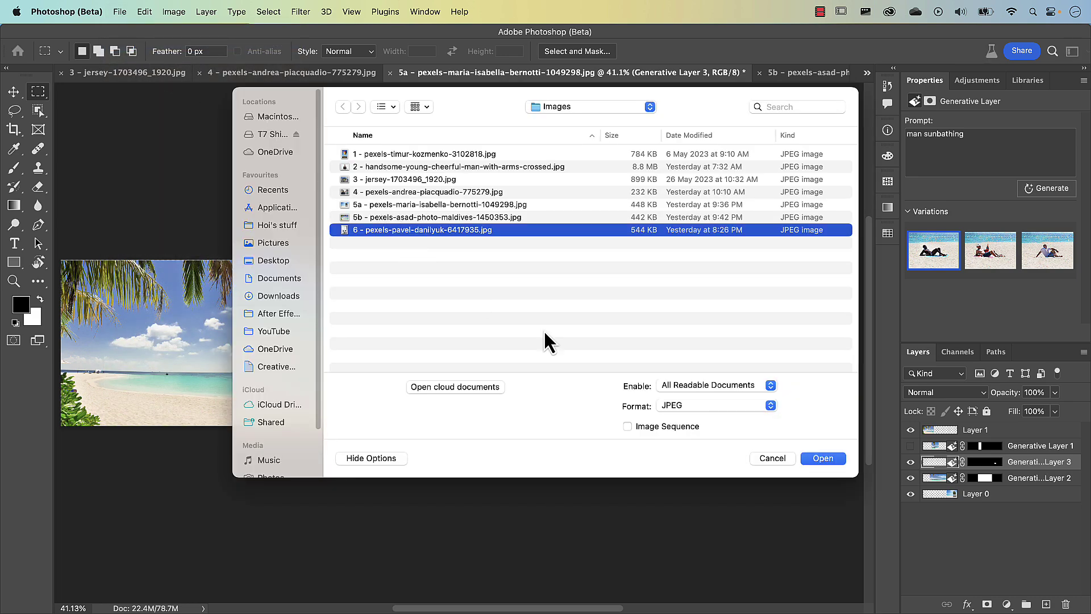
{"action": "left_click", "coordinate": [822, 458]}
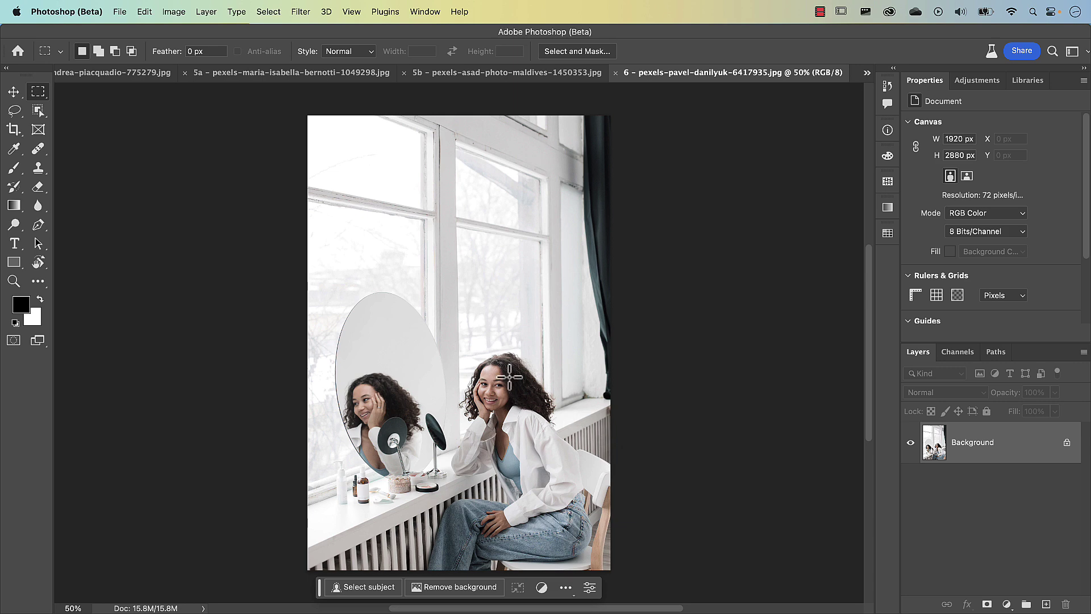
Select rectangular areas over the top of the woman's head and over the top of her mirrored head in one combined selection
{"action": "left_click_drag", "start_coordinate": [474, 342], "coordinate": [527, 369]}
{"action": "left_click_drag", "start_coordinate": [355, 388], "coordinate": [339, 472]}
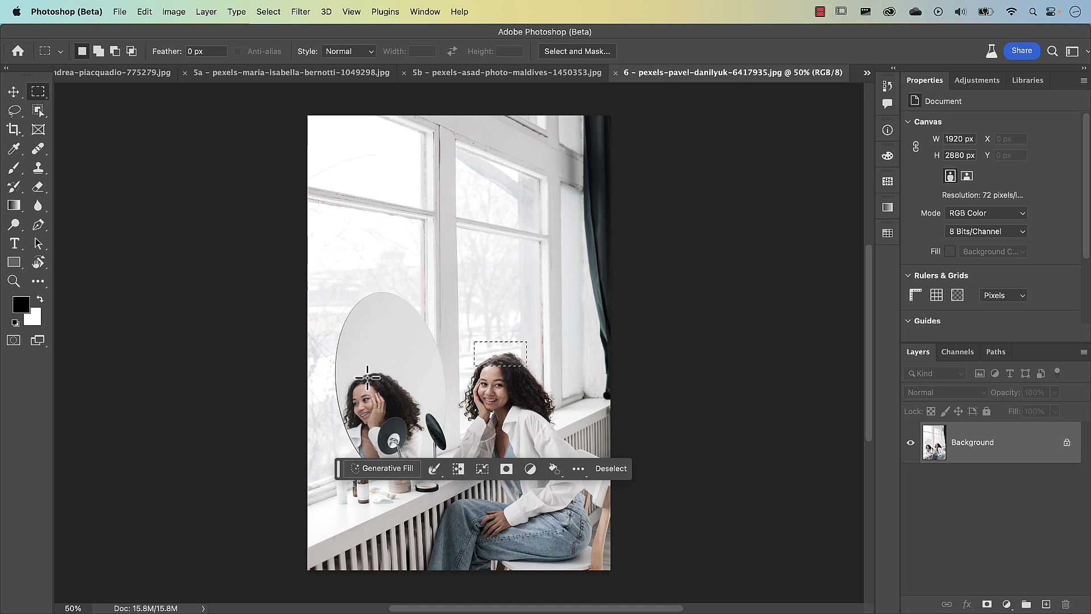
{"action": "key", "text": "shift"}
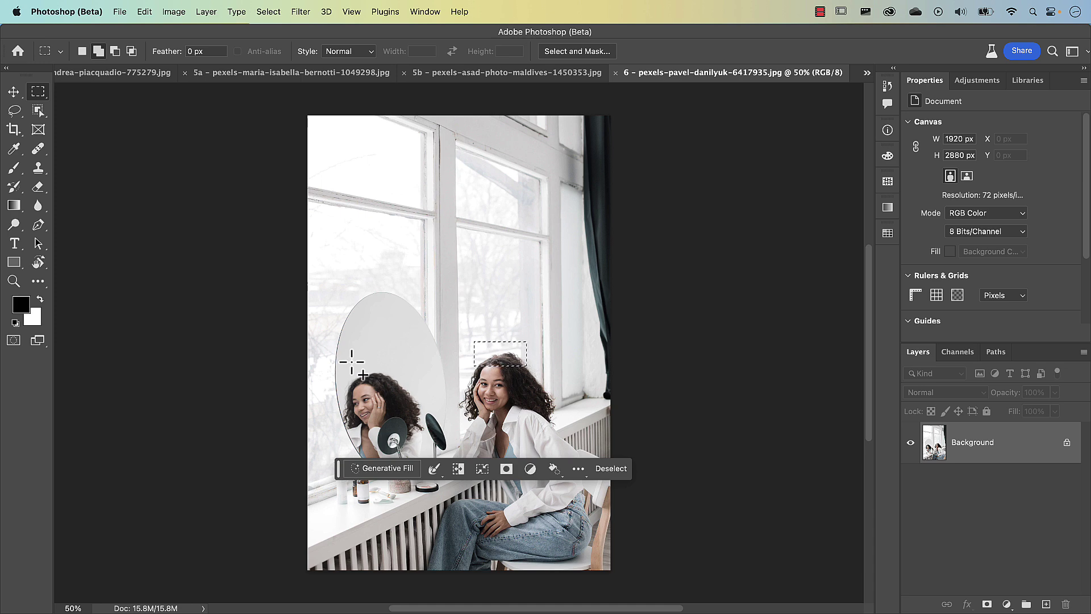
{"action": "left_click_drag", "start_coordinate": [348, 362], "coordinate": [399, 387]}
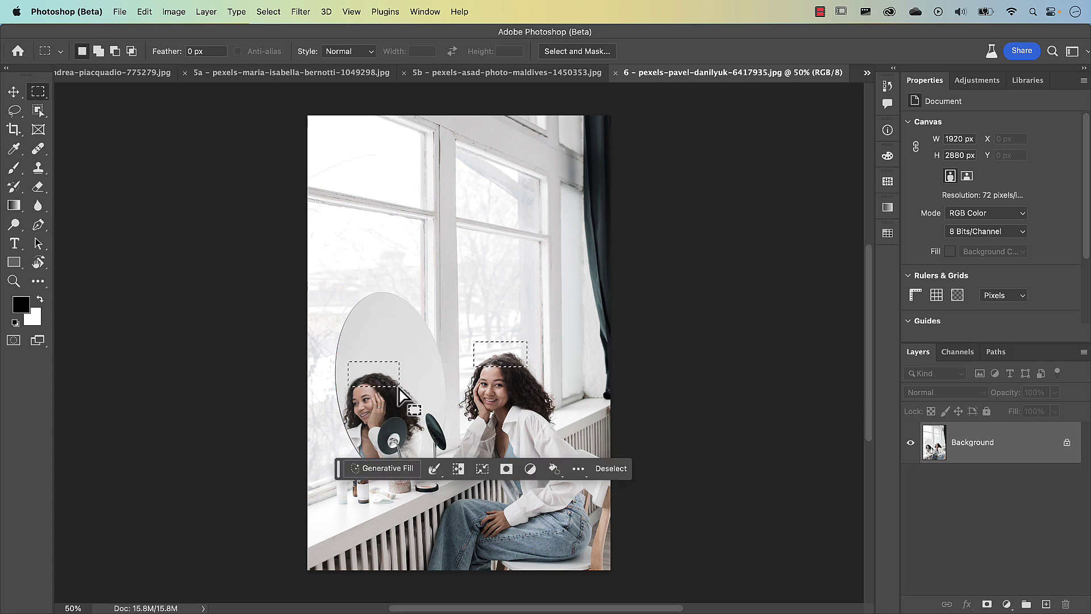
Fill both selected head areas using Generative Fill with the prompt "blue cap"
{"action": "left_click", "coordinate": [396, 469]}
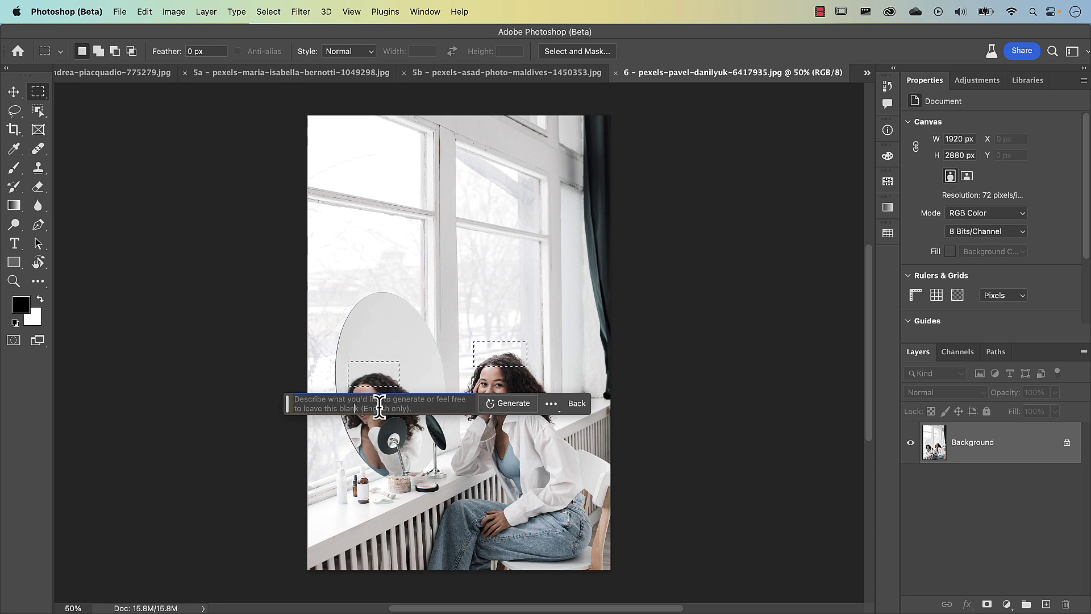
{"action": "left_click", "coordinate": [321, 396]}
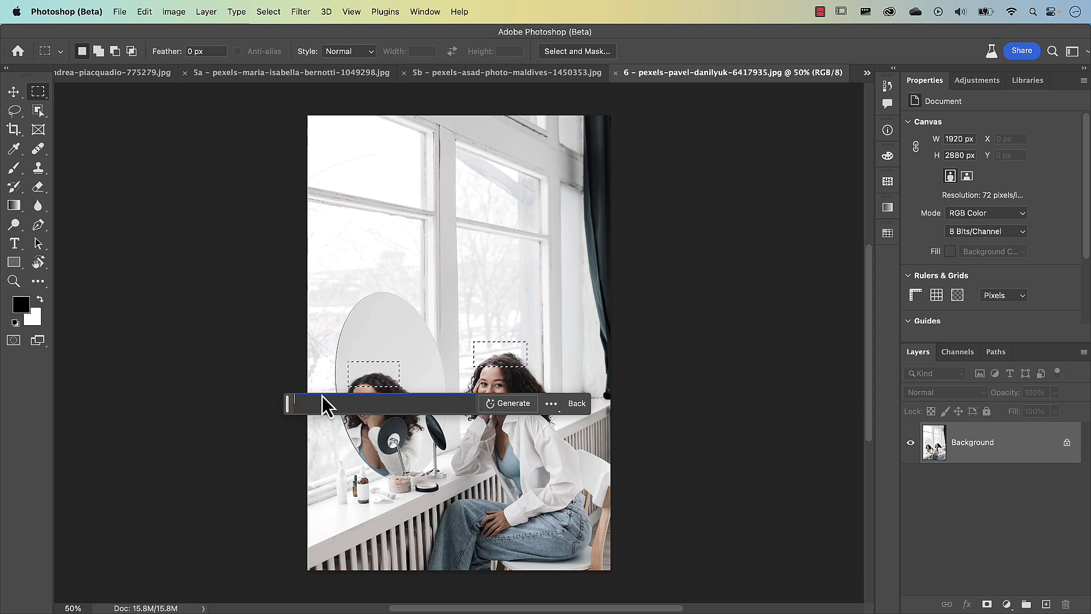
{"action": "type", "text": "blue cap"}
{"action": "key", "text": "Return"}
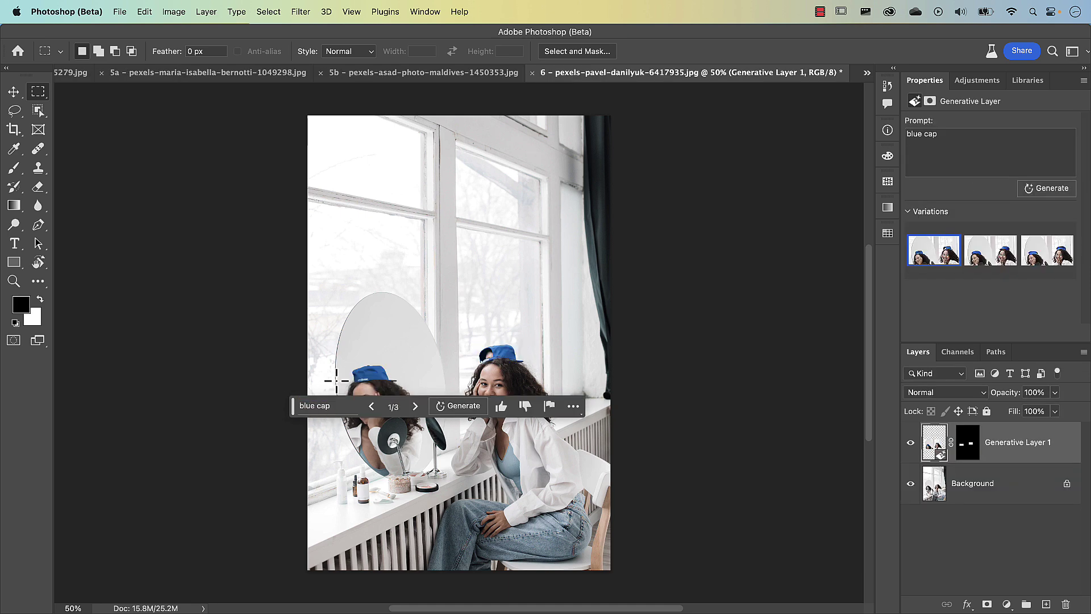
Reposition the floating task bar clear of the woman and her reflection, and choose the third blue cap variation
{"action": "left_click_drag", "start_coordinate": [294, 411], "coordinate": [517, 243]}
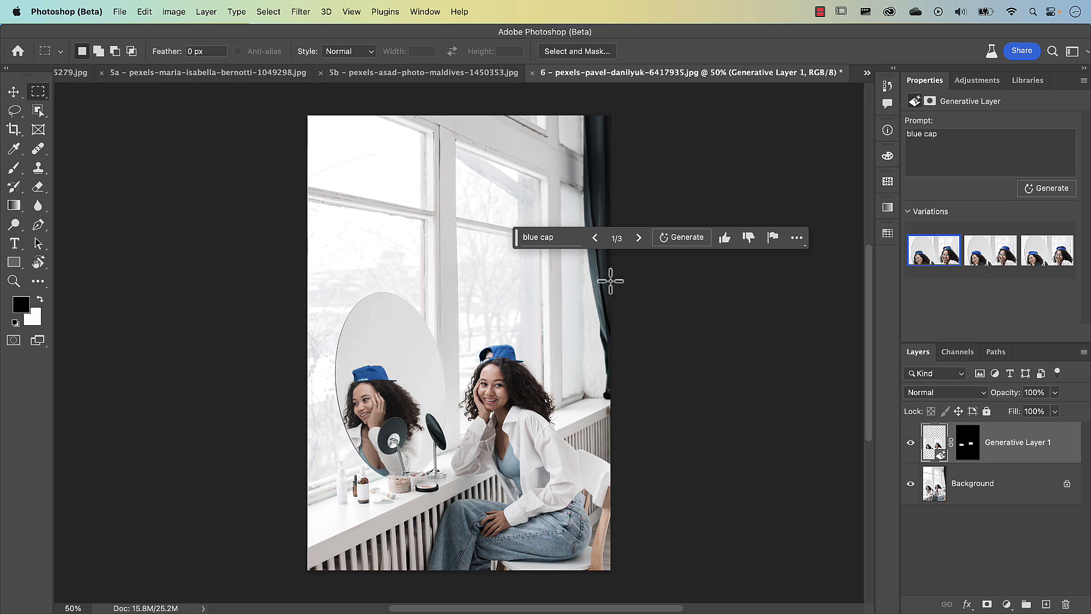
{"action": "left_click", "coordinate": [639, 237]}
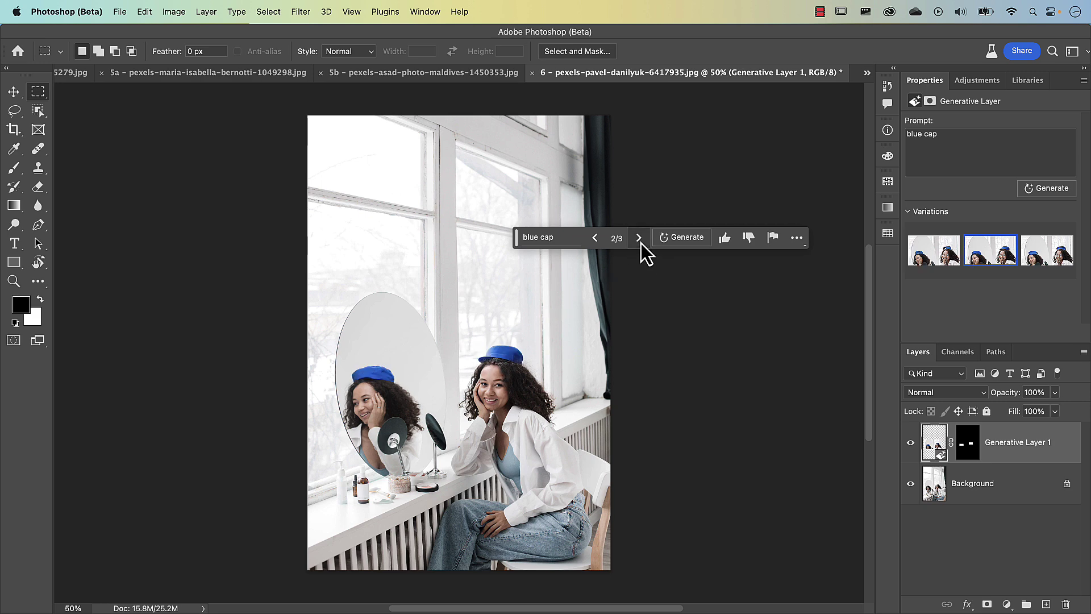
{"action": "left_click", "coordinate": [638, 238]}
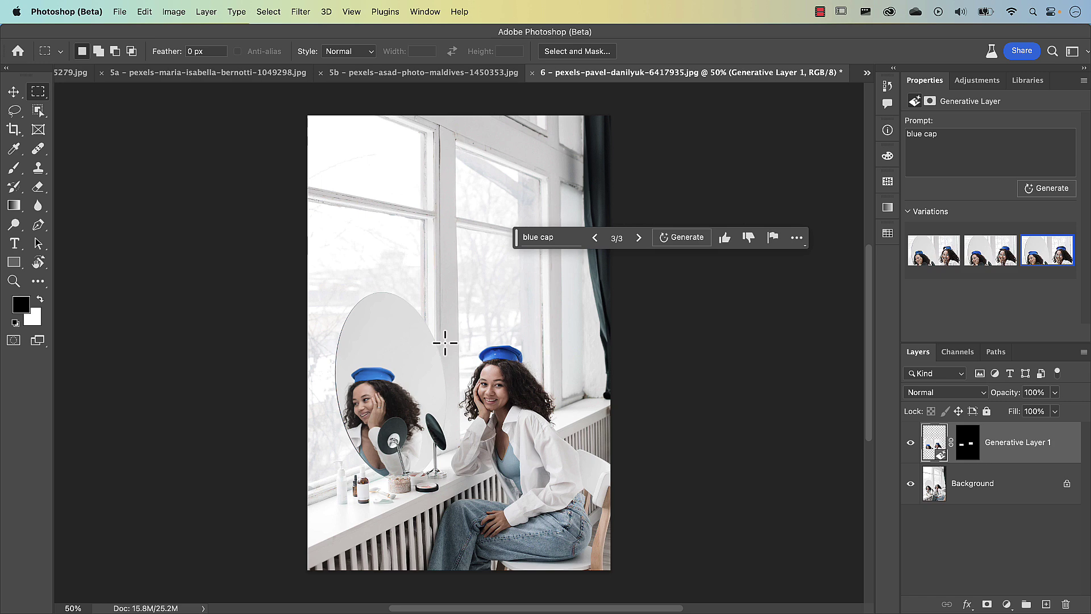
Create a new 1024 x 1024 px document at 300 ppi in 16-bit CMYK Color with a white background, and fit it to the window
{"action": "left_click", "coordinate": [124, 13]}
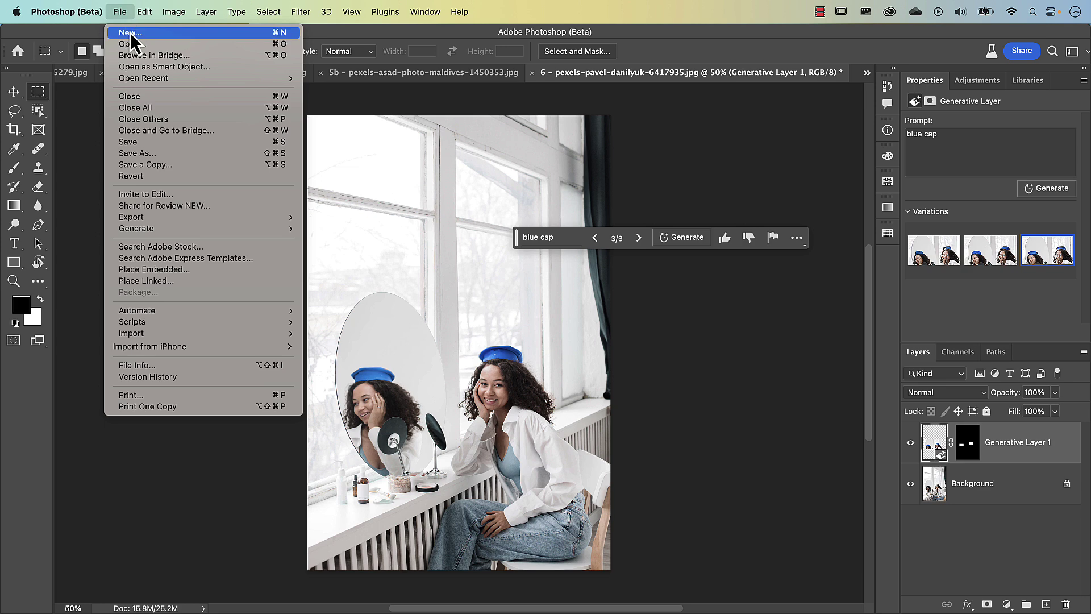
{"action": "left_click", "coordinate": [130, 33]}
{"action": "left_click_drag", "start_coordinate": [377, 223], "coordinate": [317, 80]}
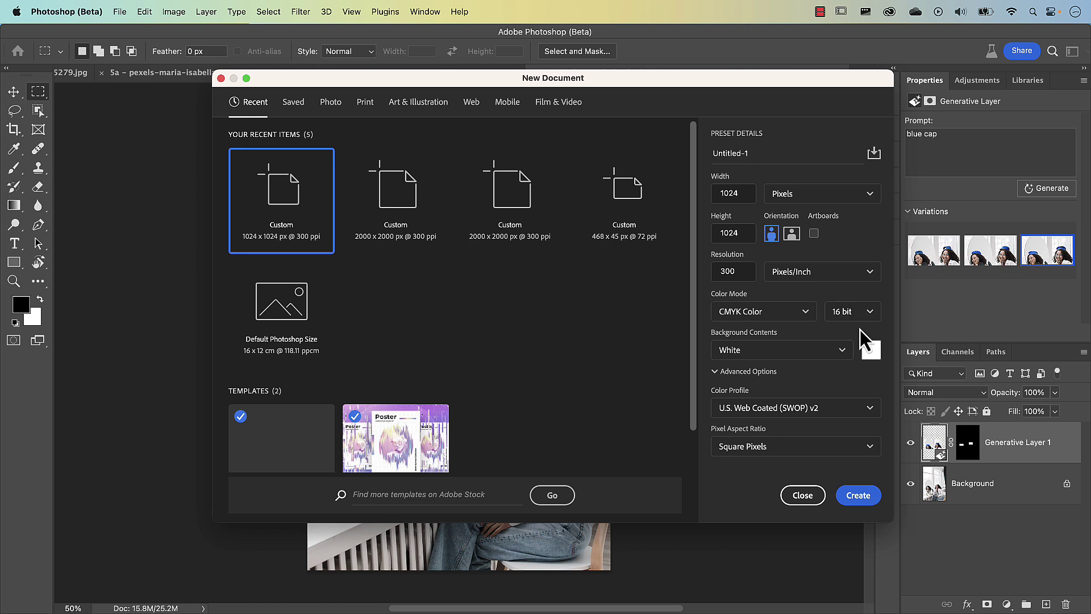
{"action": "left_click", "coordinate": [857, 496]}
{"action": "key", "text": "super+0"}
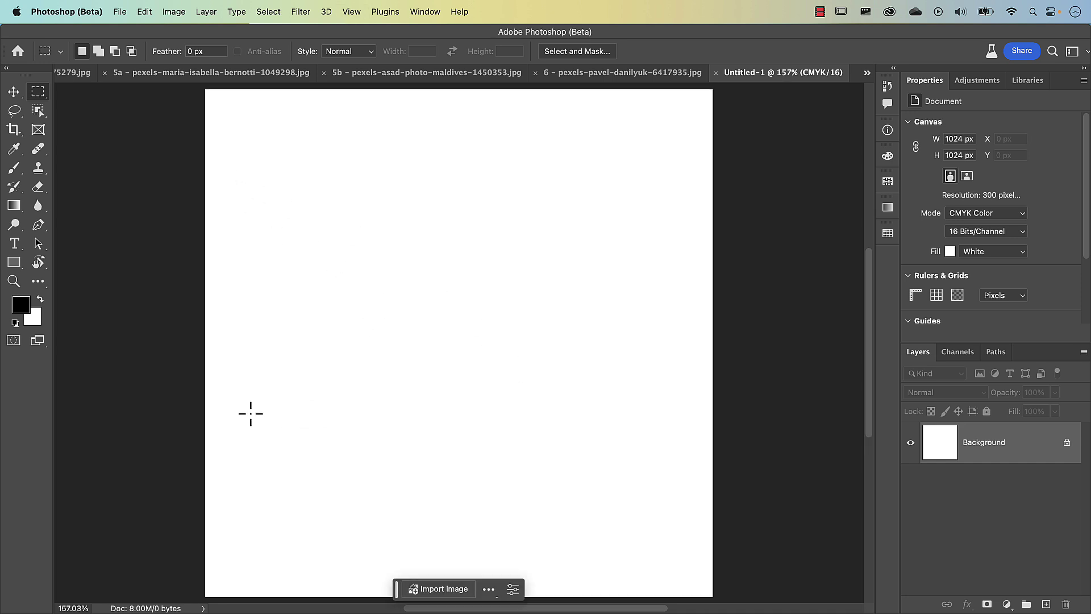
Select the full-width lower third of the blank canvas with a rectangular marquee and try to start Generative Fill
{"action": "left_click_drag", "start_coordinate": [195, 435], "coordinate": [736, 598]}
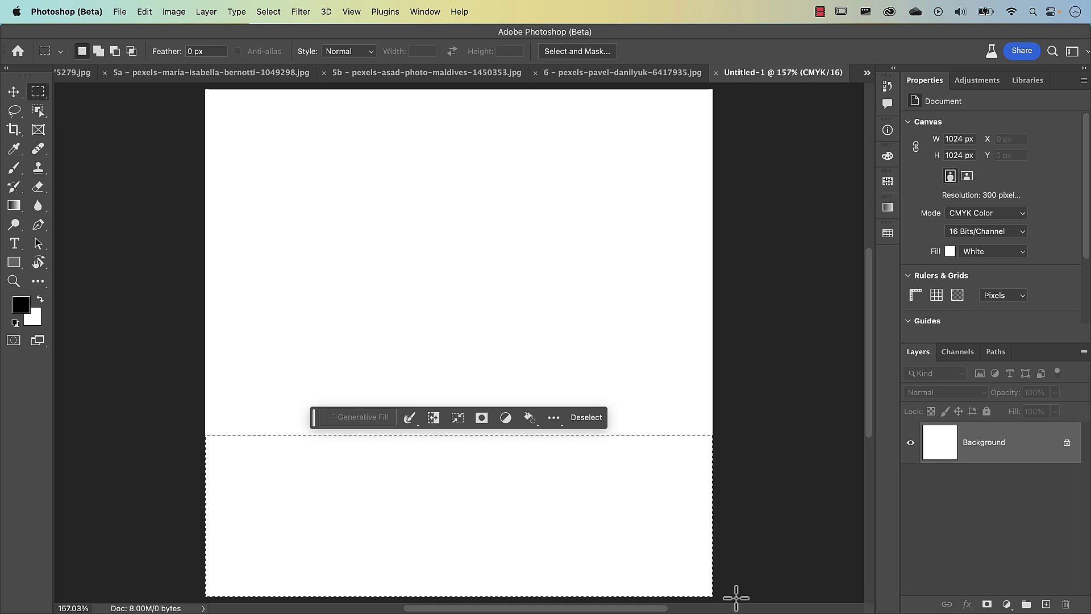
{"action": "left_click", "coordinate": [361, 422]}
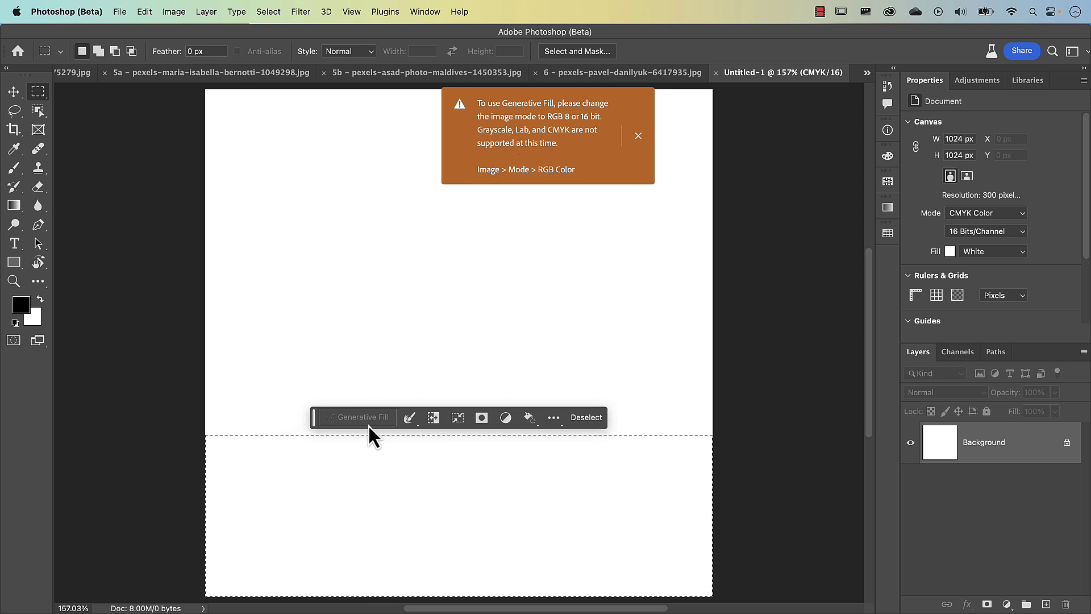
{"action": "left_click", "coordinate": [364, 423]}
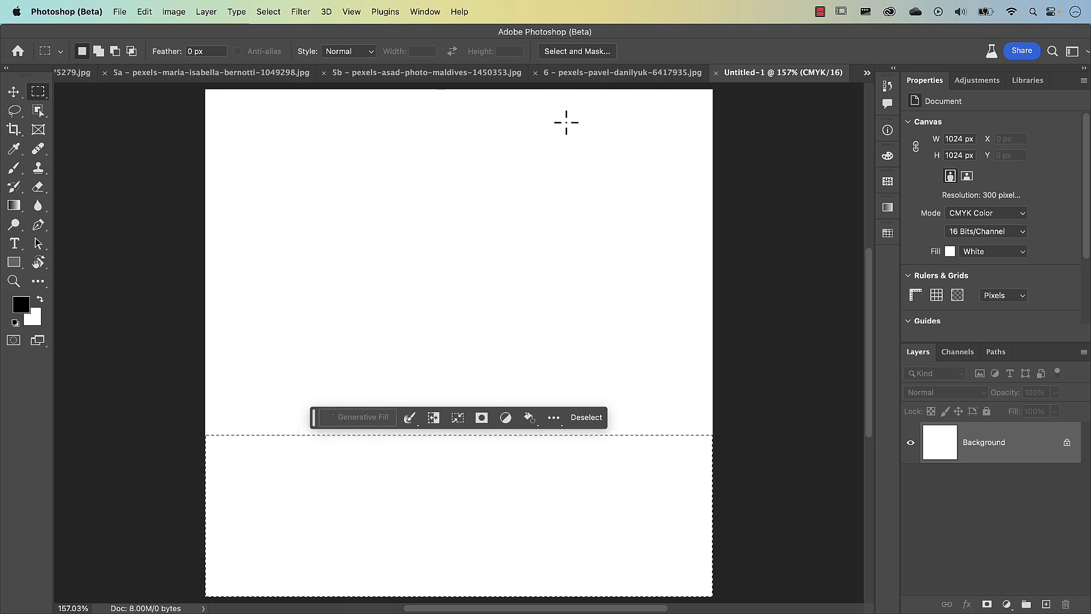
{"action": "left_click", "coordinate": [375, 417]}
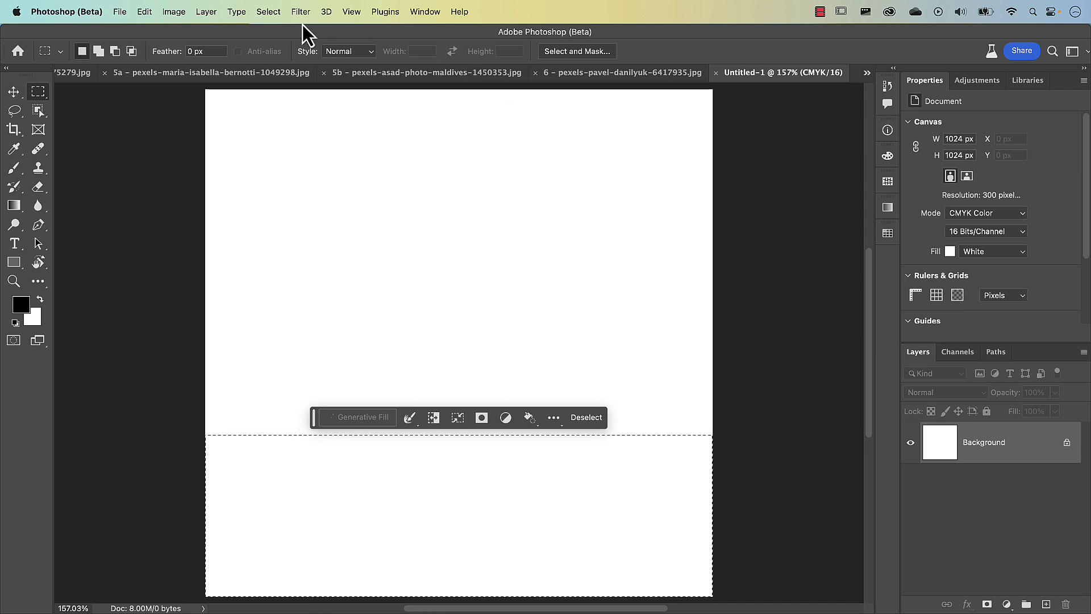
Convert the new document to RGB Color mode at 8 Bits/Channel
{"action": "left_click", "coordinate": [175, 13]}
{"action": "mouse_move", "coordinate": [179, 33]}
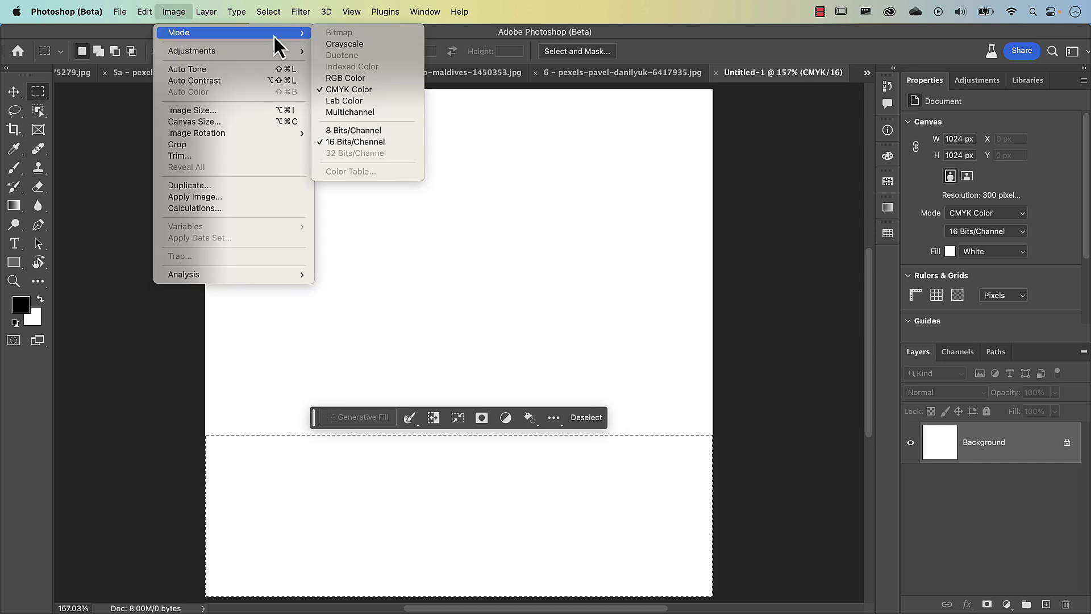
{"action": "left_click", "coordinate": [342, 81]}
{"action": "left_click", "coordinate": [175, 12]}
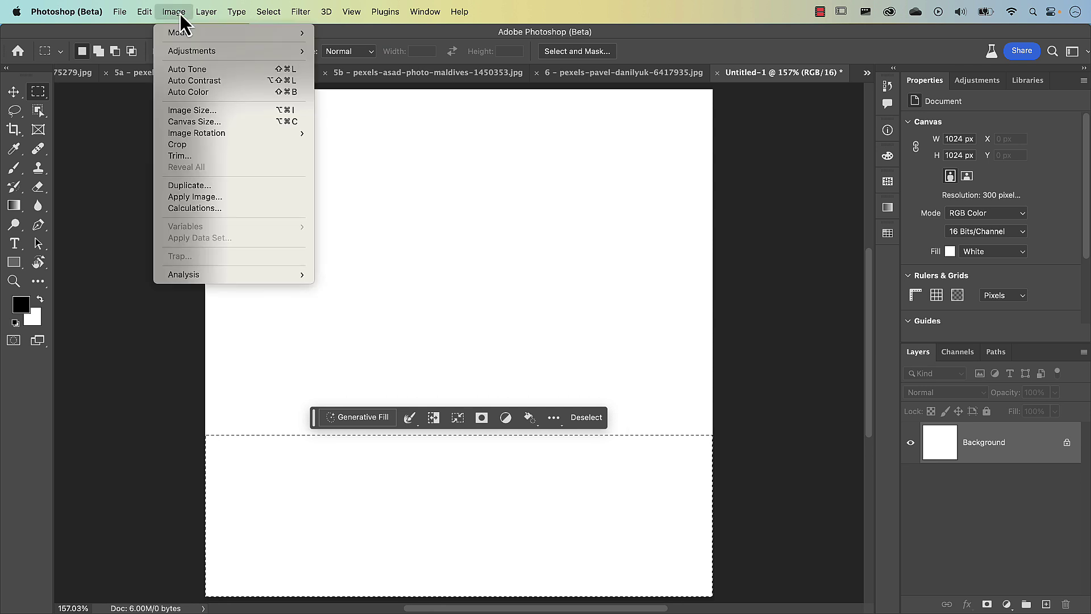
{"action": "mouse_move", "coordinate": [182, 32]}
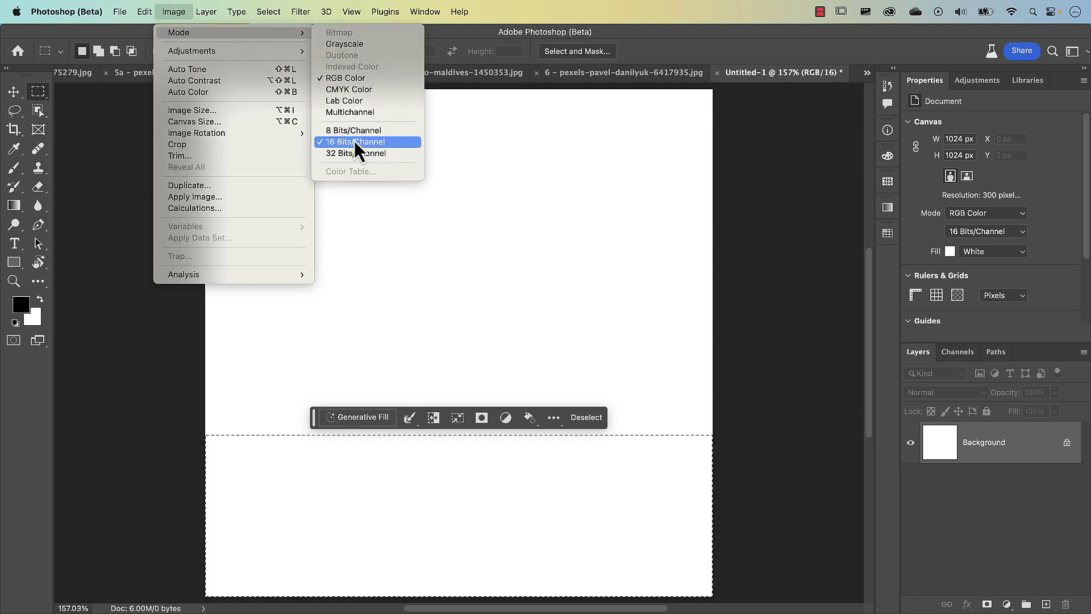
{"action": "left_click", "coordinate": [338, 132]}
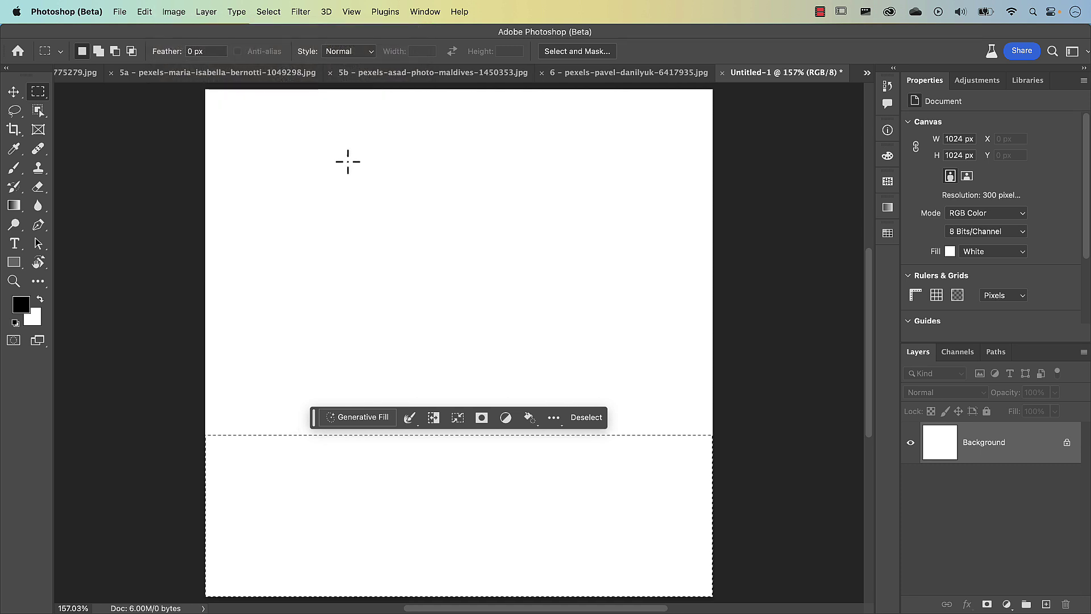
Fill the selected lower third of the canvas using Generative Fill with the prompt "sandy beach"
{"action": "left_click", "coordinate": [363, 424]}
{"action": "type", "text": "sa"}
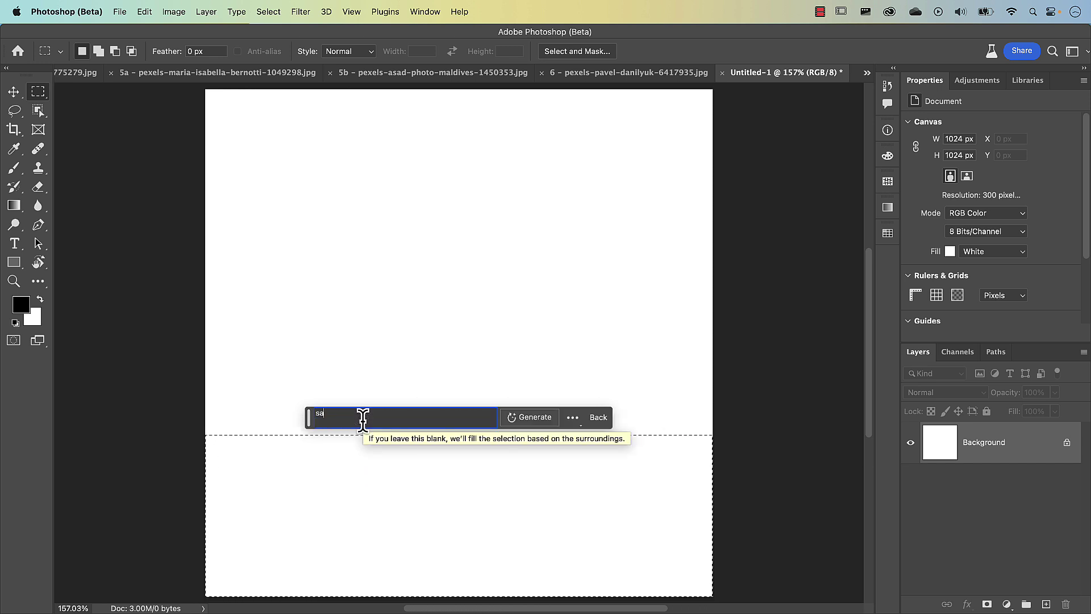
{"action": "type", "text": "ndy beach"}
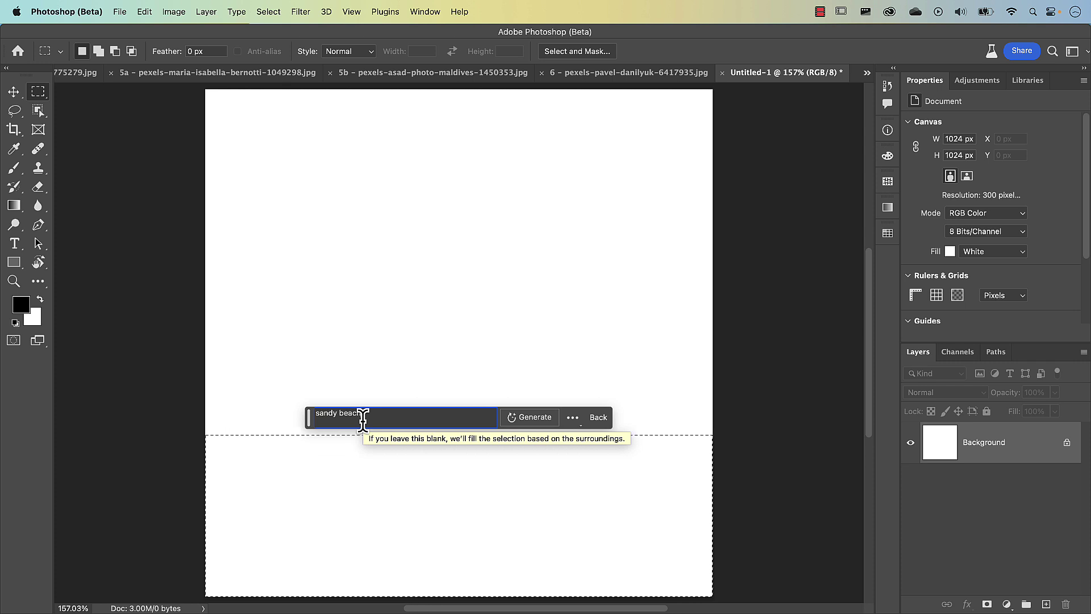
{"action": "key", "text": "Return"}
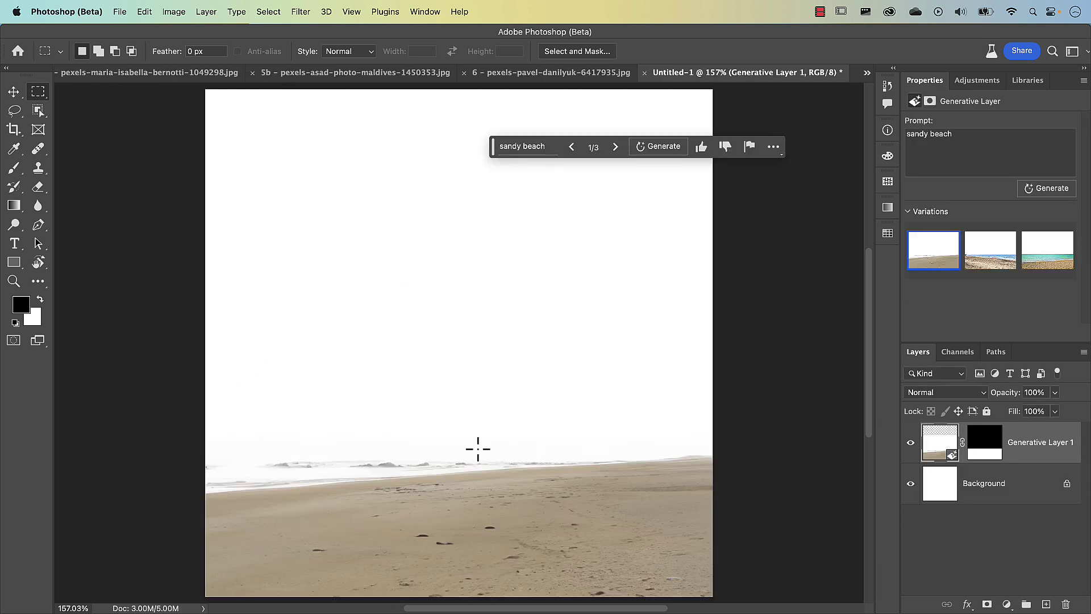
Select a full-width band just above the beach, generate "distant mountains" in it, and choose the third variation
{"action": "left_click_drag", "start_coordinate": [720, 458], "coordinate": [165, 317]}
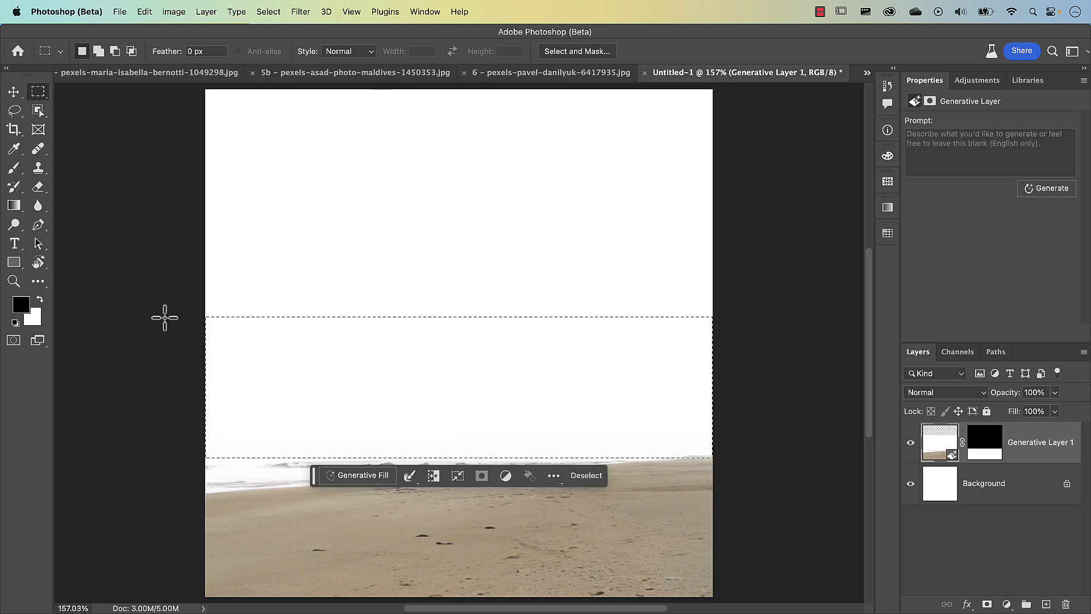
{"action": "left_click", "coordinate": [347, 476]}
{"action": "type", "text": "distant mountains"}
{"action": "key", "text": "Return"}
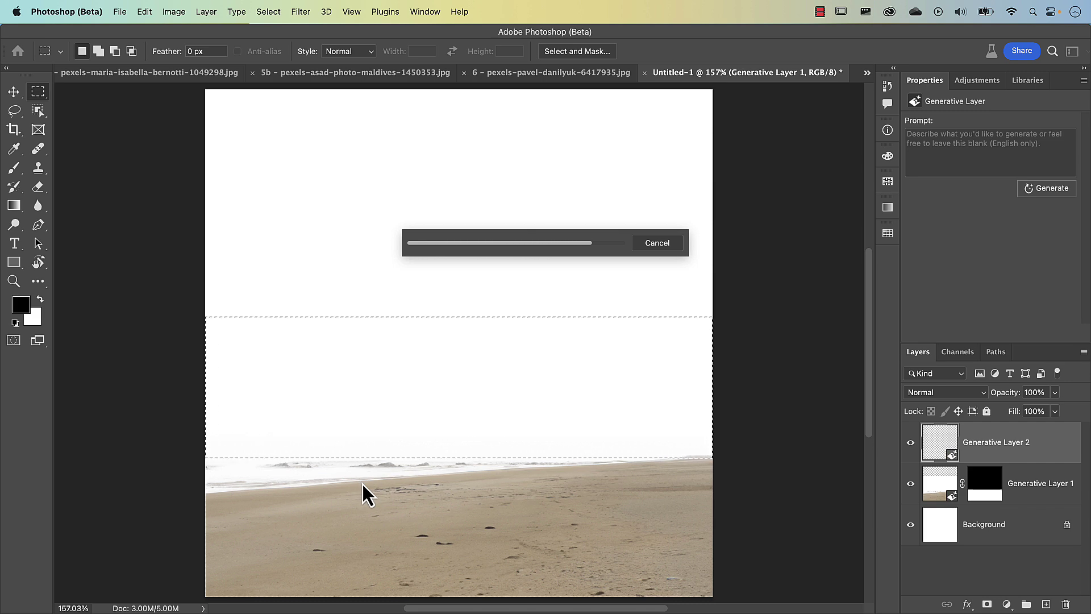
{"action": "left_click", "coordinate": [437, 564]}
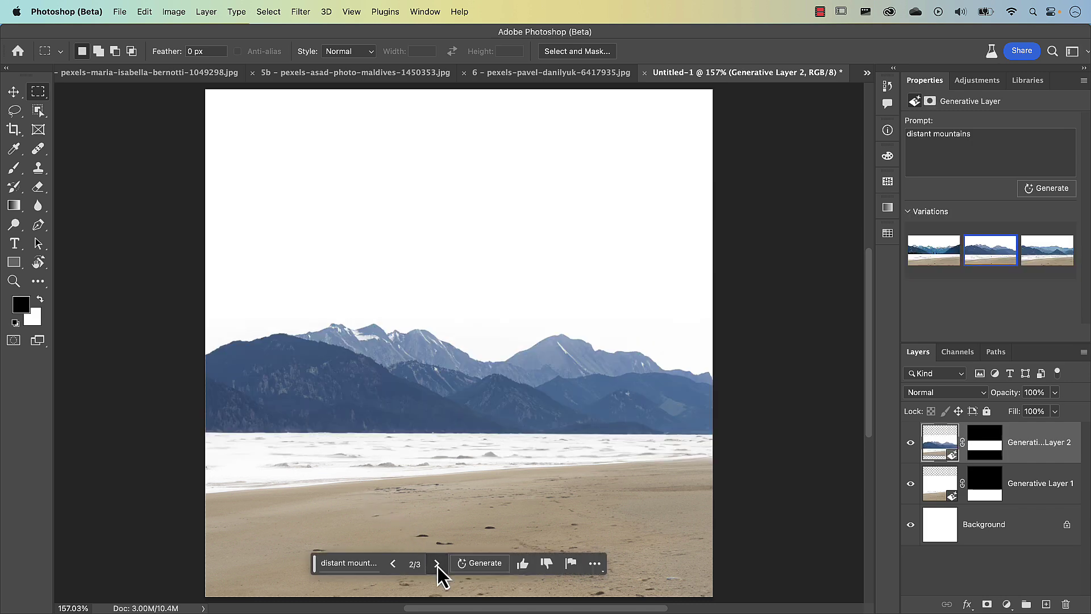
{"action": "left_click", "coordinate": [437, 564]}
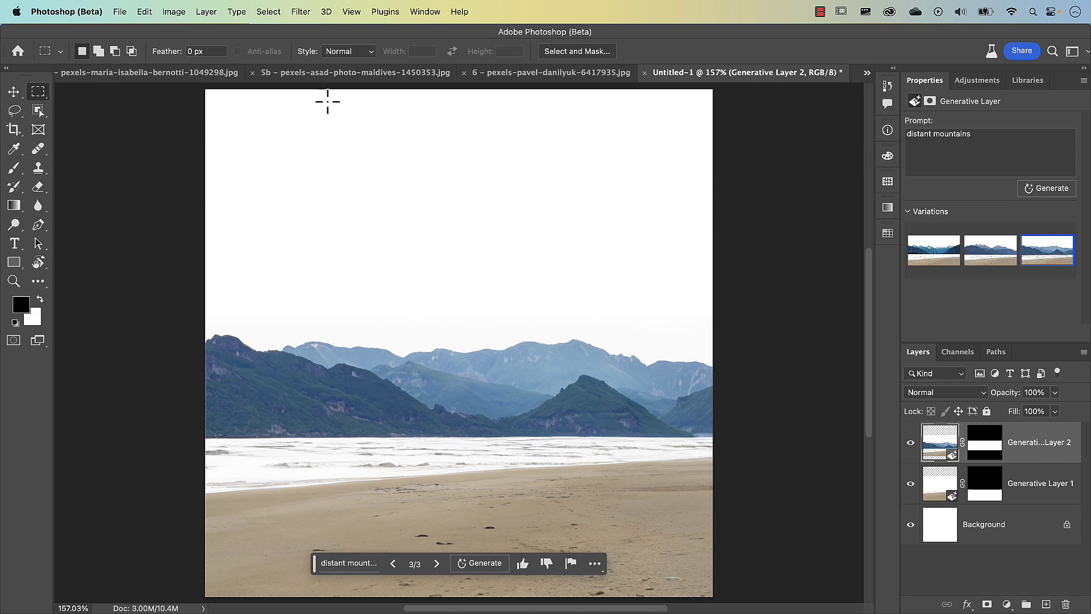
Select the blank sky down to the mountain tops with a rectangle and subtract the mountain ridges with the Lasso tool
{"action": "left_click_drag", "start_coordinate": [206, 90], "coordinate": [727, 370]}
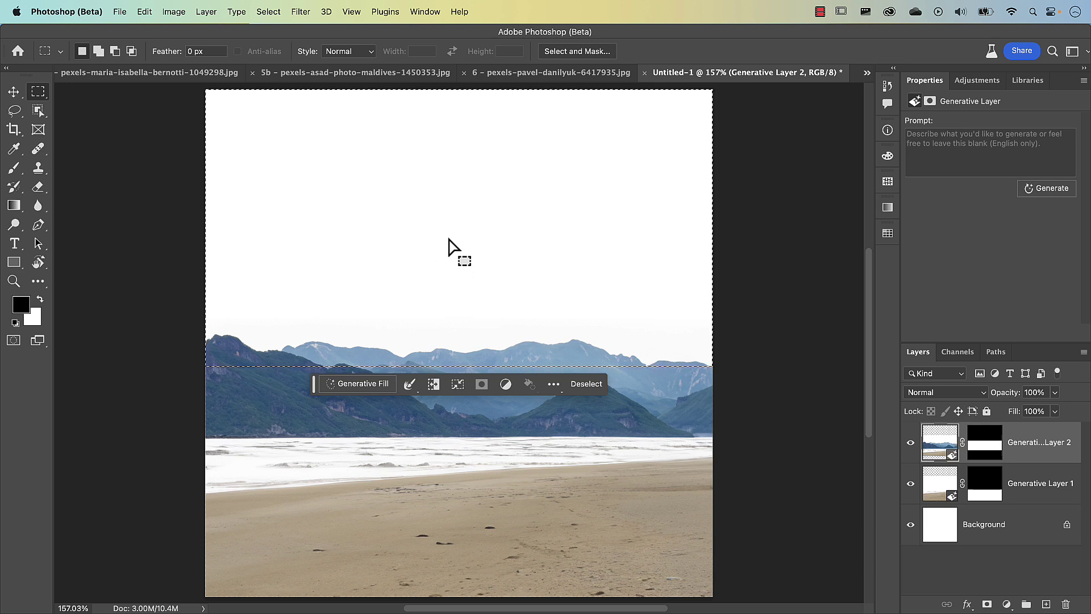
{"action": "key", "text": "l"}
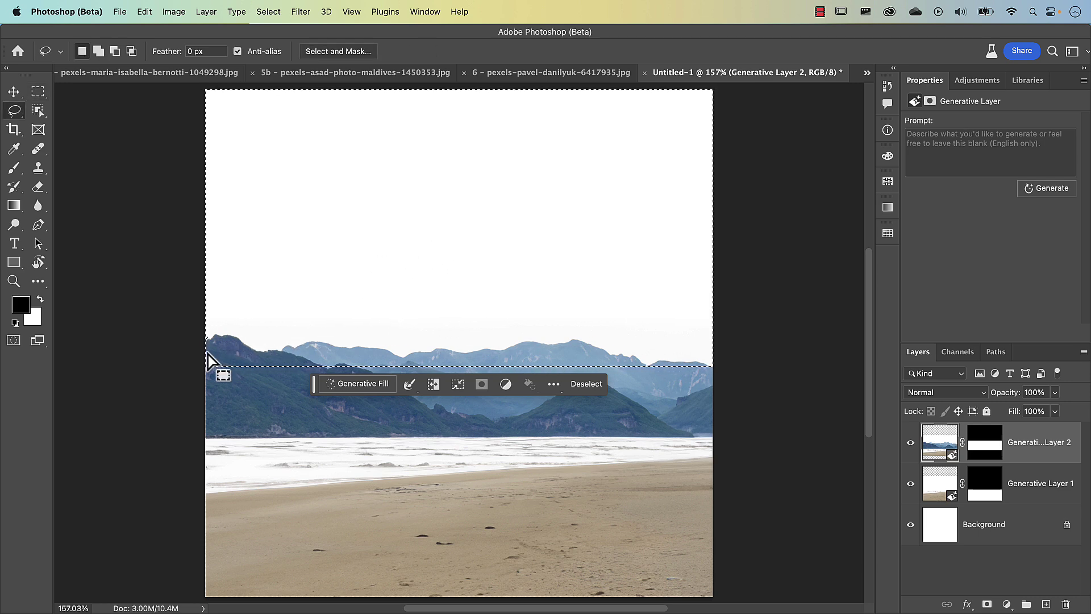
{"action": "left_click_drag", "start_coordinate": [204, 352], "coordinate": [268, 355]}
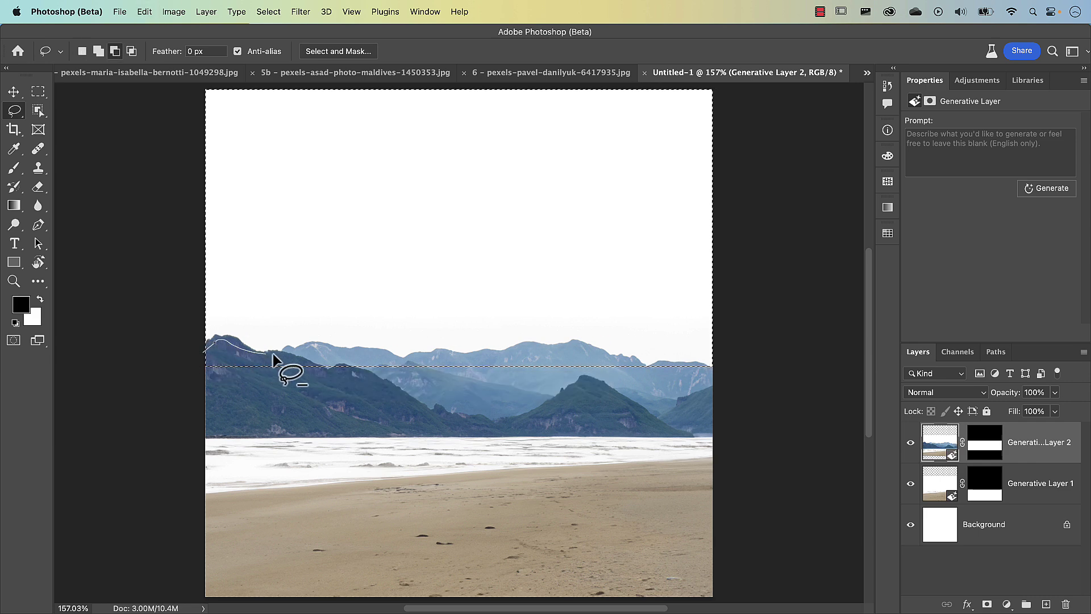
{"action": "mouse_move", "coordinate": [394, 357]}
{"action": "left_mouse_down"}
{"action": "mouse_move", "coordinate": [558, 365]}
{"action": "mouse_move", "coordinate": [255, 377]}
{"action": "mouse_move", "coordinate": [228, 363]}
{"action": "left_mouse_up"}
Fill the selected sky using Generative Fill with the prompt "northern lights" and choose the third variation
{"action": "left_click", "coordinate": [367, 384]}
{"action": "type", "text": "northern lights"}
{"action": "key", "text": "Return"}
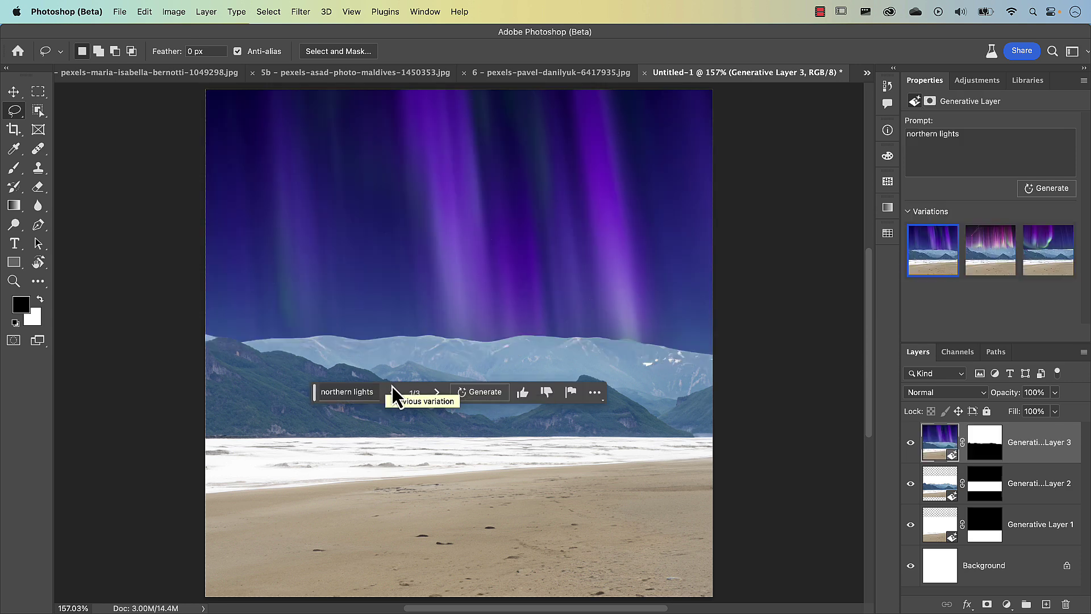
{"action": "left_click", "coordinate": [437, 392]}
{"action": "left_click", "coordinate": [437, 392]}
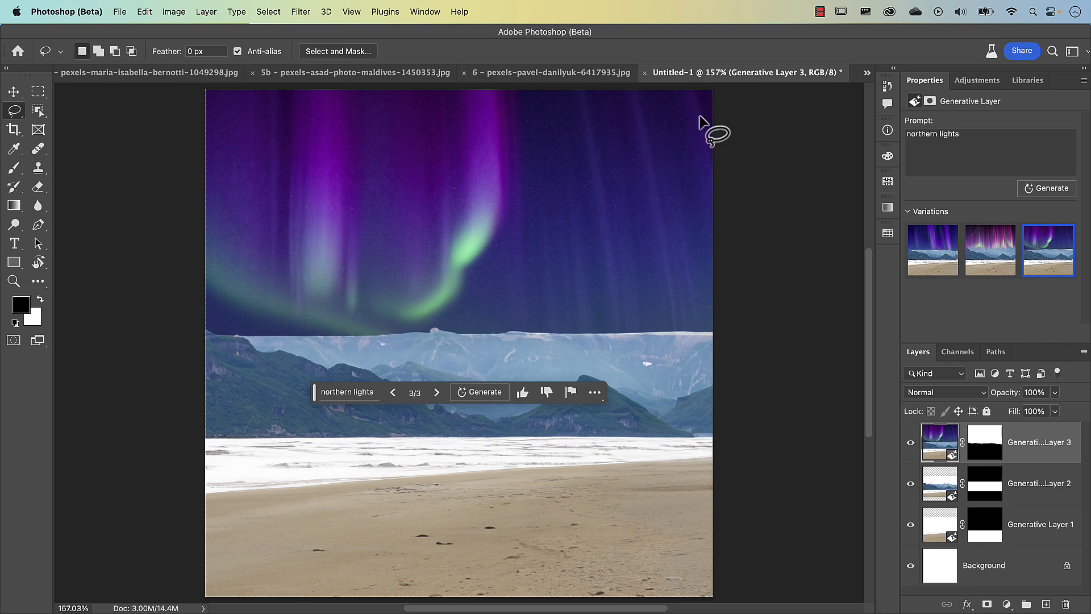
Lasso an oval area over the hilltop near the left ridge, generate "castle" there, and choose the third variation
{"action": "left_click_drag", "start_coordinate": [316, 394], "coordinate": [531, 286]}
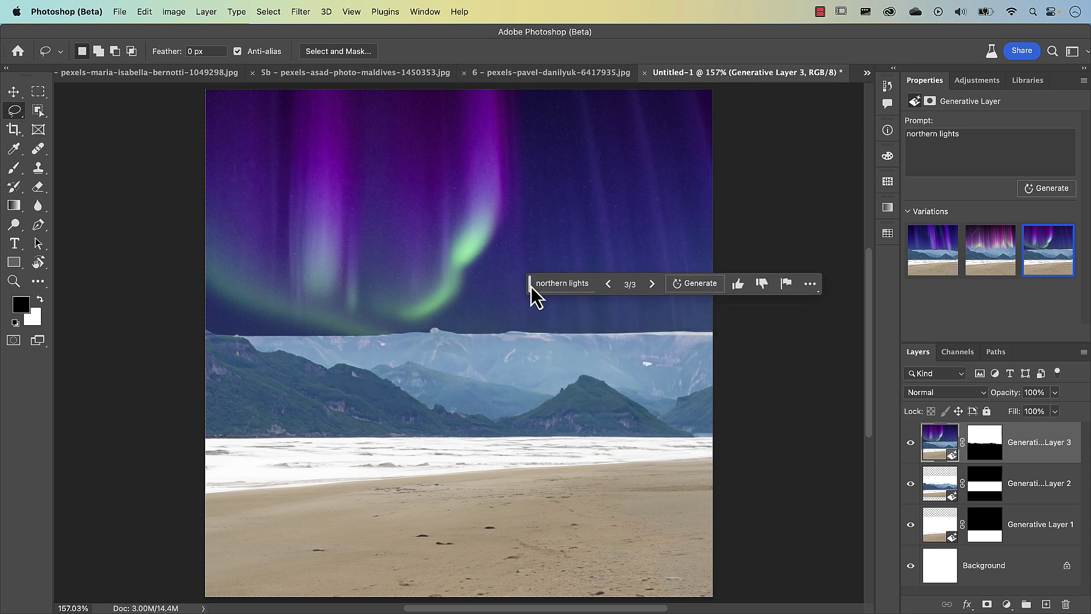
{"action": "left_click", "coordinate": [346, 344]}
{"action": "mouse_move", "coordinate": [277, 339]}
{"action": "left_mouse_down"}
{"action": "mouse_move", "coordinate": [380, 353]}
{"action": "mouse_move", "coordinate": [271, 343]}
{"action": "left_mouse_up"}
{"action": "left_click", "coordinate": [241, 400]}
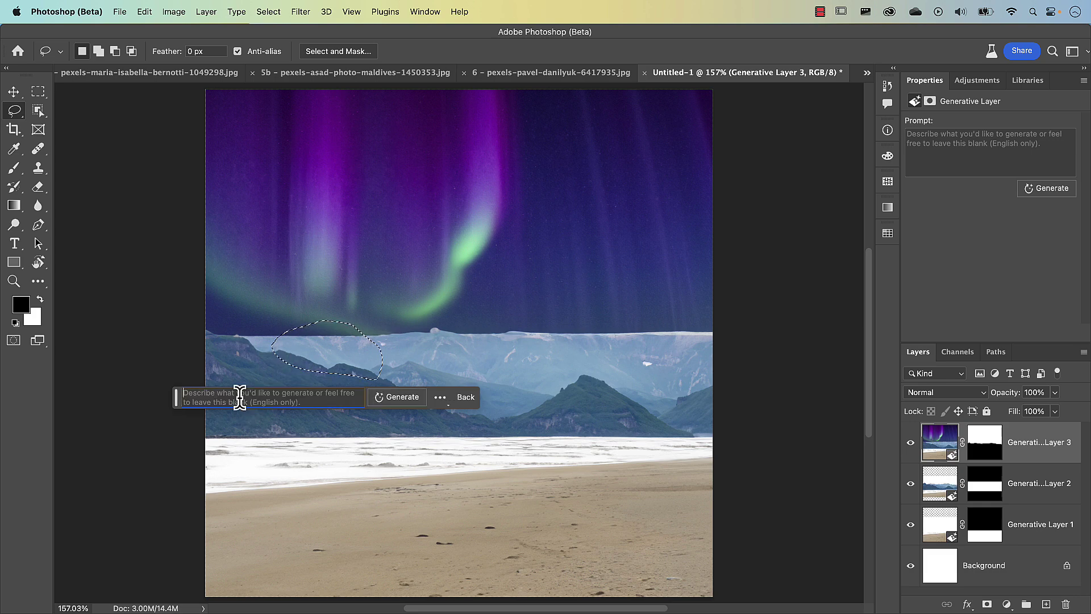
{"action": "key", "text": "Return"}
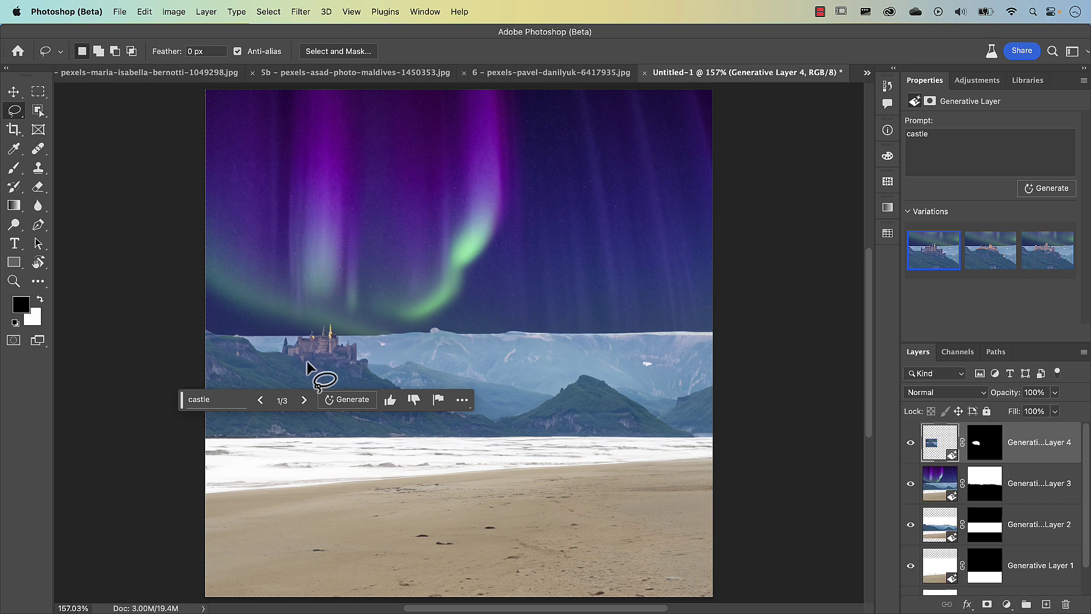
{"action": "left_click", "coordinate": [304, 400]}
{"action": "left_click", "coordinate": [302, 406]}
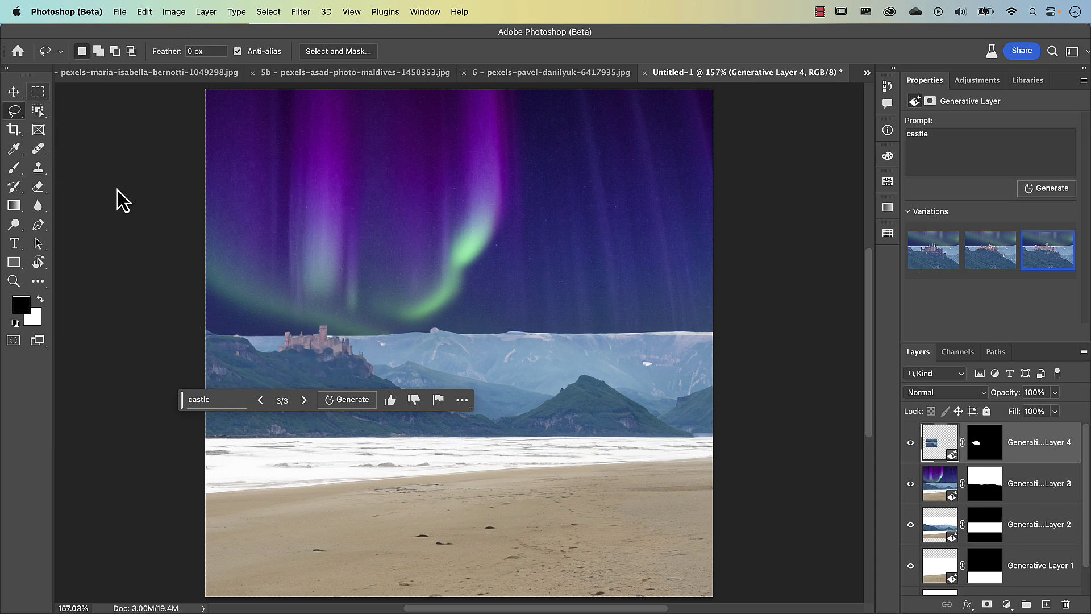
Select a tall narrow rectangle along the canvas's left edge combined with a wider one over the castle hill for the tree crown
{"action": "key", "text": "m"}
{"action": "mouse_move", "coordinate": [196, 282]}
{"action": "left_mouse_down"}
{"action": "mouse_move", "coordinate": [224, 305]}
{"action": "mouse_move", "coordinate": [256, 401]}
{"action": "mouse_move", "coordinate": [253, 562]}
{"action": "left_mouse_up"}
{"action": "left_click_drag", "start_coordinate": [246, 318], "coordinate": [329, 429]}
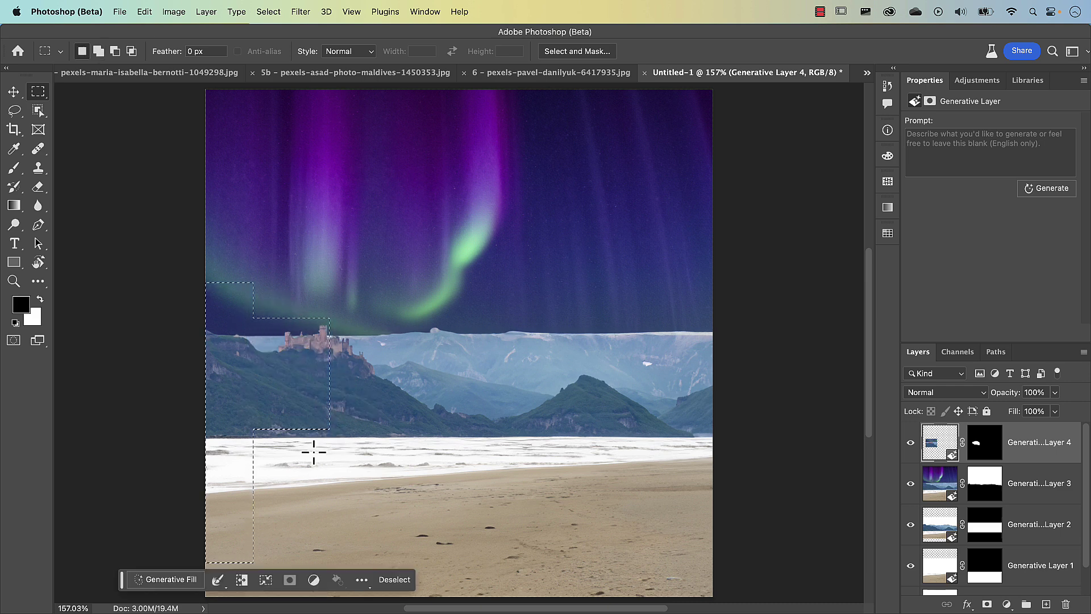
Fill the combined rectangular selection using Generative Fill with the prompt "palm tree" and choose the third variation
{"action": "left_click", "coordinate": [171, 580]}
{"action": "type", "text": "palm tree"}
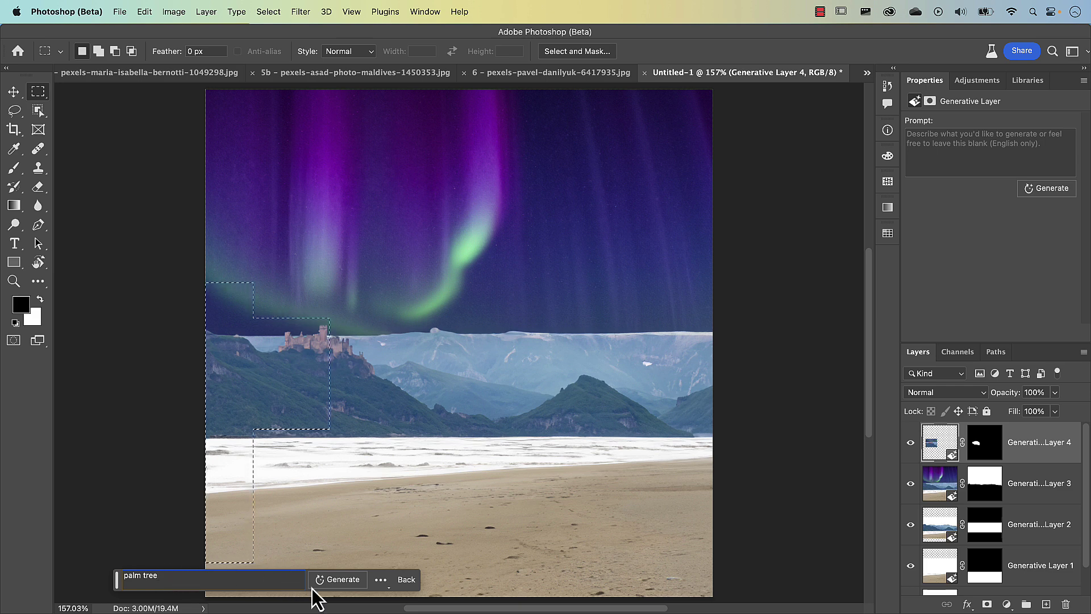
{"action": "left_click", "coordinate": [335, 584]}
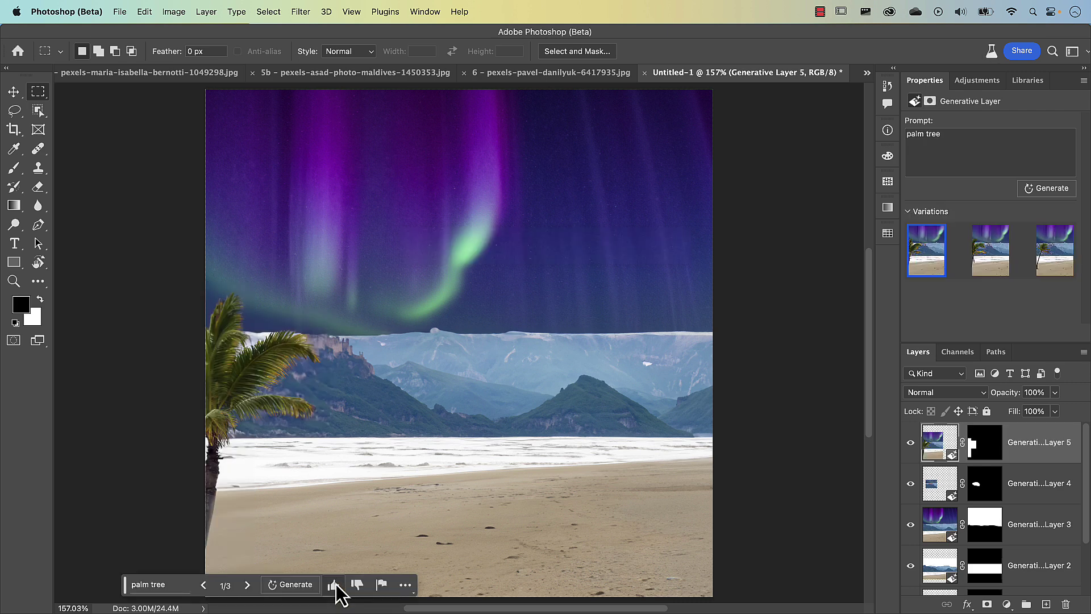
{"action": "left_click", "coordinate": [248, 584]}
{"action": "left_click", "coordinate": [248, 584]}
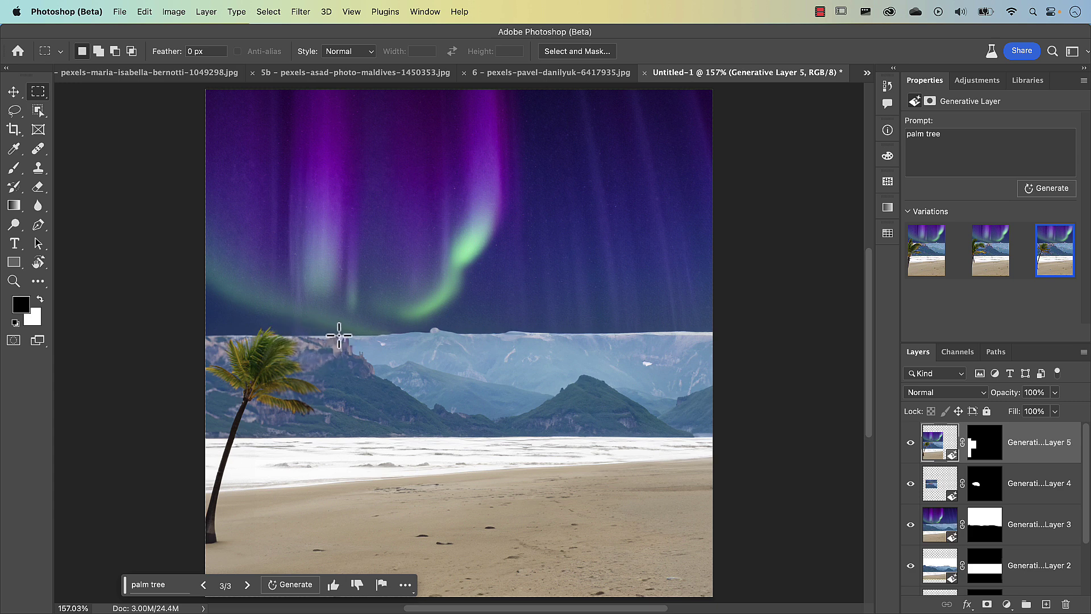
Hide and show the palm tree's generative layer to compare the castle and background with and without it
{"action": "left_click", "coordinate": [911, 443]}
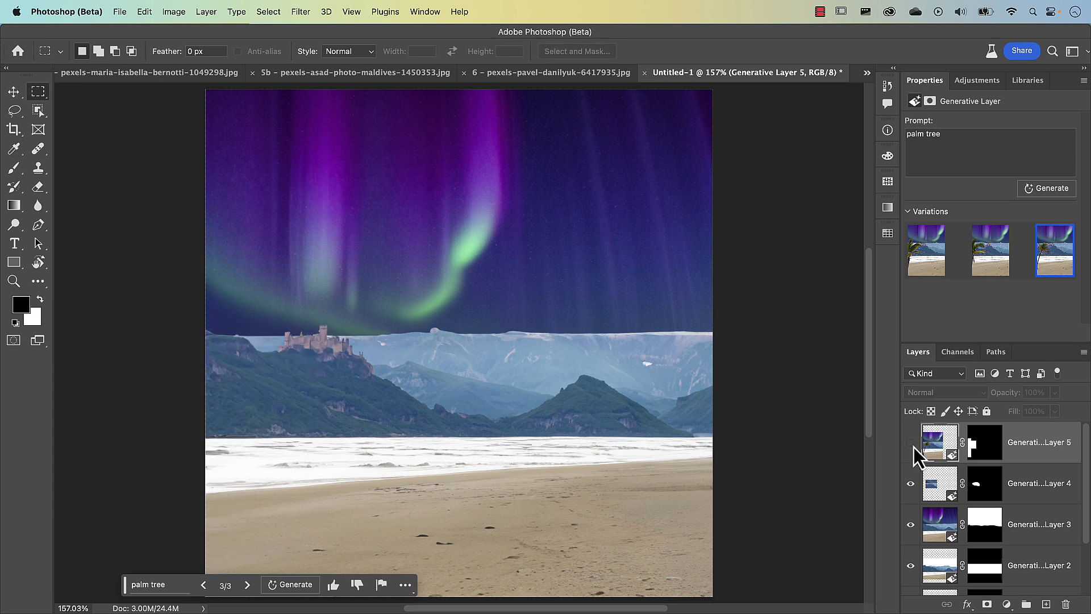
{"action": "left_click", "coordinate": [911, 443]}
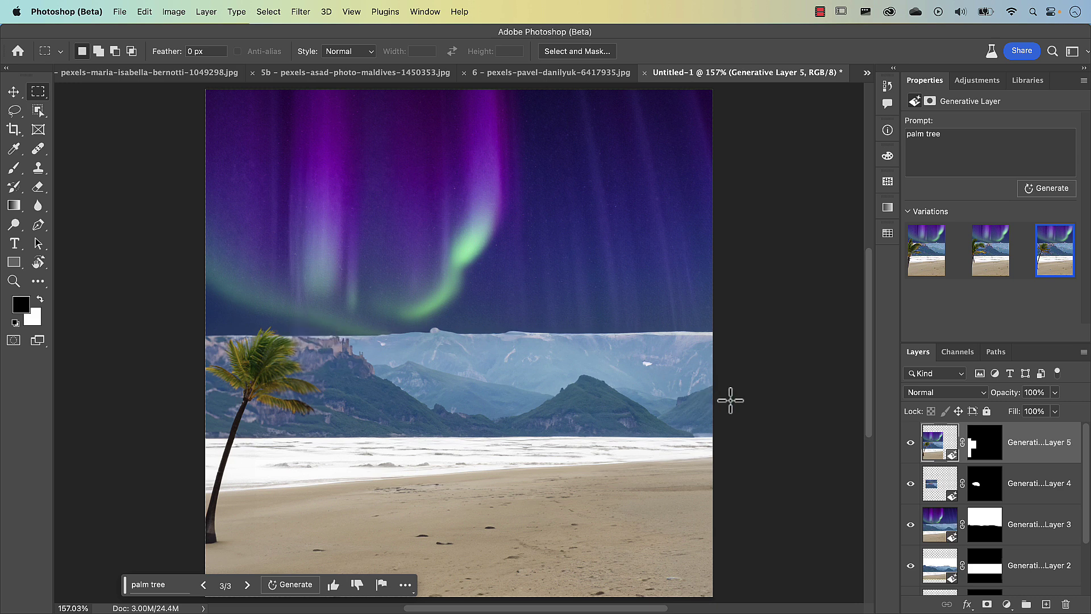
{"action": "left_click", "coordinate": [911, 443]}
{"action": "left_click", "coordinate": [910, 443]}
Move the palm tree's generative layer slightly up and to the right with the Move tool
{"action": "key", "text": "v"}
{"action": "left_click_drag", "start_coordinate": [234, 428], "coordinate": [250, 409]}
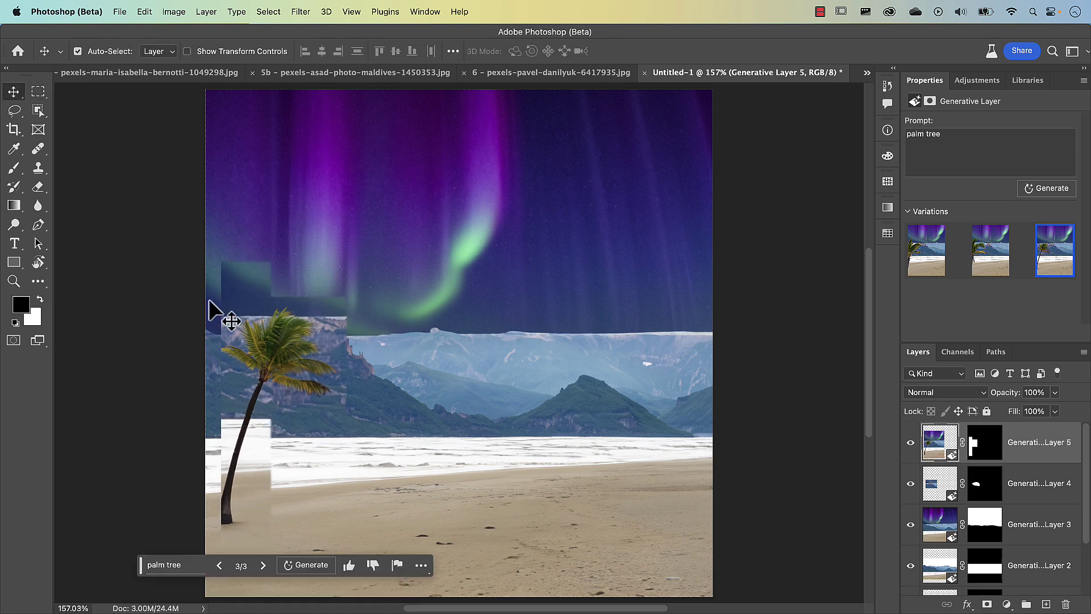